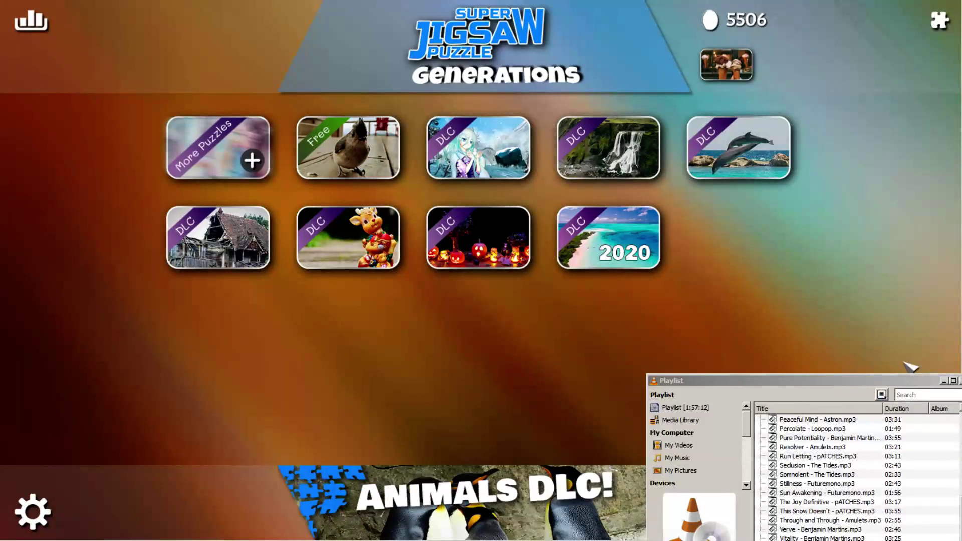
Step: Bring the game window in front of the VLC playlist to reveal the puzzle-pack menu
{"action": "left_click", "coordinate": [911, 368]}
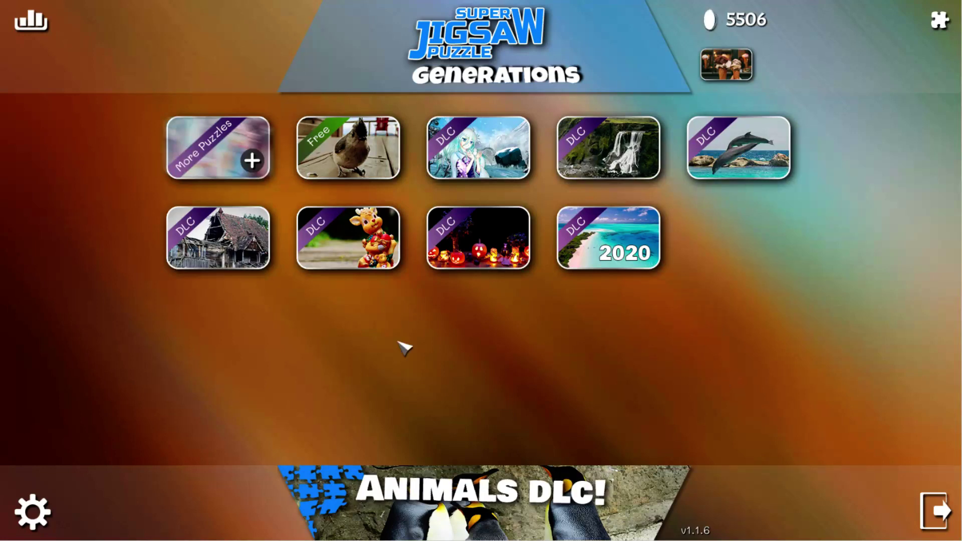
Step: Open the abandoned-house pack, choose 200 pieces, and select the Ferris-wheel thumbnail
{"action": "left_click", "coordinate": [219, 237]}
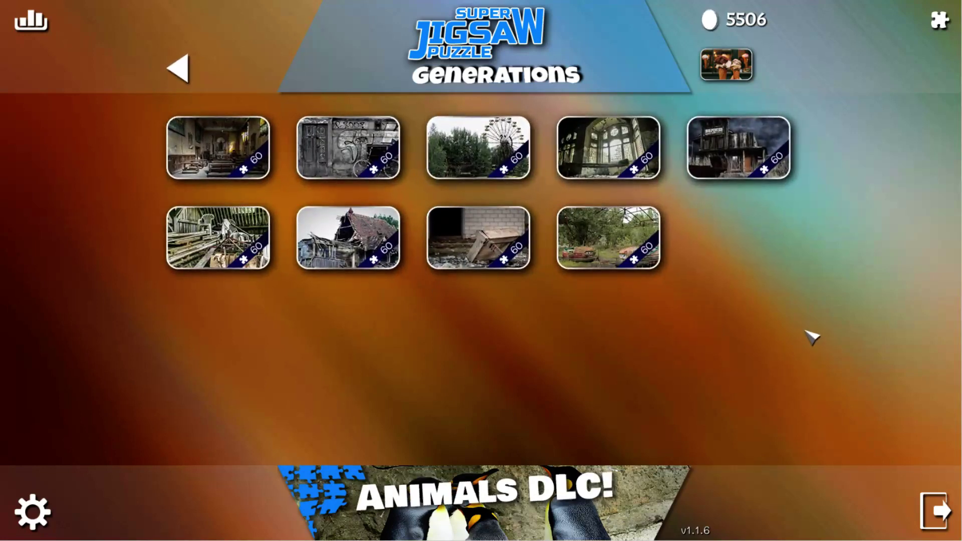
{"action": "left_click", "coordinate": [940, 21]}
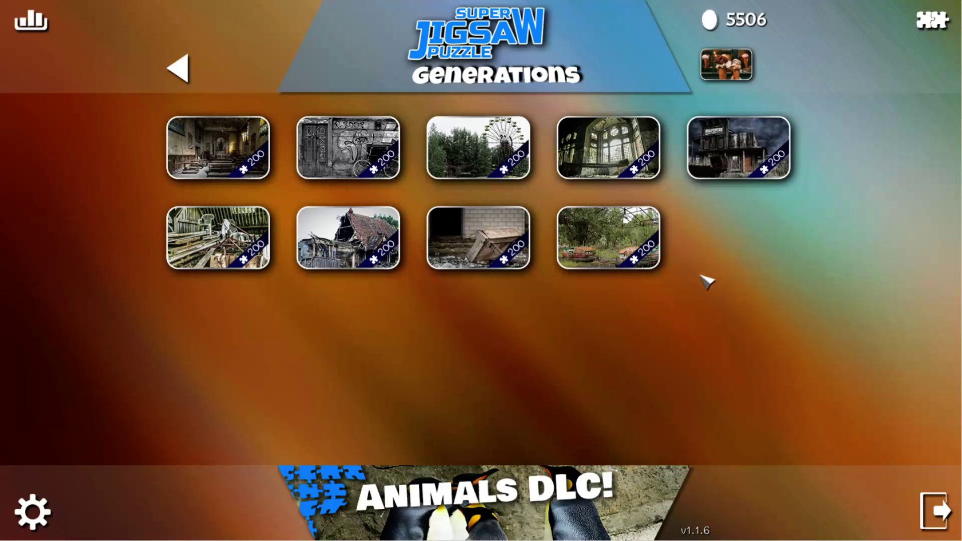
{"action": "left_click", "coordinate": [482, 172]}
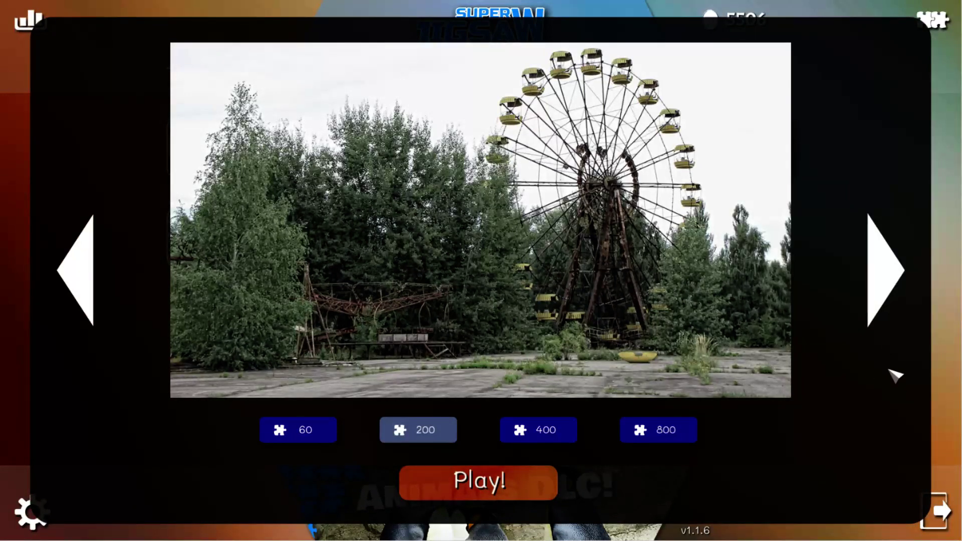
Step: Start the Ferris-wheel puzzle at 200 pieces and let the board load
{"action": "left_click", "coordinate": [513, 484]}
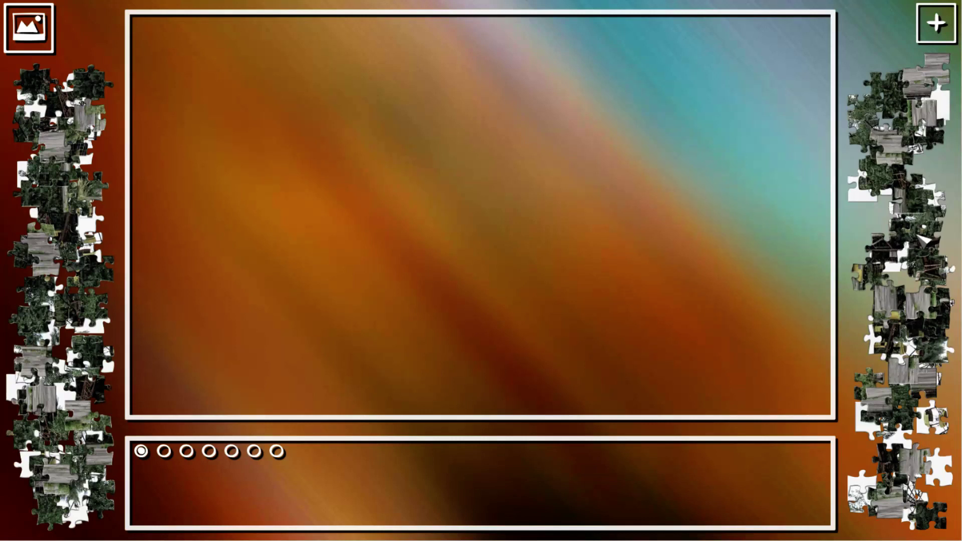
Step: Spread seven grey pieces from the right pile across the board's upper and middle areas
{"action": "left_click_drag", "start_coordinate": [892, 301], "coordinate": [686, 298]}
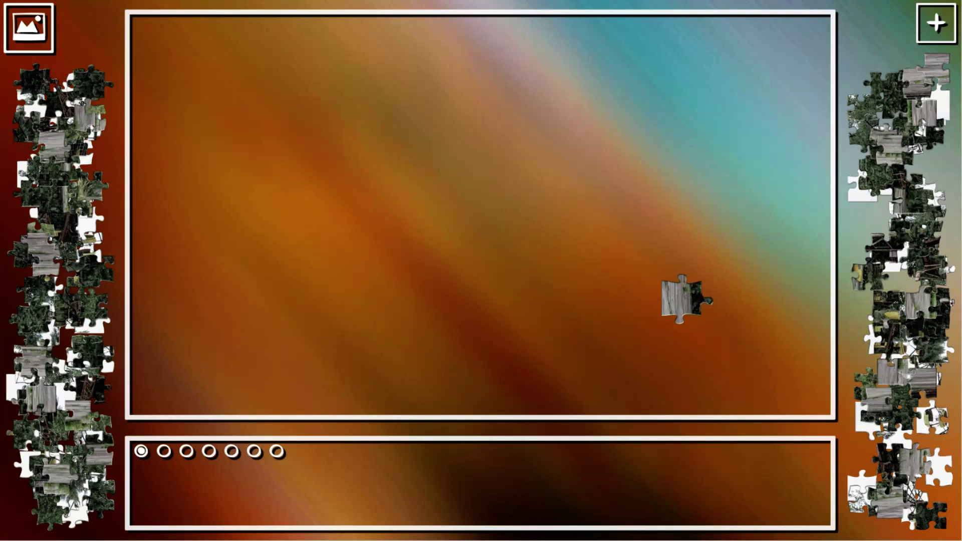
{"action": "left_click_drag", "start_coordinate": [869, 366], "coordinate": [733, 346]}
{"action": "left_click_drag", "start_coordinate": [893, 153], "coordinate": [578, 167]}
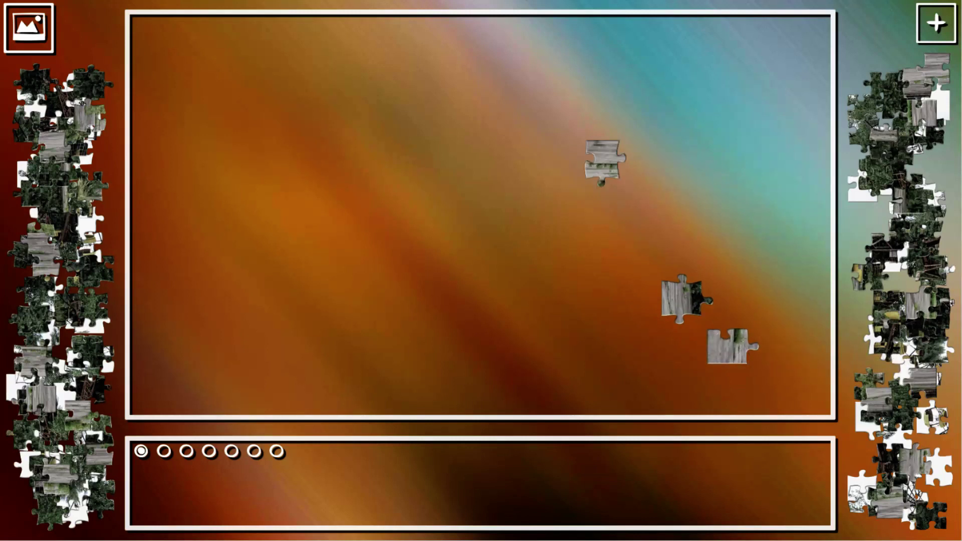
{"action": "left_click_drag", "start_coordinate": [922, 116], "coordinate": [698, 142]}
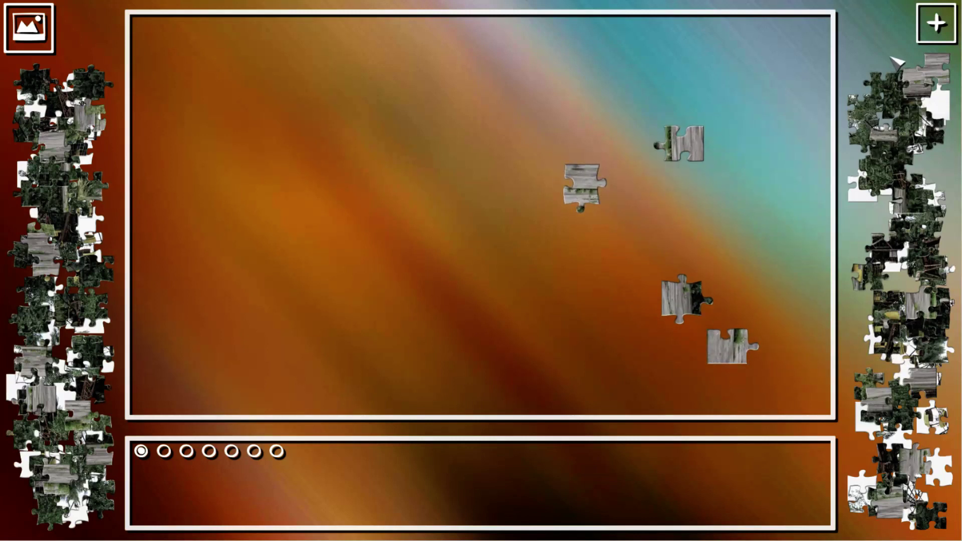
{"action": "left_click_drag", "start_coordinate": [909, 83], "coordinate": [597, 96]}
{"action": "mouse_move", "coordinate": [936, 71]}
{"action": "left_mouse_down"}
{"action": "mouse_move", "coordinate": [828, 96]}
{"action": "mouse_move", "coordinate": [500, 122]}
{"action": "left_mouse_up"}
{"action": "left_click_drag", "start_coordinate": [861, 140], "coordinate": [741, 225]}
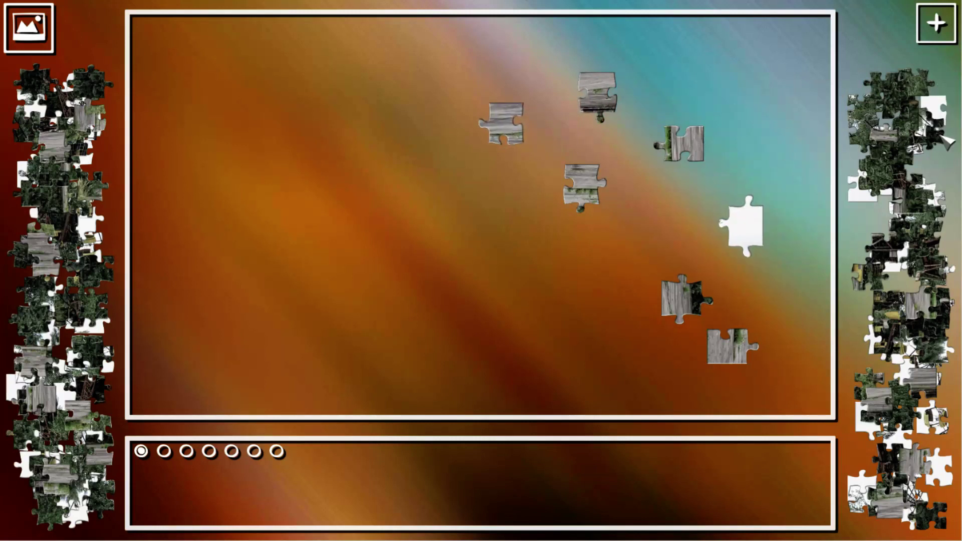
Step: Lay five white sky pieces out across the board
{"action": "left_click_drag", "start_coordinate": [937, 104], "coordinate": [397, 215]}
{"action": "left_click_drag", "start_coordinate": [865, 218], "coordinate": [524, 247]}
{"action": "left_click_drag", "start_coordinate": [898, 273], "coordinate": [620, 250]}
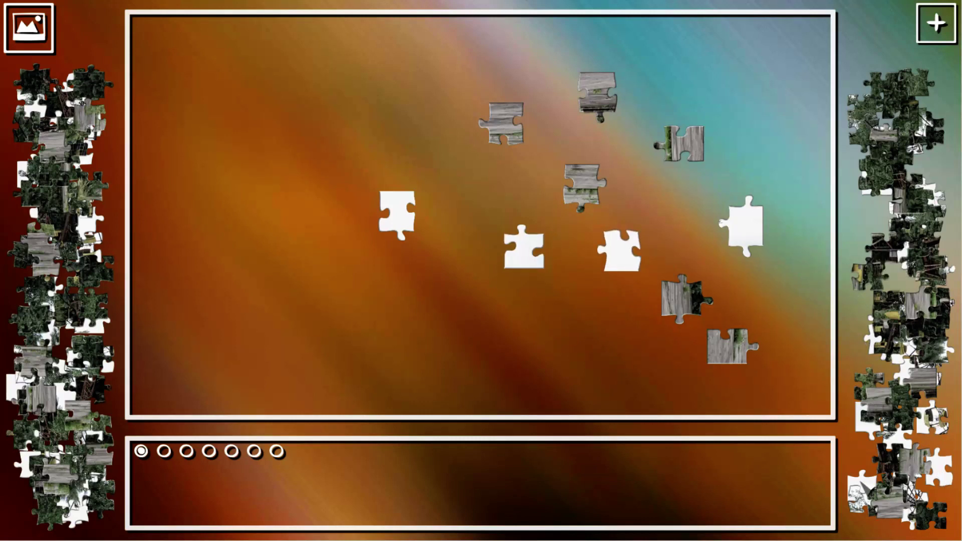
{"action": "mouse_move", "coordinate": [855, 474]}
{"action": "left_mouse_down"}
{"action": "mouse_move", "coordinate": [578, 367]}
{"action": "mouse_move", "coordinate": [569, 302]}
{"action": "left_mouse_up"}
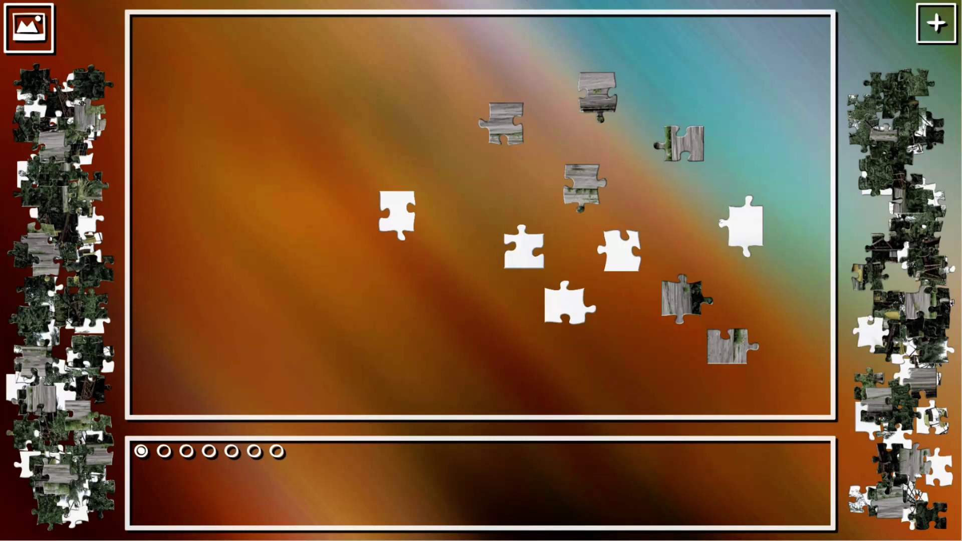
{"action": "mouse_move", "coordinate": [871, 334]}
{"action": "left_mouse_down"}
{"action": "mouse_move", "coordinate": [421, 264]}
{"action": "mouse_move", "coordinate": [468, 192]}
{"action": "left_mouse_up"}
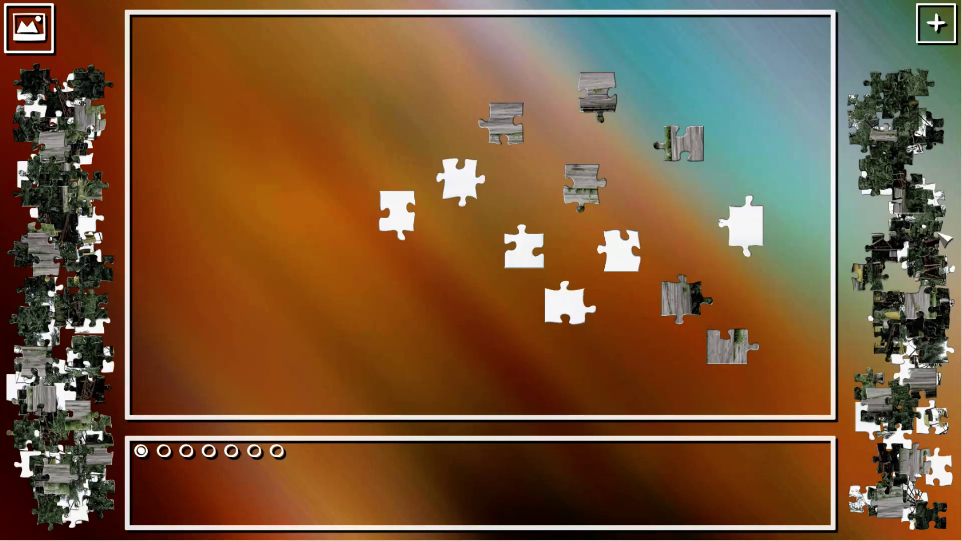
Step: Place dark pieces at the upper right, a green tree piece, and grey wooden pieces lower down
{"action": "left_click_drag", "start_coordinate": [857, 187], "coordinate": [773, 129]}
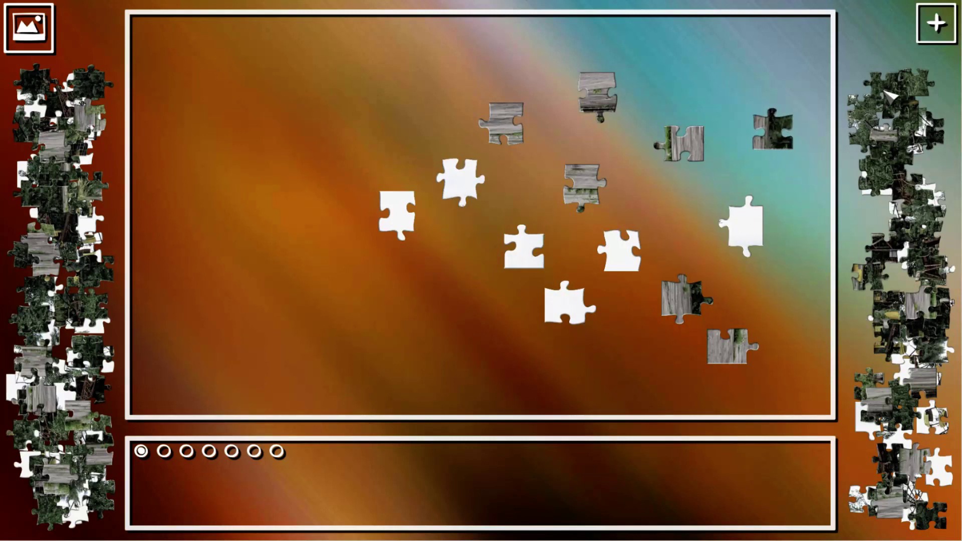
{"action": "left_click_drag", "start_coordinate": [891, 96], "coordinate": [871, 46]}
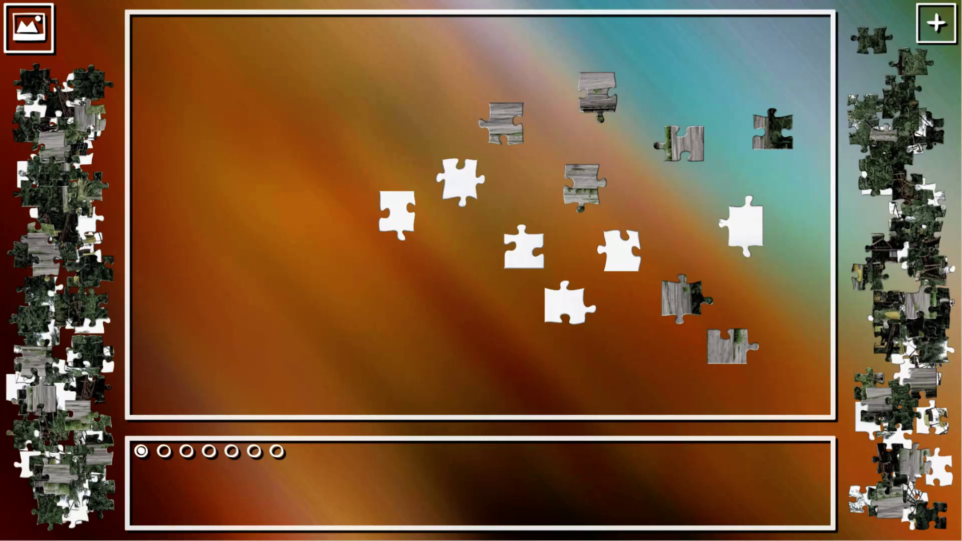
{"action": "mouse_move", "coordinate": [918, 80]}
{"action": "left_mouse_down"}
{"action": "mouse_move", "coordinate": [730, 94]}
{"action": "mouse_move", "coordinate": [671, 190]}
{"action": "left_mouse_up"}
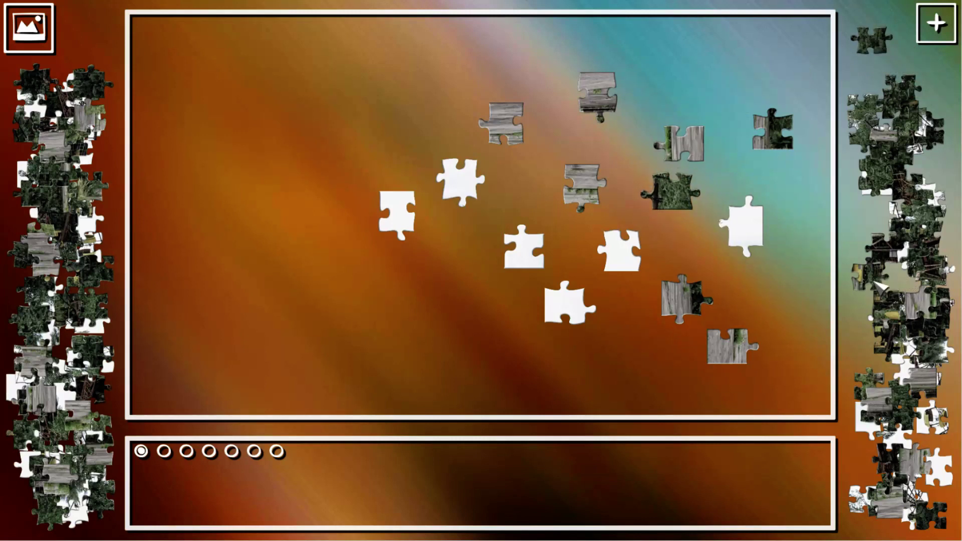
{"action": "mouse_move", "coordinate": [902, 301]}
{"action": "left_mouse_down"}
{"action": "mouse_move", "coordinate": [651, 343]}
{"action": "mouse_move", "coordinate": [607, 336]}
{"action": "left_mouse_up"}
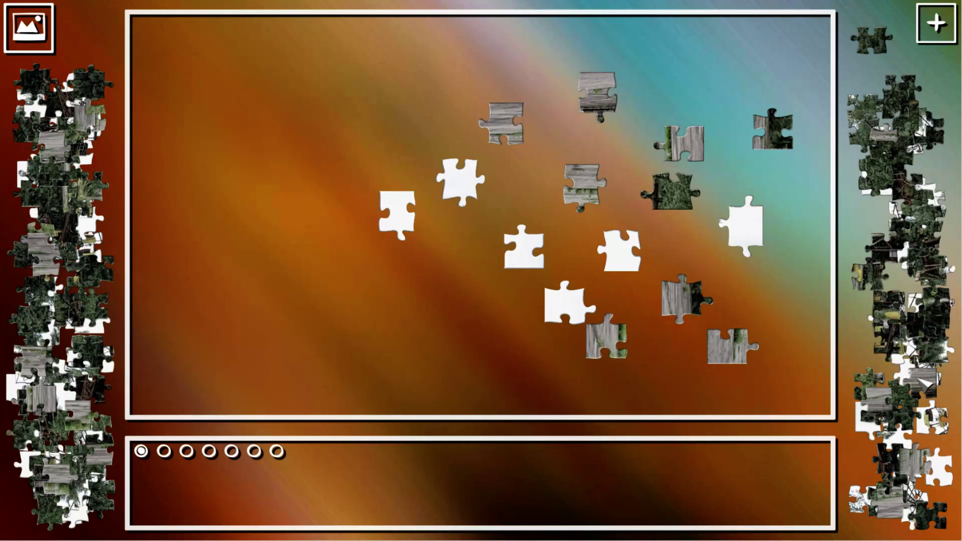
{"action": "mouse_move", "coordinate": [921, 384]}
{"action": "left_mouse_down"}
{"action": "mouse_move", "coordinate": [458, 312]}
{"action": "mouse_move", "coordinate": [475, 304]}
{"action": "left_mouse_up"}
{"action": "mouse_move", "coordinate": [885, 379]}
{"action": "left_mouse_down"}
{"action": "mouse_move", "coordinate": [521, 456]}
{"action": "mouse_move", "coordinate": [446, 483]}
{"action": "left_mouse_up"}
{"action": "mouse_move", "coordinate": [880, 398]}
{"action": "left_mouse_down"}
{"action": "mouse_move", "coordinate": [560, 309]}
{"action": "mouse_move", "coordinate": [421, 311]}
{"action": "mouse_move", "coordinate": [404, 279]}
{"action": "left_mouse_up"}
Step: Add white pieces on the left, a spoke piece in the tray, and grey pieces lower right
{"action": "mouse_move", "coordinate": [869, 420]}
{"action": "left_mouse_down"}
{"action": "mouse_move", "coordinate": [351, 285]}
{"action": "mouse_move", "coordinate": [297, 239]}
{"action": "left_mouse_up"}
{"action": "mouse_move", "coordinate": [935, 419]}
{"action": "left_mouse_down"}
{"action": "mouse_move", "coordinate": [764, 458]}
{"action": "mouse_move", "coordinate": [502, 472]}
{"action": "mouse_move", "coordinate": [406, 356]}
{"action": "left_mouse_up"}
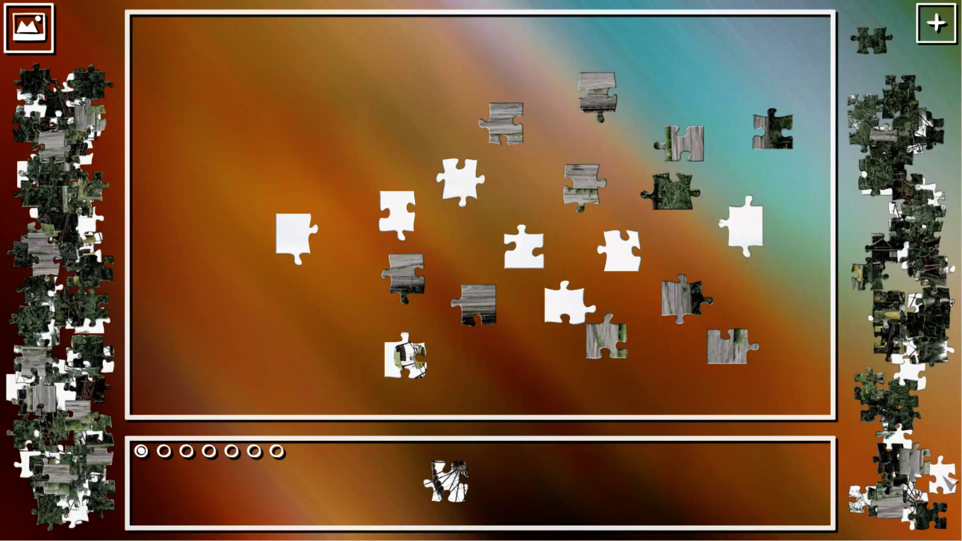
{"action": "mouse_move", "coordinate": [940, 468]}
{"action": "left_mouse_down"}
{"action": "mouse_move", "coordinate": [446, 392]}
{"action": "mouse_move", "coordinate": [538, 427]}
{"action": "left_mouse_up"}
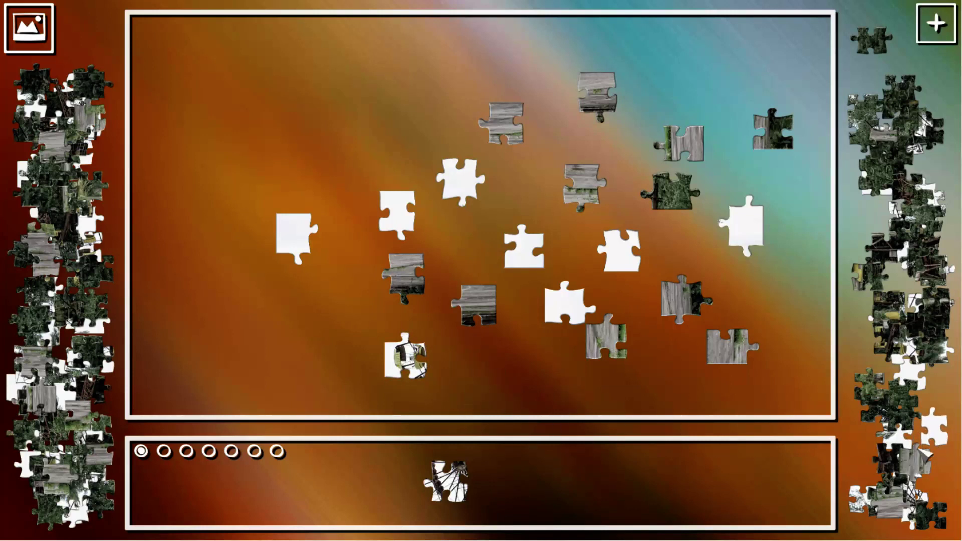
{"action": "mouse_move", "coordinate": [915, 460]}
{"action": "left_mouse_down"}
{"action": "mouse_move", "coordinate": [832, 455]}
{"action": "mouse_move", "coordinate": [801, 419]}
{"action": "mouse_move", "coordinate": [800, 346]}
{"action": "left_mouse_up"}
{"action": "mouse_move", "coordinate": [891, 504]}
{"action": "left_mouse_down"}
{"action": "mouse_move", "coordinate": [660, 415]}
{"action": "mouse_move", "coordinate": [698, 372]}
{"action": "left_mouse_up"}
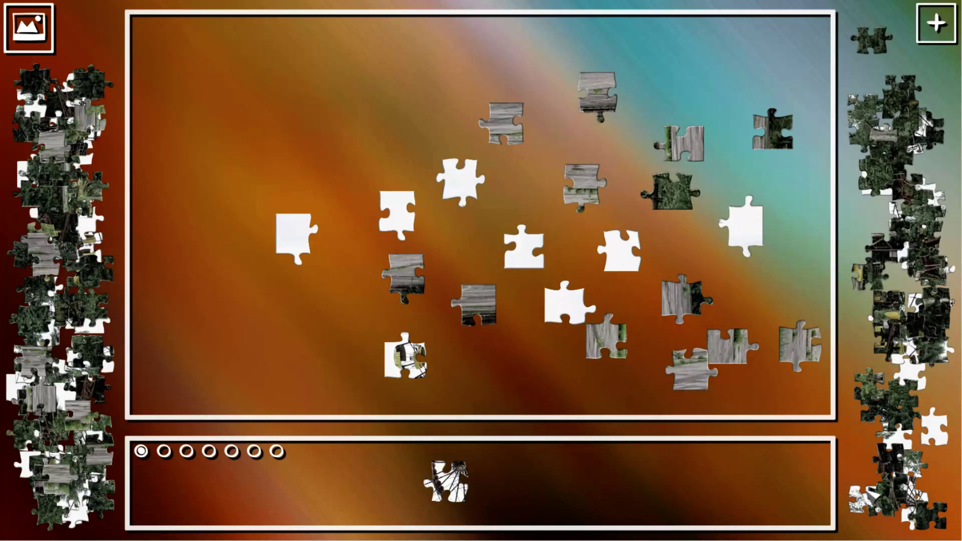
{"action": "left_click_drag", "start_coordinate": [886, 481], "coordinate": [864, 425]}
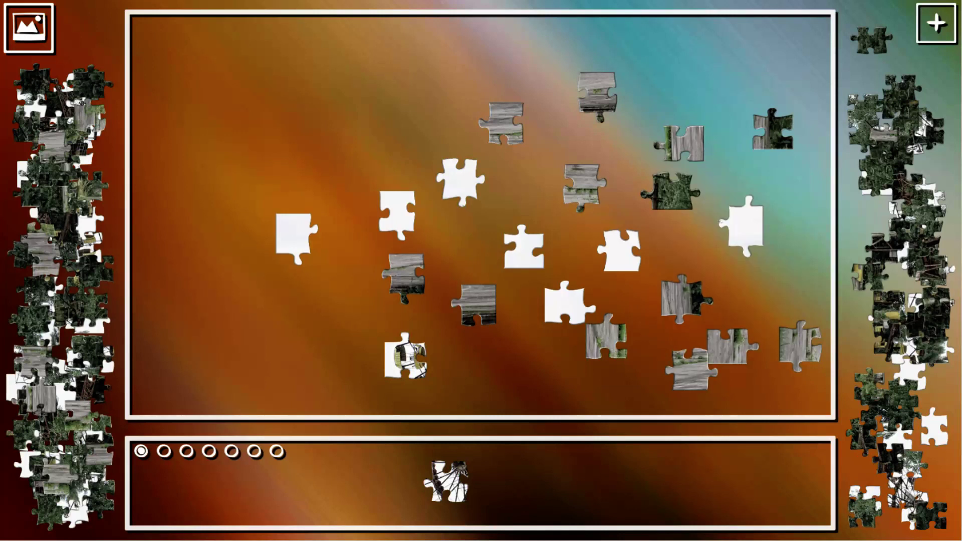
Step: Drop several spoke pieces into the lower tray and lay two white sky pieces on the board
{"action": "left_click_drag", "start_coordinate": [906, 489], "coordinate": [512, 475]}
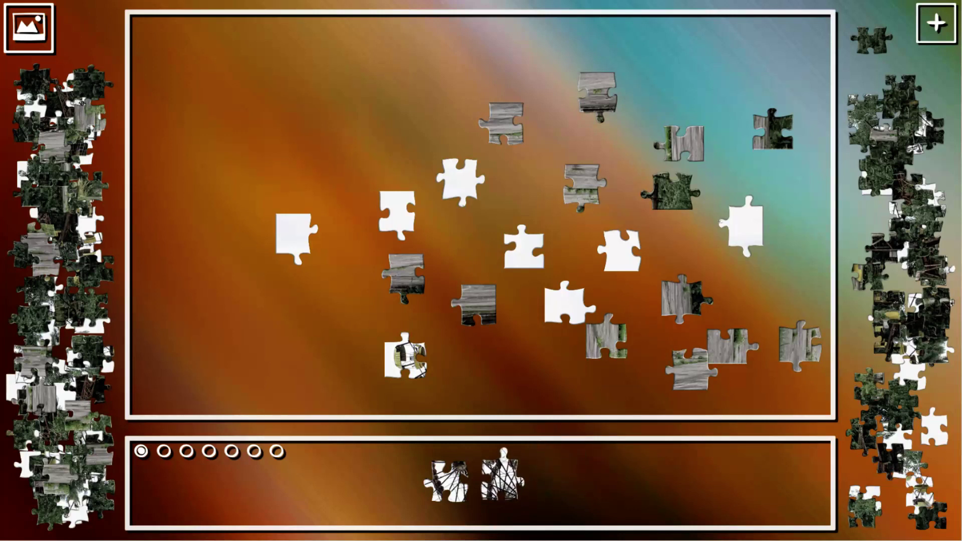
{"action": "left_click_drag", "start_coordinate": [921, 504], "coordinate": [628, 479]}
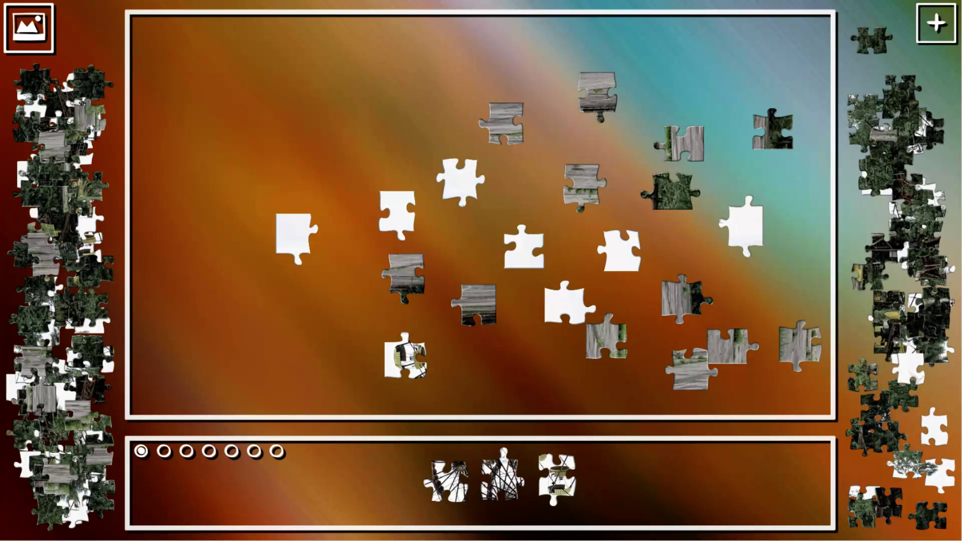
{"action": "left_click_drag", "start_coordinate": [907, 370], "coordinate": [756, 298]}
{"action": "left_click_drag", "start_coordinate": [908, 353], "coordinate": [627, 479]}
{"action": "left_click_drag", "start_coordinate": [910, 350], "coordinate": [328, 291]}
{"action": "mouse_move", "coordinate": [912, 299]}
{"action": "left_mouse_down"}
{"action": "mouse_move", "coordinate": [643, 279]}
{"action": "mouse_move", "coordinate": [526, 254]}
{"action": "mouse_move", "coordinate": [710, 479]}
{"action": "left_mouse_up"}
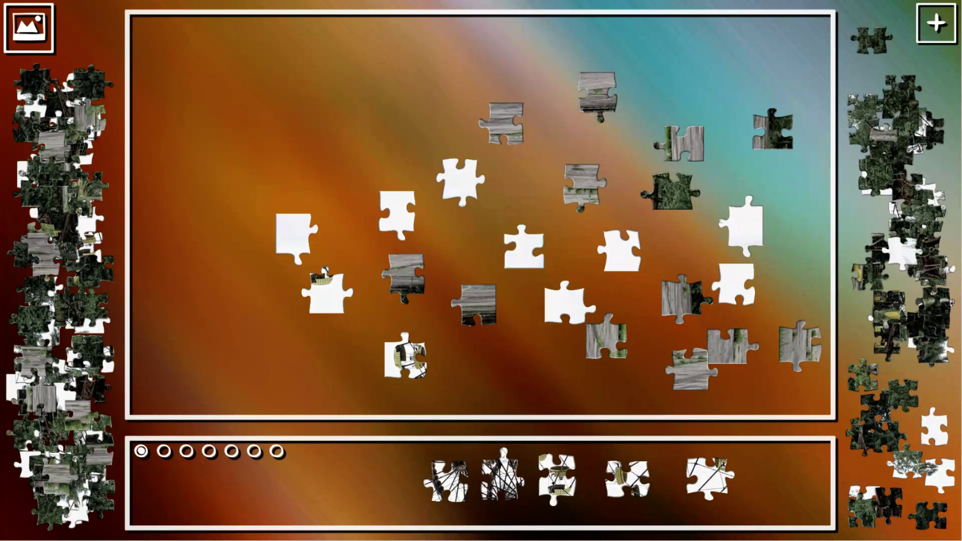
{"action": "mouse_move", "coordinate": [909, 259]}
{"action": "left_mouse_down"}
{"action": "mouse_move", "coordinate": [730, 472]}
{"action": "mouse_move", "coordinate": [766, 475]}
{"action": "left_mouse_up"}
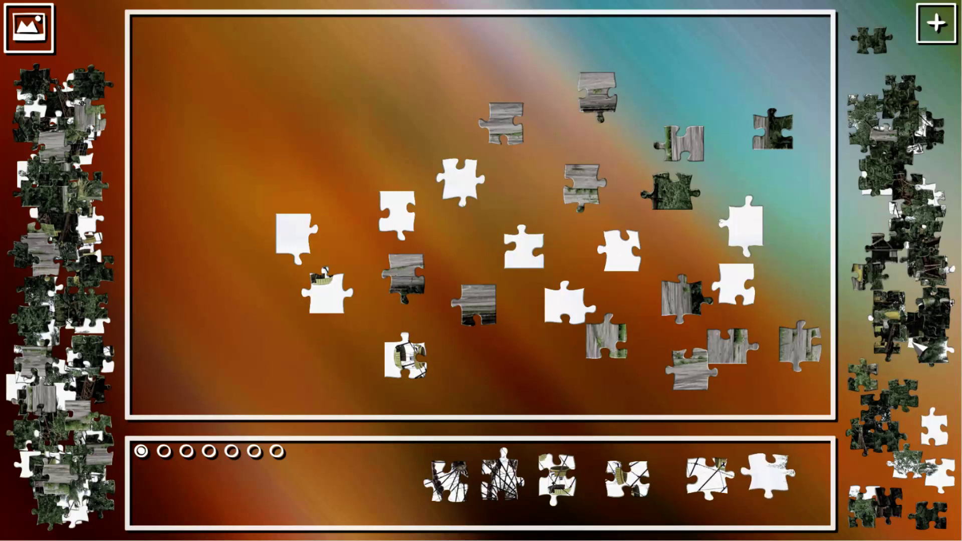
{"action": "mouse_move", "coordinate": [920, 350]}
{"action": "left_mouse_down"}
{"action": "mouse_move", "coordinate": [536, 366]}
{"action": "mouse_move", "coordinate": [369, 480]}
{"action": "mouse_move", "coordinate": [800, 490]}
{"action": "left_mouse_up"}
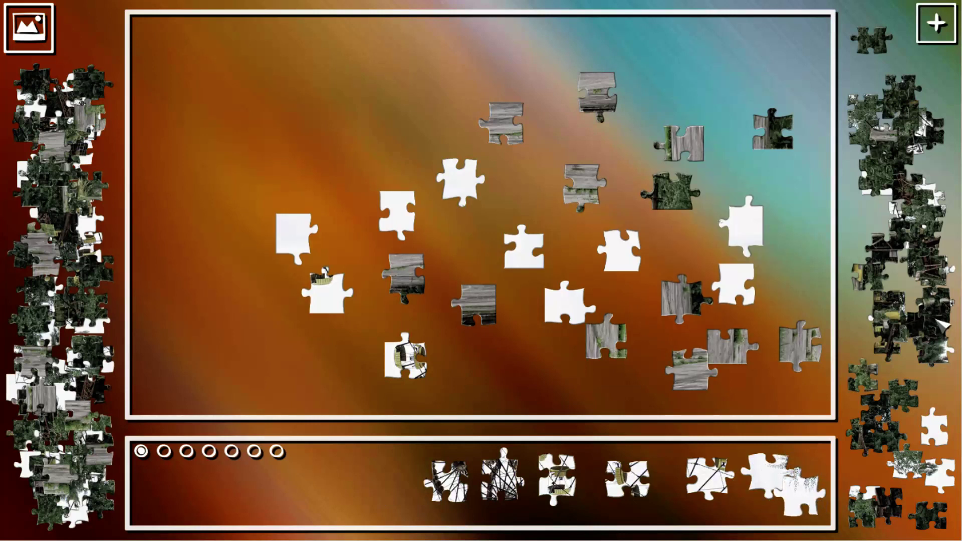
Step: Place white pieces on the upper-left and right board, tray a green piece, and tidy the pile
{"action": "left_click_drag", "start_coordinate": [869, 319], "coordinate": [367, 110]}
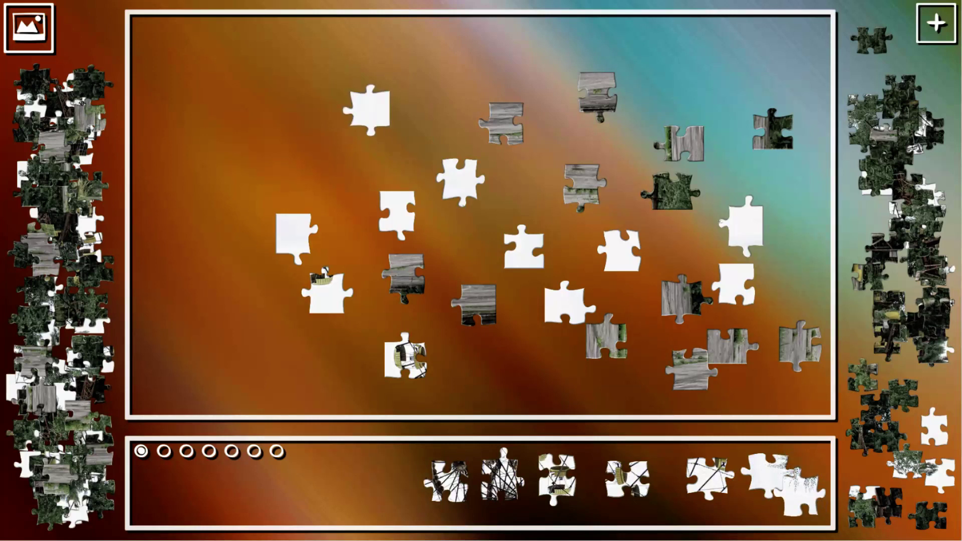
{"action": "left_click_drag", "start_coordinate": [940, 200], "coordinate": [761, 498]}
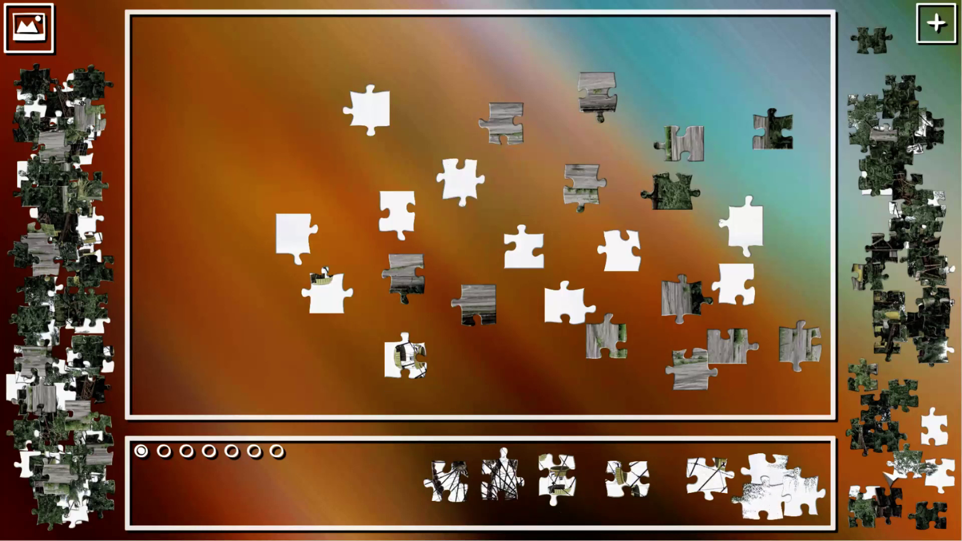
{"action": "mouse_move", "coordinate": [887, 473]}
{"action": "left_mouse_down"}
{"action": "mouse_move", "coordinate": [796, 470]}
{"action": "mouse_move", "coordinate": [789, 485]}
{"action": "left_mouse_up"}
{"action": "left_click_drag", "start_coordinate": [932, 451], "coordinate": [797, 257]}
{"action": "mouse_move", "coordinate": [887, 312]}
{"action": "left_mouse_down"}
{"action": "mouse_move", "coordinate": [936, 388]}
{"action": "mouse_move", "coordinate": [580, 387]}
{"action": "mouse_move", "coordinate": [446, 441]}
{"action": "mouse_move", "coordinate": [383, 481]}
{"action": "left_mouse_up"}
{"action": "mouse_move", "coordinate": [905, 303]}
{"action": "left_mouse_down"}
{"action": "mouse_move", "coordinate": [898, 325]}
{"action": "mouse_move", "coordinate": [935, 387]}
{"action": "left_mouse_up"}
{"action": "mouse_move", "coordinate": [898, 356]}
{"action": "left_mouse_down"}
{"action": "mouse_move", "coordinate": [865, 346]}
{"action": "mouse_move", "coordinate": [889, 316]}
{"action": "mouse_move", "coordinate": [747, 483]}
{"action": "left_mouse_up"}
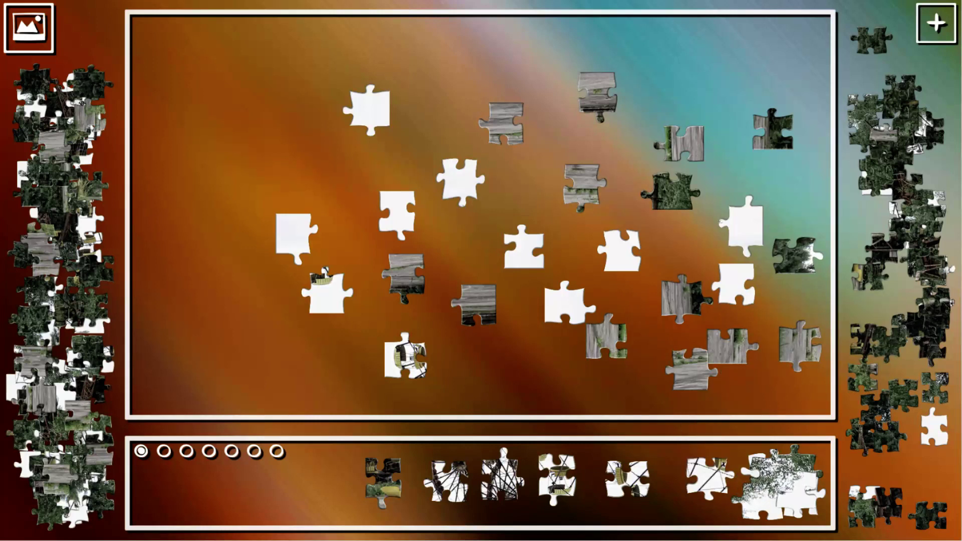
Step: Lay four more white pieces on the board and set one aside in the tray
{"action": "mouse_move", "coordinate": [933, 220]}
{"action": "left_mouse_down"}
{"action": "mouse_move", "coordinate": [811, 228]}
{"action": "mouse_move", "coordinate": [397, 204]}
{"action": "mouse_move", "coordinate": [312, 161]}
{"action": "mouse_move", "coordinate": [430, 254]}
{"action": "mouse_move", "coordinate": [605, 475]}
{"action": "left_mouse_up"}
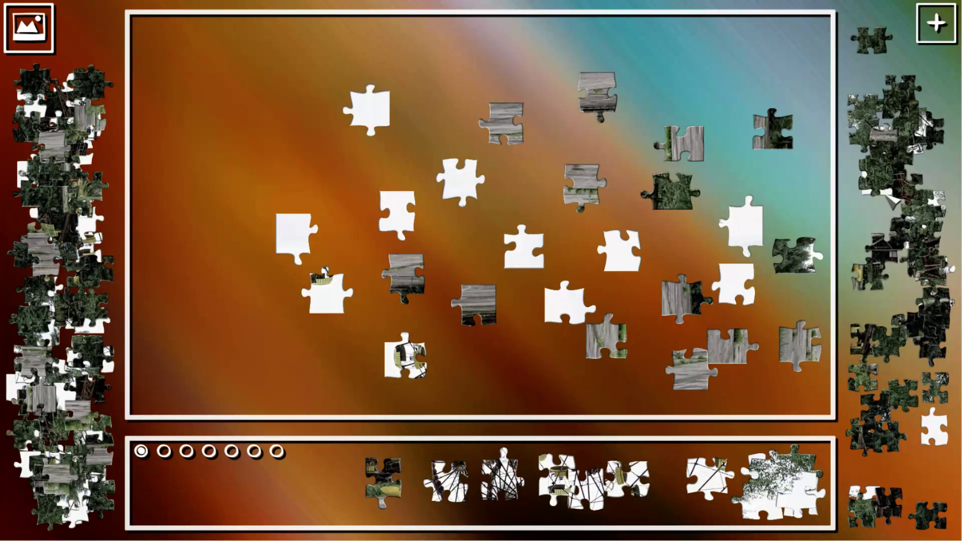
{"action": "mouse_move", "coordinate": [891, 202]}
{"action": "left_mouse_down"}
{"action": "mouse_move", "coordinate": [674, 200]}
{"action": "mouse_move", "coordinate": [307, 156]}
{"action": "left_mouse_up"}
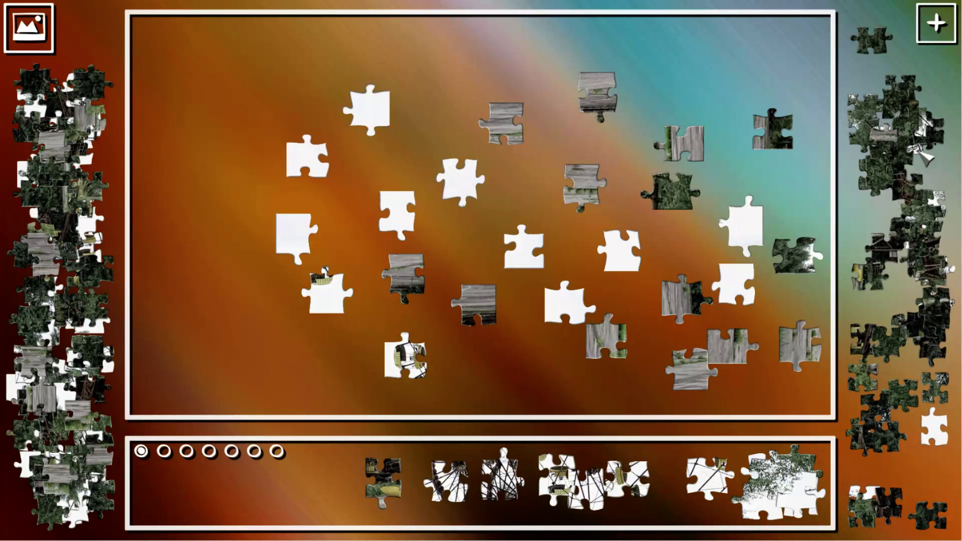
{"action": "mouse_move", "coordinate": [915, 151]}
{"action": "left_mouse_down"}
{"action": "mouse_move", "coordinate": [831, 184]}
{"action": "mouse_move", "coordinate": [269, 133]}
{"action": "mouse_move", "coordinate": [280, 113]}
{"action": "mouse_move", "coordinate": [300, 151]}
{"action": "mouse_move", "coordinate": [662, 485]}
{"action": "left_mouse_up"}
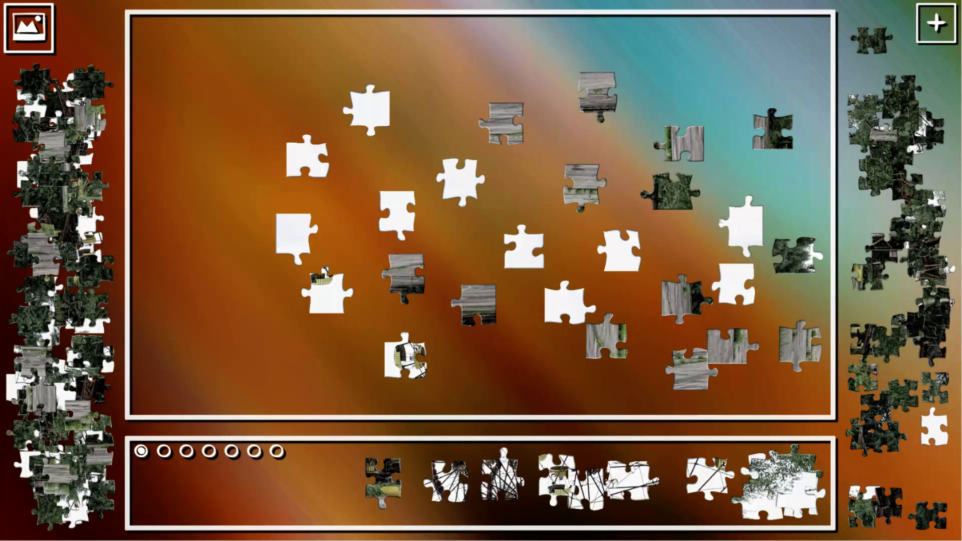
{"action": "mouse_move", "coordinate": [940, 199]}
{"action": "left_mouse_down"}
{"action": "mouse_move", "coordinate": [516, 143]}
{"action": "mouse_move", "coordinate": [619, 455]}
{"action": "mouse_move", "coordinate": [782, 481]}
{"action": "left_mouse_up"}
{"action": "mouse_move", "coordinate": [915, 154]}
{"action": "left_mouse_down"}
{"action": "mouse_move", "coordinate": [776, 251]}
{"action": "mouse_move", "coordinate": [456, 105]}
{"action": "left_mouse_up"}
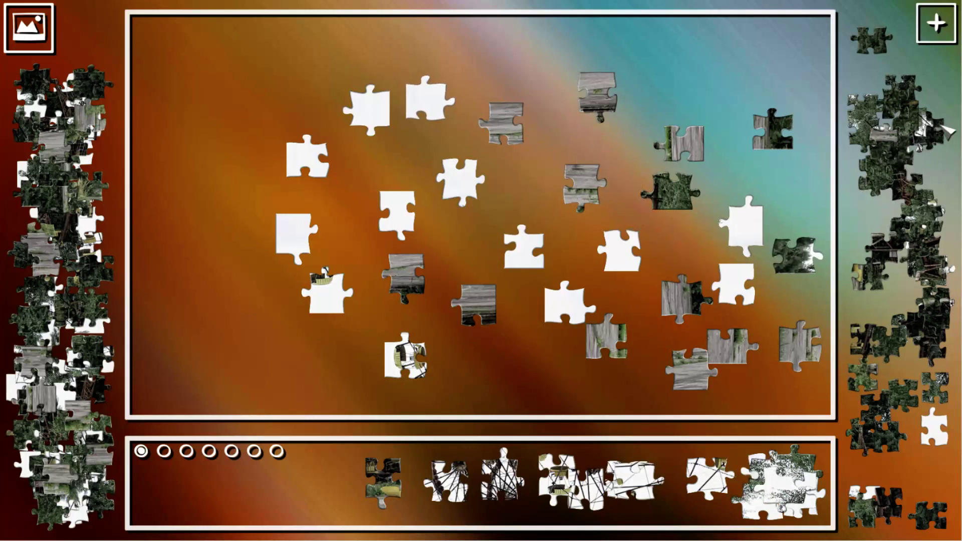
Step: Tray a green piece and pull grey and dark pieces out, placing one at the upper right
{"action": "mouse_move", "coordinate": [936, 128]}
{"action": "left_mouse_down"}
{"action": "mouse_move", "coordinate": [922, 120]}
{"action": "mouse_move", "coordinate": [685, 327]}
{"action": "mouse_move", "coordinate": [687, 404]}
{"action": "mouse_move", "coordinate": [565, 483]}
{"action": "left_mouse_up"}
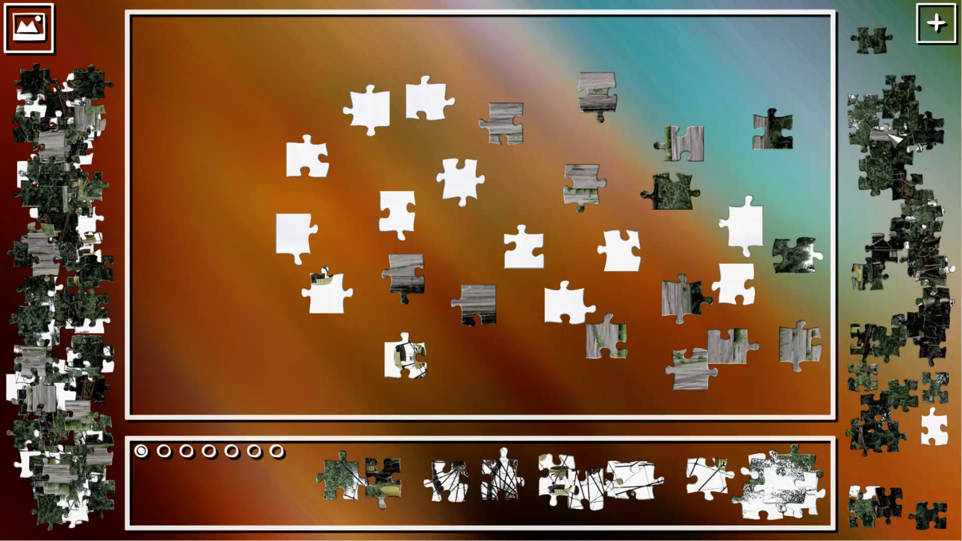
{"action": "mouse_move", "coordinate": [894, 143]}
{"action": "left_mouse_down"}
{"action": "mouse_move", "coordinate": [941, 66]}
{"action": "mouse_move", "coordinate": [951, 76]}
{"action": "mouse_move", "coordinate": [869, 60]}
{"action": "left_mouse_up"}
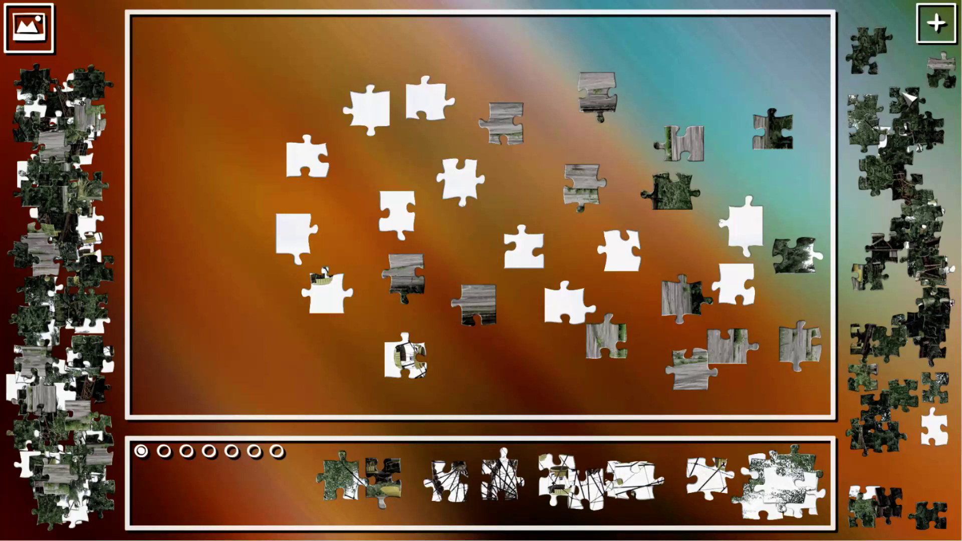
{"action": "left_click_drag", "start_coordinate": [907, 102], "coordinate": [891, 67]}
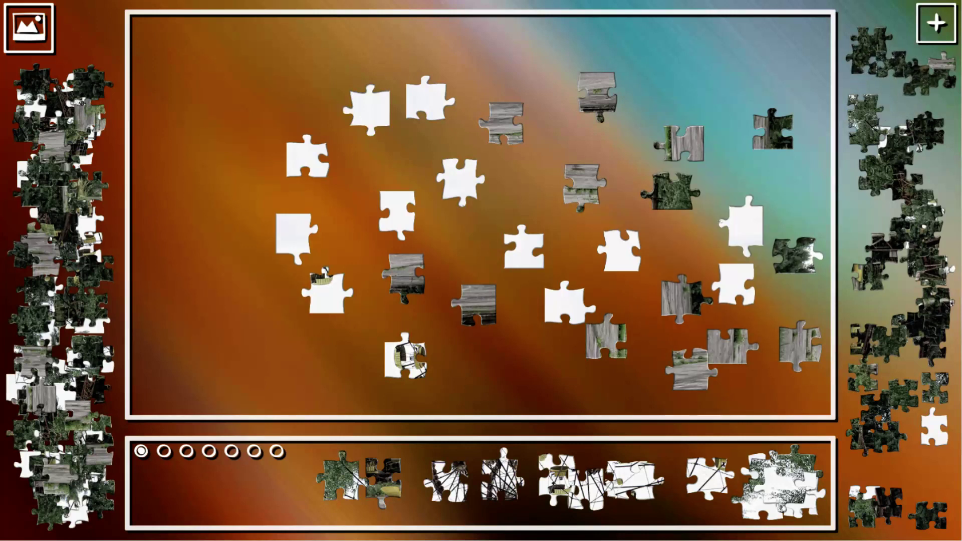
{"action": "left_click_drag", "start_coordinate": [919, 109], "coordinate": [721, 83]}
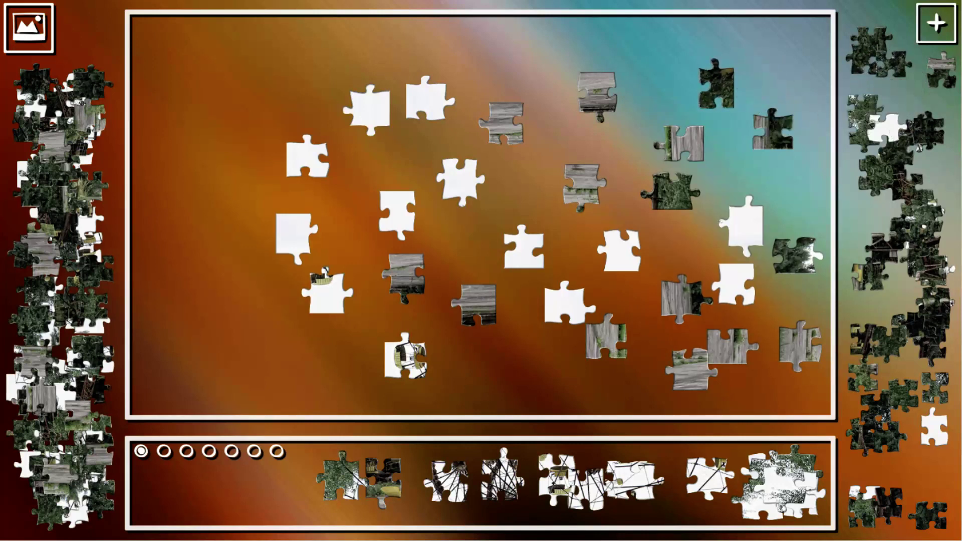
{"action": "left_click_drag", "start_coordinate": [887, 132], "coordinate": [780, 489]}
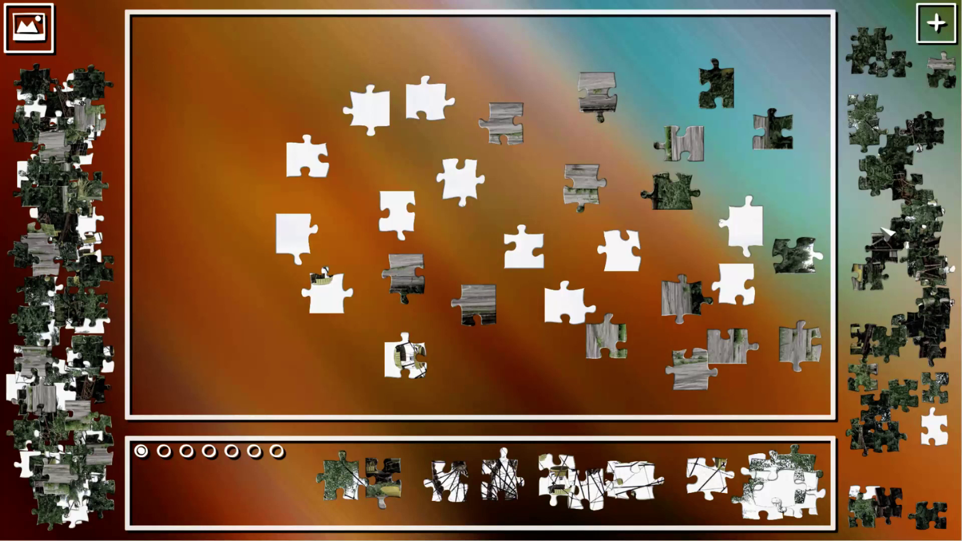
Step: Spread out the right pile, send dark pieces to the tray, and join a green piece to the white cluster
{"action": "left_click_drag", "start_coordinate": [937, 118], "coordinate": [923, 121]}
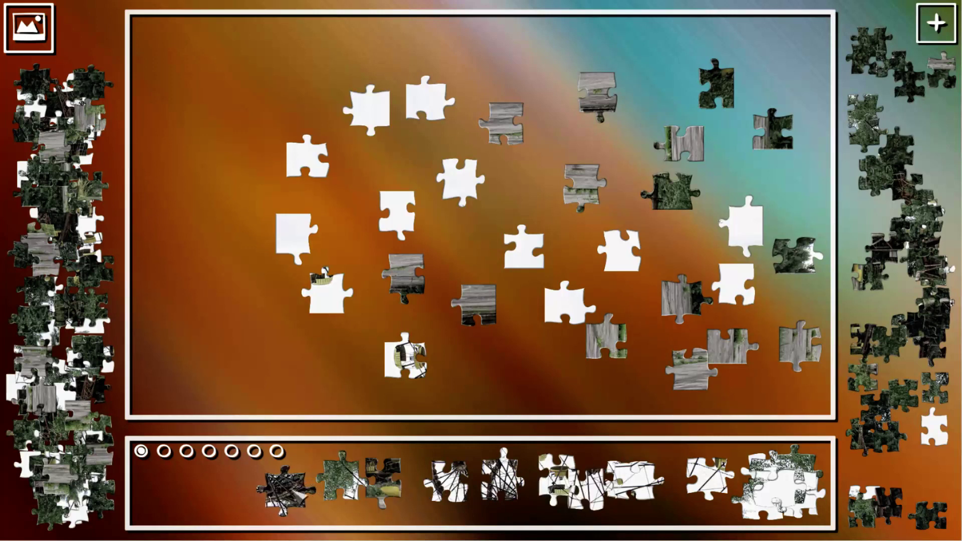
{"action": "mouse_move", "coordinate": [906, 157]}
{"action": "left_mouse_down"}
{"action": "mouse_move", "coordinate": [931, 126]}
{"action": "mouse_move", "coordinate": [911, 136]}
{"action": "left_mouse_up"}
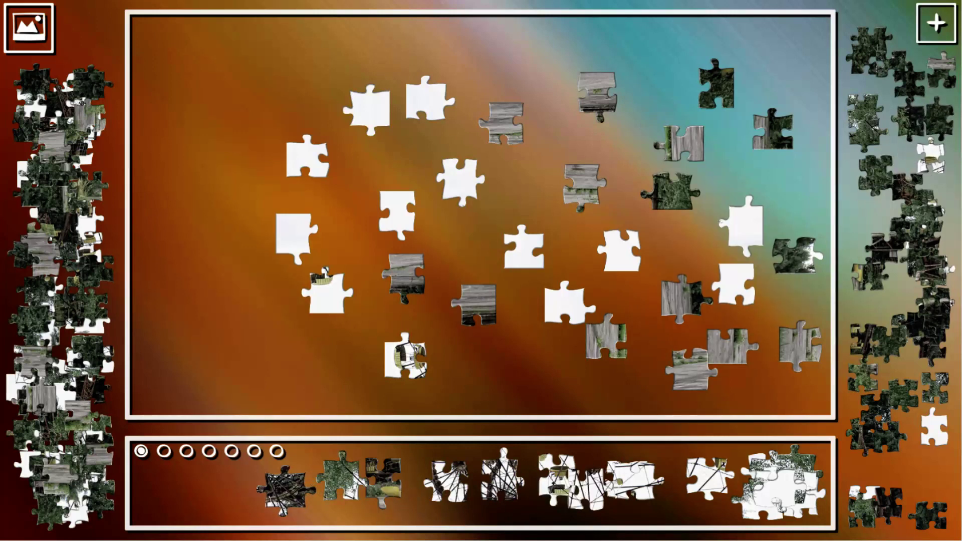
{"action": "left_click", "coordinate": [930, 154]}
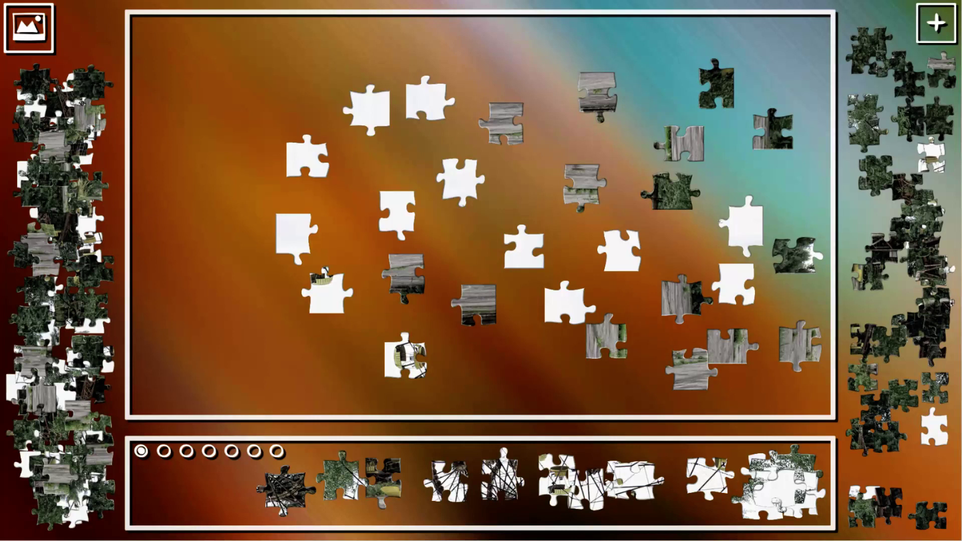
{"action": "left_click_drag", "start_coordinate": [896, 193], "coordinate": [938, 162]}
{"action": "left_click", "coordinate": [908, 198]}
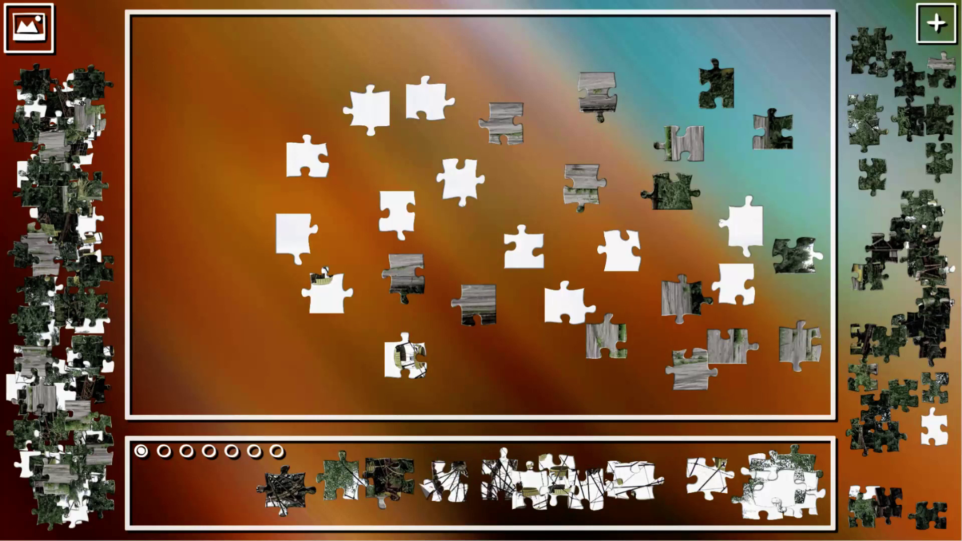
{"action": "left_click_drag", "start_coordinate": [896, 250], "coordinate": [905, 160]}
{"action": "left_click_drag", "start_coordinate": [906, 226], "coordinate": [859, 200]}
{"action": "mouse_move", "coordinate": [902, 230]}
{"action": "left_mouse_down"}
{"action": "mouse_move", "coordinate": [861, 231]}
{"action": "mouse_move", "coordinate": [878, 314]}
{"action": "left_mouse_up"}
{"action": "left_click_drag", "start_coordinate": [735, 492], "coordinate": [775, 478]}
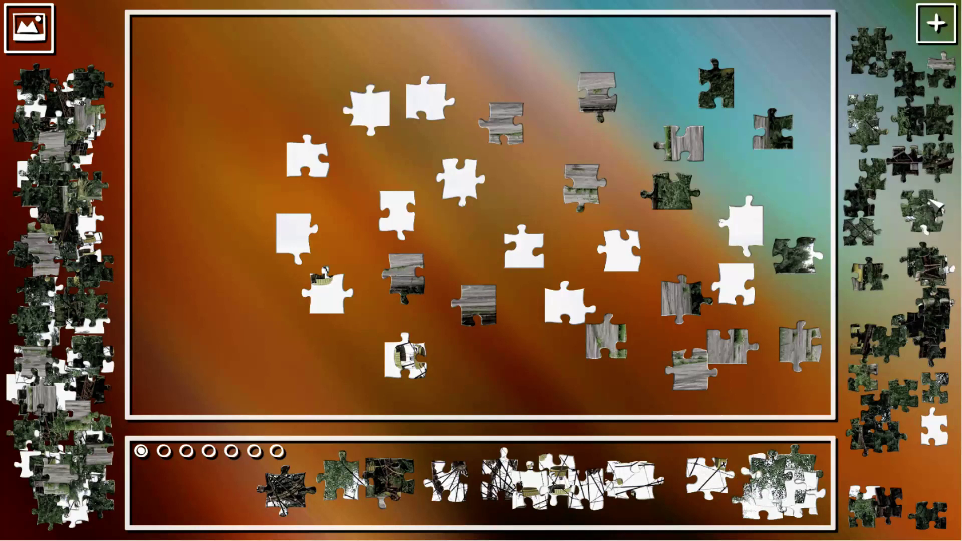
Step: Tray a white piece and a green piece, then place a marked white piece on the board
{"action": "left_click_drag", "start_coordinate": [928, 201], "coordinate": [916, 208]}
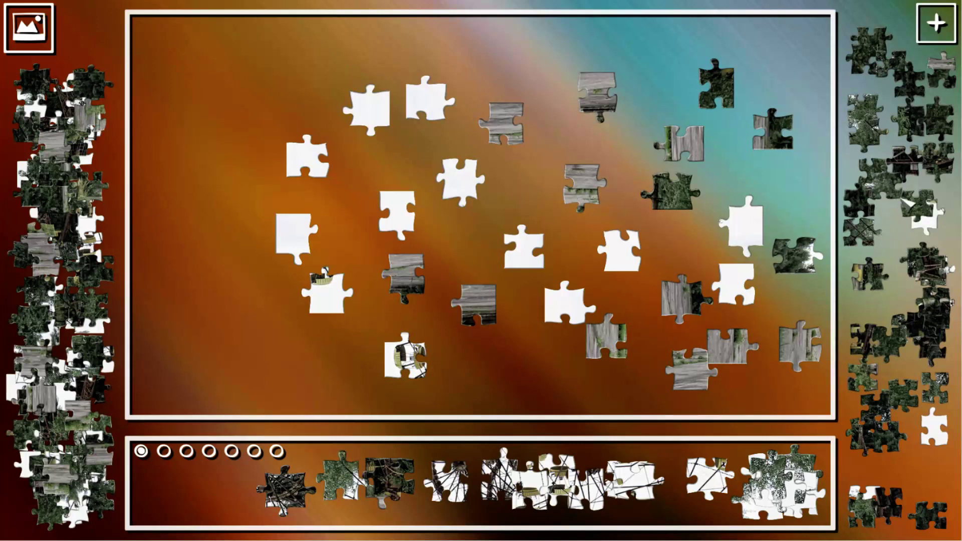
{"action": "left_click_drag", "start_coordinate": [923, 212], "coordinate": [586, 472]}
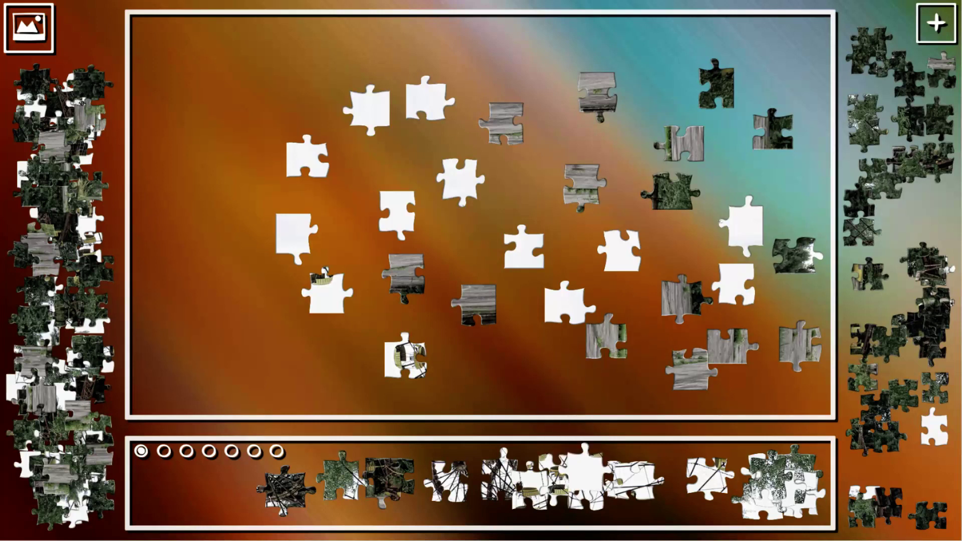
{"action": "left_click_drag", "start_coordinate": [947, 316], "coordinate": [936, 214]}
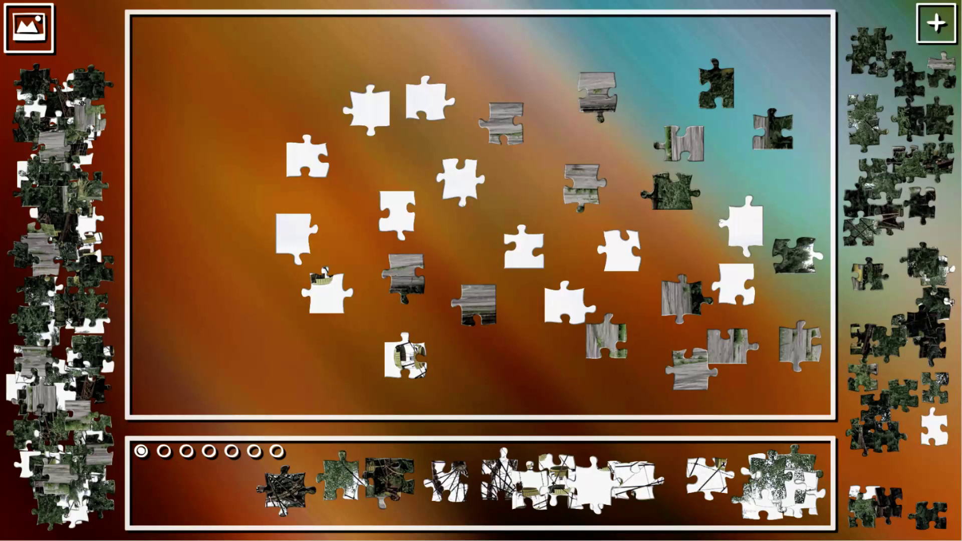
{"action": "left_click_drag", "start_coordinate": [939, 279], "coordinate": [927, 222]}
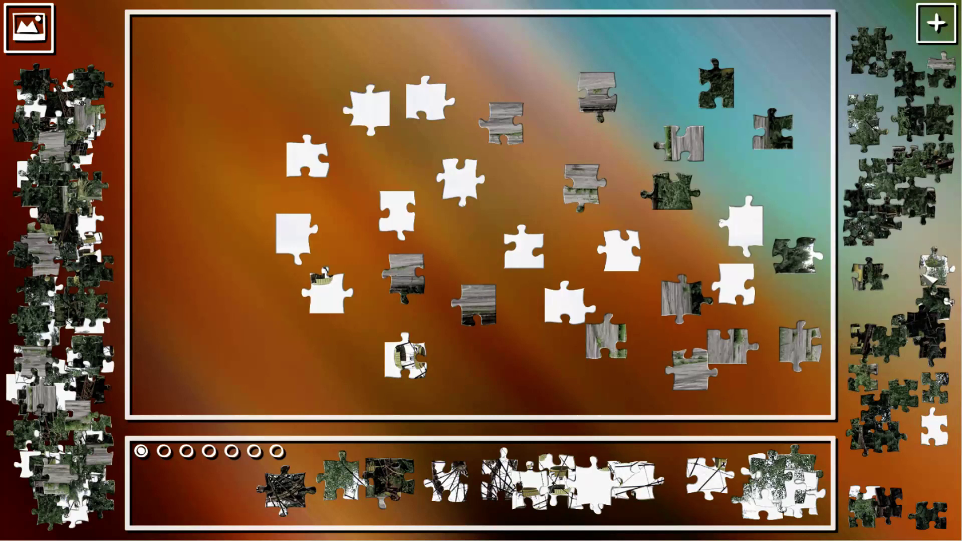
{"action": "left_click", "coordinate": [941, 286]}
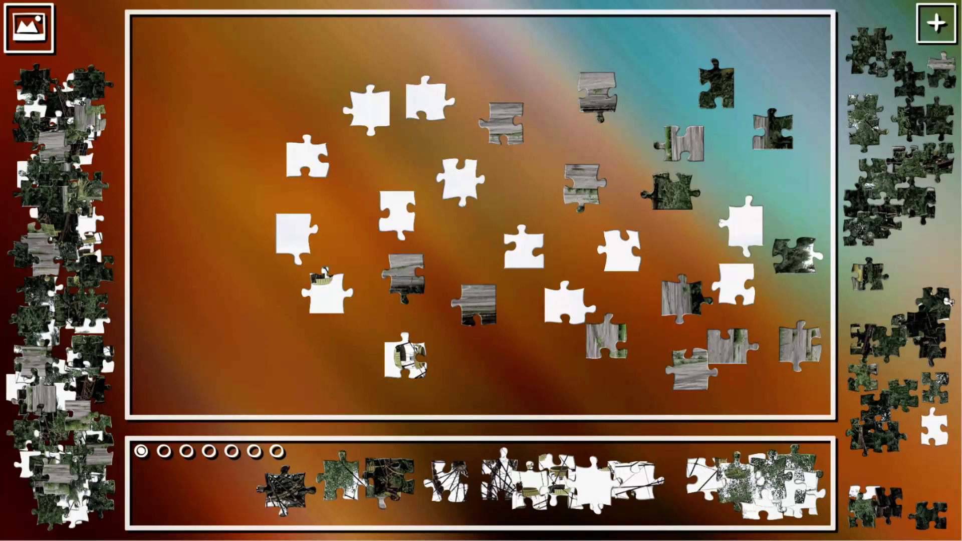
{"action": "left_click_drag", "start_coordinate": [756, 482], "coordinate": [699, 485]}
{"action": "left_click_drag", "start_coordinate": [936, 304], "coordinate": [913, 240]}
{"action": "left_click_drag", "start_coordinate": [936, 305], "coordinate": [532, 191]}
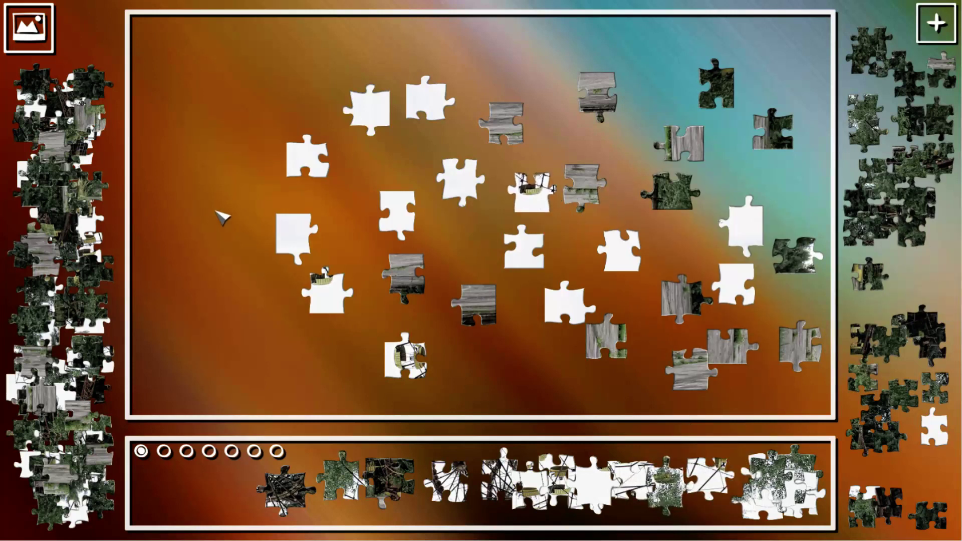
Step: Lay grey-green, grey and white pieces from the left pile onto the board
{"action": "left_click_drag", "start_coordinate": [47, 252], "coordinate": [254, 335]}
{"action": "mouse_move", "coordinate": [49, 267]}
{"action": "left_mouse_down"}
{"action": "mouse_move", "coordinate": [205, 256]}
{"action": "mouse_move", "coordinate": [220, 316]}
{"action": "left_mouse_up"}
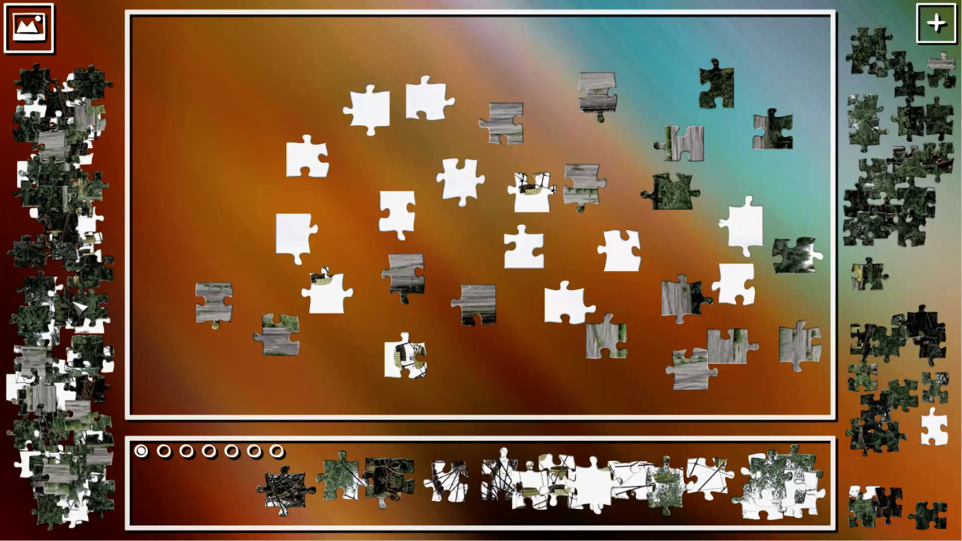
{"action": "mouse_move", "coordinate": [109, 329]}
{"action": "left_mouse_down"}
{"action": "mouse_move", "coordinate": [390, 266]}
{"action": "mouse_move", "coordinate": [518, 365]}
{"action": "left_mouse_up"}
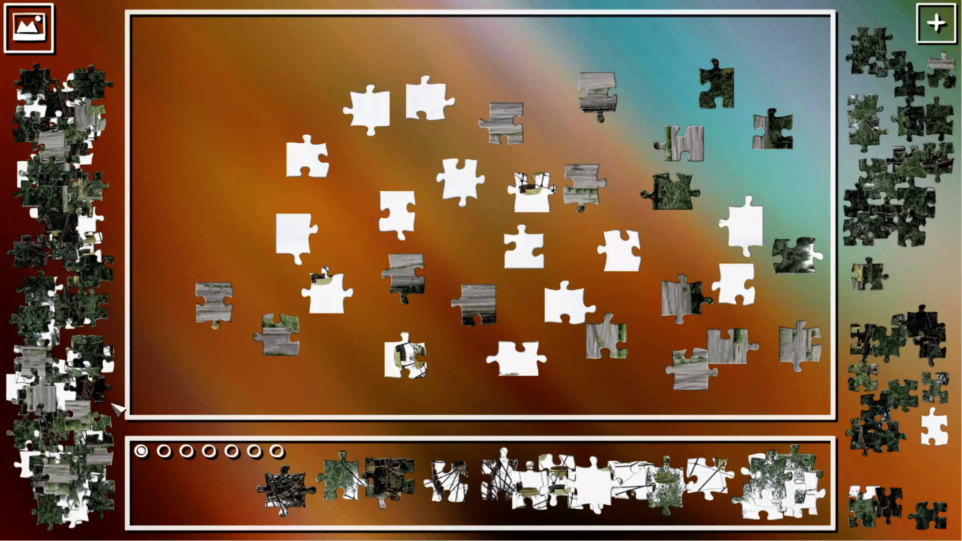
{"action": "left_click_drag", "start_coordinate": [83, 410], "coordinate": [240, 225]}
{"action": "left_click_drag", "start_coordinate": [71, 398], "coordinate": [192, 250]}
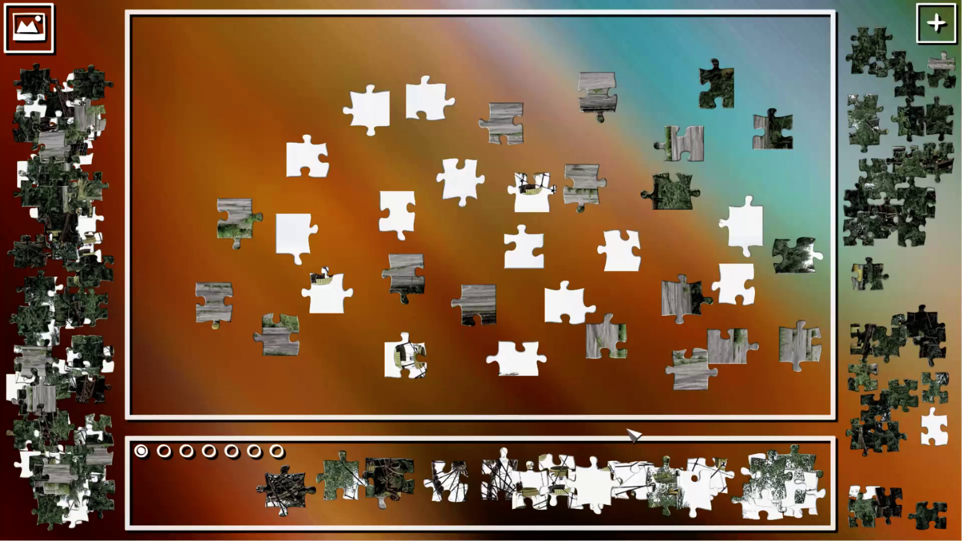
{"action": "mouse_move", "coordinate": [92, 235]}
{"action": "left_mouse_down"}
{"action": "mouse_move", "coordinate": [346, 222]}
{"action": "mouse_move", "coordinate": [459, 235]}
{"action": "mouse_move", "coordinate": [756, 492]}
{"action": "left_mouse_up"}
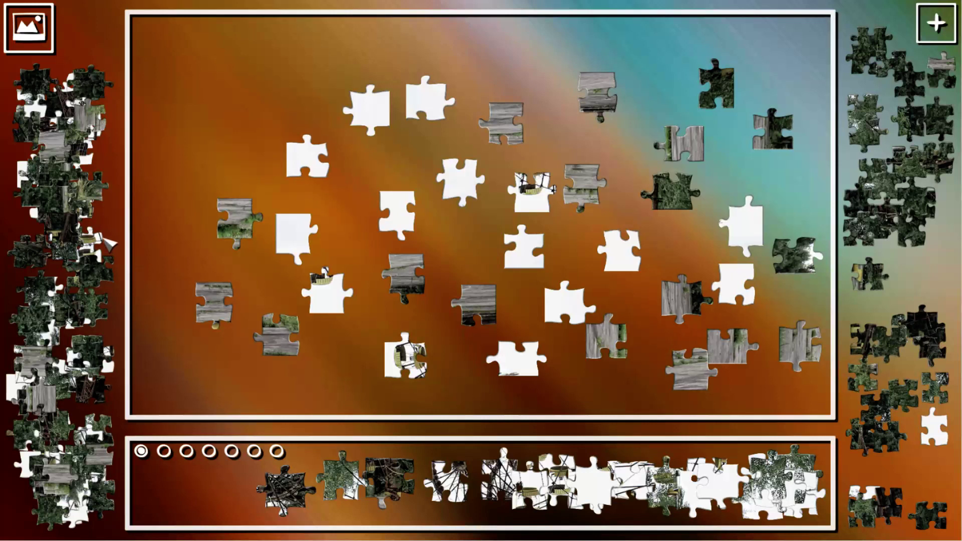
{"action": "left_click_drag", "start_coordinate": [108, 242], "coordinate": [351, 172]}
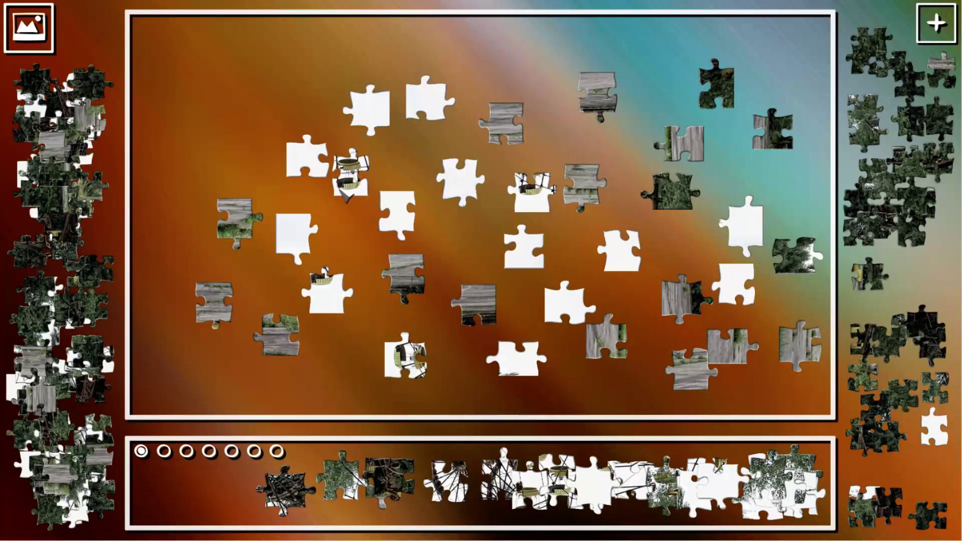
Step: Place a white piece top left, tray two pieces, and lay grey wood pieces on the lower board
{"action": "left_click_drag", "start_coordinate": [25, 396], "coordinate": [222, 117]}
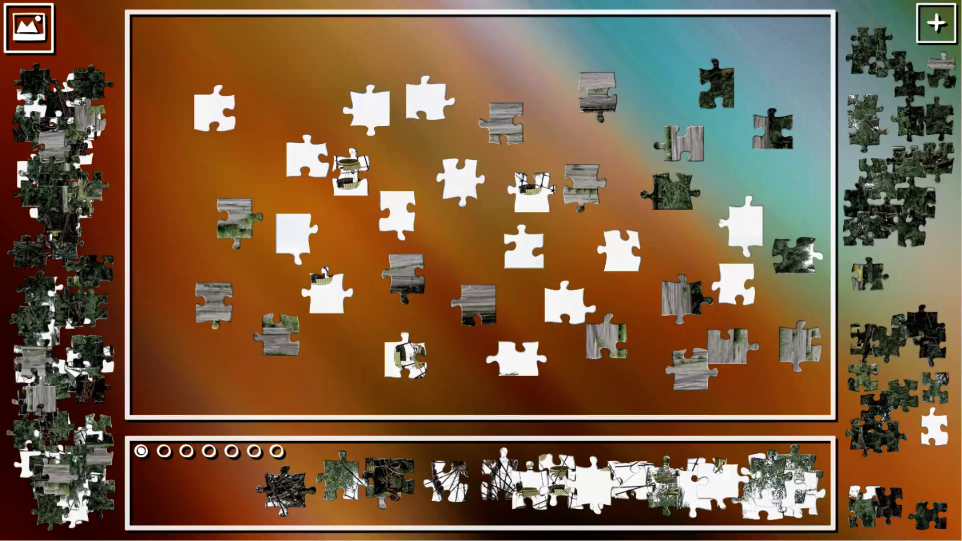
{"action": "left_click_drag", "start_coordinate": [21, 376], "coordinate": [526, 488]}
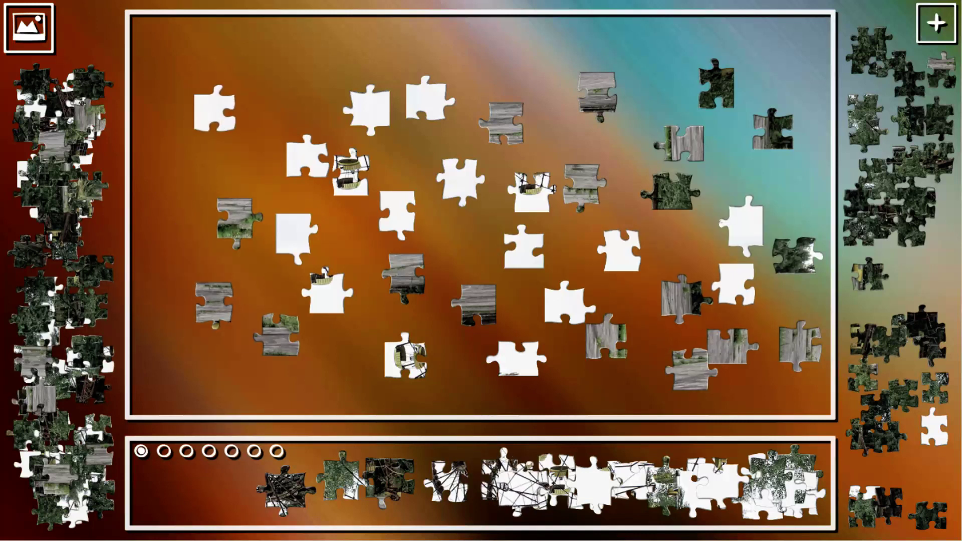
{"action": "mouse_move", "coordinate": [95, 438]}
{"action": "left_mouse_down"}
{"action": "mouse_move", "coordinate": [181, 396]}
{"action": "mouse_move", "coordinate": [382, 397]}
{"action": "mouse_move", "coordinate": [345, 350]}
{"action": "left_mouse_up"}
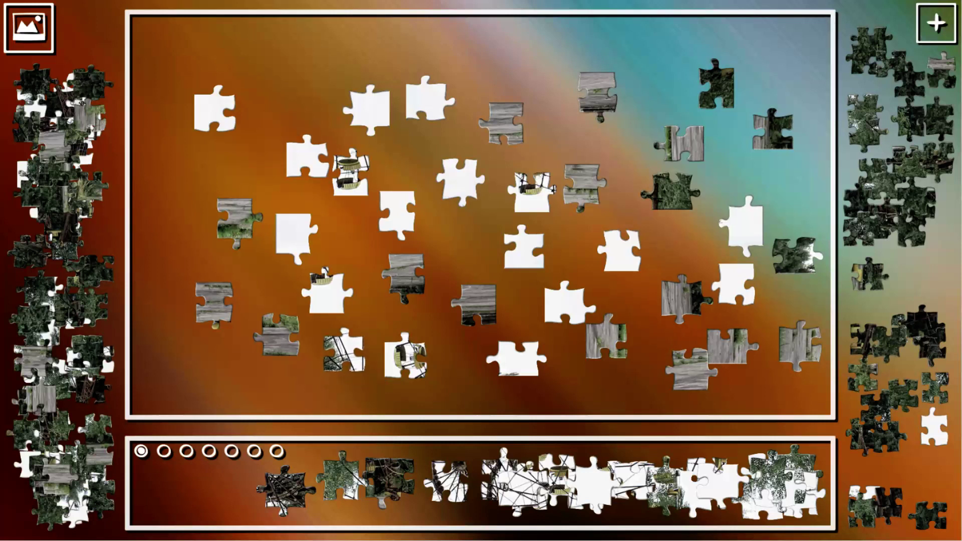
{"action": "left_click", "coordinate": [344, 350]}
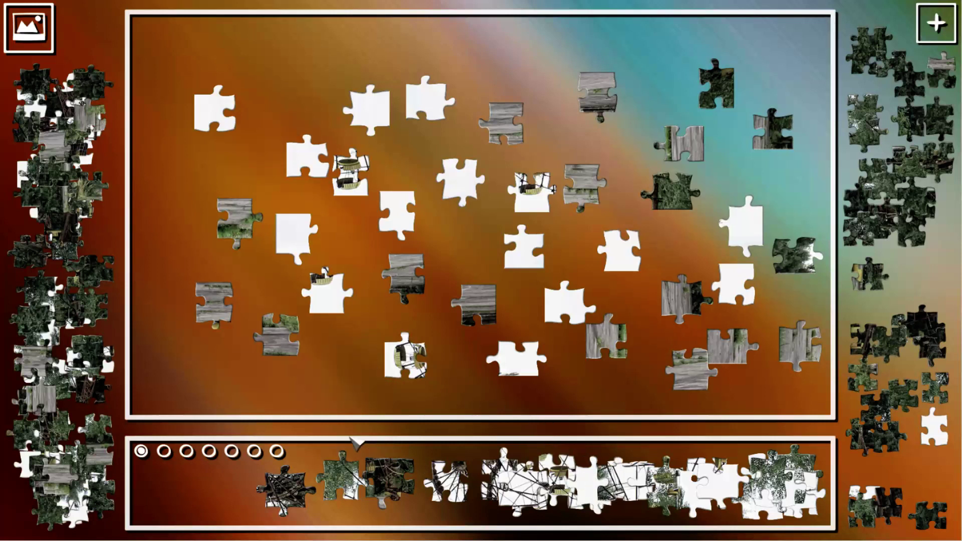
{"action": "left_click_drag", "start_coordinate": [64, 387], "coordinate": [254, 386]}
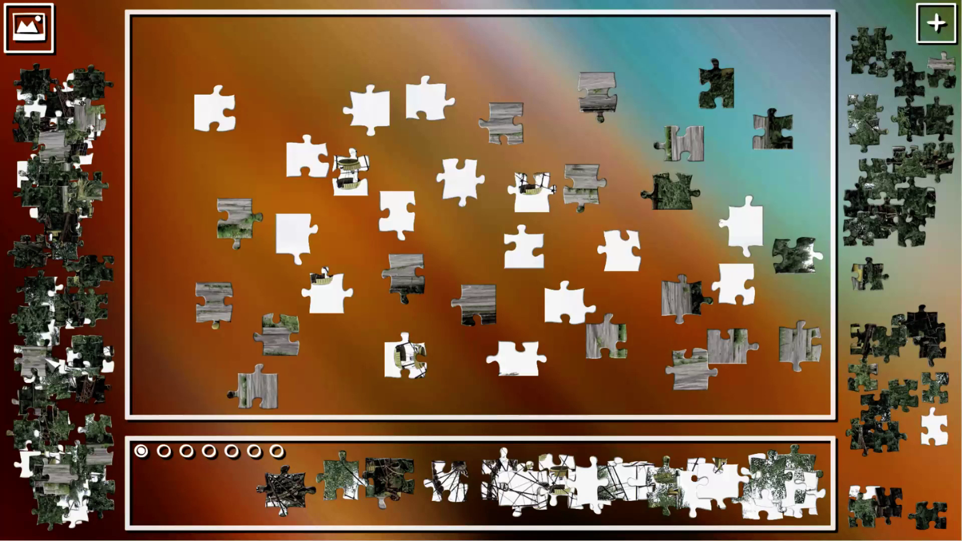
{"action": "left_click_drag", "start_coordinate": [44, 347], "coordinate": [287, 378]}
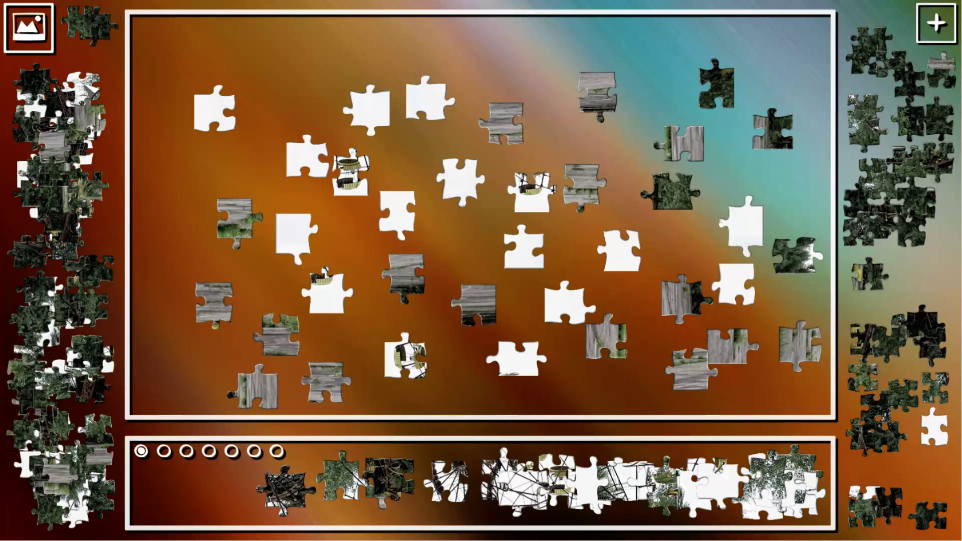
Step: Lay a grey wood piece, a top white sky piece, a grey metal piece and a left-side white piece
{"action": "left_click_drag", "start_coordinate": [89, 123], "coordinate": [466, 389]}
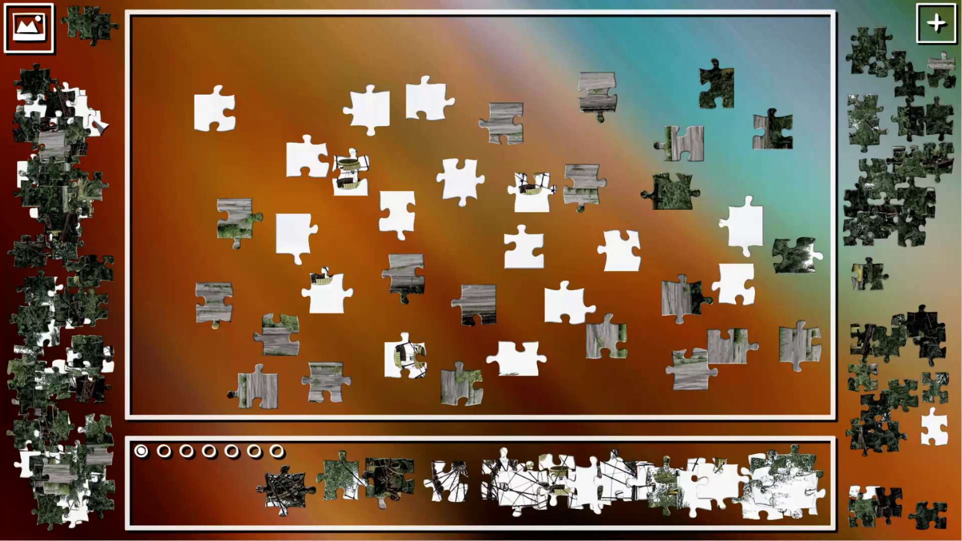
{"action": "left_click_drag", "start_coordinate": [99, 121], "coordinate": [301, 87]}
{"action": "left_click_drag", "start_coordinate": [97, 114], "coordinate": [868, 459]}
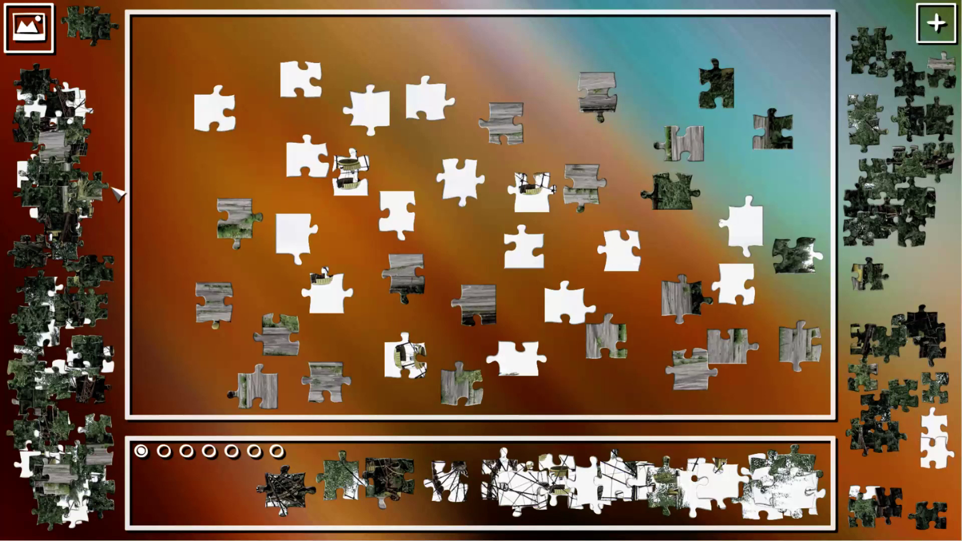
{"action": "left_click_drag", "start_coordinate": [53, 144], "coordinate": [158, 214]}
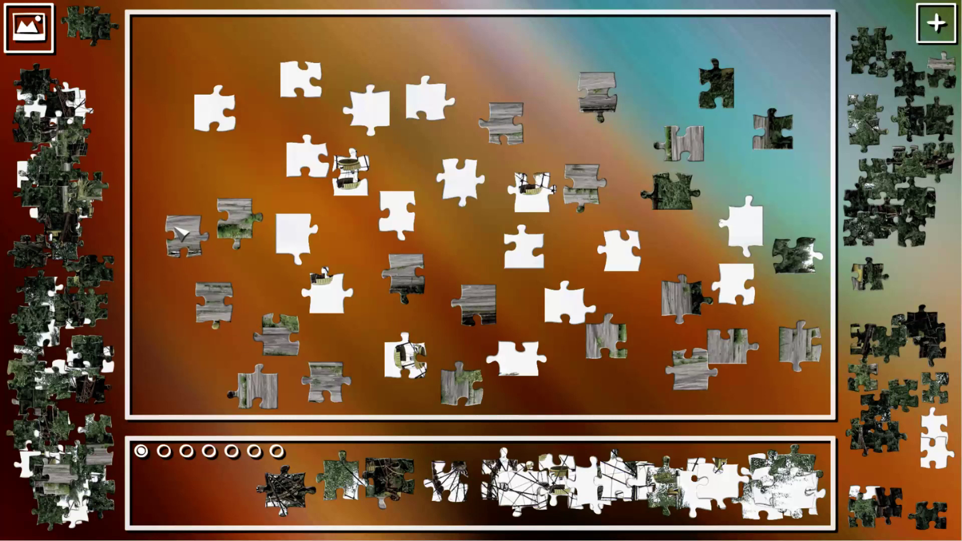
{"action": "left_click_drag", "start_coordinate": [62, 163], "coordinate": [192, 168]}
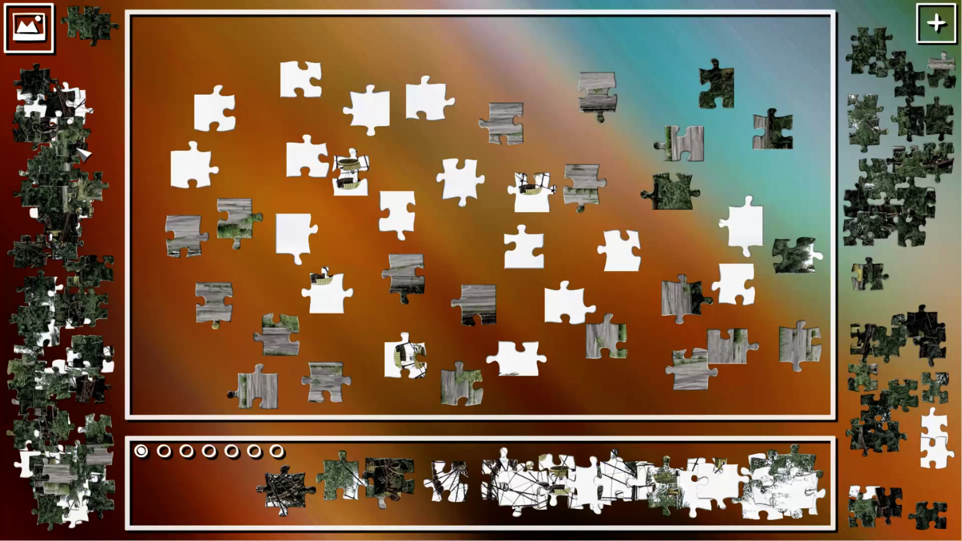
{"action": "left_click_drag", "start_coordinate": [90, 147], "coordinate": [90, 62]}
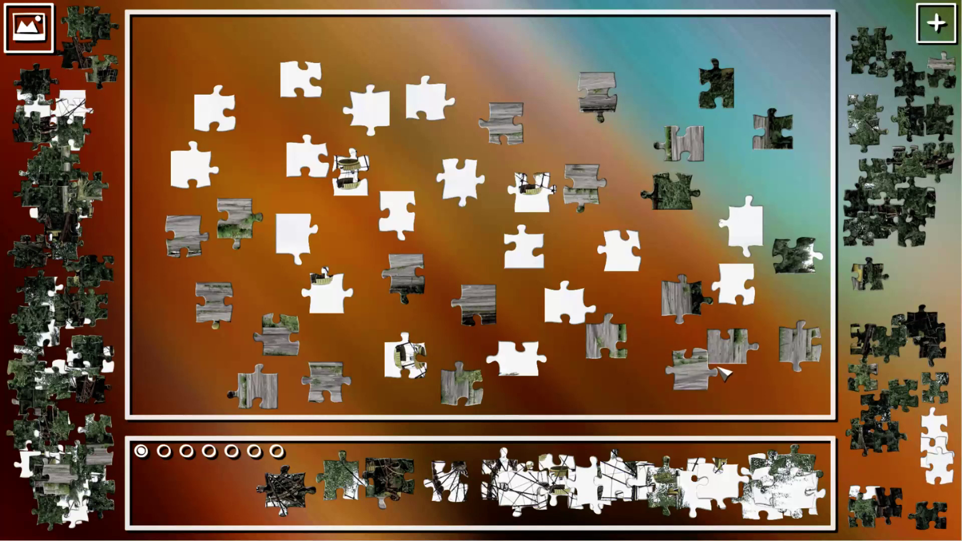
Step: Sort the left pile, place a white piece near the top, and move another to the right tray
{"action": "left_click", "coordinate": [75, 105]}
{"action": "left_click", "coordinate": [71, 110]}
{"action": "left_click", "coordinate": [75, 133]}
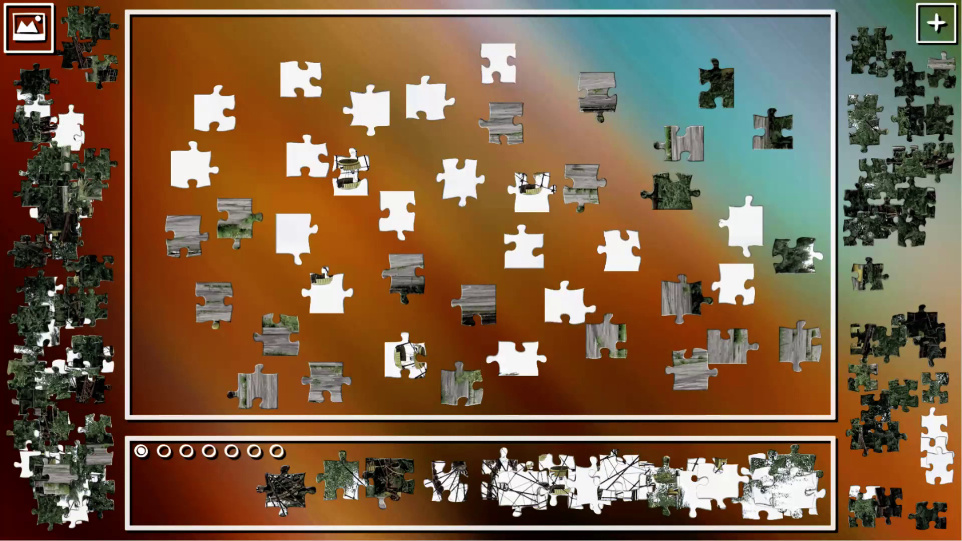
{"action": "left_click_drag", "start_coordinate": [72, 140], "coordinate": [396, 71]}
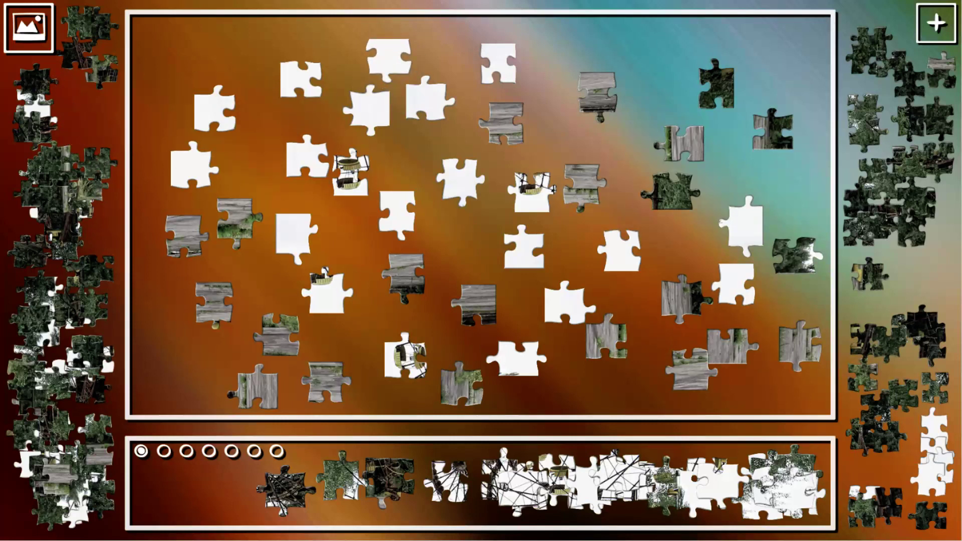
{"action": "mouse_move", "coordinate": [55, 119]}
{"action": "left_mouse_down"}
{"action": "mouse_move", "coordinate": [716, 399]}
{"action": "mouse_move", "coordinate": [935, 460]}
{"action": "left_mouse_up"}
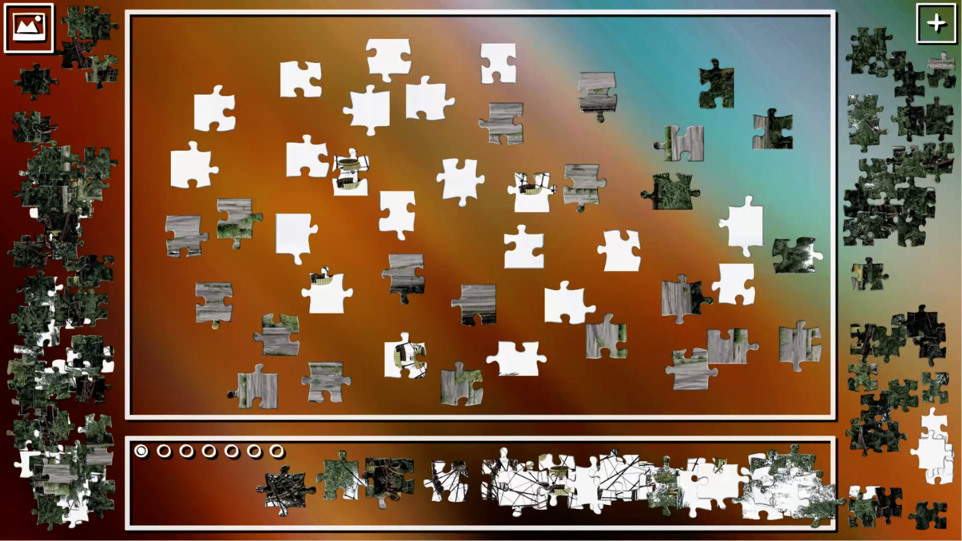
Step: Place dark green pieces on the board's upper left and right side
{"action": "left_click_drag", "start_coordinate": [756, 417], "coordinate": [808, 493]}
{"action": "left_click_drag", "start_coordinate": [95, 169], "coordinate": [90, 101]}
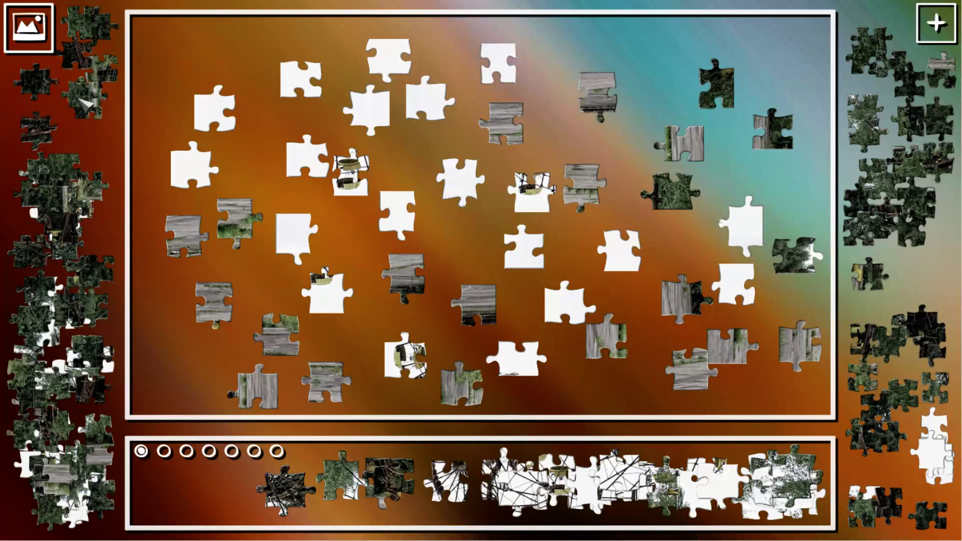
{"action": "left_click_drag", "start_coordinate": [80, 97], "coordinate": [297, 159]}
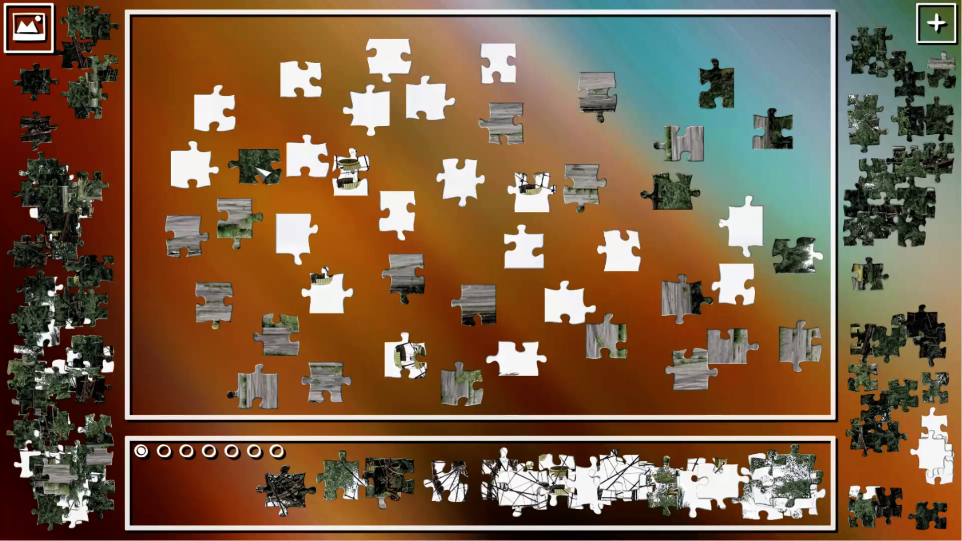
{"action": "left_click_drag", "start_coordinate": [103, 194], "coordinate": [105, 149]}
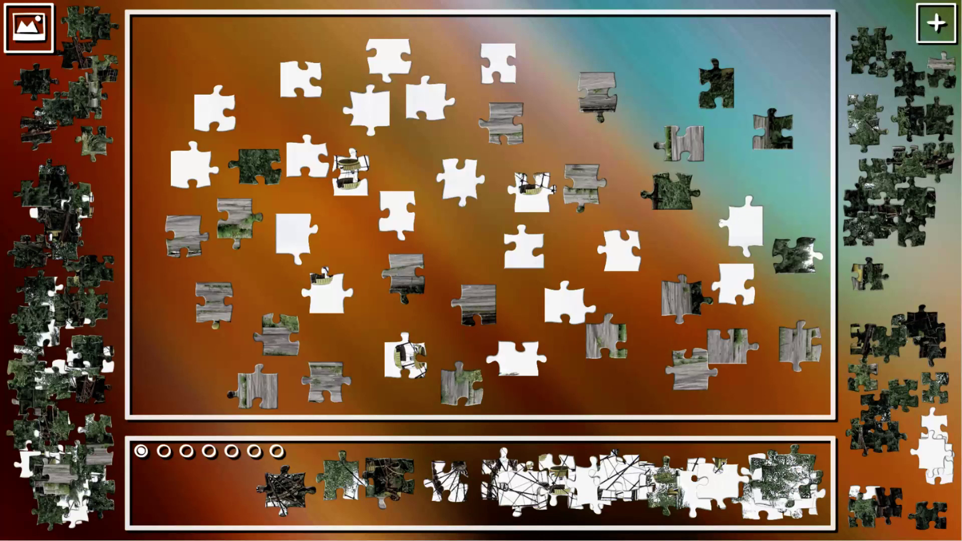
{"action": "left_click_drag", "start_coordinate": [64, 210], "coordinate": [790, 194]}
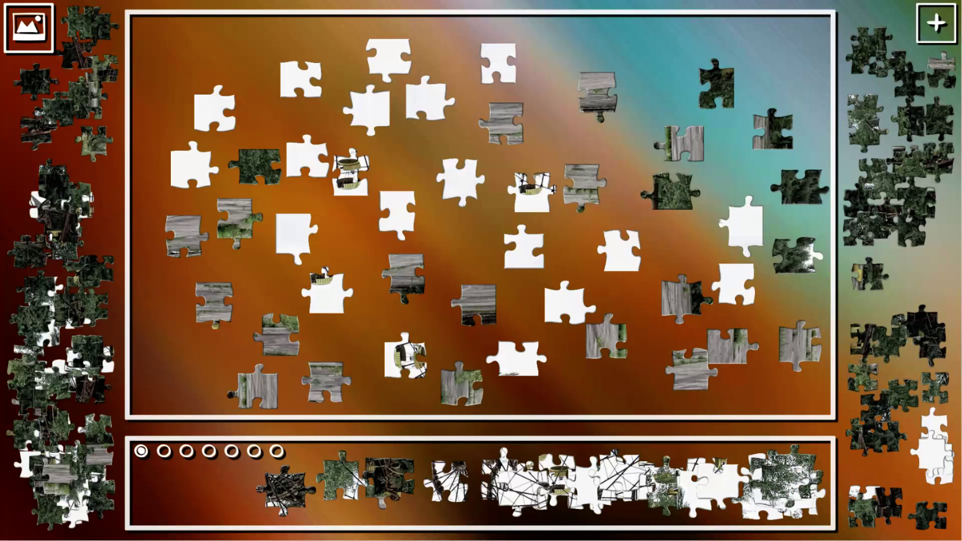
Step: Stash two white pieces in the storage strip and place the dark-lined white piece at centre
{"action": "left_click_drag", "start_coordinate": [42, 204], "coordinate": [759, 481]}
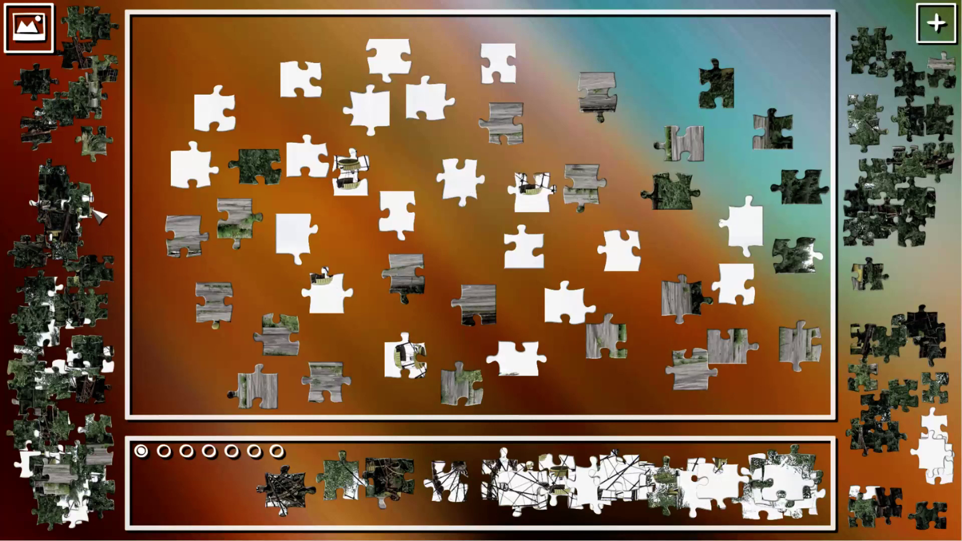
{"action": "left_click_drag", "start_coordinate": [87, 194], "coordinate": [502, 485]}
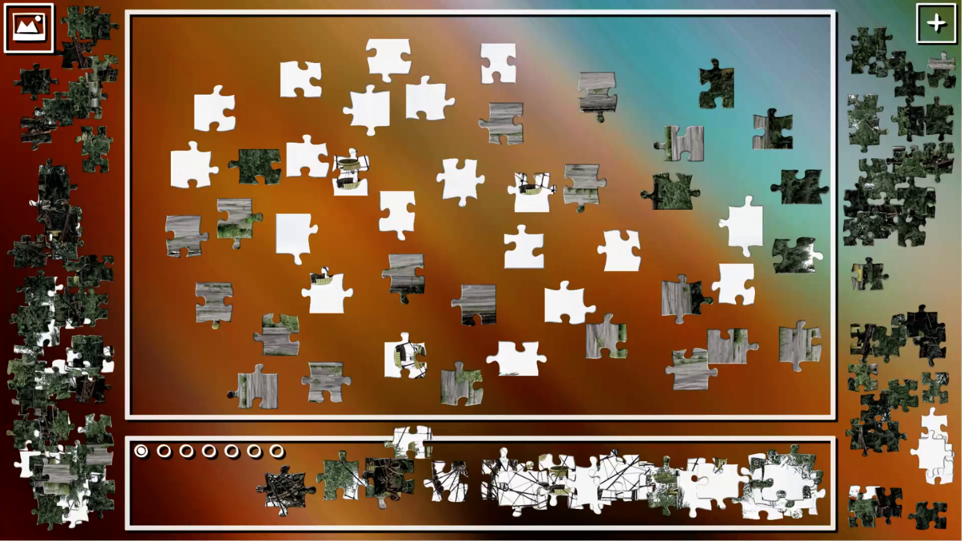
{"action": "left_click_drag", "start_coordinate": [50, 188], "coordinate": [47, 143]}
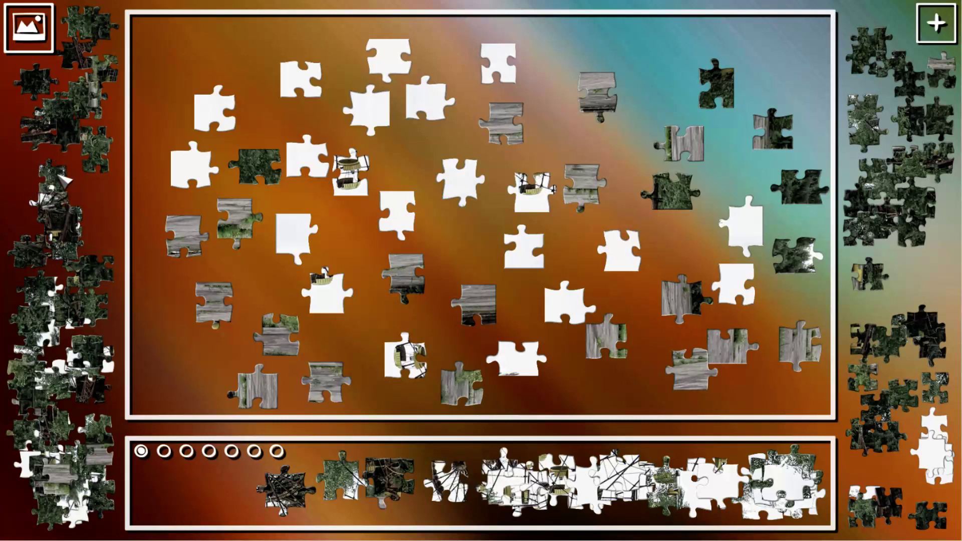
{"action": "mouse_move", "coordinate": [57, 202]}
{"action": "left_mouse_down"}
{"action": "mouse_move", "coordinate": [744, 359]}
{"action": "mouse_move", "coordinate": [392, 481]}
{"action": "left_mouse_up"}
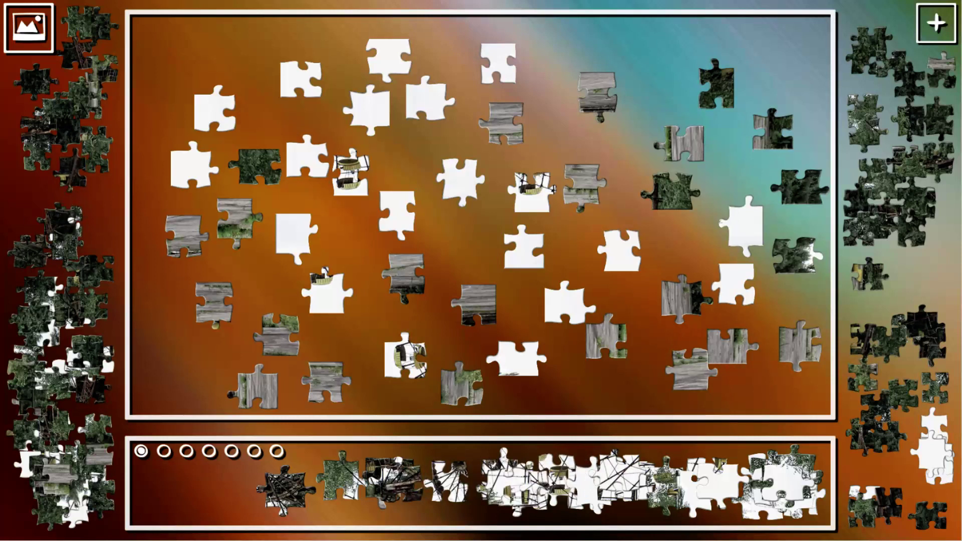
{"action": "left_click_drag", "start_coordinate": [68, 230], "coordinate": [79, 157]}
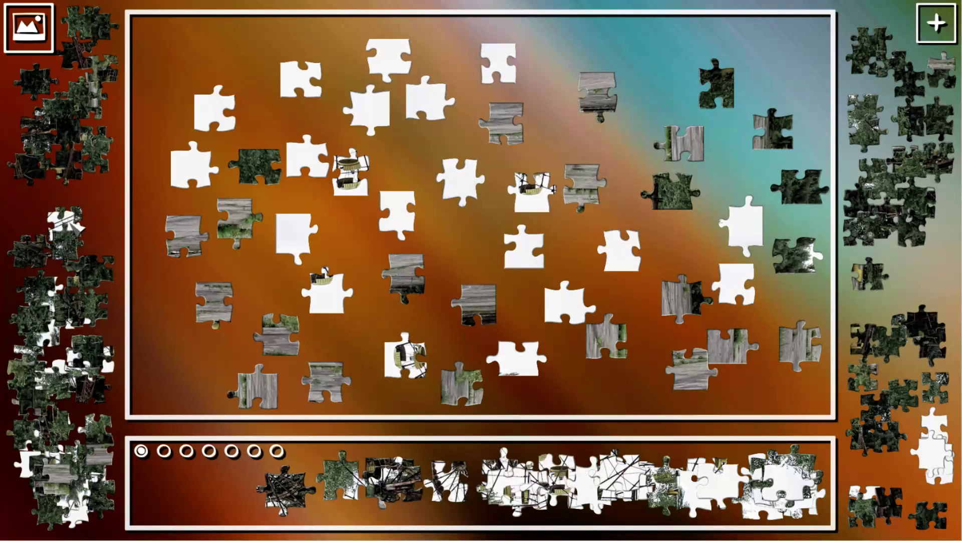
{"action": "mouse_move", "coordinate": [61, 227]}
{"action": "left_mouse_down"}
{"action": "mouse_move", "coordinate": [493, 222]}
{"action": "mouse_move", "coordinate": [470, 248]}
{"action": "left_mouse_up"}
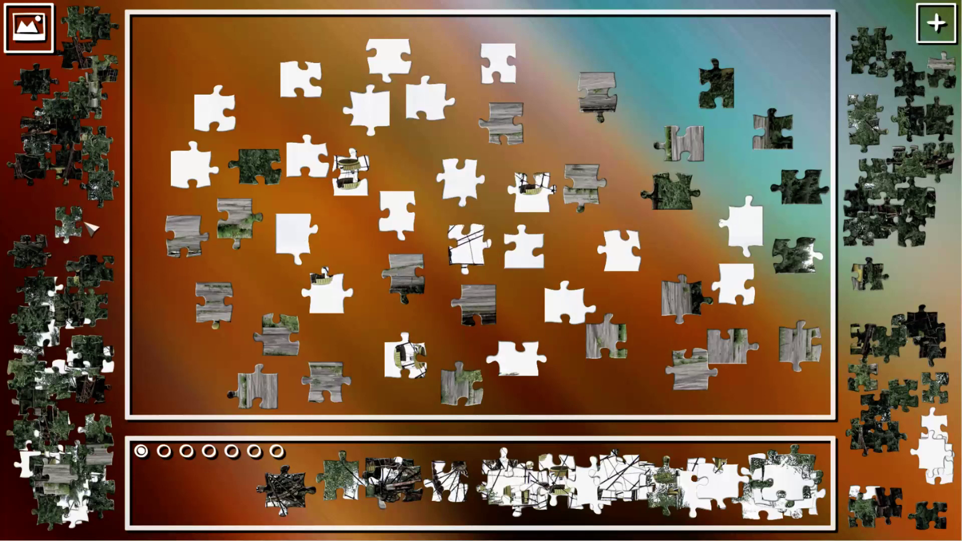
Step: Store two dark pieces in the bottom strip and gather dark pieces into the upper-left pile
{"action": "mouse_move", "coordinate": [67, 226]}
{"action": "left_mouse_down"}
{"action": "mouse_move", "coordinate": [756, 440]}
{"action": "mouse_move", "coordinate": [777, 481]}
{"action": "left_mouse_up"}
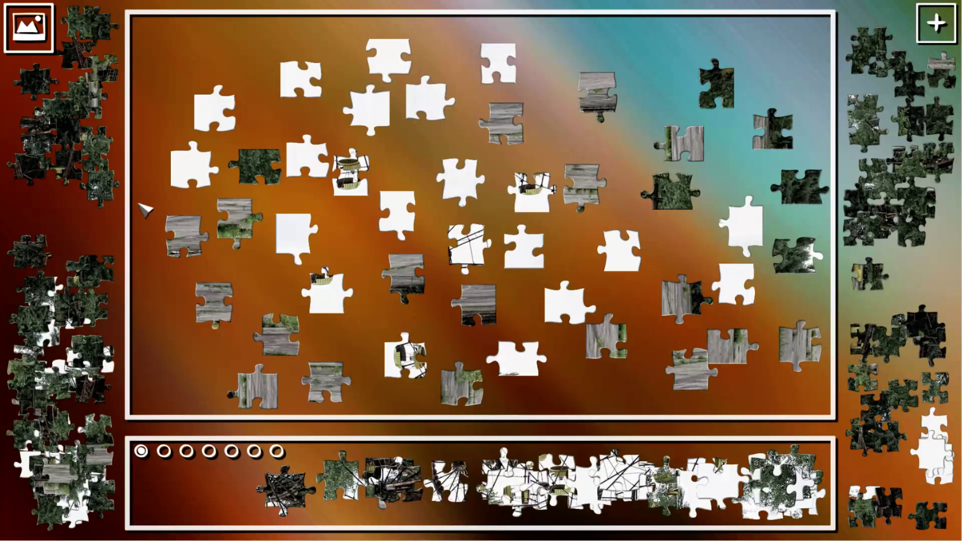
{"action": "left_click_drag", "start_coordinate": [106, 193], "coordinate": [782, 482]}
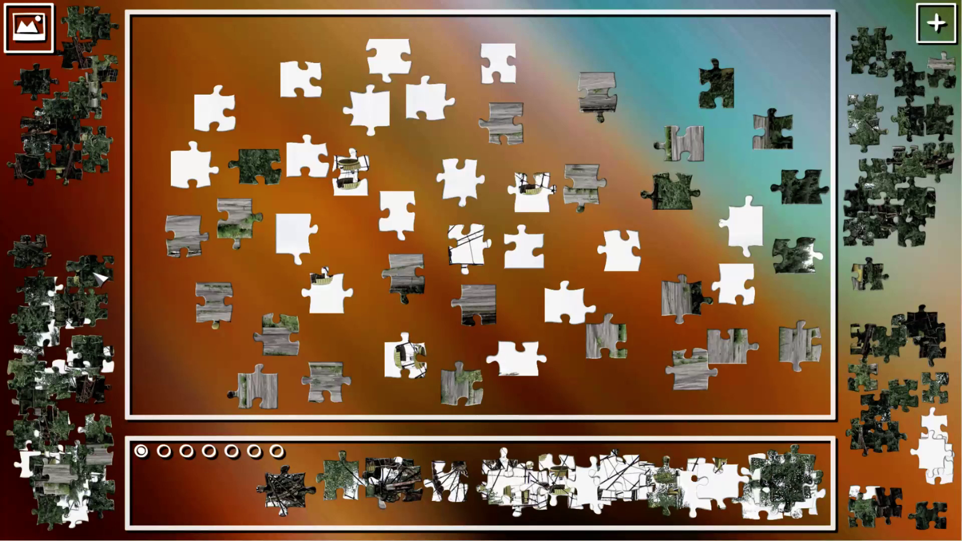
{"action": "left_click_drag", "start_coordinate": [101, 279], "coordinate": [81, 174]}
{"action": "left_click_drag", "start_coordinate": [78, 264], "coordinate": [77, 188]}
{"action": "left_click_drag", "start_coordinate": [34, 261], "coordinate": [42, 179]}
{"action": "left_click_drag", "start_coordinate": [30, 250], "coordinate": [45, 182]}
Step: Place white pieces on the board's left and move dark pieces back to the pile
{"action": "mouse_move", "coordinate": [51, 288]}
{"action": "left_mouse_down"}
{"action": "mouse_move", "coordinate": [45, 202]}
{"action": "mouse_move", "coordinate": [183, 237]}
{"action": "mouse_move", "coordinate": [260, 284]}
{"action": "left_mouse_up"}
{"action": "mouse_move", "coordinate": [45, 296]}
{"action": "left_mouse_down"}
{"action": "mouse_move", "coordinate": [58, 258]}
{"action": "mouse_move", "coordinate": [647, 422]}
{"action": "mouse_move", "coordinate": [766, 475]}
{"action": "left_mouse_up"}
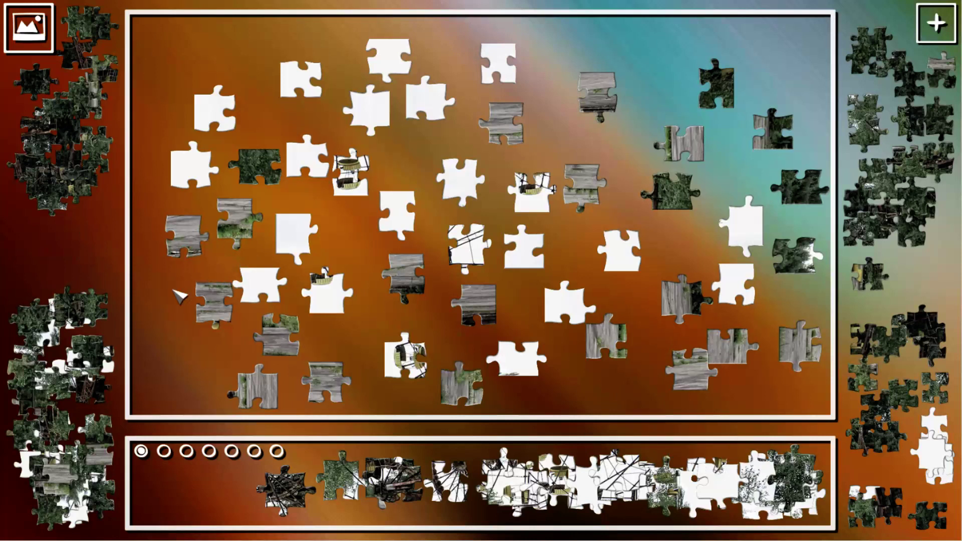
{"action": "left_click_drag", "start_coordinate": [96, 307], "coordinate": [95, 216]}
{"action": "left_click_drag", "start_coordinate": [90, 315], "coordinate": [183, 359]}
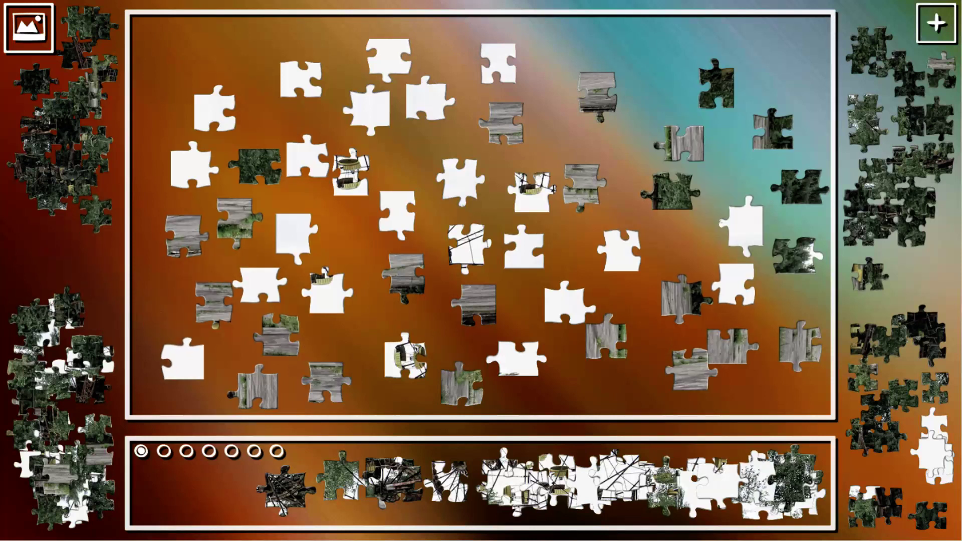
{"action": "left_click_drag", "start_coordinate": [87, 313], "coordinate": [62, 222]}
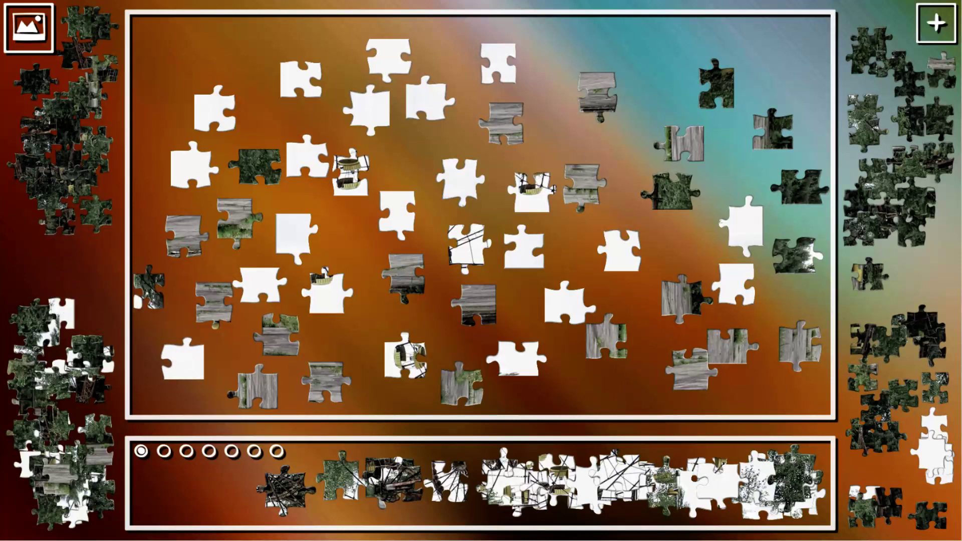
{"action": "left_click_drag", "start_coordinate": [226, 308], "coordinate": [56, 245]}
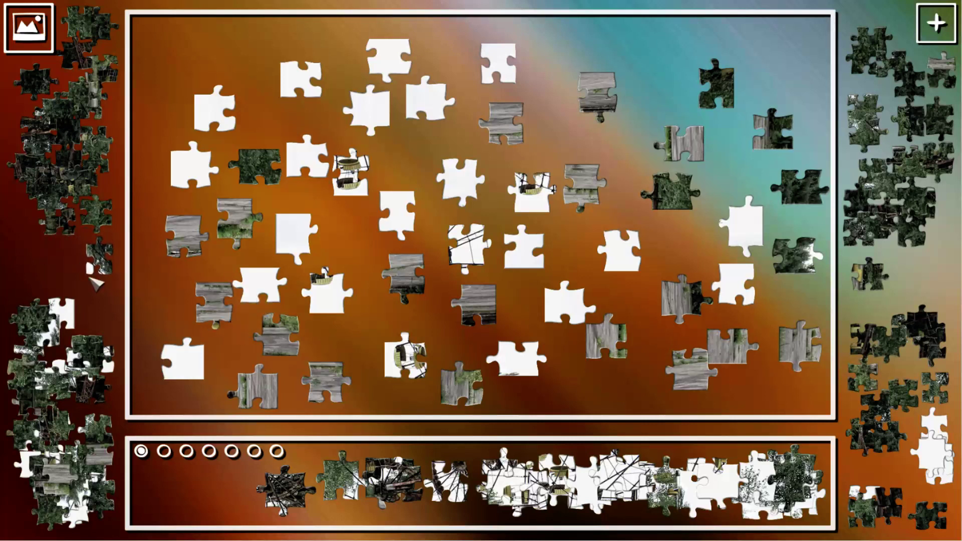
Step: Place white pieces near the board's upper right and a dark green piece on the left
{"action": "left_click_drag", "start_coordinate": [66, 312], "coordinate": [645, 75]}
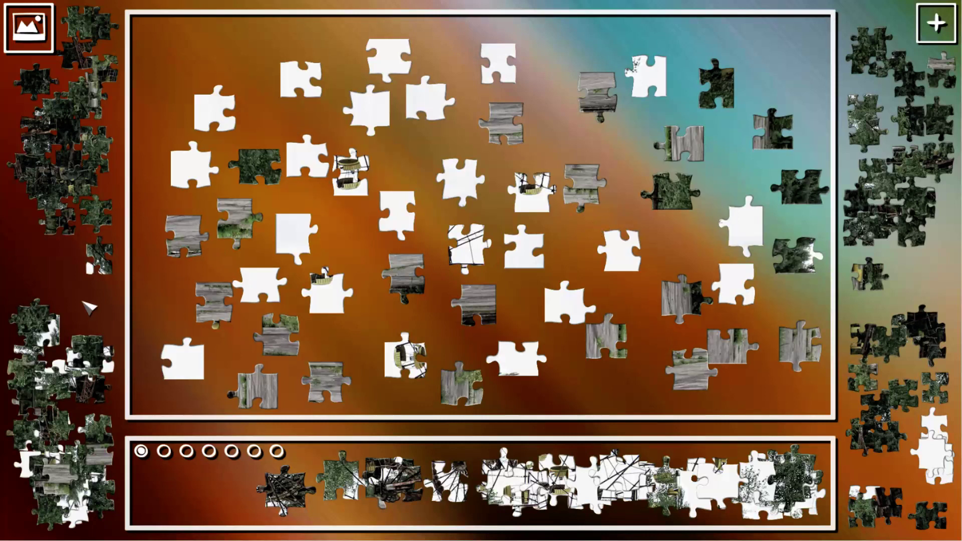
{"action": "left_click_drag", "start_coordinate": [79, 323], "coordinate": [628, 148]}
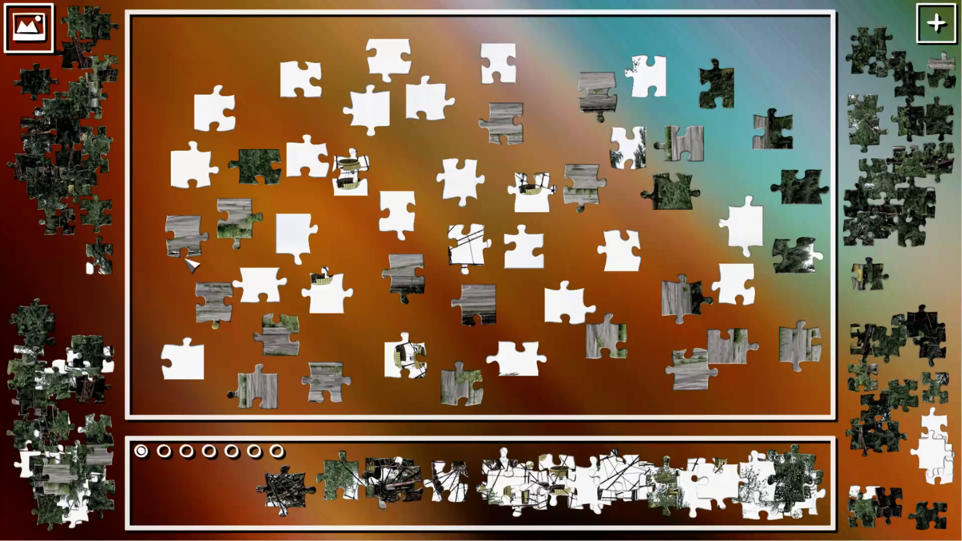
{"action": "left_click_drag", "start_coordinate": [90, 354], "coordinate": [41, 230]}
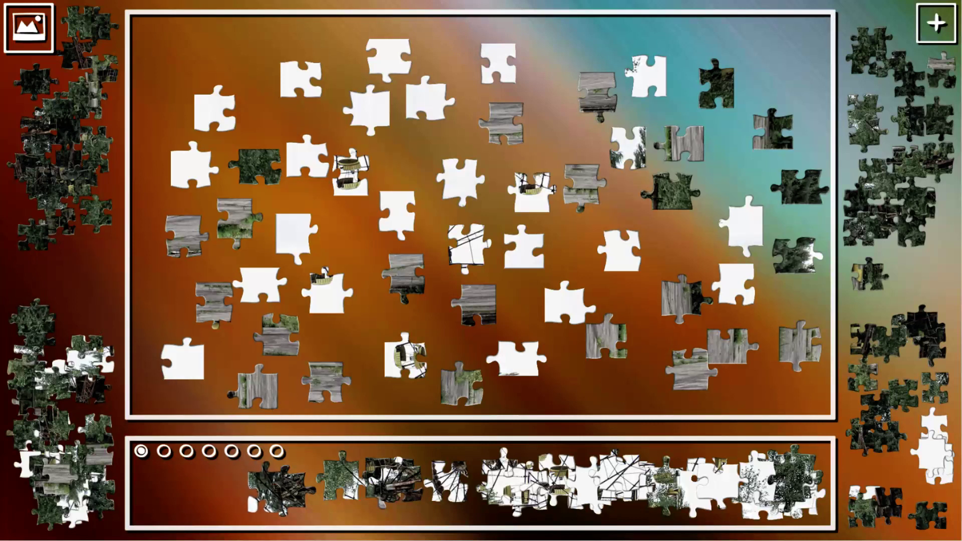
{"action": "left_click_drag", "start_coordinate": [100, 260], "coordinate": [224, 485]}
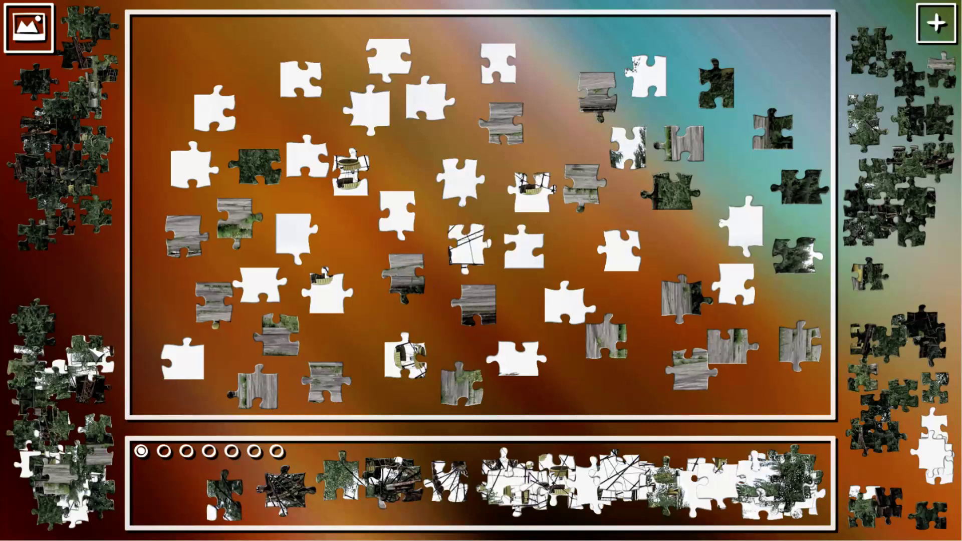
{"action": "left_click_drag", "start_coordinate": [86, 349], "coordinate": [162, 279]}
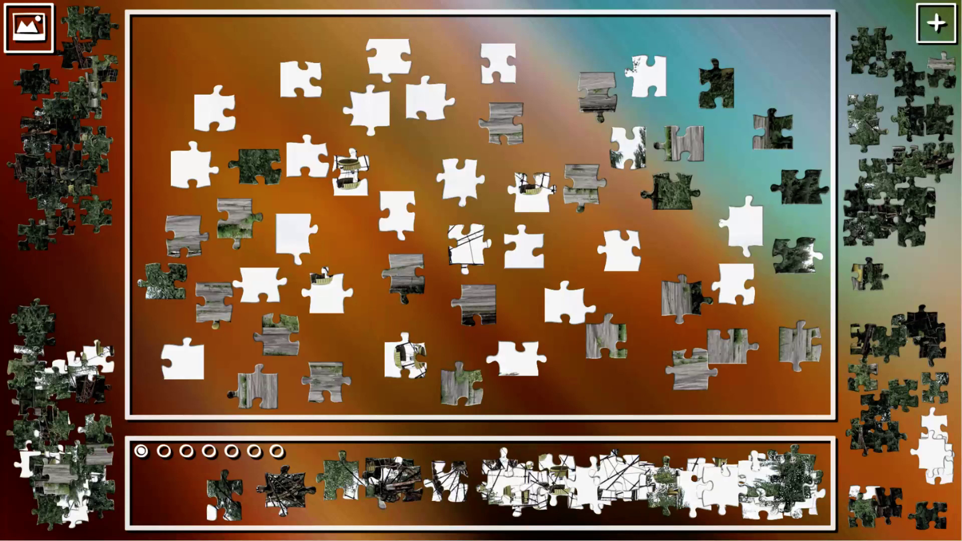
{"action": "mouse_move", "coordinate": [115, 368]}
{"action": "left_mouse_down"}
{"action": "mouse_move", "coordinate": [117, 322]}
{"action": "mouse_move", "coordinate": [551, 381]}
{"action": "mouse_move", "coordinate": [511, 478]}
{"action": "left_mouse_up"}
Step: Store pieces with the sorted wheel pieces and lay a white sky piece on the board
{"action": "left_click_drag", "start_coordinate": [727, 490], "coordinate": [940, 461]}
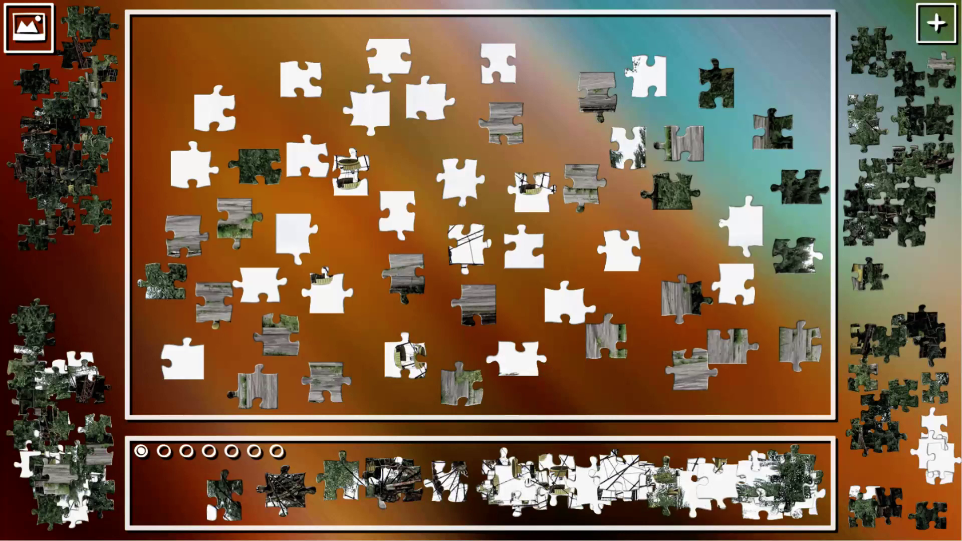
{"action": "left_click_drag", "start_coordinate": [874, 499], "coordinate": [809, 485]}
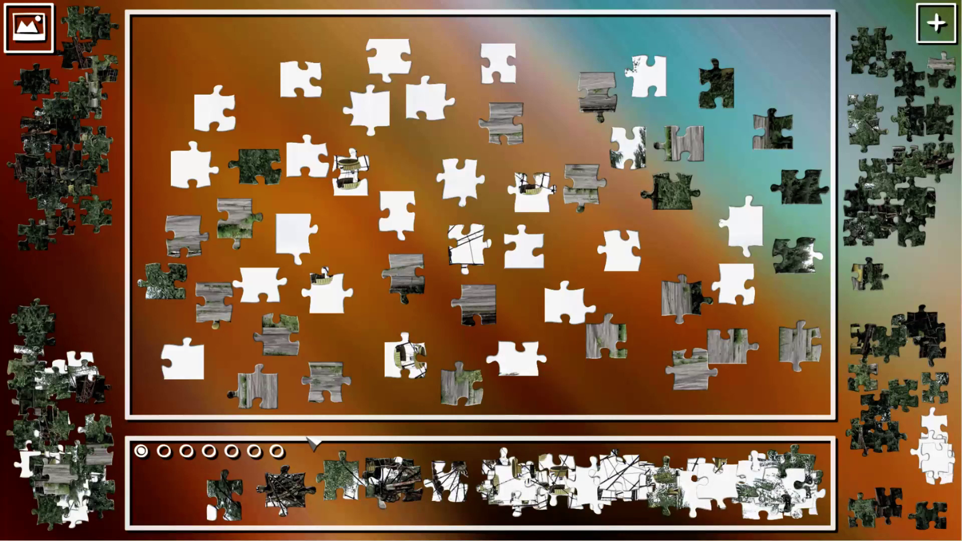
{"action": "left_click_drag", "start_coordinate": [87, 355], "coordinate": [324, 345]}
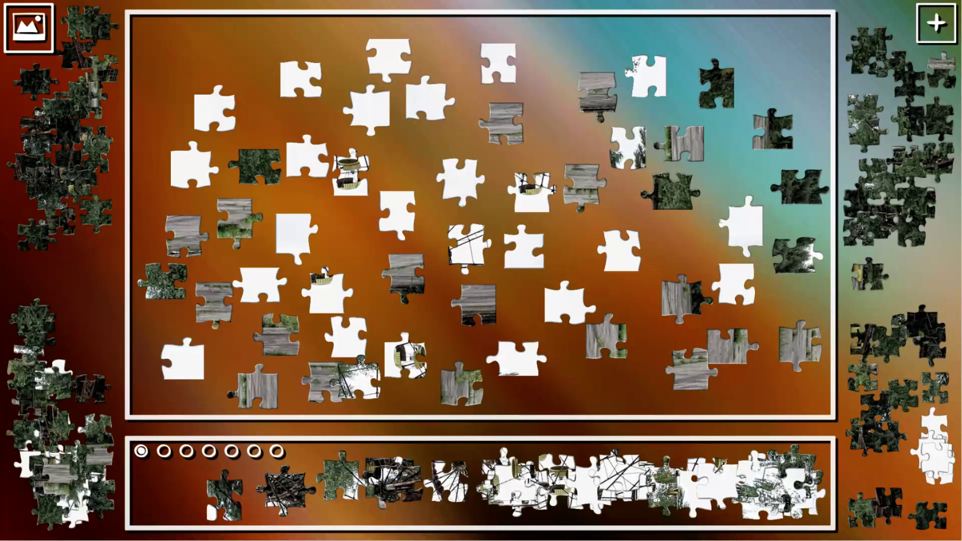
{"action": "mouse_move", "coordinate": [84, 369]}
{"action": "left_mouse_down"}
{"action": "mouse_move", "coordinate": [730, 453]}
{"action": "mouse_move", "coordinate": [621, 475]}
{"action": "left_mouse_up"}
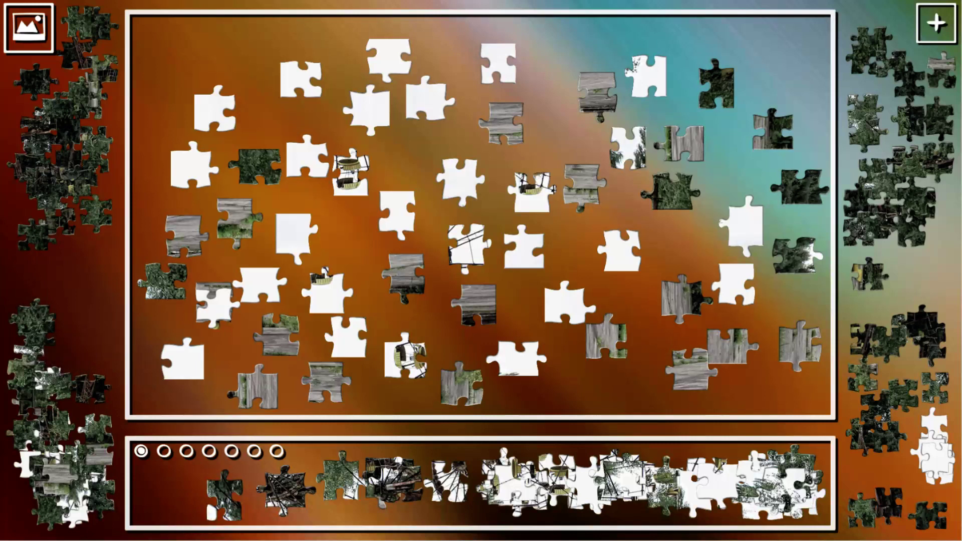
{"action": "left_click_drag", "start_coordinate": [61, 361], "coordinate": [928, 455]}
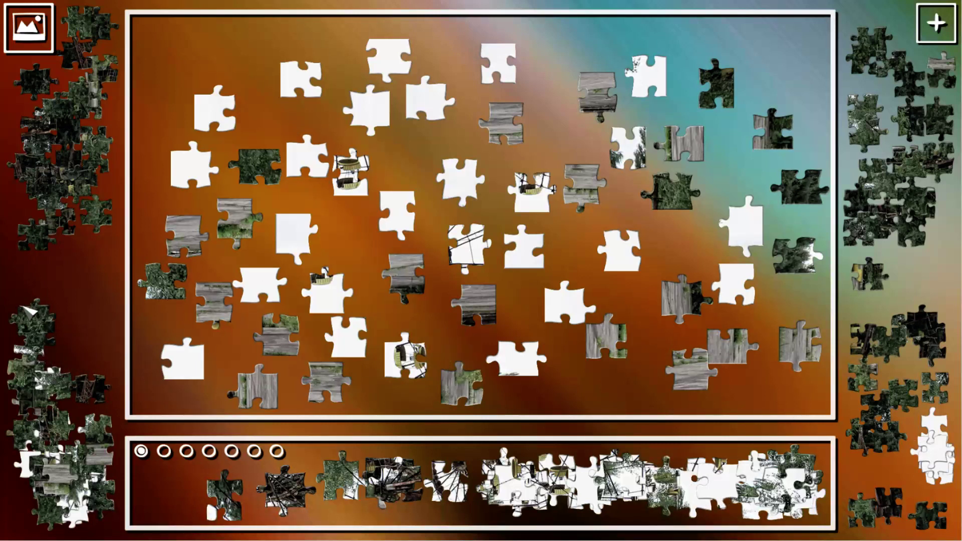
Step: Group three tree pieces with the foliage pile and store three pieces with the wheel pieces
{"action": "left_click_drag", "start_coordinate": [31, 310], "coordinate": [86, 252]}
{"action": "left_click_drag", "start_coordinate": [27, 314], "coordinate": [38, 267]}
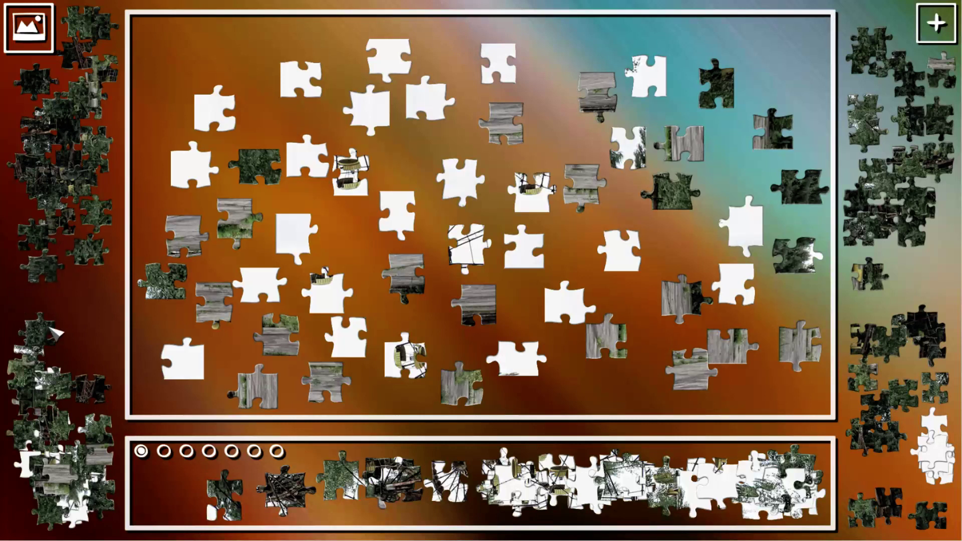
{"action": "left_click_drag", "start_coordinate": [54, 332], "coordinate": [112, 292]}
{"action": "left_click_drag", "start_coordinate": [30, 352], "coordinate": [774, 498]}
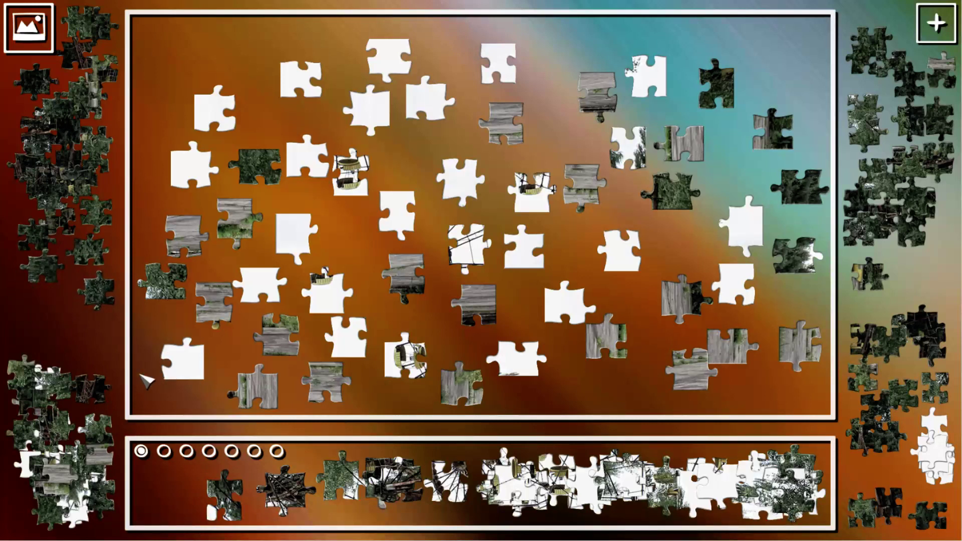
{"action": "left_click_drag", "start_coordinate": [49, 369], "coordinate": [587, 466]}
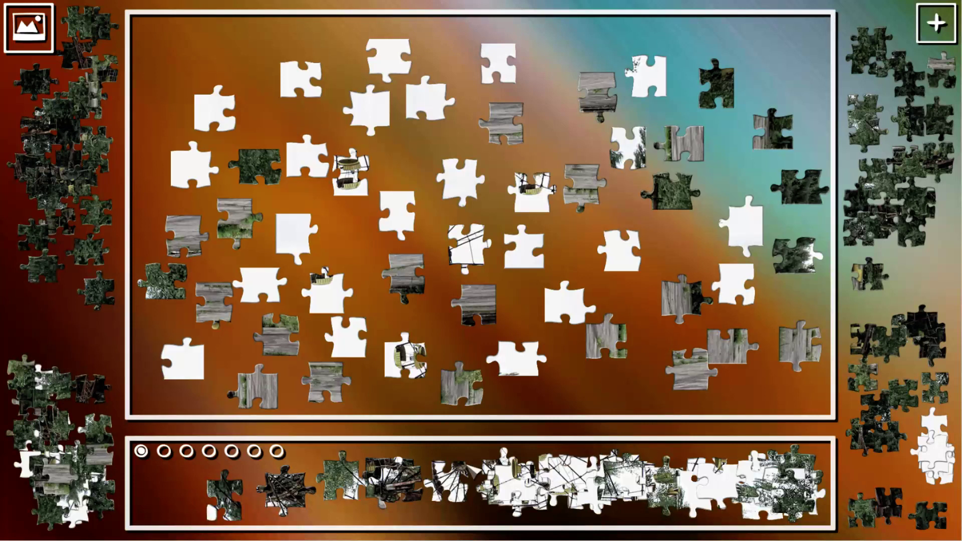
{"action": "left_click_drag", "start_coordinate": [67, 383], "coordinate": [782, 489]}
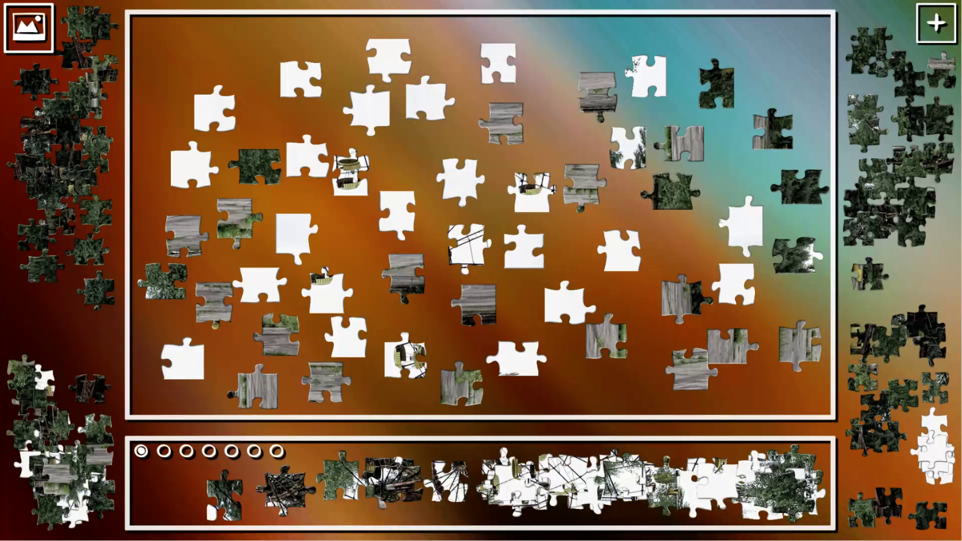
Step: Lay a sky piece on the board and add five tree pieces to the foliage pile
{"action": "mouse_move", "coordinate": [57, 382]}
{"action": "left_mouse_down"}
{"action": "mouse_move", "coordinate": [611, 395]}
{"action": "mouse_move", "coordinate": [564, 383]}
{"action": "mouse_move", "coordinate": [533, 477]}
{"action": "left_mouse_up"}
{"action": "left_click_drag", "start_coordinate": [43, 385], "coordinate": [34, 307]}
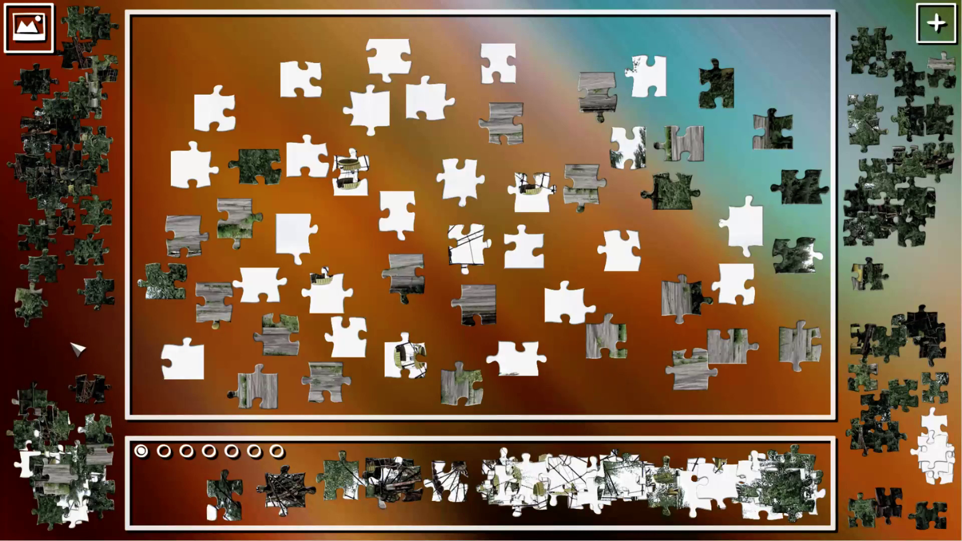
{"action": "left_click_drag", "start_coordinate": [91, 387], "coordinate": [53, 324]}
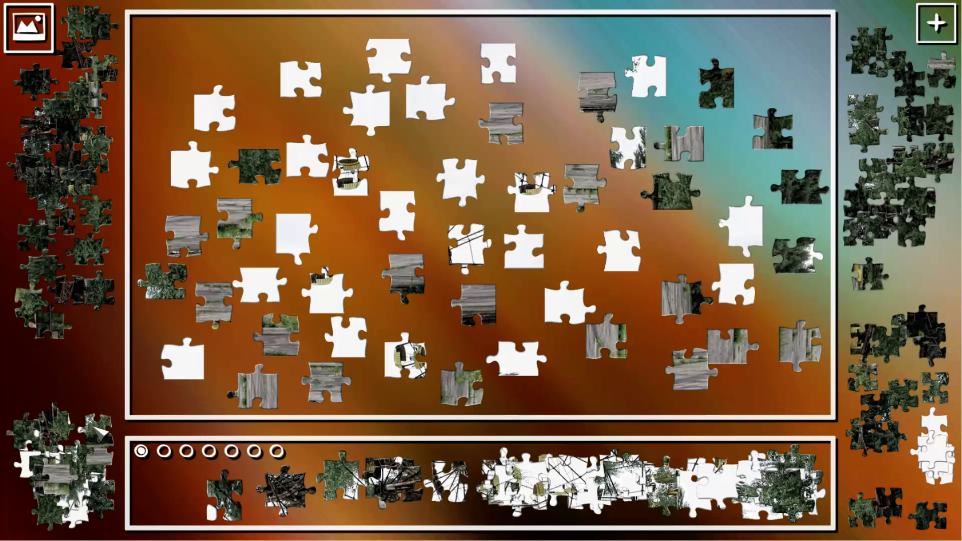
{"action": "mouse_move", "coordinate": [93, 422]}
{"action": "left_mouse_down"}
{"action": "mouse_move", "coordinate": [373, 436]}
{"action": "mouse_move", "coordinate": [763, 484]}
{"action": "left_mouse_up"}
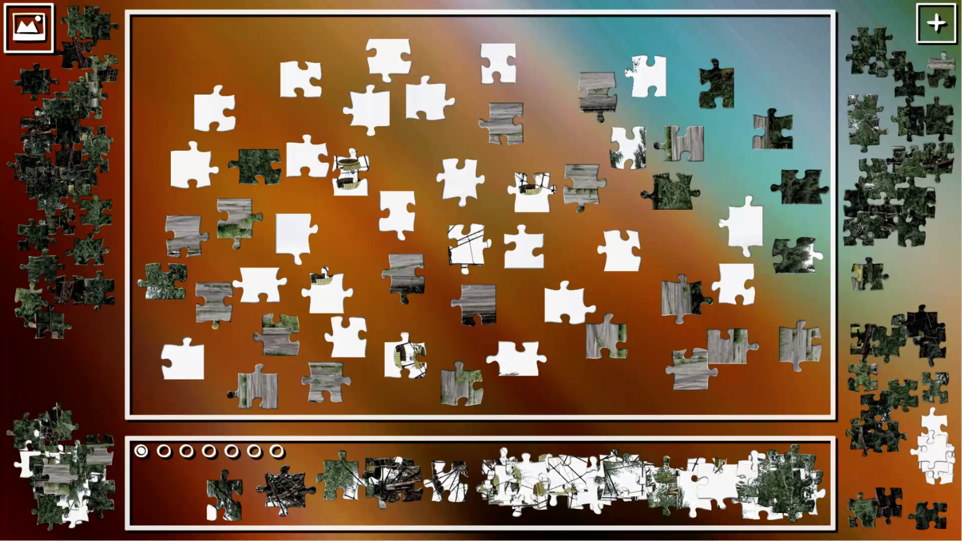
{"action": "left_click_drag", "start_coordinate": [65, 417], "coordinate": [100, 333]}
{"action": "left_click_drag", "start_coordinate": [59, 419], "coordinate": [749, 502]}
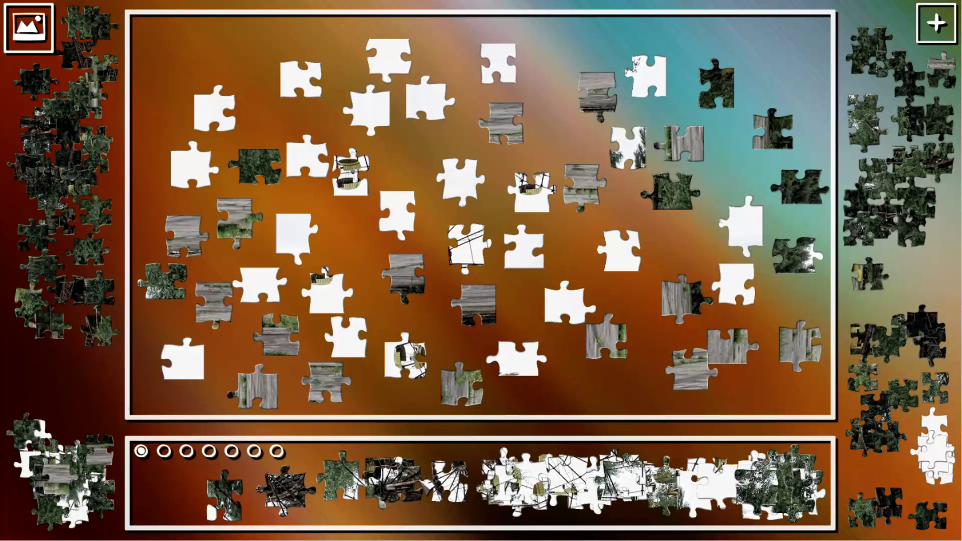
Step: Place two more white sky pieces and a grey wood piece on the board
{"action": "left_click_drag", "start_coordinate": [46, 434], "coordinate": [349, 235]}
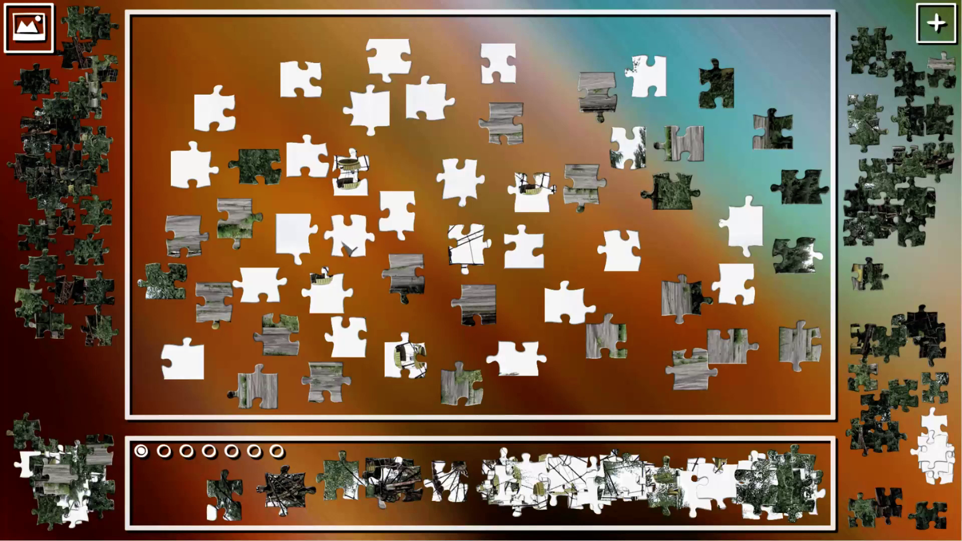
{"action": "left_click_drag", "start_coordinate": [41, 471], "coordinate": [608, 394]}
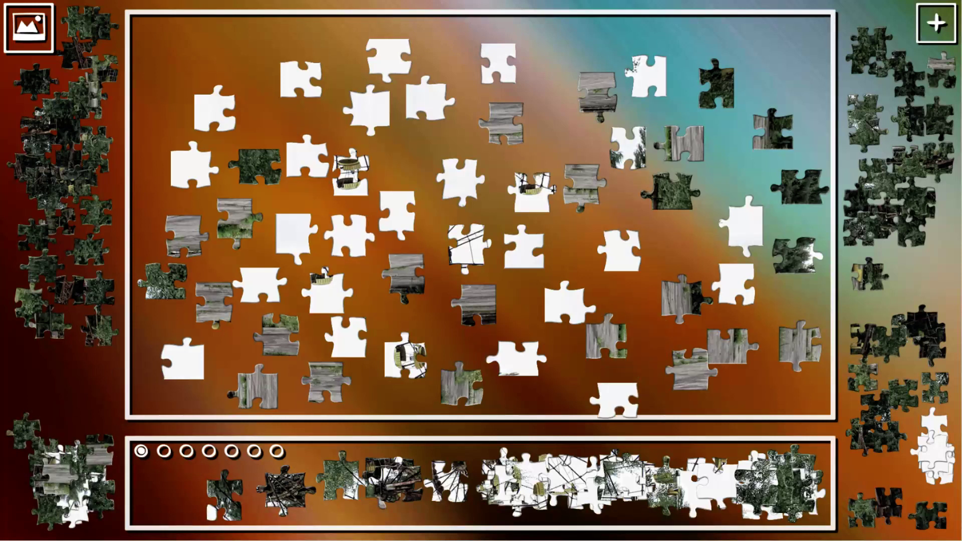
{"action": "left_click_drag", "start_coordinate": [105, 444], "coordinate": [227, 351]}
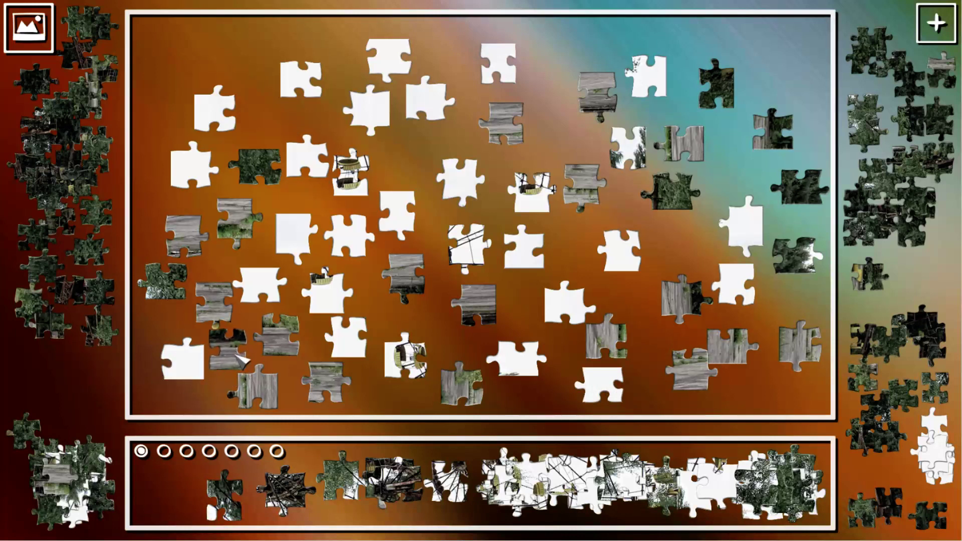
Step: Lay a grey wood piece on the board, add a tree piece to the foliage, store three pieces
{"action": "left_click_drag", "start_coordinate": [67, 459], "coordinate": [162, 324]}
{"action": "mouse_move", "coordinate": [98, 463]}
{"action": "left_mouse_down"}
{"action": "mouse_move", "coordinate": [92, 397]}
{"action": "mouse_move", "coordinate": [50, 347]}
{"action": "left_mouse_up"}
{"action": "mouse_move", "coordinate": [97, 461]}
{"action": "left_mouse_down"}
{"action": "mouse_move", "coordinate": [340, 327]}
{"action": "mouse_move", "coordinate": [470, 357]}
{"action": "mouse_move", "coordinate": [563, 482]}
{"action": "left_mouse_up"}
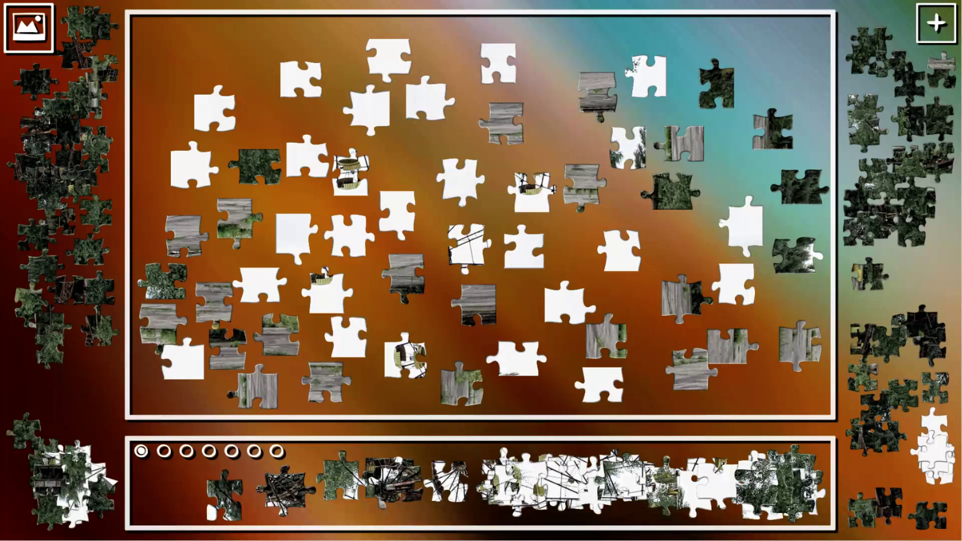
{"action": "mouse_move", "coordinate": [109, 483]}
{"action": "left_mouse_down"}
{"action": "mouse_move", "coordinate": [102, 446]}
{"action": "mouse_move", "coordinate": [161, 398]}
{"action": "mouse_move", "coordinate": [594, 474]}
{"action": "left_mouse_up"}
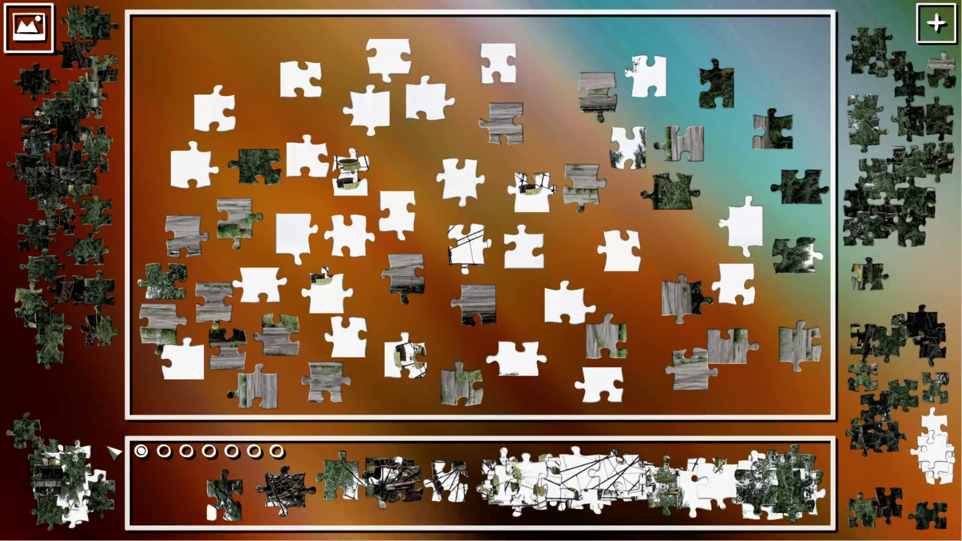
{"action": "mouse_move", "coordinate": [83, 454]}
{"action": "left_mouse_down"}
{"action": "mouse_move", "coordinate": [450, 342]}
{"action": "mouse_move", "coordinate": [776, 487]}
{"action": "left_mouse_up"}
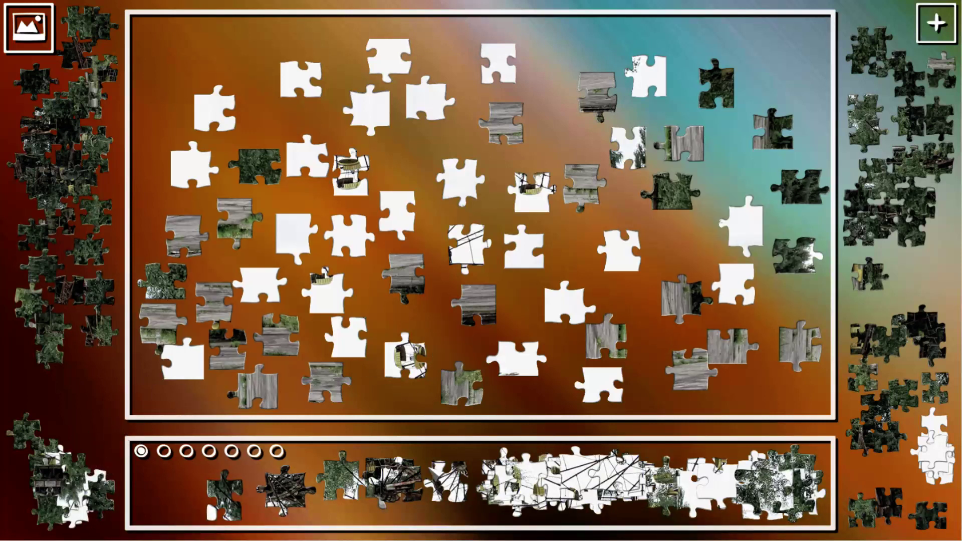
Step: Place three white sky pieces on the board and store the other pieces with the wheel pieces
{"action": "mouse_move", "coordinate": [97, 470]}
{"action": "left_mouse_down"}
{"action": "mouse_move", "coordinate": [101, 406]}
{"action": "mouse_move", "coordinate": [361, 430]}
{"action": "mouse_move", "coordinate": [575, 250]}
{"action": "left_mouse_up"}
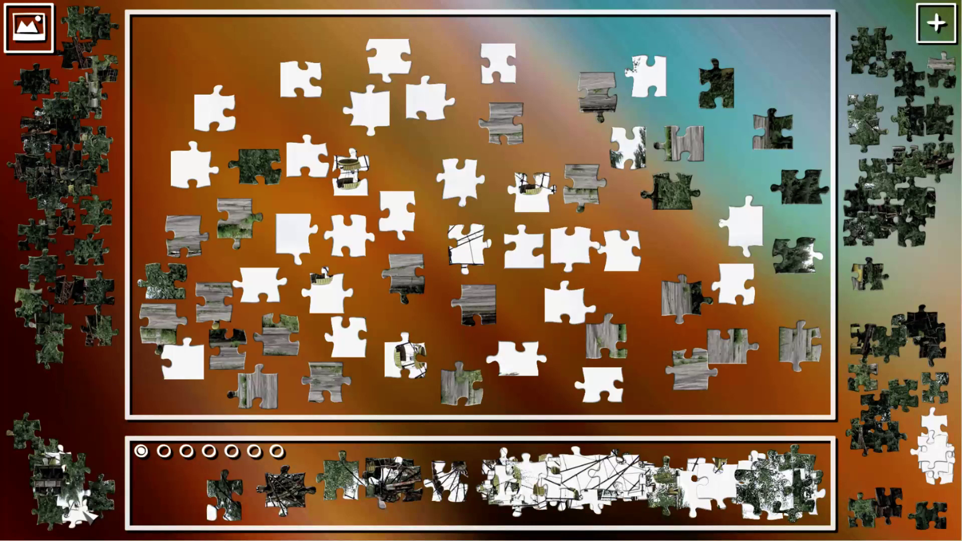
{"action": "mouse_move", "coordinate": [89, 517]}
{"action": "left_mouse_down"}
{"action": "mouse_move", "coordinate": [183, 423]}
{"action": "mouse_move", "coordinate": [263, 383]}
{"action": "mouse_move", "coordinate": [536, 429]}
{"action": "mouse_move", "coordinate": [585, 481]}
{"action": "left_mouse_up"}
{"action": "mouse_move", "coordinate": [76, 512]}
{"action": "left_mouse_down"}
{"action": "mouse_move", "coordinate": [563, 337]}
{"action": "mouse_move", "coordinate": [558, 391]}
{"action": "left_mouse_up"}
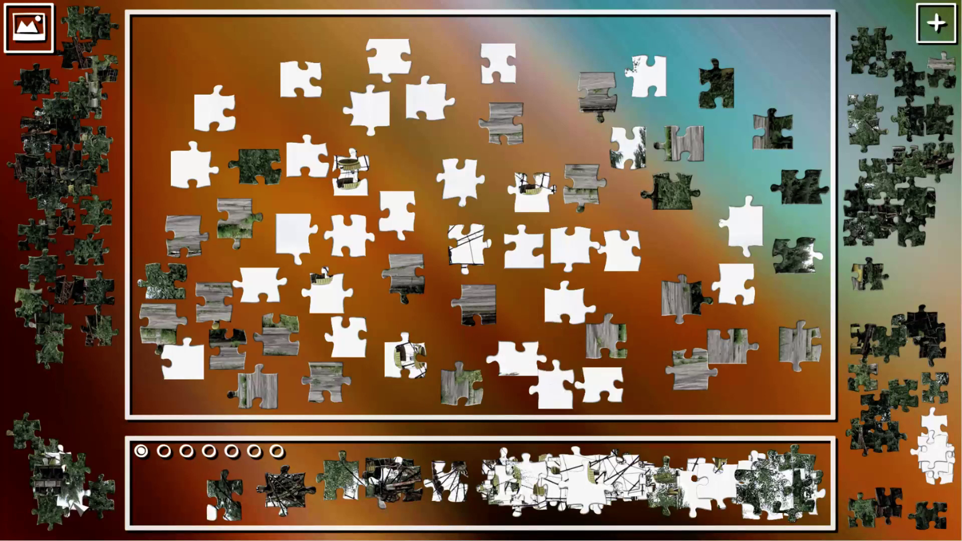
{"action": "left_click_drag", "start_coordinate": [81, 505], "coordinate": [194, 500]}
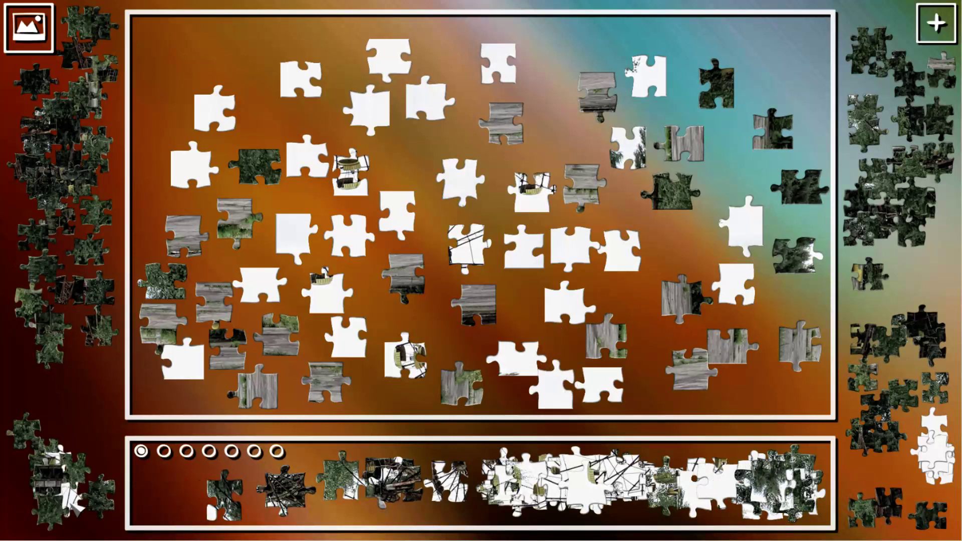
{"action": "mouse_move", "coordinate": [73, 500]}
{"action": "left_mouse_down"}
{"action": "mouse_move", "coordinate": [630, 325]}
{"action": "mouse_move", "coordinate": [554, 485]}
{"action": "left_mouse_up"}
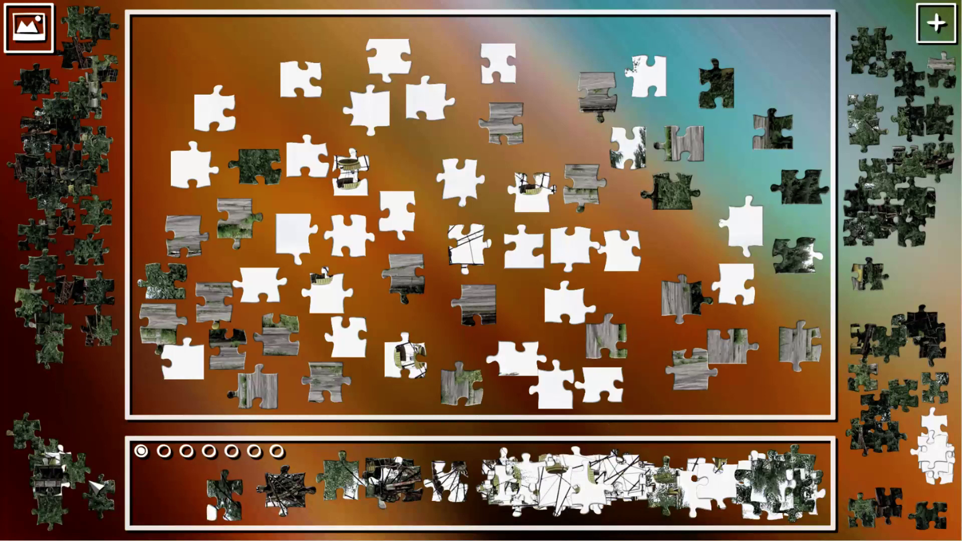
{"action": "mouse_move", "coordinate": [69, 489]}
{"action": "left_mouse_down"}
{"action": "mouse_move", "coordinate": [60, 485]}
{"action": "mouse_move", "coordinate": [572, 447]}
{"action": "mouse_move", "coordinate": [630, 295]}
{"action": "left_mouse_up"}
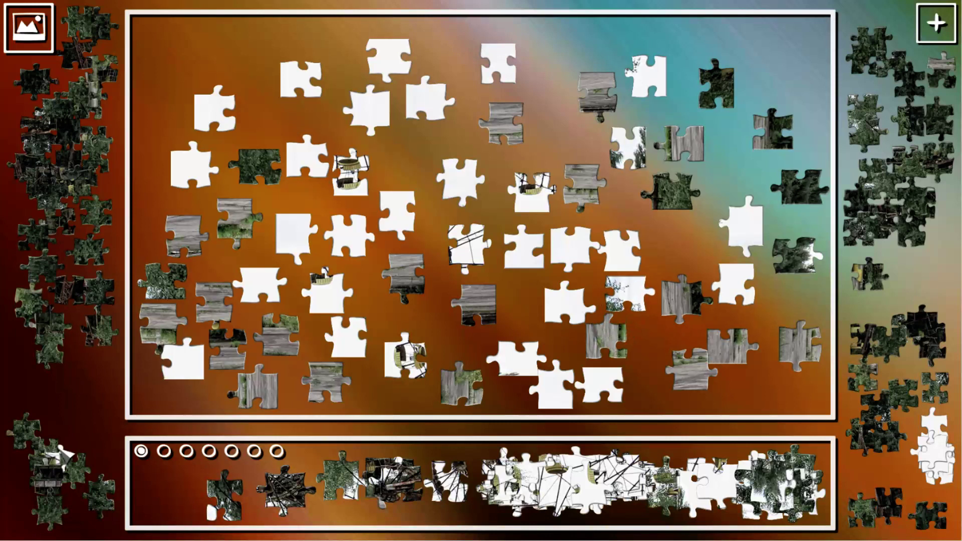
{"action": "left_click_drag", "start_coordinate": [67, 455], "coordinate": [583, 462]}
Step: Set the dark house piece apart and spread out the remaining green tree pieces
{"action": "left_click_drag", "start_coordinate": [70, 475], "coordinate": [80, 393]}
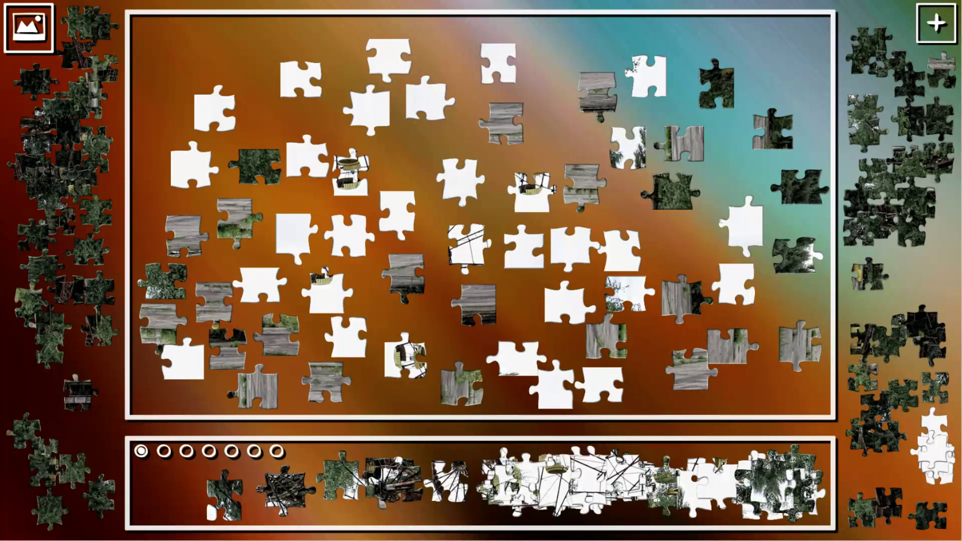
{"action": "mouse_move", "coordinate": [43, 452]}
{"action": "left_mouse_down"}
{"action": "mouse_move", "coordinate": [78, 429]}
{"action": "mouse_move", "coordinate": [37, 392]}
{"action": "left_mouse_up"}
{"action": "left_click_drag", "start_coordinate": [42, 456], "coordinate": [25, 448]}
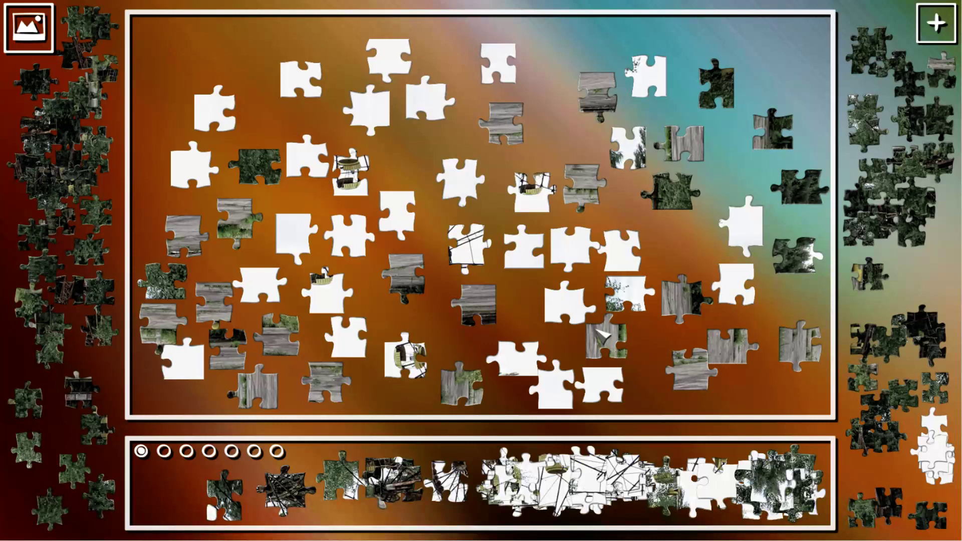
Step: Rotate two grey wood pieces and join them near the bottom centre of the board
{"action": "left_click", "coordinate": [478, 304]}
{"action": "left_click", "coordinate": [404, 287]}
{"action": "left_click_drag", "start_coordinate": [404, 286], "coordinate": [431, 301]}
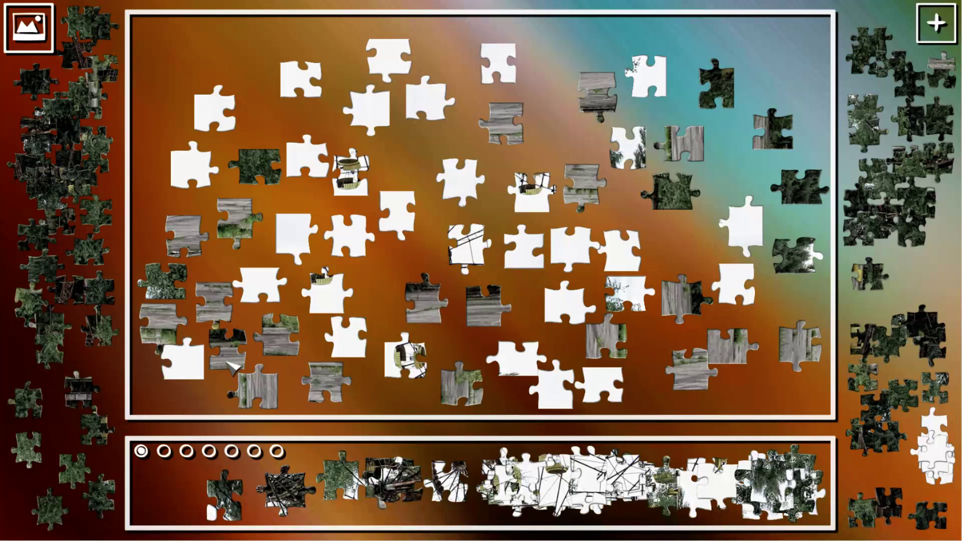
{"action": "left_click_drag", "start_coordinate": [226, 348], "coordinate": [517, 306]}
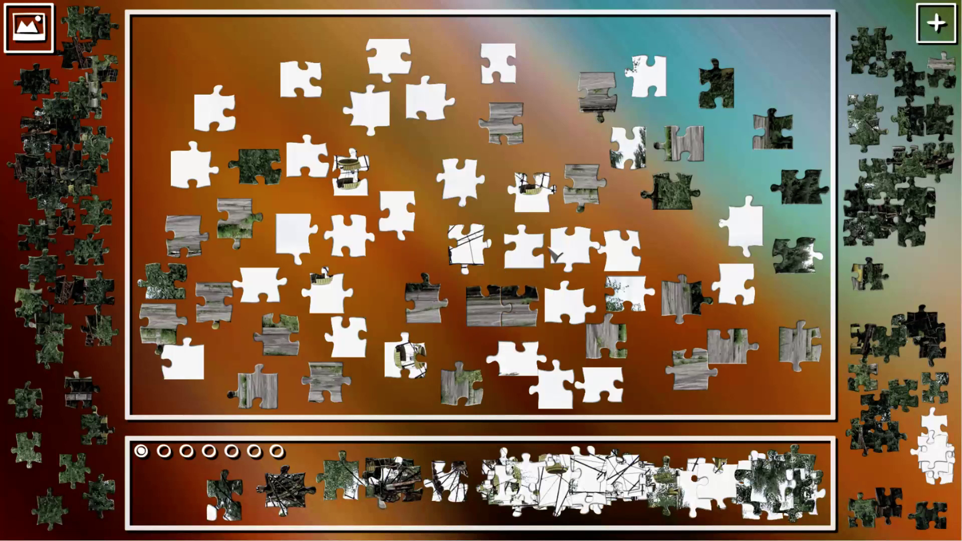
Step: Try fitting more wood pieces onto the strip, then separate one grey piece from the group
{"action": "left_click", "coordinate": [570, 192]}
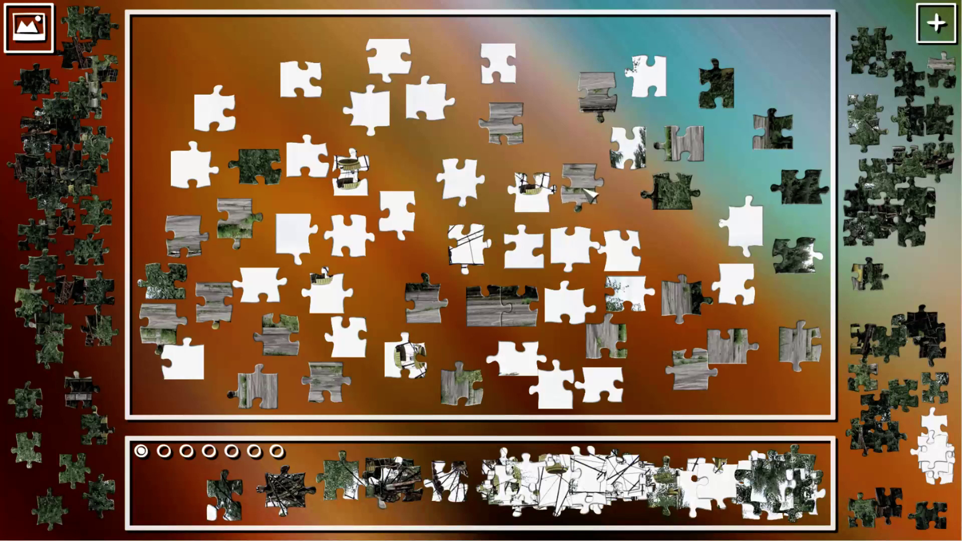
{"action": "mouse_move", "coordinate": [598, 95]}
{"action": "left_mouse_down"}
{"action": "mouse_move", "coordinate": [472, 297]}
{"action": "mouse_move", "coordinate": [459, 299]}
{"action": "left_mouse_up"}
{"action": "left_click", "coordinate": [466, 301]}
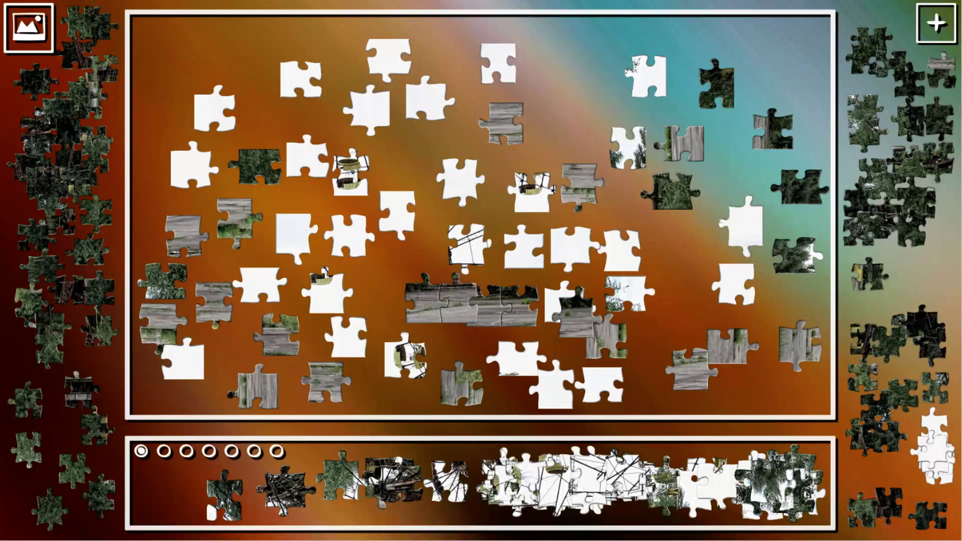
{"action": "mouse_move", "coordinate": [686, 304]}
{"action": "left_mouse_down"}
{"action": "mouse_move", "coordinate": [391, 301]}
{"action": "mouse_move", "coordinate": [466, 301]}
{"action": "mouse_move", "coordinate": [363, 322]}
{"action": "mouse_move", "coordinate": [239, 392]}
{"action": "mouse_move", "coordinate": [385, 305]}
{"action": "mouse_move", "coordinate": [414, 315]}
{"action": "mouse_move", "coordinate": [417, 299]}
{"action": "left_mouse_up"}
{"action": "left_click_drag", "start_coordinate": [289, 345], "coordinate": [462, 304]}
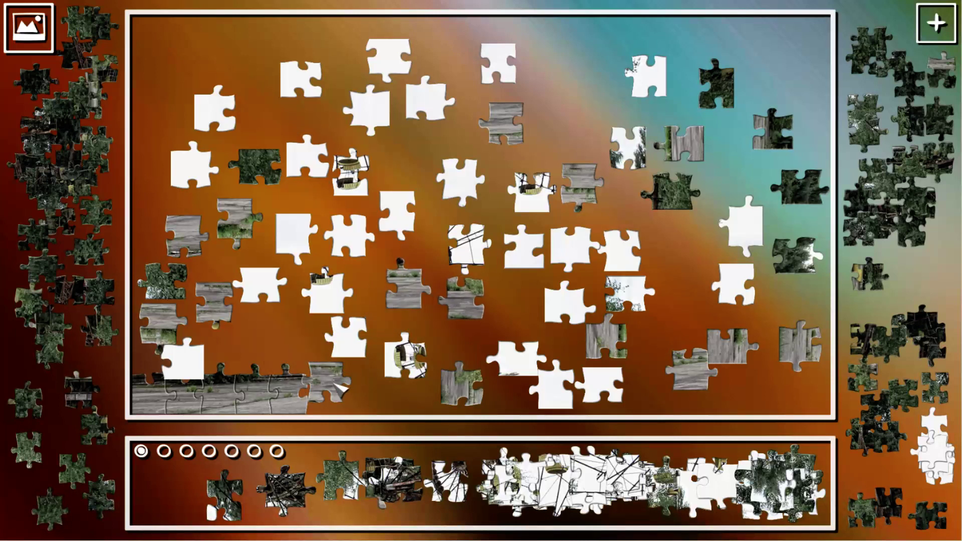
{"action": "mouse_move", "coordinate": [328, 381]}
{"action": "left_mouse_down"}
{"action": "mouse_move", "coordinate": [409, 383]}
{"action": "mouse_move", "coordinate": [500, 309]}
{"action": "mouse_move", "coordinate": [422, 285]}
{"action": "mouse_move", "coordinate": [371, 286]}
{"action": "mouse_move", "coordinate": [495, 313]}
{"action": "mouse_move", "coordinate": [519, 304]}
{"action": "left_mouse_up"}
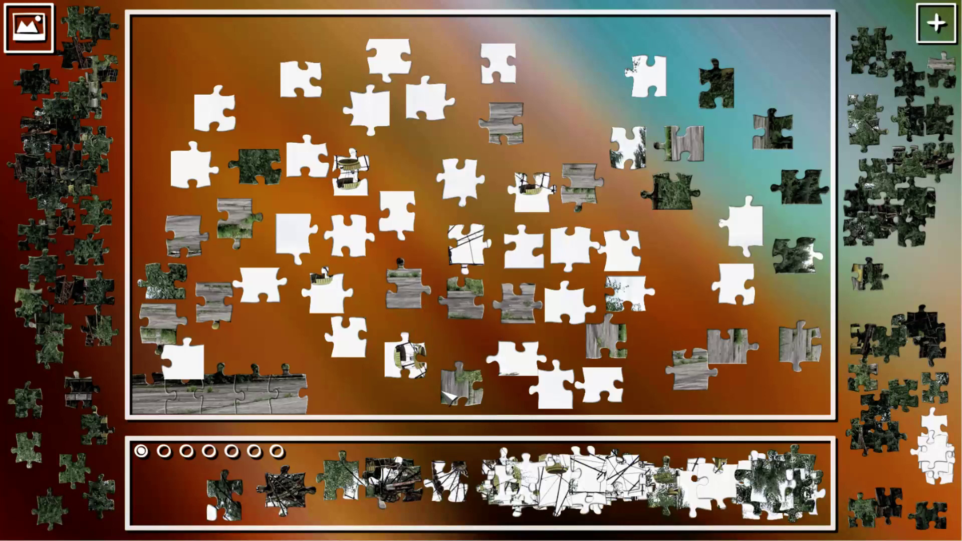
{"action": "mouse_move", "coordinate": [447, 395]}
{"action": "left_mouse_down"}
{"action": "mouse_move", "coordinate": [459, 316]}
{"action": "mouse_move", "coordinate": [391, 309]}
{"action": "mouse_move", "coordinate": [506, 305]}
{"action": "left_mouse_up"}
{"action": "mouse_move", "coordinate": [439, 286]}
{"action": "left_mouse_down"}
{"action": "mouse_move", "coordinate": [403, 340]}
{"action": "mouse_move", "coordinate": [328, 377]}
{"action": "mouse_move", "coordinate": [412, 367]}
{"action": "mouse_move", "coordinate": [457, 330]}
{"action": "left_mouse_up"}
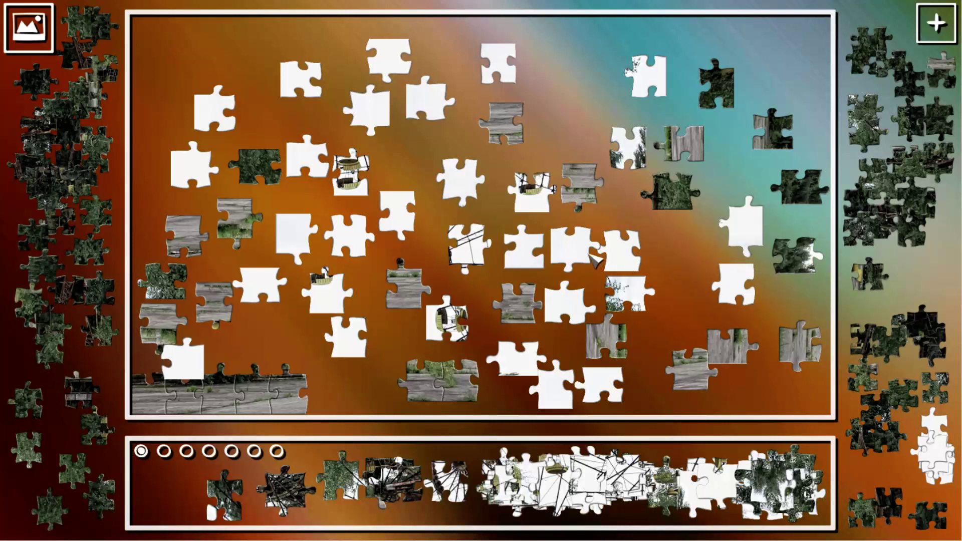
Step: Shift white pieces aside, removing one from the board, and join two chair pieces into a pair
{"action": "mouse_move", "coordinate": [583, 256]}
{"action": "left_mouse_down"}
{"action": "mouse_move", "coordinate": [656, 253]}
{"action": "mouse_move", "coordinate": [628, 244]}
{"action": "left_mouse_up"}
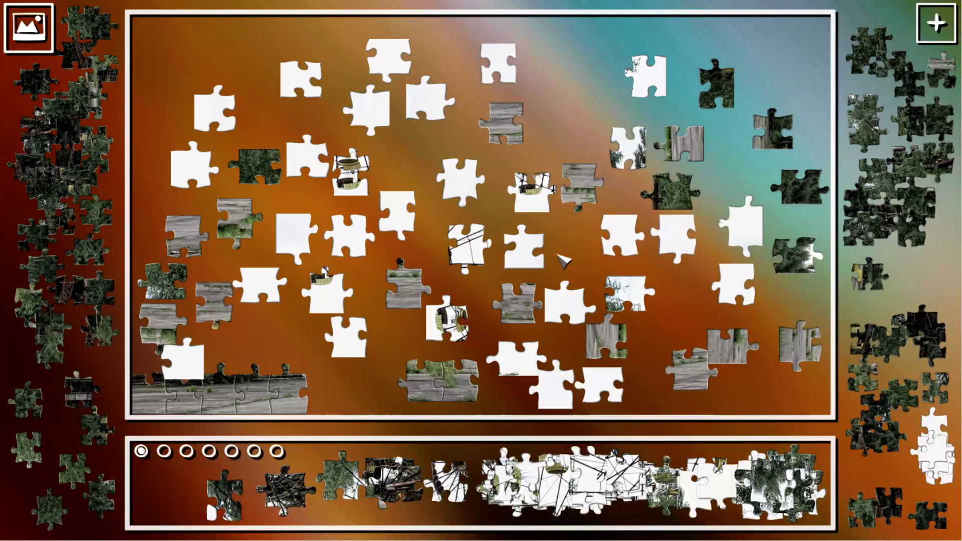
{"action": "left_click_drag", "start_coordinate": [531, 260], "coordinate": [559, 253]}
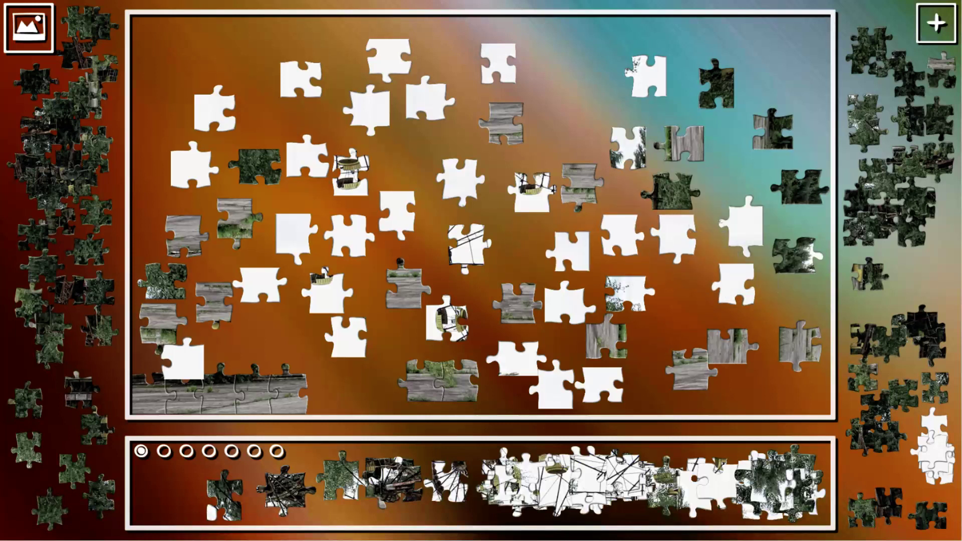
{"action": "left_click_drag", "start_coordinate": [468, 194], "coordinate": [939, 444]}
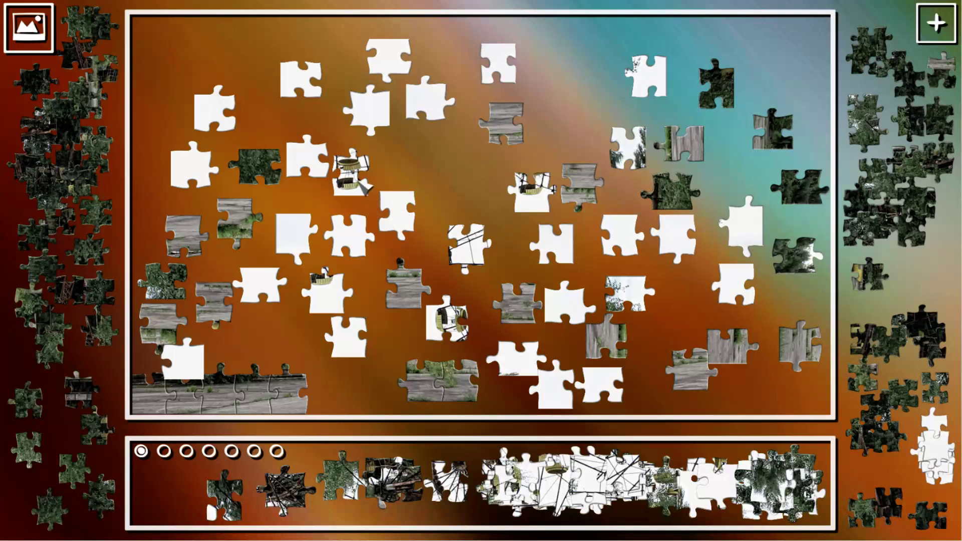
{"action": "left_click_drag", "start_coordinate": [351, 171], "coordinate": [448, 162]}
{"action": "left_click_drag", "start_coordinate": [470, 249], "coordinate": [648, 458]}
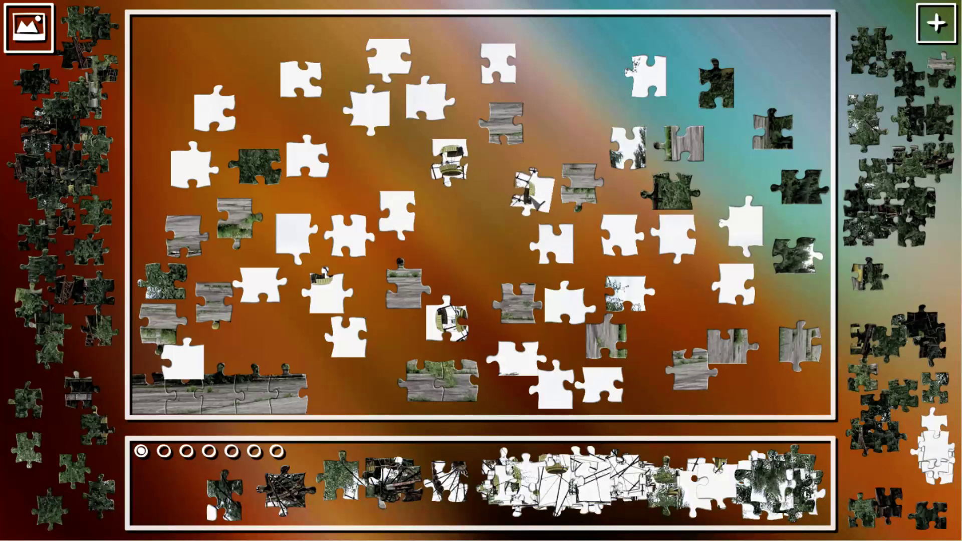
{"action": "left_click_drag", "start_coordinate": [534, 191], "coordinate": [490, 160]}
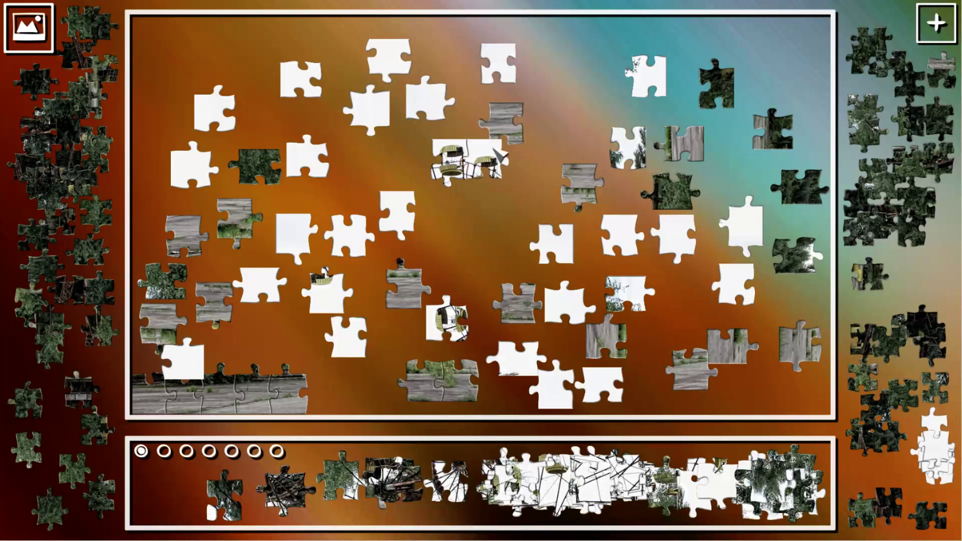
Step: Join grass and wood pieces into the bottom road group, rotating one piece 90 degrees
{"action": "left_click_drag", "start_coordinate": [501, 123], "coordinate": [586, 83]}
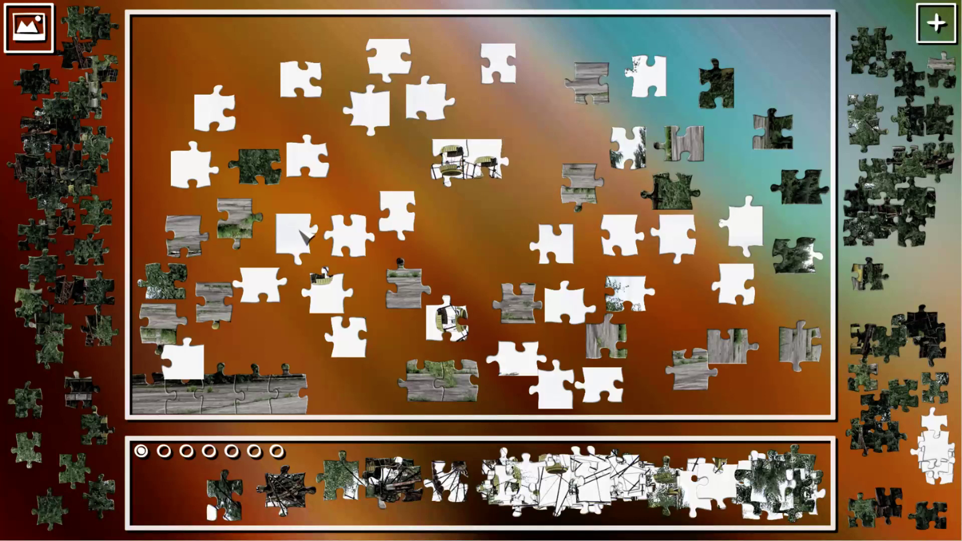
{"action": "mouse_move", "coordinate": [247, 222]}
{"action": "left_mouse_down"}
{"action": "mouse_move", "coordinate": [397, 369]}
{"action": "mouse_move", "coordinate": [361, 372]}
{"action": "left_mouse_up"}
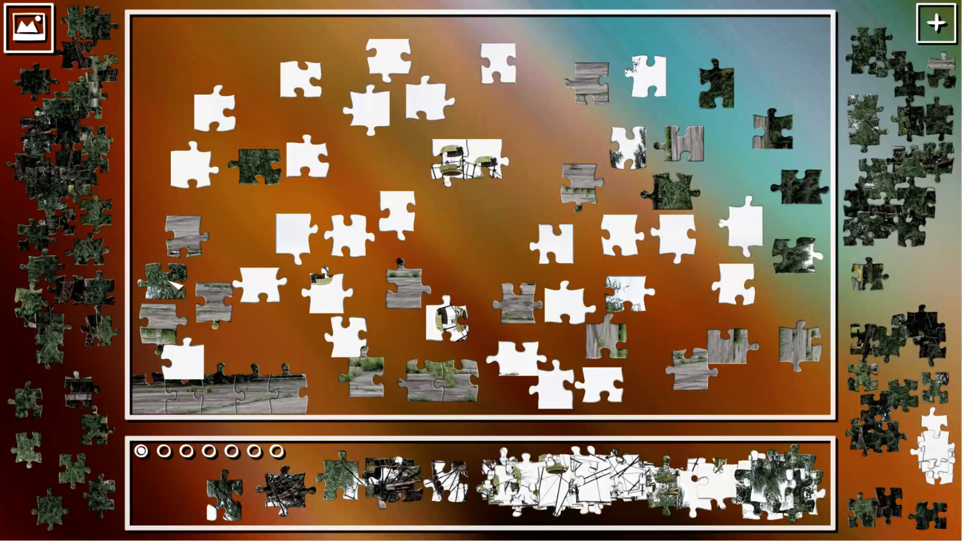
{"action": "mouse_move", "coordinate": [218, 309]}
{"action": "left_mouse_down"}
{"action": "mouse_move", "coordinate": [396, 386]}
{"action": "mouse_move", "coordinate": [426, 383]}
{"action": "left_mouse_up"}
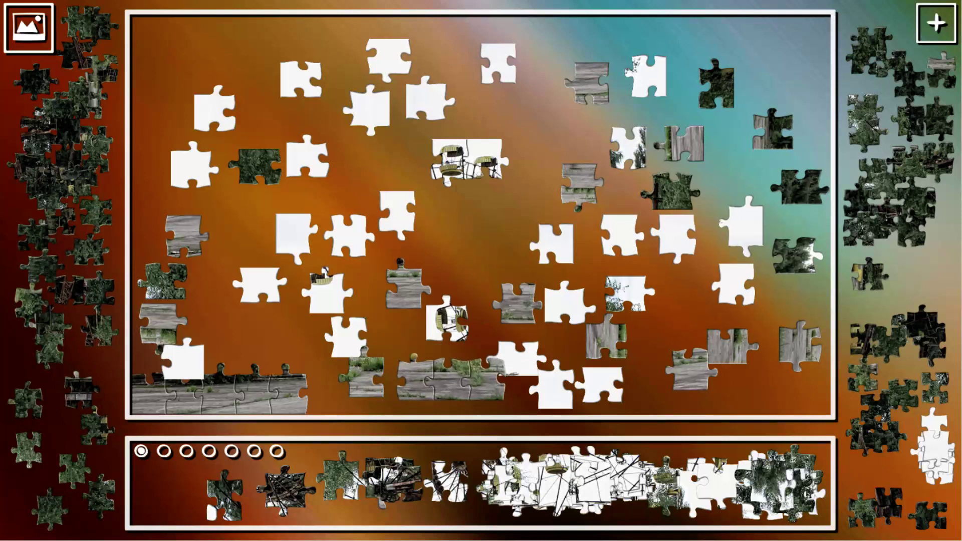
{"action": "mouse_move", "coordinate": [686, 385]}
{"action": "left_mouse_down"}
{"action": "mouse_move", "coordinate": [361, 373]}
{"action": "mouse_move", "coordinate": [676, 369]}
{"action": "left_mouse_up"}
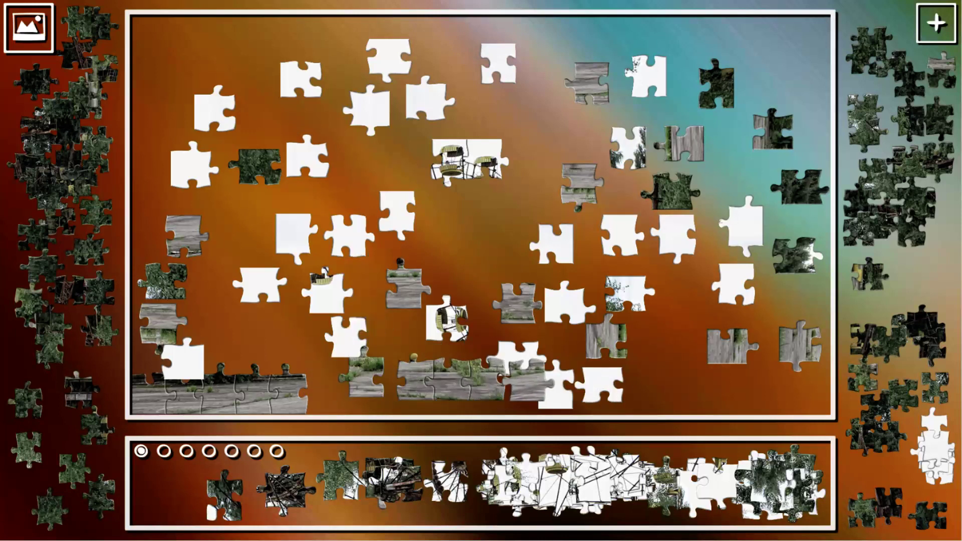
{"action": "right_click", "coordinate": [749, 353]}
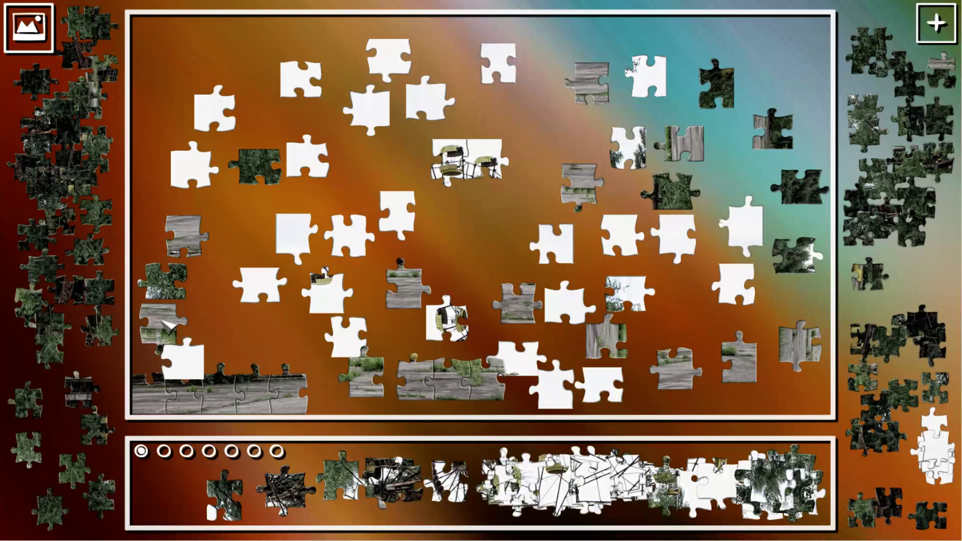
{"action": "left_click_drag", "start_coordinate": [166, 325], "coordinate": [718, 365]}
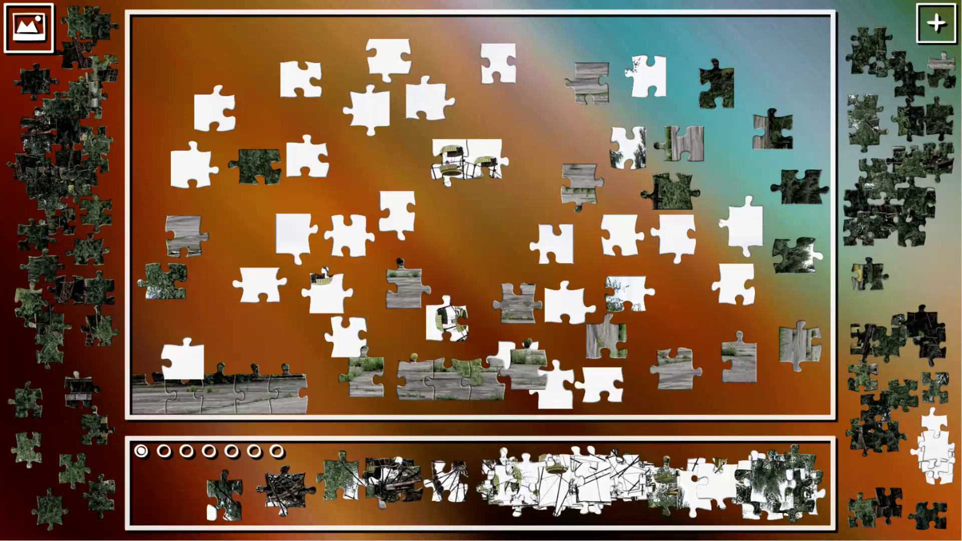
{"action": "left_click_drag", "start_coordinate": [515, 365], "coordinate": [380, 372]}
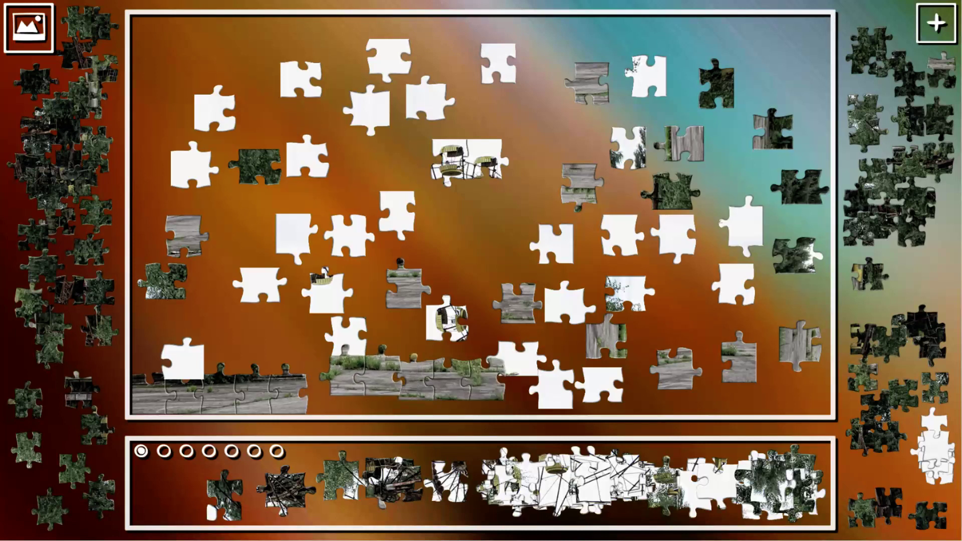
Step: Extend the bottom road row with more road pieces and add a third chair piece
{"action": "mouse_move", "coordinate": [518, 303]}
{"action": "left_mouse_down"}
{"action": "mouse_move", "coordinate": [696, 355]}
{"action": "mouse_move", "coordinate": [609, 335]}
{"action": "left_mouse_up"}
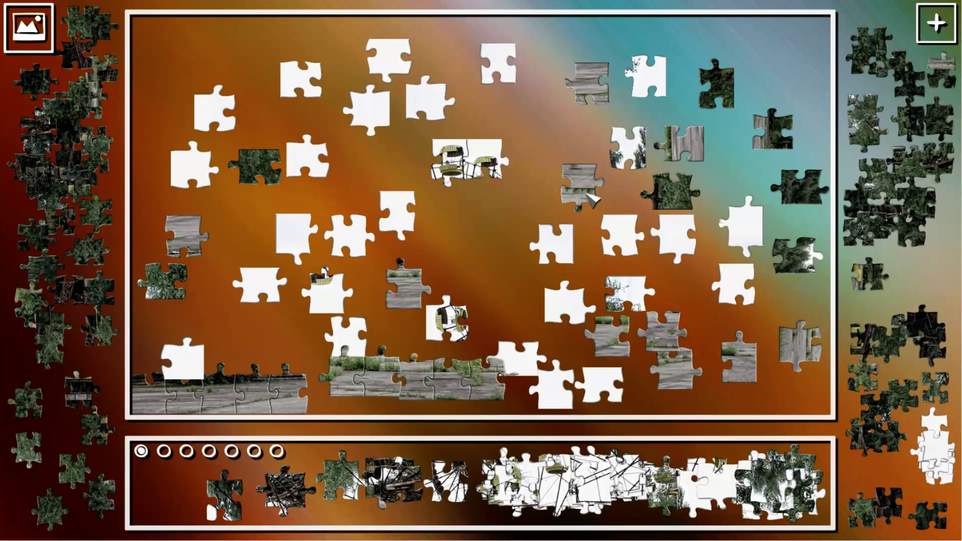
{"action": "left_click_drag", "start_coordinate": [591, 198], "coordinate": [708, 365]}
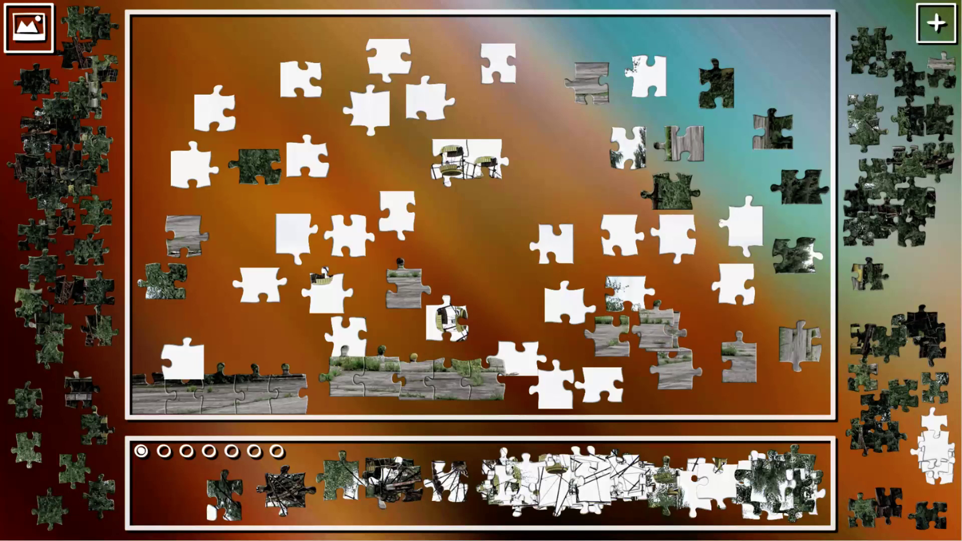
{"action": "mouse_move", "coordinate": [654, 328]}
{"action": "left_mouse_down"}
{"action": "mouse_move", "coordinate": [525, 374]}
{"action": "mouse_move", "coordinate": [419, 374]}
{"action": "mouse_move", "coordinate": [504, 379]}
{"action": "left_mouse_up"}
{"action": "mouse_move", "coordinate": [672, 351]}
{"action": "left_mouse_down"}
{"action": "mouse_move", "coordinate": [488, 379]}
{"action": "mouse_move", "coordinate": [527, 386]}
{"action": "left_mouse_up"}
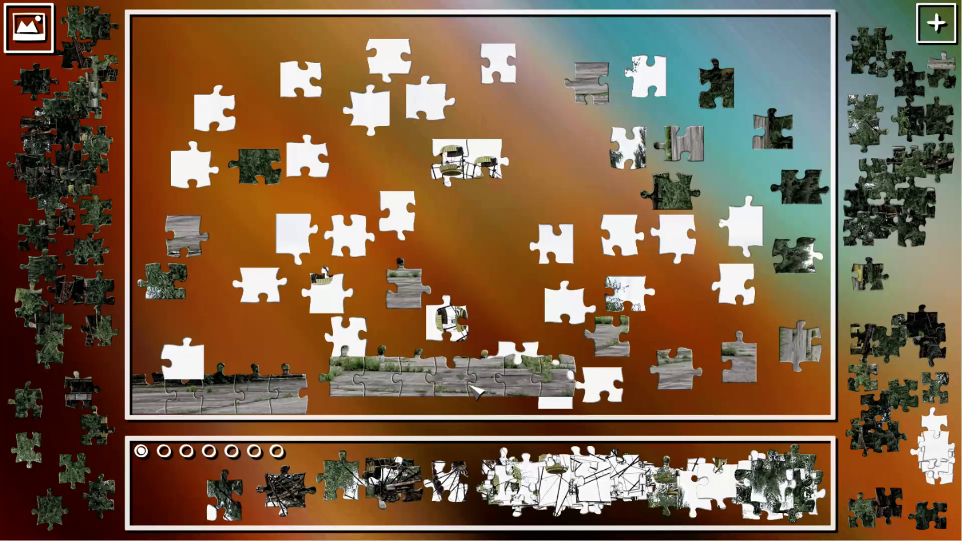
{"action": "mouse_move", "coordinate": [612, 349]}
{"action": "left_mouse_down"}
{"action": "mouse_move", "coordinate": [309, 369]}
{"action": "mouse_move", "coordinate": [352, 369]}
{"action": "left_mouse_up"}
{"action": "mouse_move", "coordinate": [401, 306]}
{"action": "left_mouse_down"}
{"action": "mouse_move", "coordinate": [713, 385]}
{"action": "mouse_move", "coordinate": [495, 269]}
{"action": "left_mouse_up"}
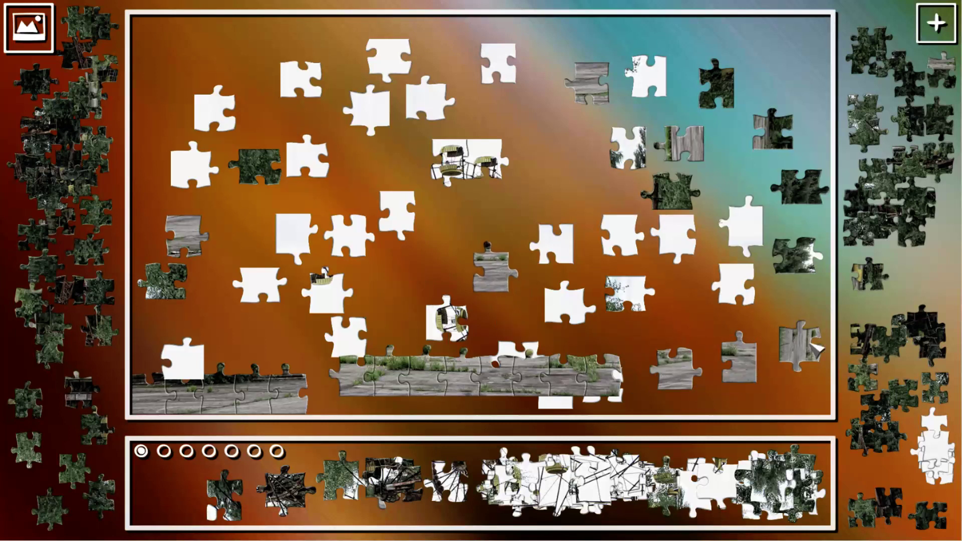
{"action": "left_click_drag", "start_coordinate": [814, 348], "coordinate": [755, 349]}
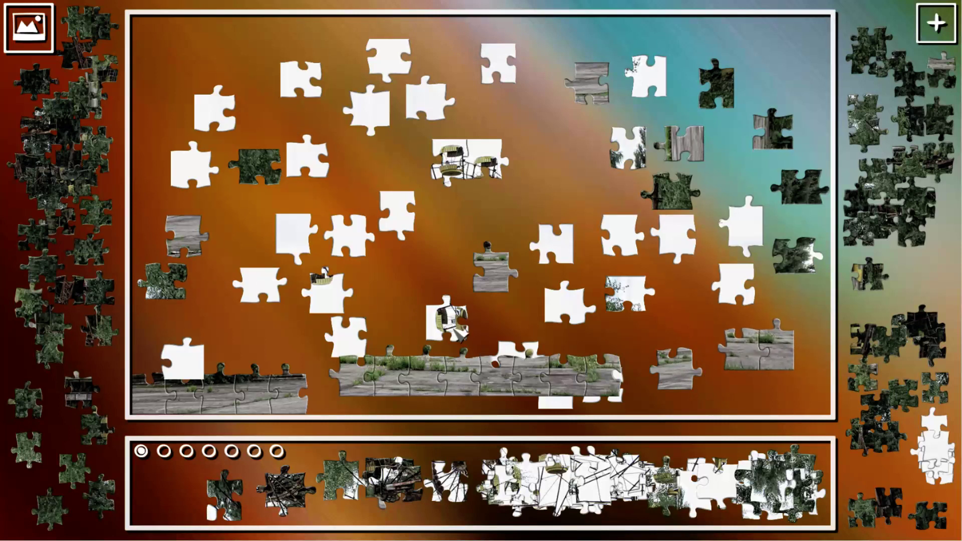
{"action": "left_click_drag", "start_coordinate": [448, 319], "coordinate": [412, 160]}
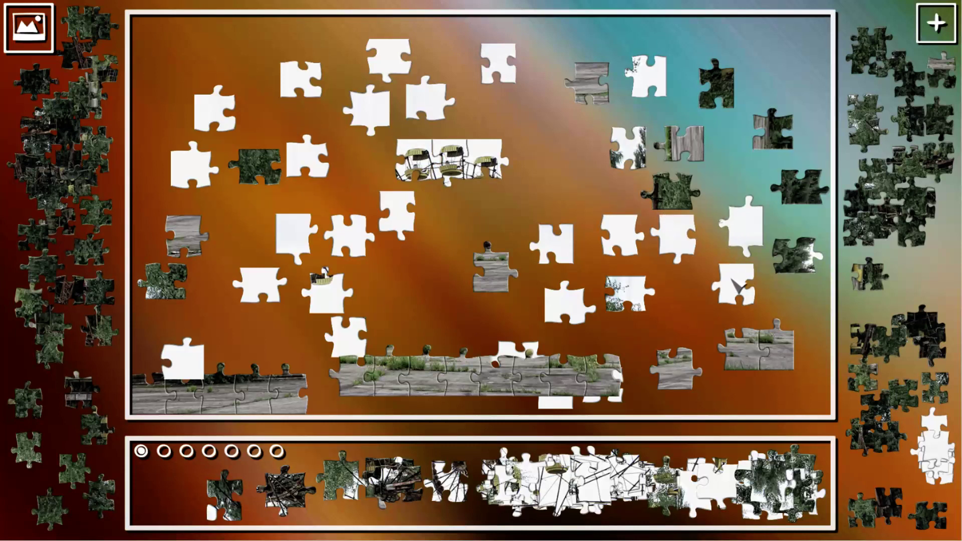
Step: Move white pieces toward the top of the board, adding one to the white column and joining a pair
{"action": "mouse_move", "coordinate": [557, 245]}
{"action": "left_mouse_down"}
{"action": "mouse_move", "coordinate": [748, 269]}
{"action": "mouse_move", "coordinate": [748, 242]}
{"action": "left_mouse_up"}
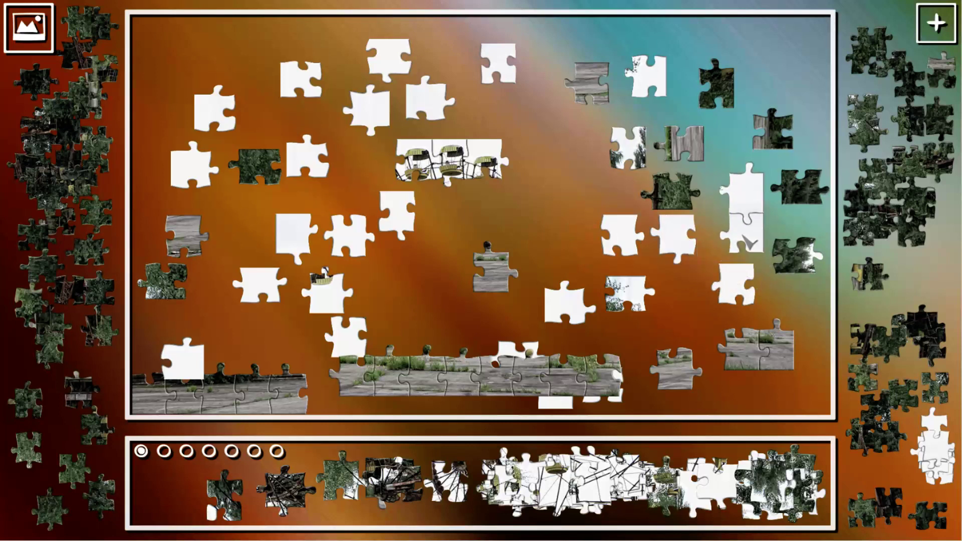
{"action": "mouse_move", "coordinate": [657, 85]}
{"action": "left_mouse_down"}
{"action": "mouse_move", "coordinate": [745, 150]}
{"action": "mouse_move", "coordinate": [787, 84]}
{"action": "left_mouse_up"}
{"action": "mouse_move", "coordinate": [426, 110]}
{"action": "left_mouse_down"}
{"action": "mouse_move", "coordinate": [532, 135]}
{"action": "mouse_move", "coordinate": [467, 76]}
{"action": "left_mouse_up"}
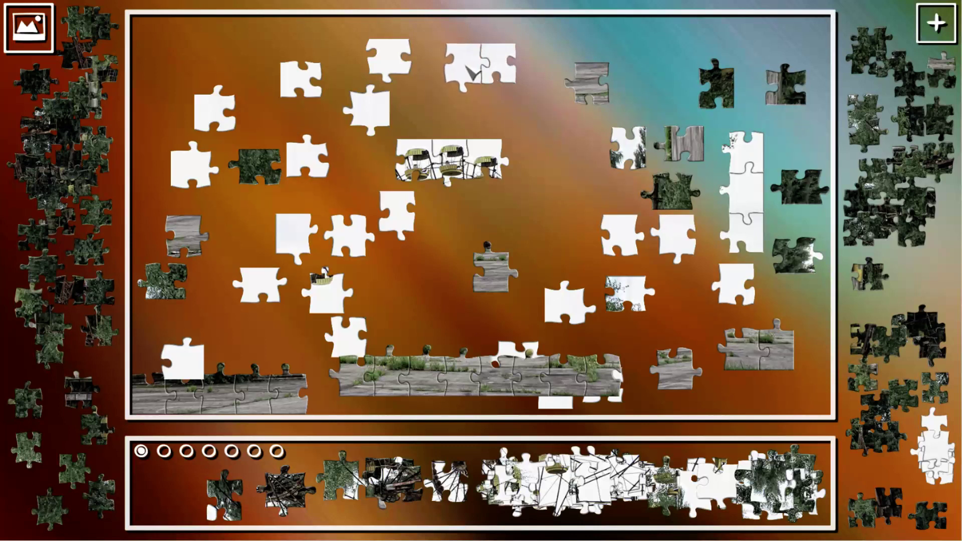
{"action": "left_click_drag", "start_coordinate": [405, 71], "coordinate": [573, 188]}
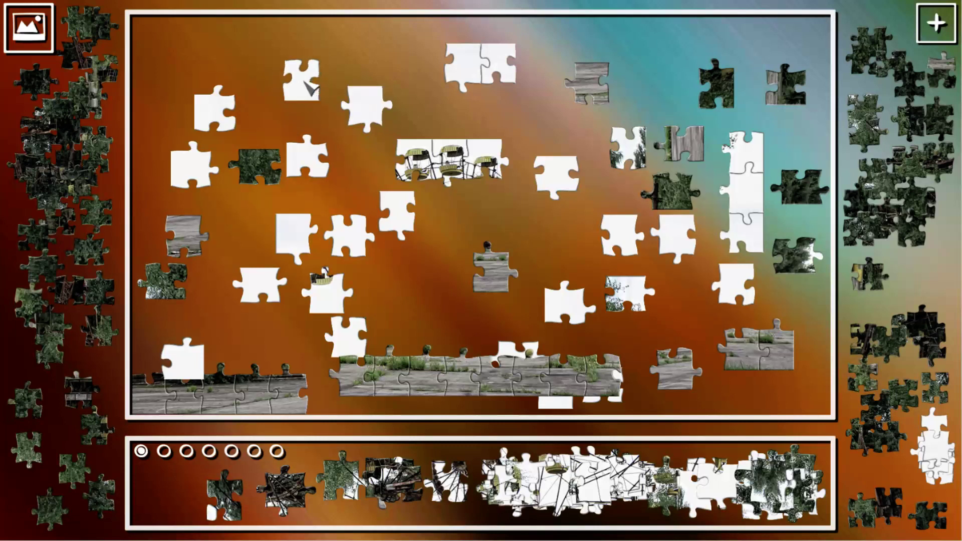
{"action": "left_click_drag", "start_coordinate": [305, 85], "coordinate": [295, 104]}
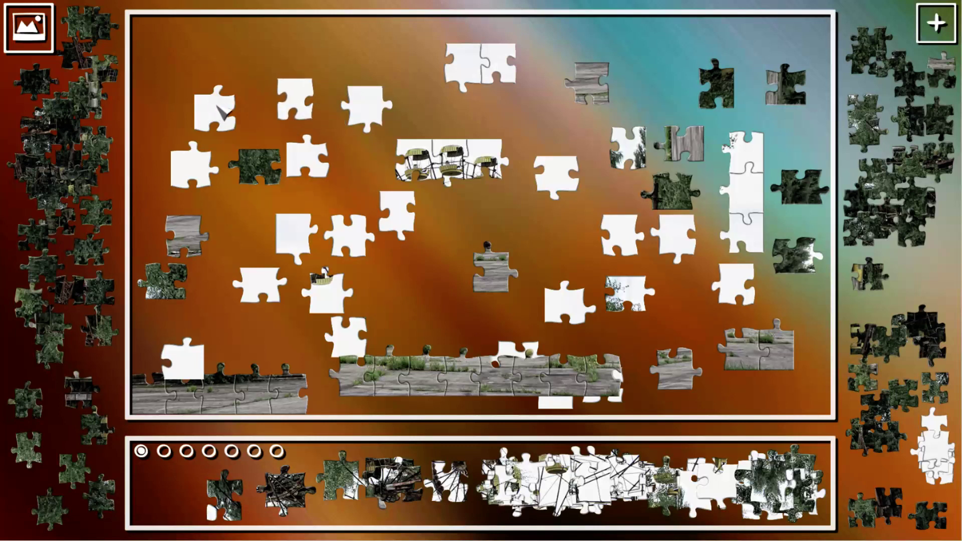
{"action": "left_click_drag", "start_coordinate": [222, 112], "coordinate": [434, 107]}
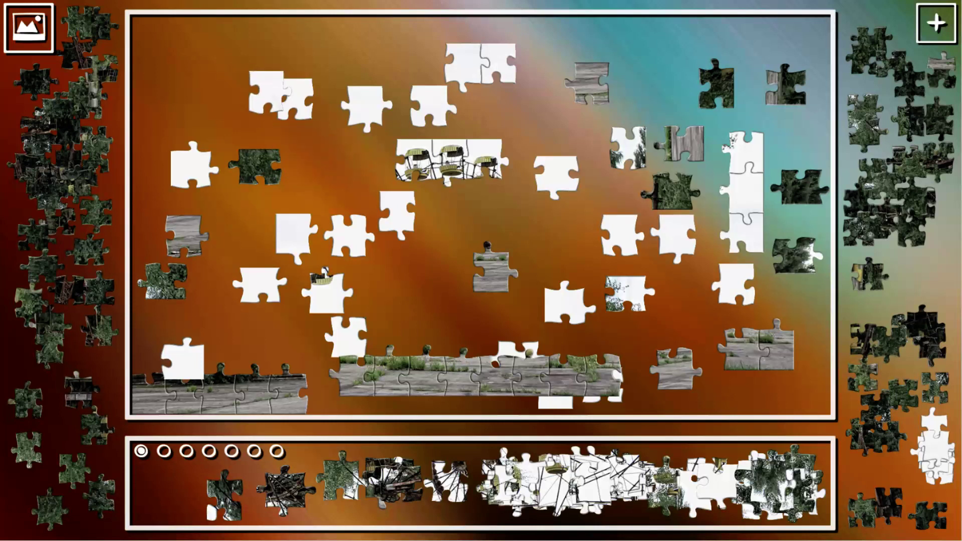
{"action": "mouse_move", "coordinate": [311, 160]}
{"action": "left_mouse_down"}
{"action": "mouse_move", "coordinate": [419, 63]}
{"action": "mouse_move", "coordinate": [406, 107]}
{"action": "mouse_move", "coordinate": [391, 116]}
{"action": "left_mouse_up"}
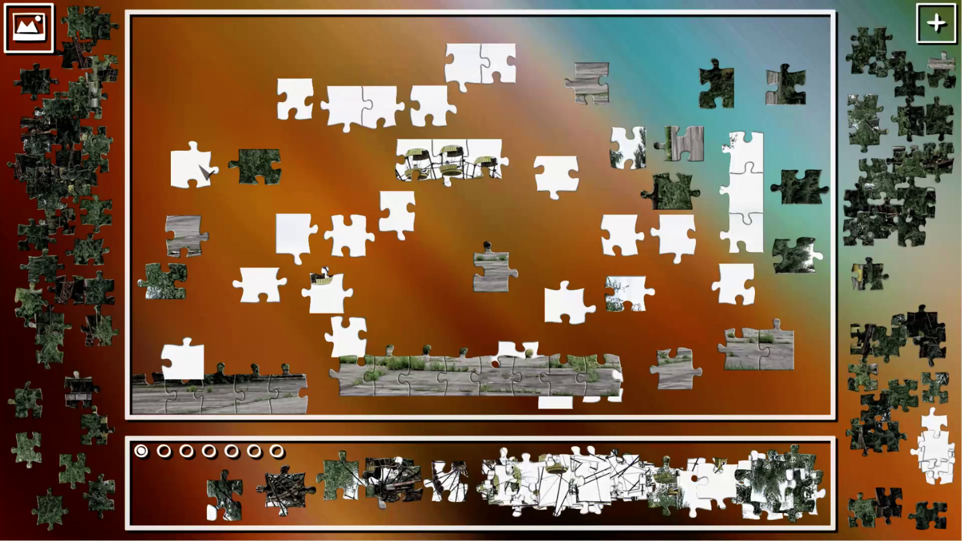
{"action": "mouse_move", "coordinate": [202, 175]}
{"action": "left_mouse_down"}
{"action": "mouse_move", "coordinate": [267, 105]}
{"action": "mouse_move", "coordinate": [517, 110]}
{"action": "left_mouse_up"}
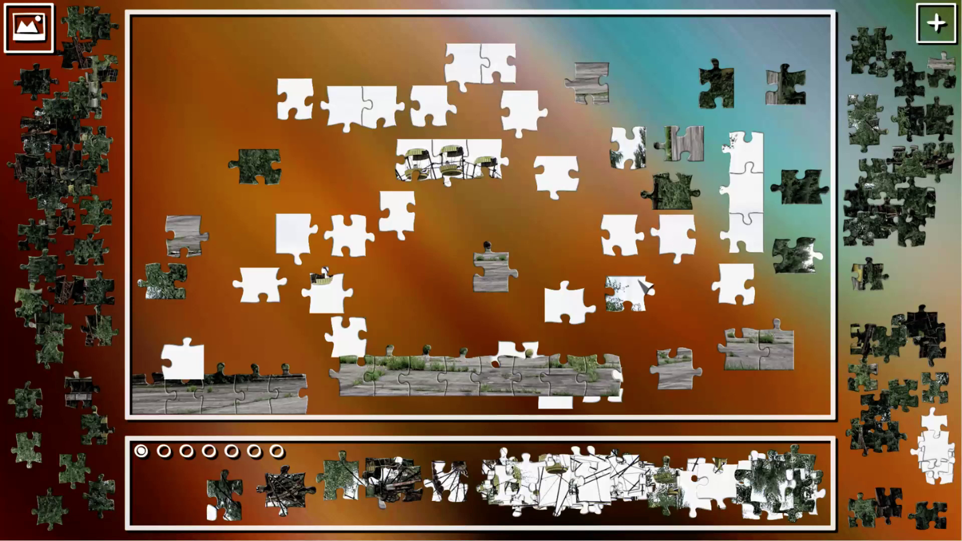
Step: Build a longer white row along the top by attaching several sky pieces
{"action": "mouse_move", "coordinate": [568, 303]}
{"action": "left_mouse_down"}
{"action": "mouse_move", "coordinate": [540, 239]}
{"action": "mouse_move", "coordinate": [395, 112]}
{"action": "mouse_move", "coordinate": [421, 109]}
{"action": "left_mouse_up"}
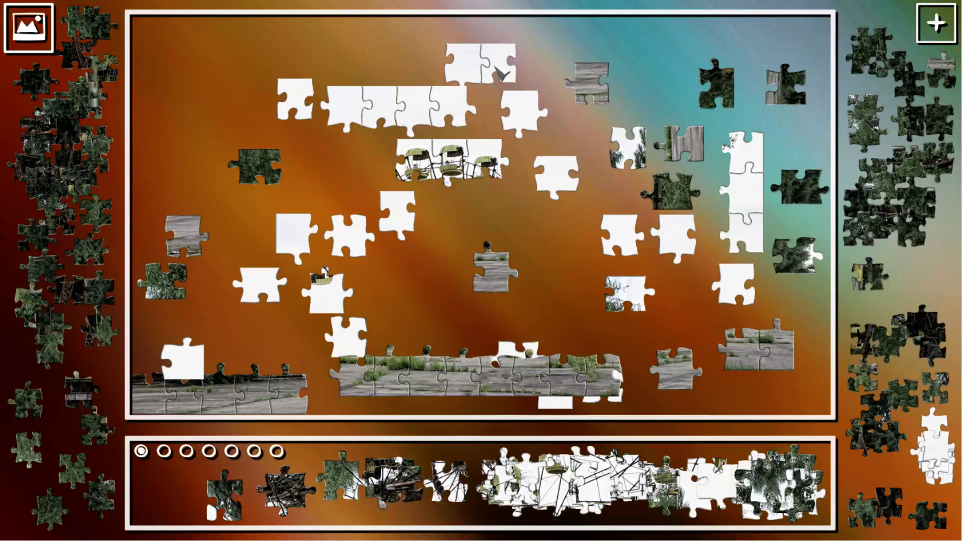
{"action": "left_click_drag", "start_coordinate": [498, 73], "coordinate": [443, 55]}
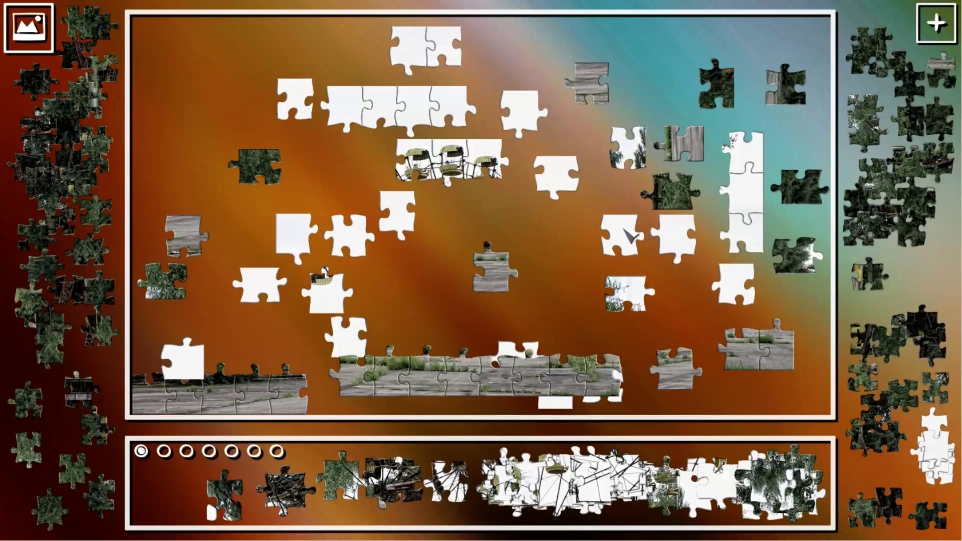
{"action": "mouse_move", "coordinate": [631, 237]}
{"action": "left_mouse_down"}
{"action": "mouse_move", "coordinate": [290, 109]}
{"action": "mouse_move", "coordinate": [363, 46]}
{"action": "mouse_move", "coordinate": [531, 120]}
{"action": "left_mouse_up"}
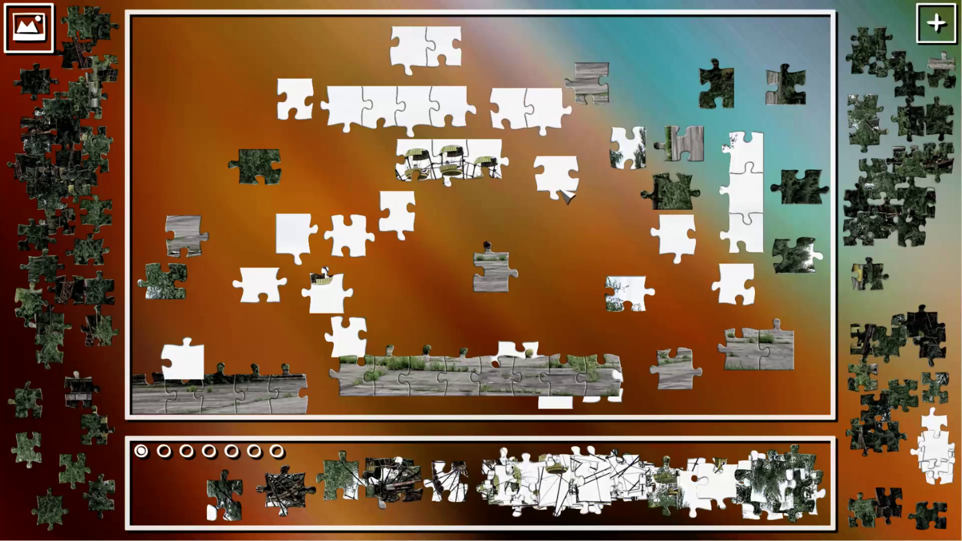
{"action": "mouse_move", "coordinate": [676, 260]}
{"action": "left_mouse_down"}
{"action": "mouse_move", "coordinate": [550, 190]}
{"action": "mouse_move", "coordinate": [481, 75]}
{"action": "left_mouse_up"}
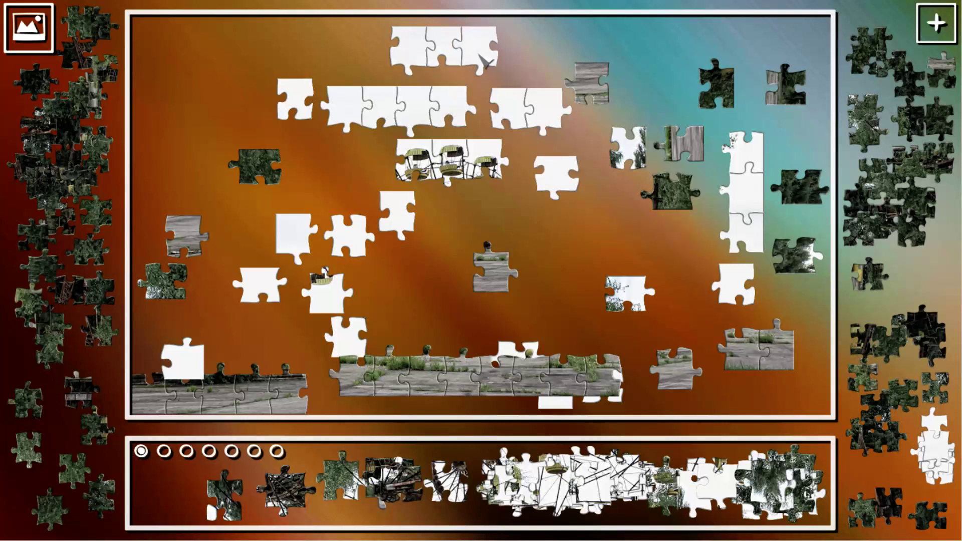
{"action": "mouse_move", "coordinate": [745, 295]}
{"action": "left_mouse_down"}
{"action": "mouse_move", "coordinate": [500, 94]}
{"action": "mouse_move", "coordinate": [343, 102]}
{"action": "mouse_move", "coordinate": [597, 108]}
{"action": "mouse_move", "coordinate": [315, 56]}
{"action": "mouse_move", "coordinate": [530, 105]}
{"action": "mouse_move", "coordinate": [252, 71]}
{"action": "mouse_move", "coordinate": [285, 100]}
{"action": "mouse_move", "coordinate": [267, 55]}
{"action": "left_mouse_up"}
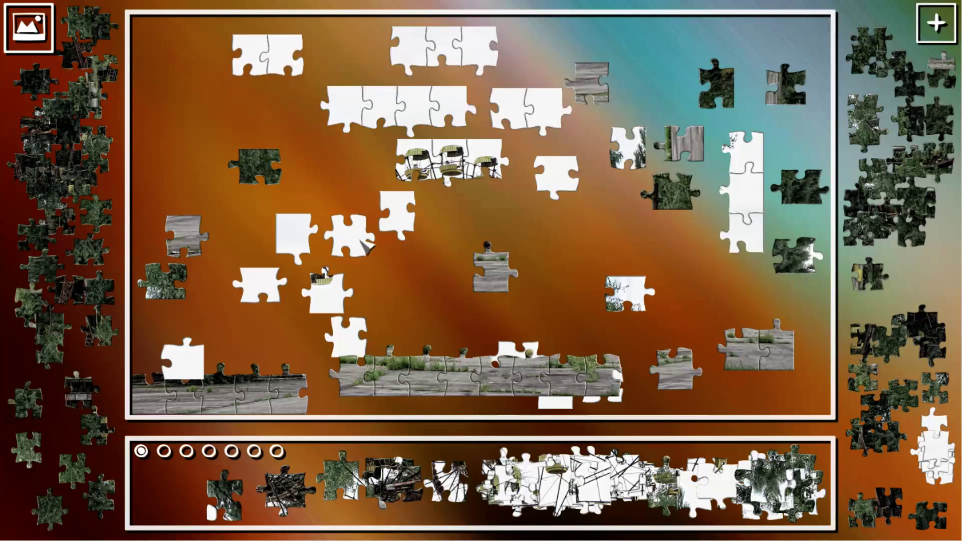
{"action": "mouse_move", "coordinate": [352, 348]}
{"action": "left_mouse_down"}
{"action": "mouse_move", "coordinate": [305, 170]}
{"action": "mouse_move", "coordinate": [230, 76]}
{"action": "mouse_move", "coordinate": [461, 98]}
{"action": "left_mouse_up"}
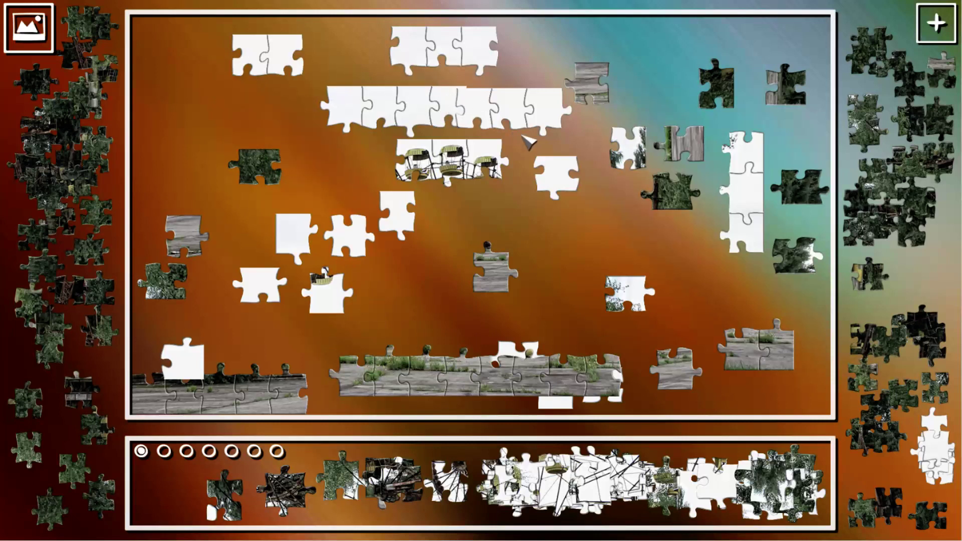
Step: Attach three split-off white pieces to the gondola row and extend the white column at both ends
{"action": "left_click_drag", "start_coordinate": [532, 130], "coordinate": [604, 244]}
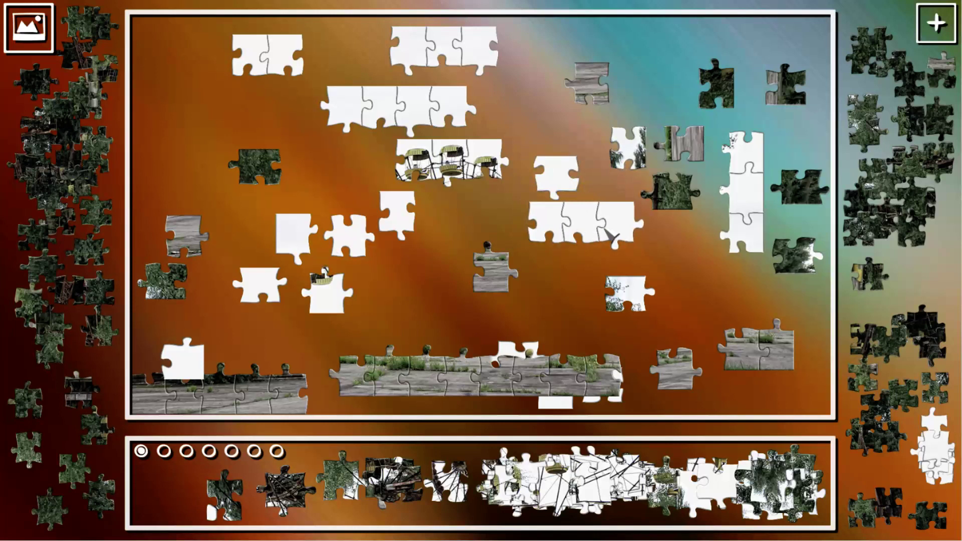
{"action": "left_click_drag", "start_coordinate": [606, 236], "coordinate": [581, 172]}
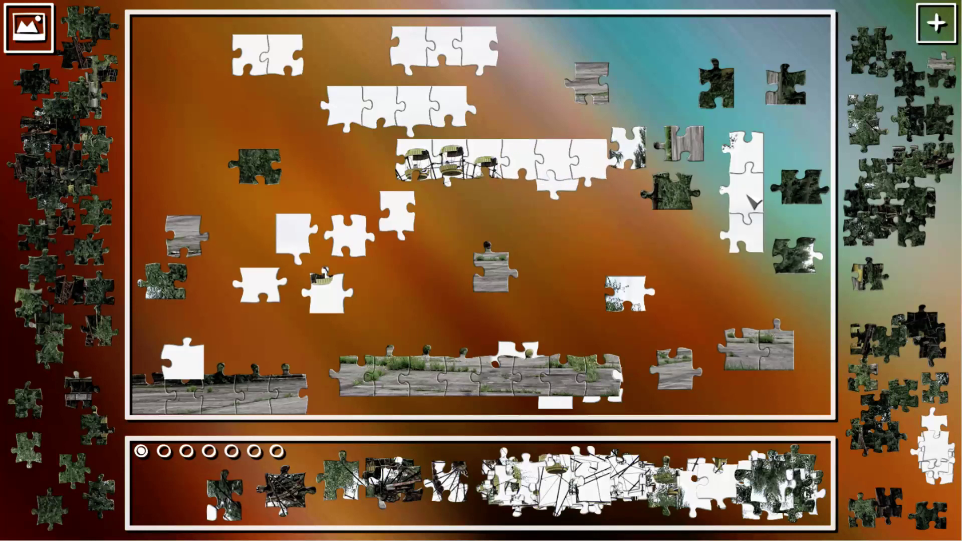
{"action": "left_click_drag", "start_coordinate": [634, 303], "coordinate": [751, 124]}
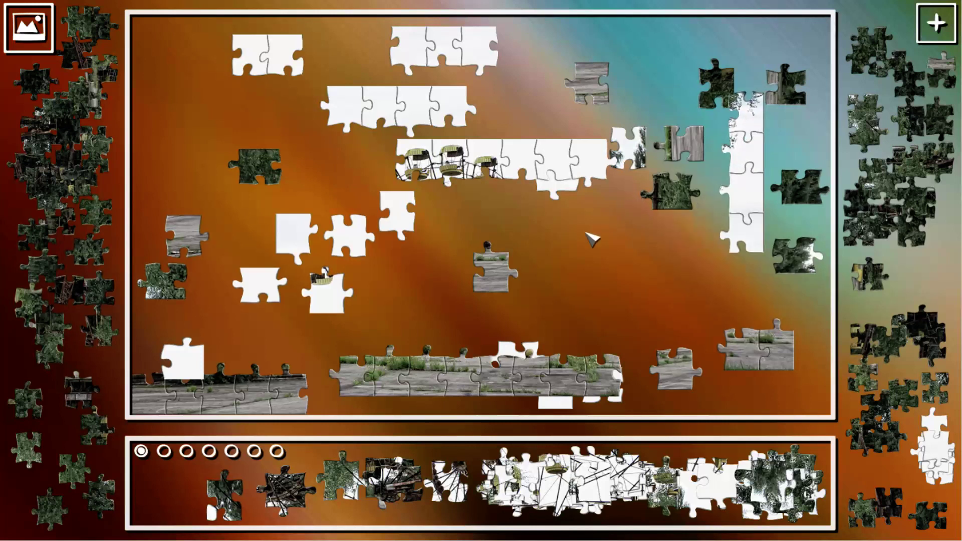
{"action": "mouse_move", "coordinate": [302, 243]}
{"action": "left_mouse_down"}
{"action": "mouse_move", "coordinate": [751, 274]}
{"action": "mouse_move", "coordinate": [173, 218]}
{"action": "mouse_move", "coordinate": [162, 203]}
{"action": "left_mouse_up"}
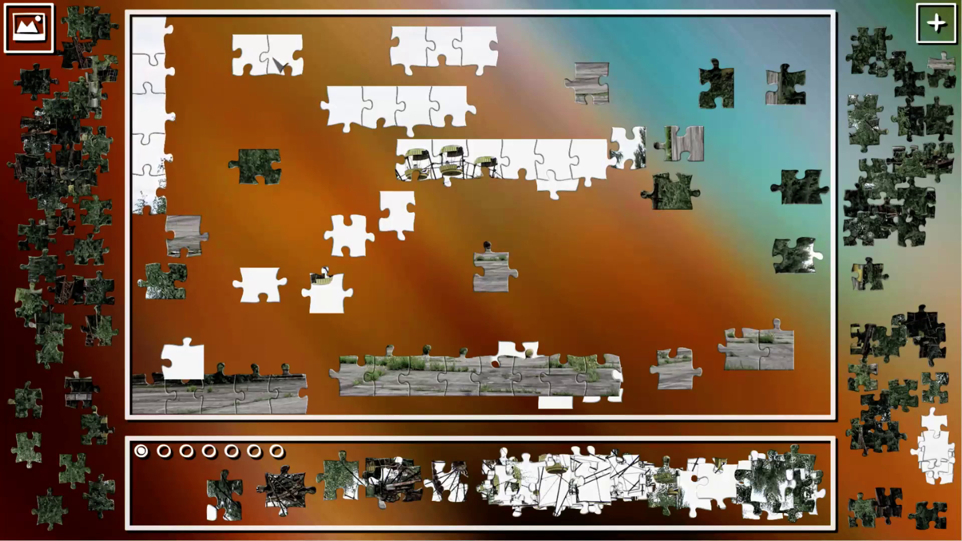
Step: Join the four-piece white row into the top-left border and return a spare piece to the tray
{"action": "left_click_drag", "start_coordinate": [280, 66], "coordinate": [267, 91]}
{"action": "left_click_drag", "start_coordinate": [453, 57], "coordinate": [227, 45]}
{"action": "left_click_drag", "start_coordinate": [254, 80], "coordinate": [487, 71]}
{"action": "left_click_drag", "start_coordinate": [408, 109], "coordinate": [328, 47]}
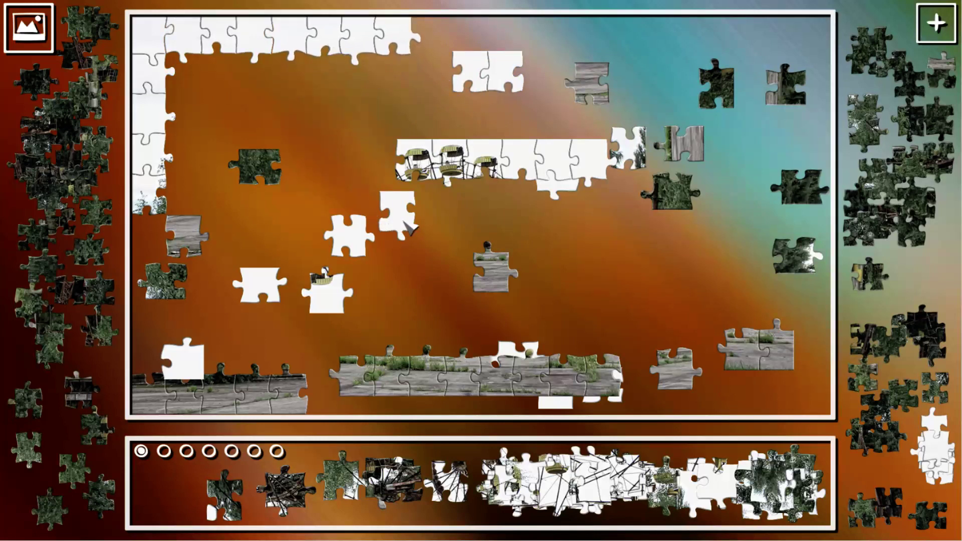
{"action": "left_click_drag", "start_coordinate": [350, 239], "coordinate": [928, 444]}
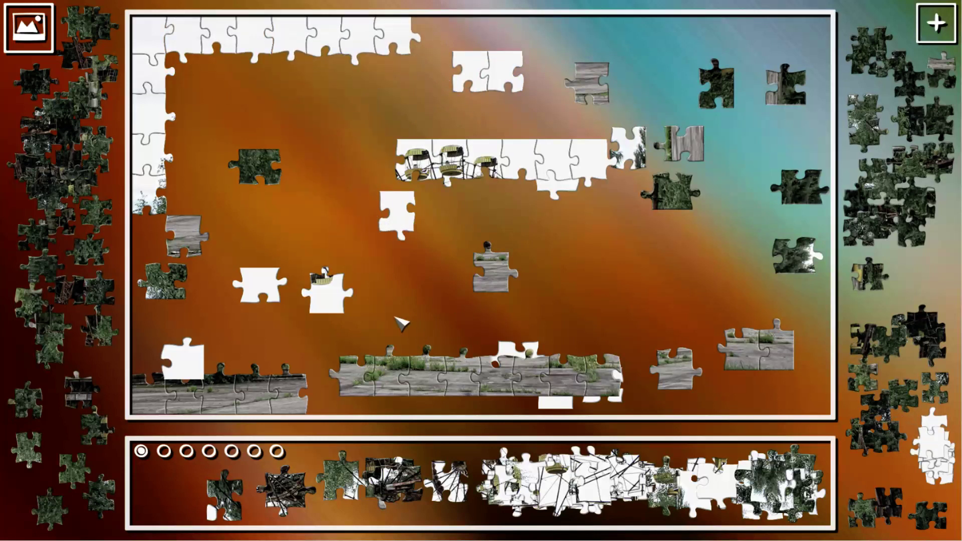
Step: Snap a gondola piece on, join the gondola row to the top right, and stack two white pieces
{"action": "left_click_drag", "start_coordinate": [339, 305], "coordinate": [384, 170]}
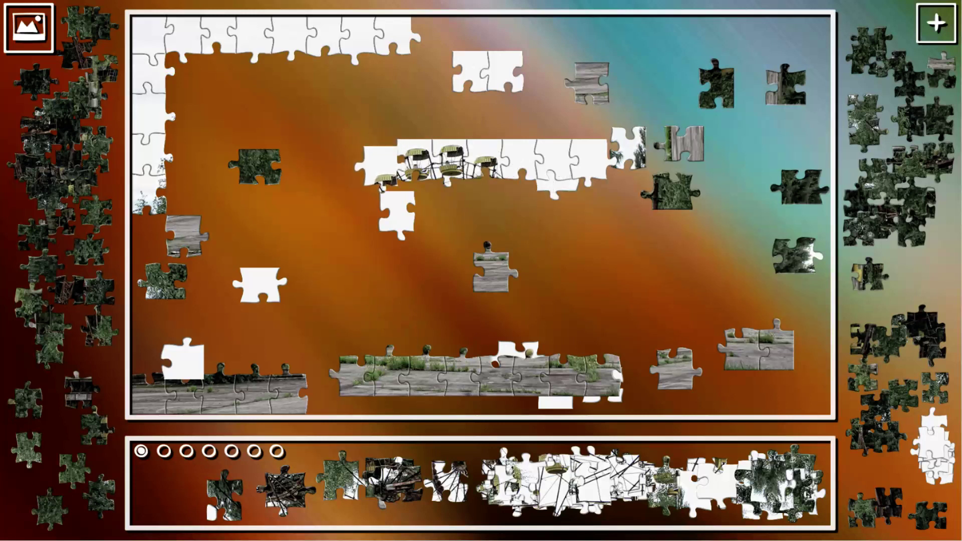
{"action": "left_click_drag", "start_coordinate": [481, 160], "coordinate": [628, 92]}
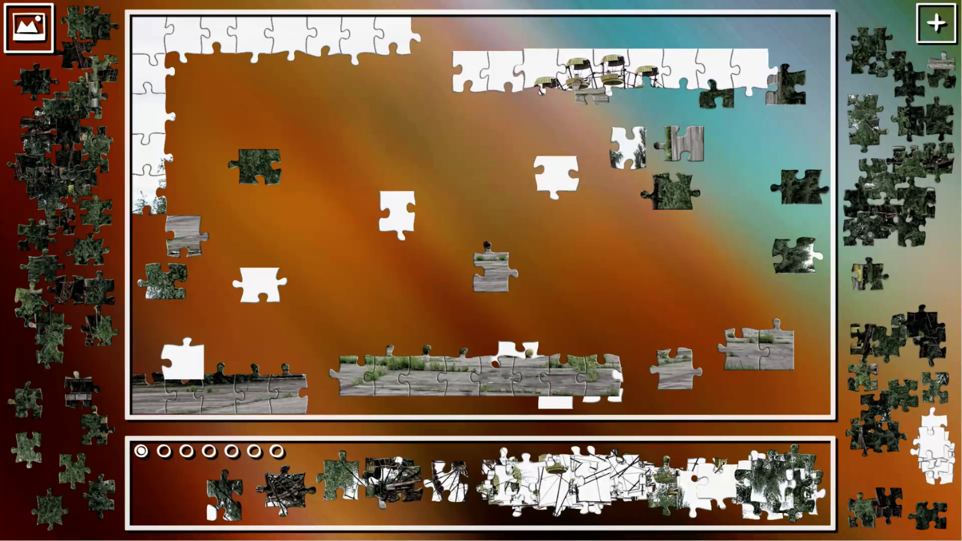
{"action": "left_click_drag", "start_coordinate": [399, 214], "coordinate": [789, 79]}
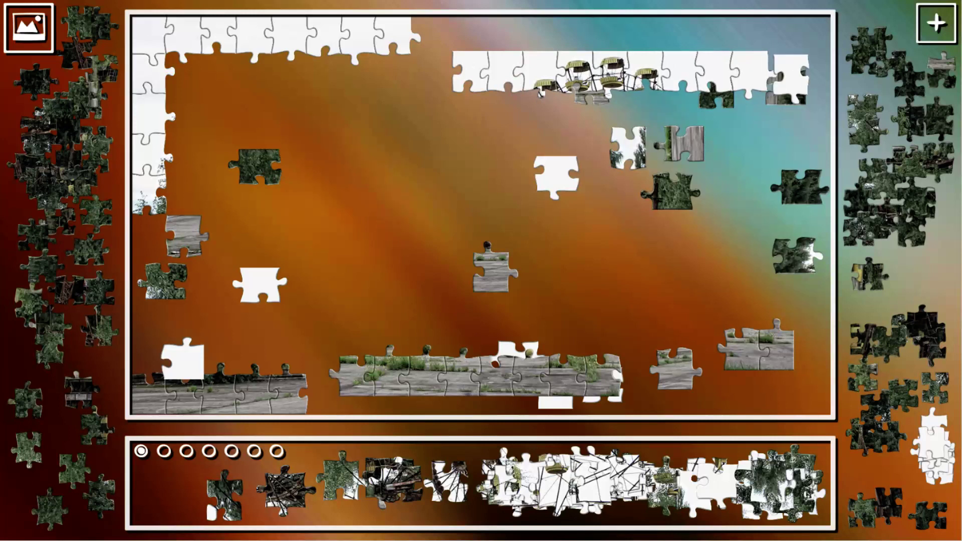
{"action": "left_click_drag", "start_coordinate": [270, 290], "coordinate": [384, 212]}
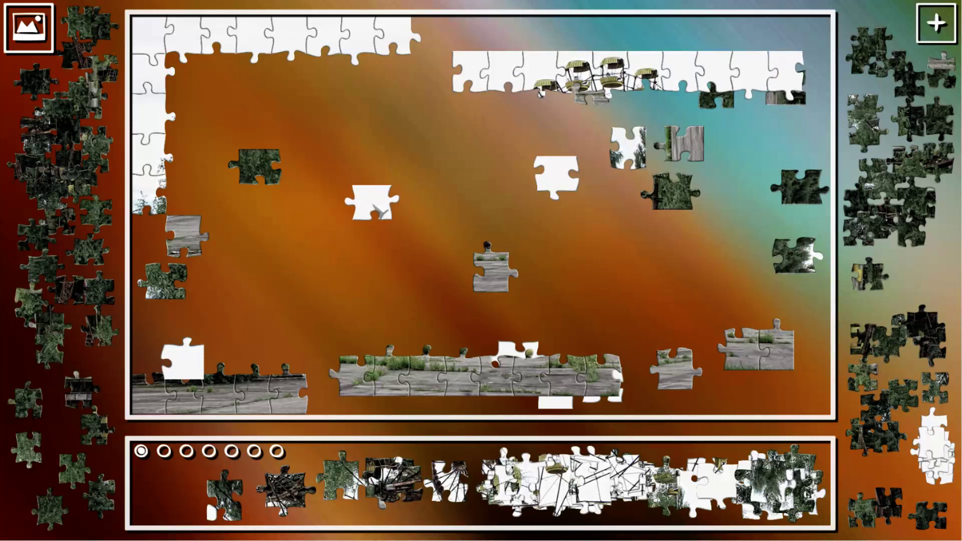
{"action": "mouse_move", "coordinate": [182, 358]}
{"action": "left_mouse_down"}
{"action": "mouse_move", "coordinate": [382, 169]}
{"action": "mouse_move", "coordinate": [808, 91]}
{"action": "left_mouse_up"}
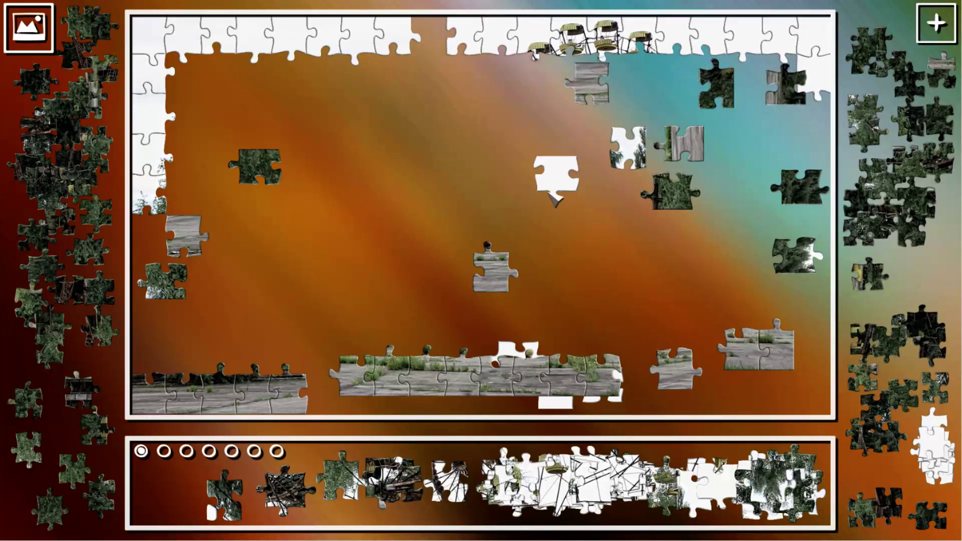
Step: Move the grey ground strip to the middle and fit white pieces into the top border
{"action": "left_click_drag", "start_coordinate": [560, 382], "coordinate": [512, 229]}
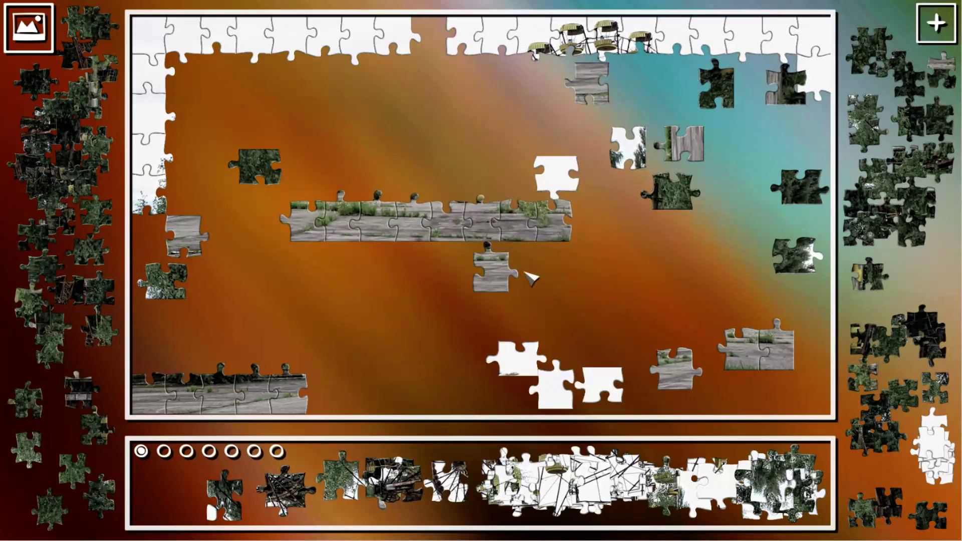
{"action": "left_click_drag", "start_coordinate": [602, 371], "coordinate": [616, 258]}
{"action": "mouse_move", "coordinate": [552, 388]}
{"action": "left_mouse_down"}
{"action": "mouse_move", "coordinate": [429, 86]}
{"action": "mouse_move", "coordinate": [430, 41]}
{"action": "left_mouse_up"}
{"action": "left_click_drag", "start_coordinate": [573, 184], "coordinate": [585, 289]}
Step: Rotate and snap a white strip and a dark tree pair into the right border
{"action": "right_click", "coordinate": [522, 374]}
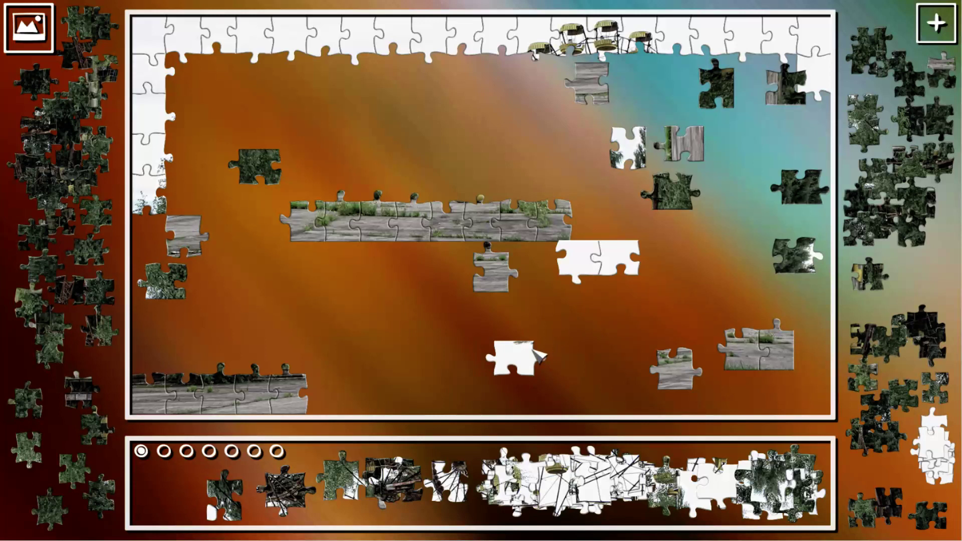
{"action": "left_click_drag", "start_coordinate": [537, 360], "coordinate": [655, 267]}
{"action": "left_click_drag", "start_coordinate": [636, 159], "coordinate": [718, 267]}
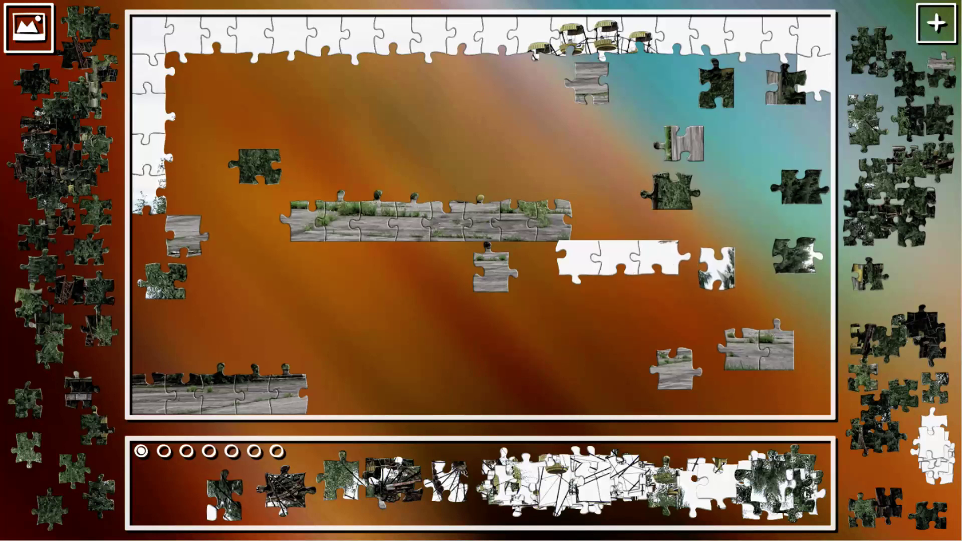
{"action": "right_click", "coordinate": [620, 269]}
{"action": "left_click_drag", "start_coordinate": [621, 269], "coordinate": [801, 177]}
{"action": "mouse_move", "coordinate": [776, 274]}
{"action": "left_mouse_down"}
{"action": "mouse_move", "coordinate": [705, 279]}
{"action": "mouse_move", "coordinate": [813, 297]}
{"action": "left_mouse_up"}
{"action": "right_click", "coordinate": [666, 268]}
{"action": "left_click_drag", "start_coordinate": [779, 353], "coordinate": [808, 397]}
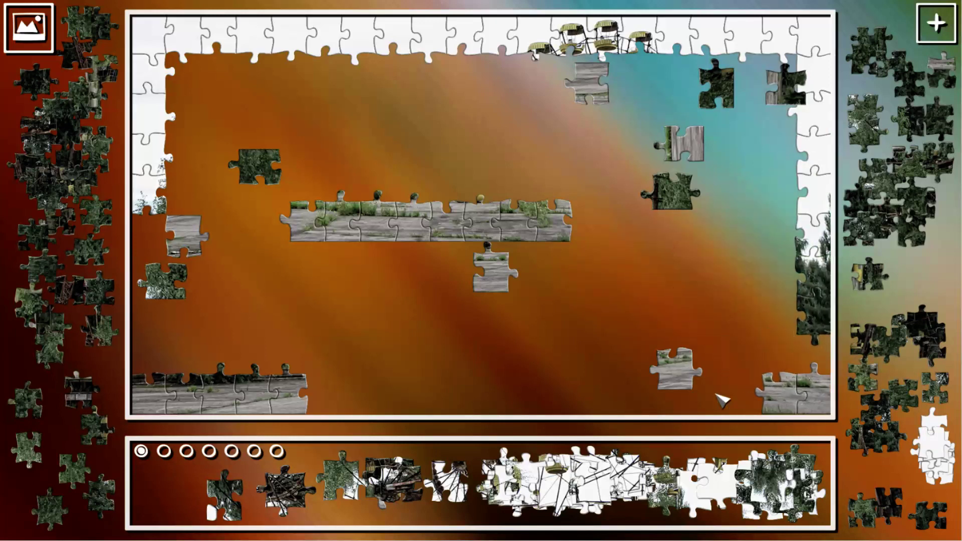
Step: Join the grey pieces into a continuous bottom border, rotating one, then move a green piece left
{"action": "mouse_move", "coordinate": [677, 368]}
{"action": "left_mouse_down"}
{"action": "mouse_move", "coordinate": [587, 264]}
{"action": "mouse_move", "coordinate": [393, 280]}
{"action": "left_mouse_up"}
{"action": "mouse_move", "coordinate": [188, 236]}
{"action": "left_mouse_down"}
{"action": "mouse_move", "coordinate": [581, 225]}
{"action": "mouse_move", "coordinate": [360, 279]}
{"action": "mouse_move", "coordinate": [338, 397]}
{"action": "left_mouse_up"}
{"action": "mouse_move", "coordinate": [509, 288]}
{"action": "left_mouse_down"}
{"action": "mouse_move", "coordinate": [407, 400]}
{"action": "mouse_move", "coordinate": [602, 290]}
{"action": "mouse_move", "coordinate": [287, 248]}
{"action": "mouse_move", "coordinate": [730, 359]}
{"action": "mouse_move", "coordinate": [242, 286]}
{"action": "mouse_move", "coordinate": [288, 227]}
{"action": "mouse_move", "coordinate": [637, 227]}
{"action": "mouse_move", "coordinate": [615, 248]}
{"action": "left_mouse_up"}
{"action": "right_click", "coordinate": [695, 149]}
{"action": "mouse_move", "coordinate": [592, 79]}
{"action": "left_mouse_down"}
{"action": "mouse_move", "coordinate": [583, 69]}
{"action": "mouse_move", "coordinate": [643, 142]}
{"action": "mouse_move", "coordinate": [286, 225]}
{"action": "mouse_move", "coordinate": [572, 248]}
{"action": "mouse_move", "coordinate": [409, 387]}
{"action": "left_mouse_up"}
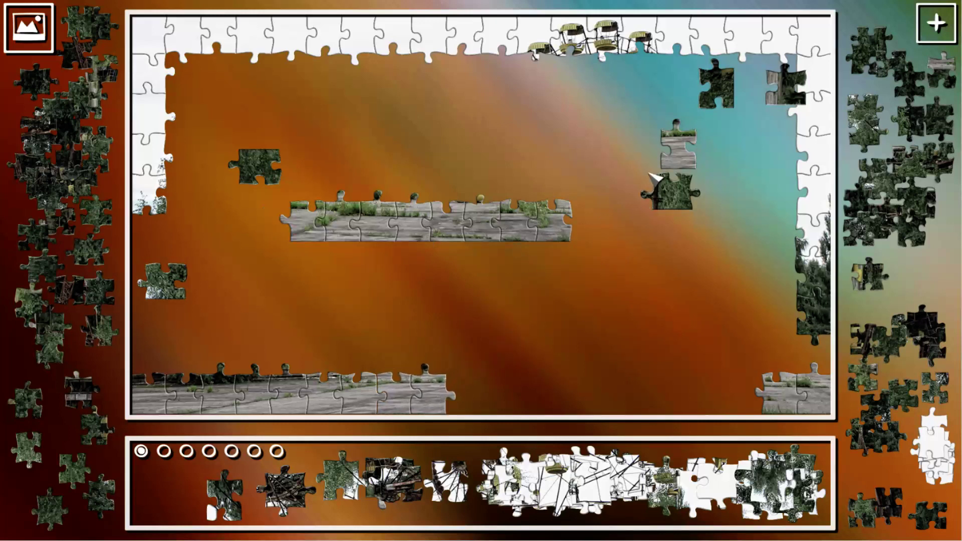
{"action": "mouse_move", "coordinate": [467, 232]}
{"action": "left_mouse_down"}
{"action": "mouse_move", "coordinate": [621, 318]}
{"action": "mouse_move", "coordinate": [644, 391]}
{"action": "left_mouse_up"}
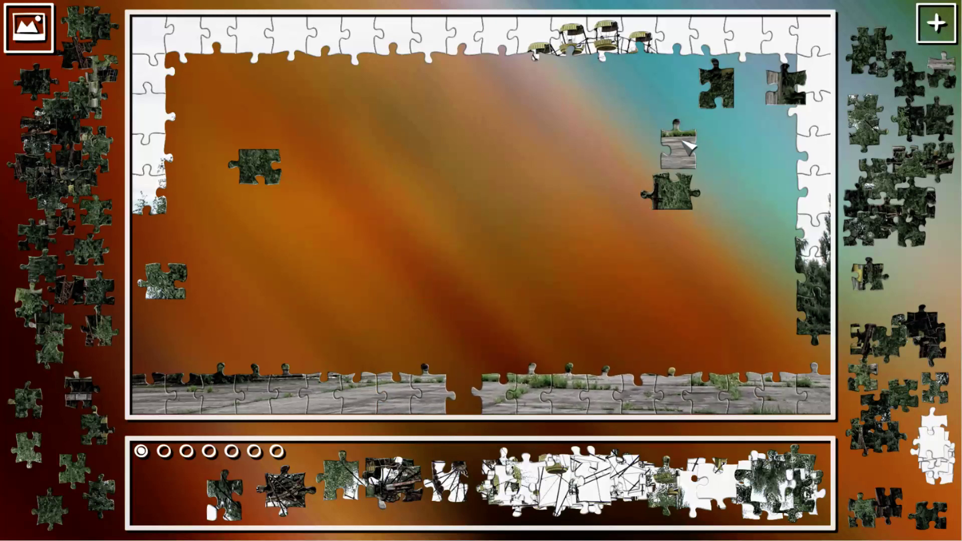
{"action": "left_click_drag", "start_coordinate": [687, 145], "coordinate": [465, 391]}
{"action": "mouse_move", "coordinate": [665, 259]}
{"action": "left_mouse_down"}
{"action": "mouse_move", "coordinate": [672, 201]}
{"action": "mouse_move", "coordinate": [325, 238]}
{"action": "left_mouse_up"}
Step: Rotate a green tree piece and fit green pieces into the lower right border
{"action": "right_click", "coordinate": [269, 170]}
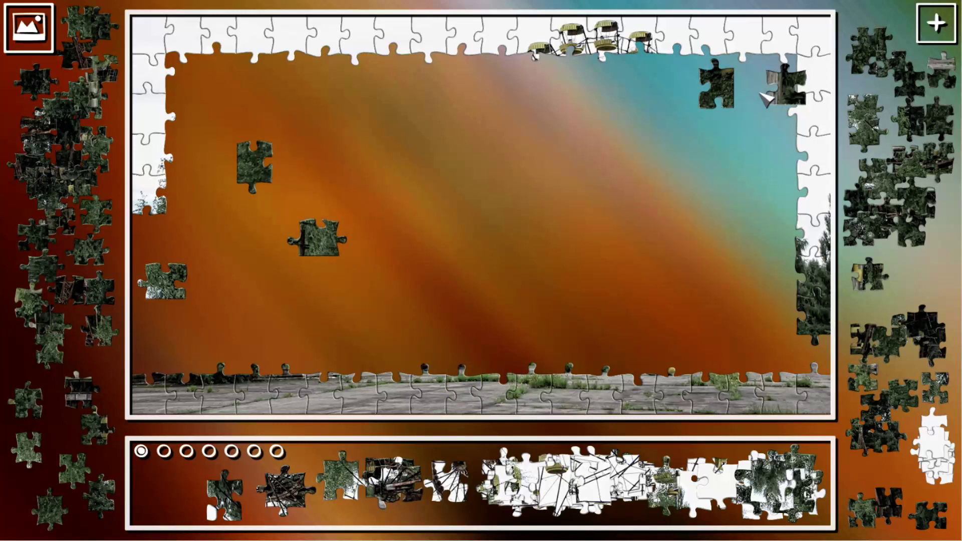
{"action": "left_click_drag", "start_coordinate": [793, 96], "coordinate": [797, 335]}
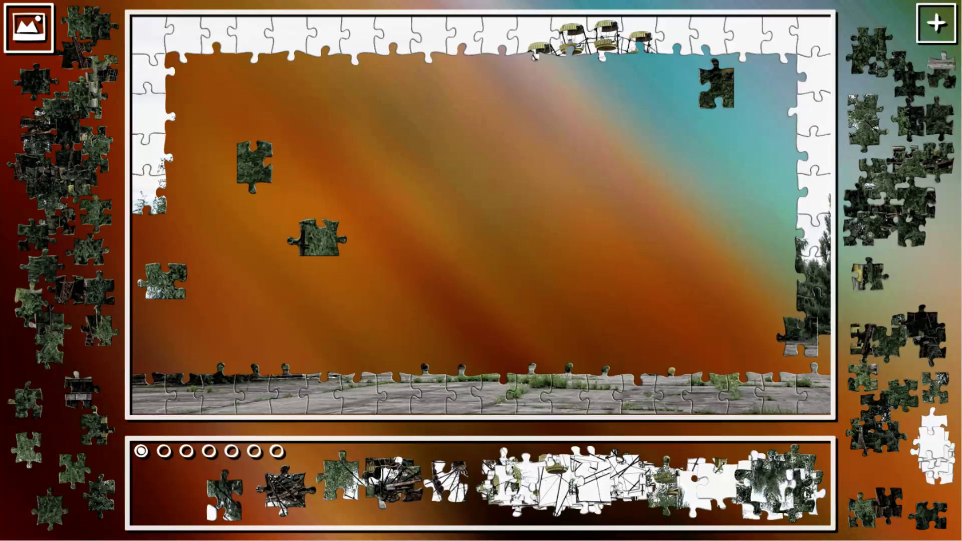
{"action": "left_click_drag", "start_coordinate": [730, 96], "coordinate": [256, 258]}
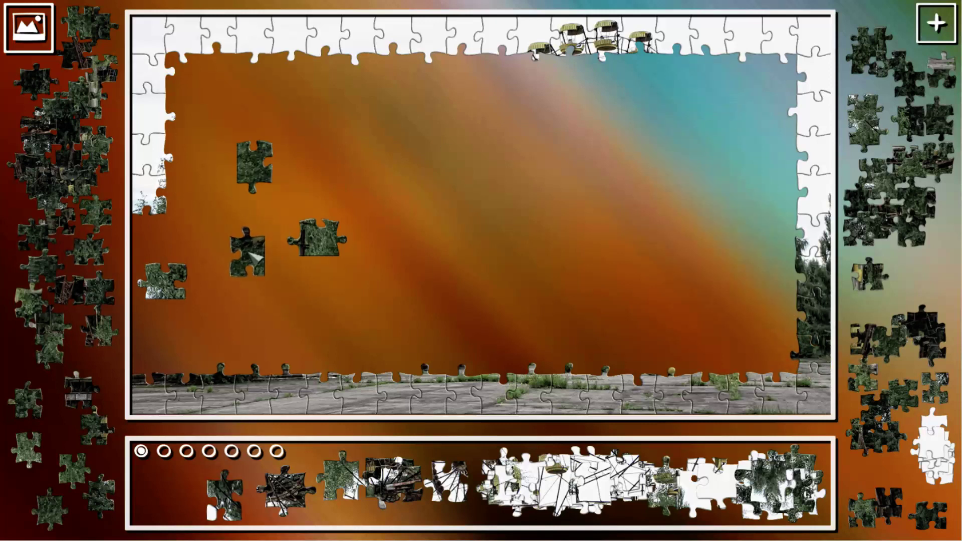
Step: Rotate three more green pieces and stack them into a column on the left border
{"action": "right_click", "coordinate": [256, 258]}
{"action": "left_click_drag", "start_coordinate": [254, 167], "coordinate": [247, 205]}
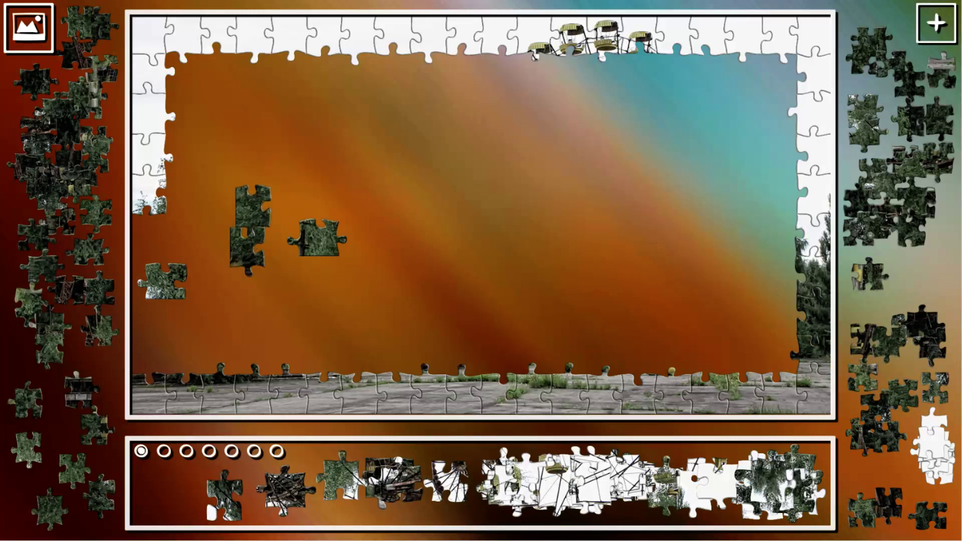
{"action": "right_click", "coordinate": [319, 236]}
{"action": "left_click_drag", "start_coordinate": [319, 235], "coordinate": [250, 161]}
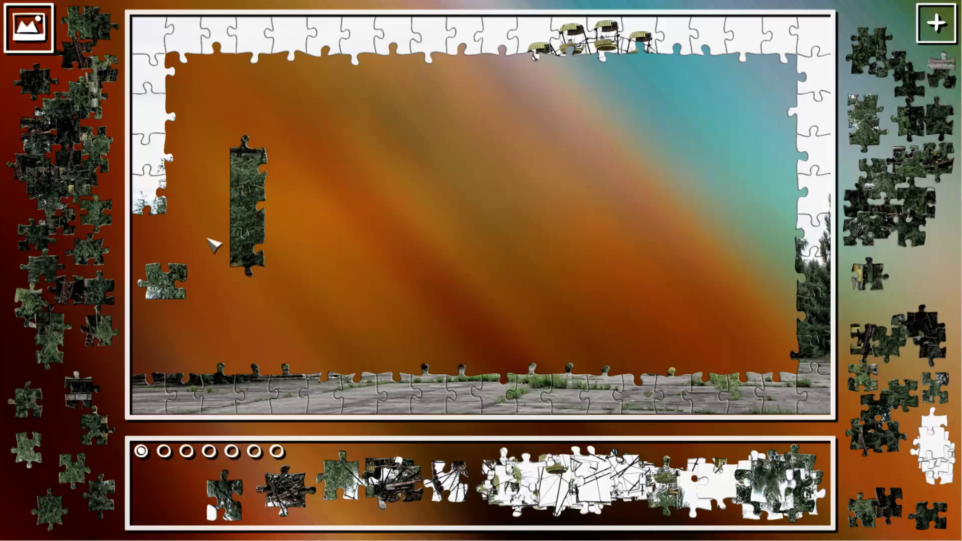
{"action": "right_click", "coordinate": [172, 280]}
{"action": "mouse_move", "coordinate": [172, 279]}
{"action": "left_mouse_down"}
{"action": "mouse_move", "coordinate": [259, 163]}
{"action": "mouse_move", "coordinate": [165, 259]}
{"action": "left_mouse_up"}
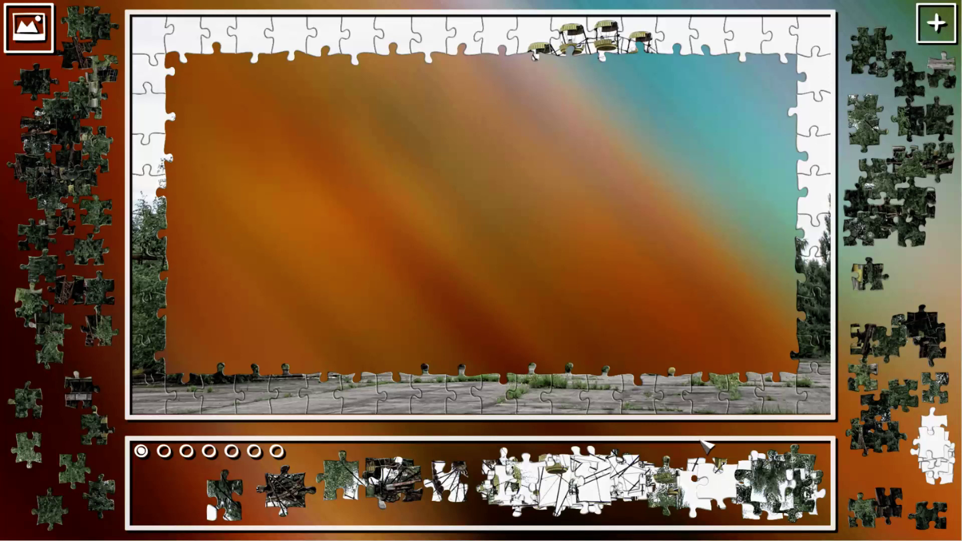
Step: Bring the first white and green tray pieces onto the board's right side, rotating one
{"action": "mouse_move", "coordinate": [771, 477]}
{"action": "left_mouse_down"}
{"action": "mouse_move", "coordinate": [767, 255]}
{"action": "mouse_move", "coordinate": [783, 239]}
{"action": "left_mouse_up"}
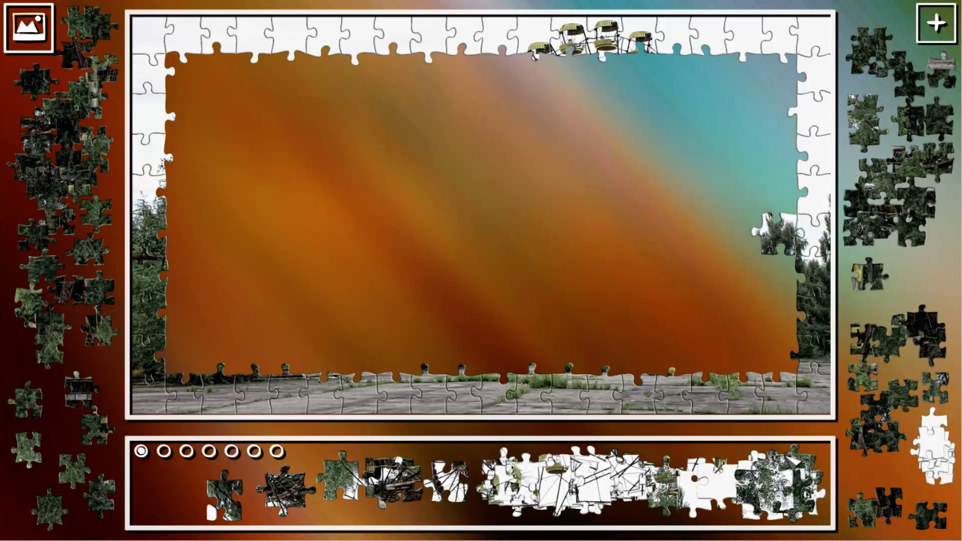
{"action": "mouse_move", "coordinate": [776, 485]}
{"action": "left_mouse_down"}
{"action": "mouse_move", "coordinate": [747, 198]}
{"action": "mouse_move", "coordinate": [735, 180]}
{"action": "left_mouse_up"}
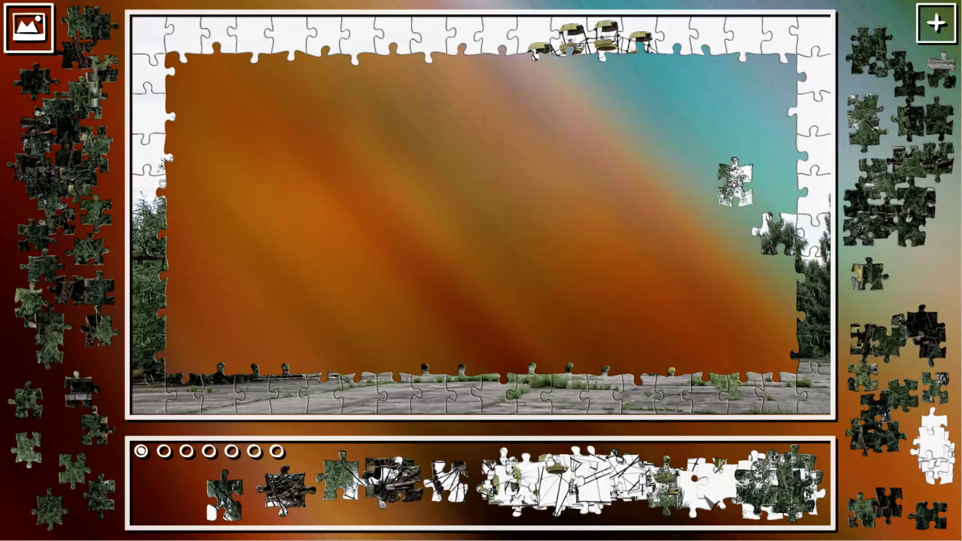
{"action": "mouse_move", "coordinate": [714, 485]}
{"action": "left_mouse_down"}
{"action": "mouse_move", "coordinate": [654, 214]}
{"action": "mouse_move", "coordinate": [777, 180]}
{"action": "mouse_move", "coordinate": [481, 145]}
{"action": "mouse_move", "coordinate": [268, 148]}
{"action": "mouse_move", "coordinate": [685, 116]}
{"action": "mouse_move", "coordinate": [691, 94]}
{"action": "mouse_move", "coordinate": [684, 107]}
{"action": "mouse_move", "coordinate": [705, 139]}
{"action": "left_mouse_up"}
{"action": "left_click_drag", "start_coordinate": [692, 490], "coordinate": [671, 263]}
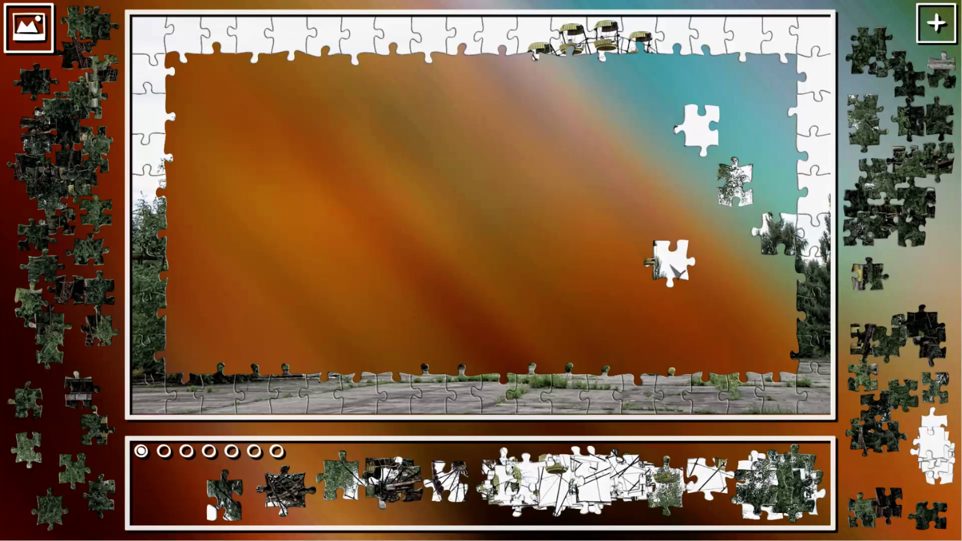
{"action": "right_click", "coordinate": [677, 271]}
{"action": "left_click_drag", "start_coordinate": [711, 479], "coordinate": [604, 188]}
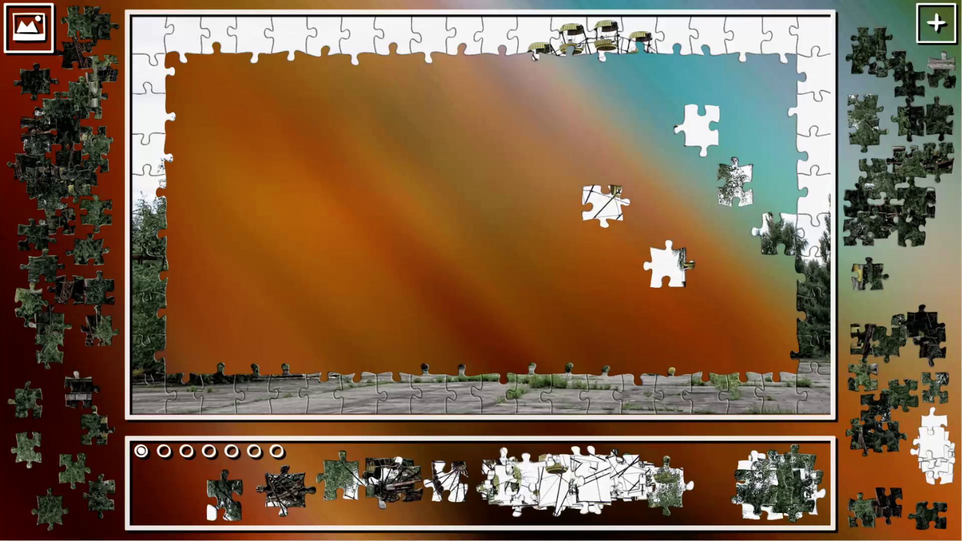
{"action": "mouse_move", "coordinate": [748, 476]}
{"action": "left_mouse_down"}
{"action": "mouse_move", "coordinate": [575, 258]}
{"action": "mouse_move", "coordinate": [746, 323]}
{"action": "mouse_move", "coordinate": [654, 275]}
{"action": "mouse_move", "coordinate": [204, 236]}
{"action": "mouse_move", "coordinate": [391, 228]}
{"action": "mouse_move", "coordinate": [145, 169]}
{"action": "mouse_move", "coordinate": [172, 189]}
{"action": "mouse_move", "coordinate": [353, 215]}
{"action": "left_mouse_up"}
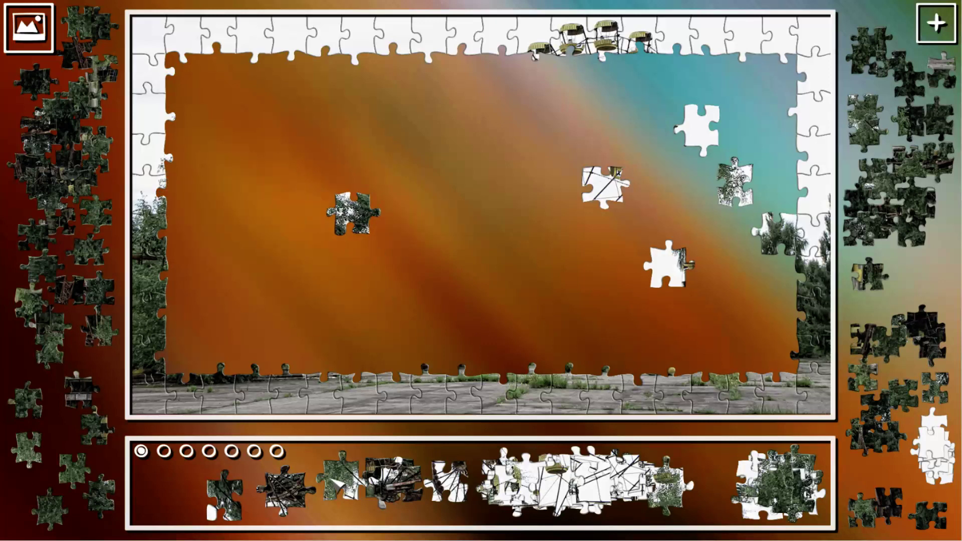
Step: Spread more tree and sky pieces across the upper middle, separating two overlapping pieces
{"action": "left_click_drag", "start_coordinate": [342, 475], "coordinate": [440, 250]}
{"action": "left_click_drag", "start_coordinate": [788, 491], "coordinate": [593, 314]}
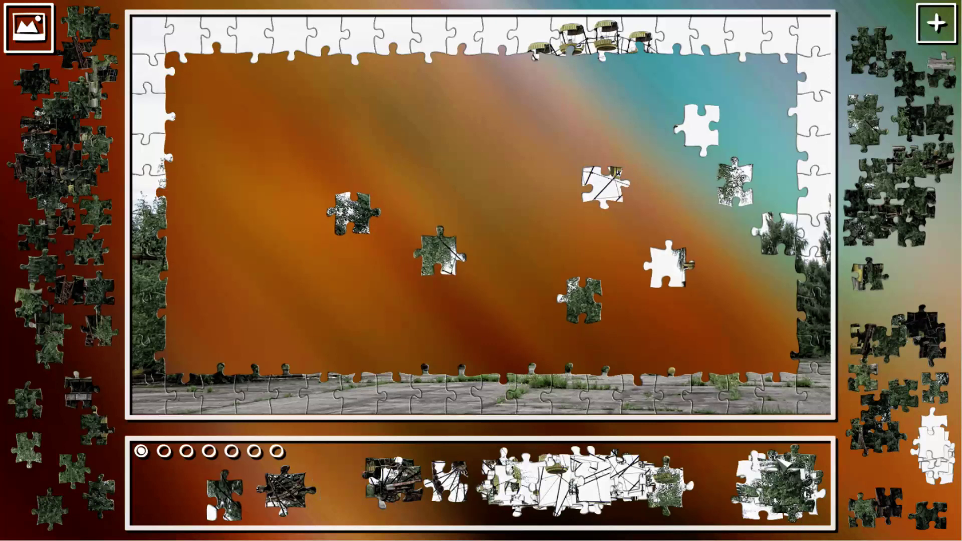
{"action": "left_click_drag", "start_coordinate": [766, 477], "coordinate": [548, 237]}
{"action": "mouse_move", "coordinate": [748, 455]}
{"action": "left_mouse_down"}
{"action": "mouse_move", "coordinate": [785, 167]}
{"action": "mouse_move", "coordinate": [681, 180]}
{"action": "left_mouse_up"}
{"action": "left_click_drag", "start_coordinate": [783, 485], "coordinate": [460, 160]}
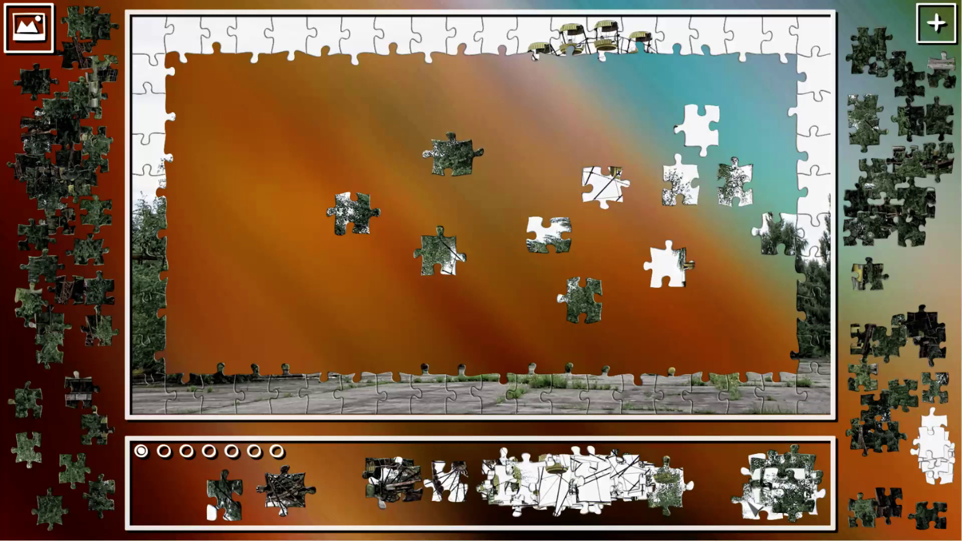
{"action": "mouse_move", "coordinate": [755, 501]}
{"action": "left_mouse_down"}
{"action": "mouse_move", "coordinate": [583, 185]}
{"action": "mouse_move", "coordinate": [530, 160]}
{"action": "mouse_move", "coordinate": [738, 176]}
{"action": "mouse_move", "coordinate": [739, 235]}
{"action": "mouse_move", "coordinate": [768, 185]}
{"action": "mouse_move", "coordinate": [722, 154]}
{"action": "mouse_move", "coordinate": [687, 215]}
{"action": "mouse_move", "coordinate": [712, 190]}
{"action": "mouse_move", "coordinate": [653, 165]}
{"action": "mouse_move", "coordinate": [632, 135]}
{"action": "left_mouse_up"}
{"action": "mouse_move", "coordinate": [605, 186]}
{"action": "left_mouse_down"}
{"action": "mouse_move", "coordinate": [470, 208]}
{"action": "mouse_move", "coordinate": [539, 134]}
{"action": "mouse_move", "coordinate": [564, 76]}
{"action": "mouse_move", "coordinate": [617, 73]}
{"action": "mouse_move", "coordinate": [564, 82]}
{"action": "mouse_move", "coordinate": [546, 116]}
{"action": "left_mouse_up"}
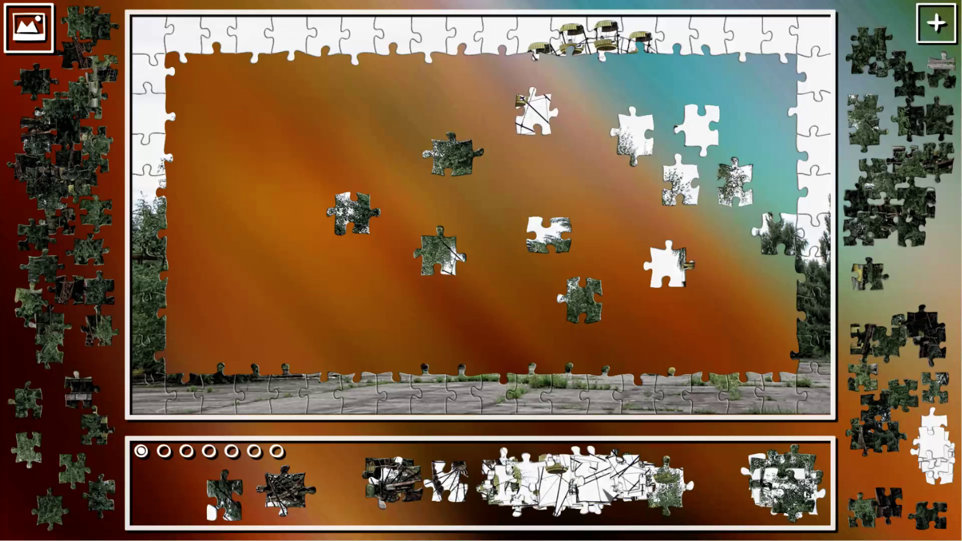
{"action": "mouse_move", "coordinate": [602, 481]}
{"action": "left_mouse_down"}
{"action": "mouse_move", "coordinate": [557, 109]}
{"action": "mouse_move", "coordinate": [662, 94]}
{"action": "mouse_move", "coordinate": [642, 79]}
{"action": "mouse_move", "coordinate": [580, 158]}
{"action": "mouse_move", "coordinate": [570, 112]}
{"action": "mouse_move", "coordinate": [629, 466]}
{"action": "mouse_move", "coordinate": [590, 493]}
{"action": "left_mouse_up"}
Step: Lay out more green, white and green-and-white pieces across the centre and right
{"action": "mouse_move", "coordinate": [670, 482]}
{"action": "left_mouse_down"}
{"action": "mouse_move", "coordinate": [682, 440]}
{"action": "mouse_move", "coordinate": [628, 241]}
{"action": "mouse_move", "coordinate": [611, 258]}
{"action": "mouse_move", "coordinate": [612, 242]}
{"action": "mouse_move", "coordinate": [682, 294]}
{"action": "mouse_move", "coordinate": [512, 300]}
{"action": "left_mouse_up"}
{"action": "mouse_move", "coordinate": [790, 489]}
{"action": "left_mouse_down"}
{"action": "mouse_move", "coordinate": [587, 212]}
{"action": "mouse_move", "coordinate": [604, 202]}
{"action": "left_mouse_up"}
{"action": "mouse_move", "coordinate": [781, 481]}
{"action": "left_mouse_down"}
{"action": "mouse_move", "coordinate": [467, 360]}
{"action": "mouse_move", "coordinate": [449, 336]}
{"action": "left_mouse_up"}
{"action": "mouse_move", "coordinate": [786, 482]}
{"action": "left_mouse_down"}
{"action": "mouse_move", "coordinate": [666, 394]}
{"action": "mouse_move", "coordinate": [340, 282]}
{"action": "left_mouse_up"}
{"action": "mouse_move", "coordinate": [780, 482]}
{"action": "left_mouse_down"}
{"action": "mouse_move", "coordinate": [497, 233]}
{"action": "mouse_move", "coordinate": [299, 144]}
{"action": "left_mouse_up"}
{"action": "mouse_move", "coordinate": [789, 479]}
{"action": "left_mouse_down"}
{"action": "mouse_move", "coordinate": [716, 404]}
{"action": "mouse_move", "coordinate": [714, 325]}
{"action": "left_mouse_up"}
{"action": "left_click_drag", "start_coordinate": [781, 478], "coordinate": [481, 202]}
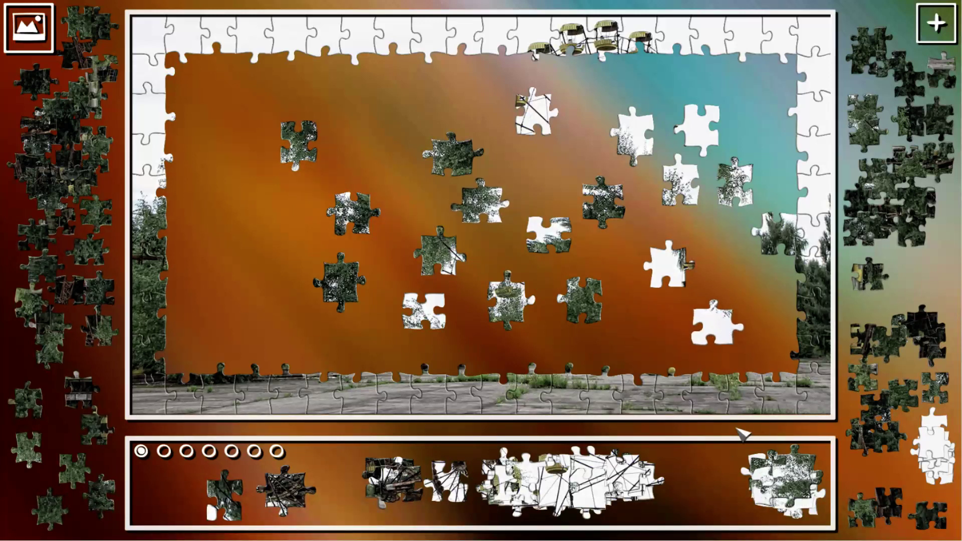
{"action": "left_click_drag", "start_coordinate": [796, 483], "coordinate": [751, 281]}
Step: Place the last white and green-and-white pieces mostly along the left side
{"action": "left_click_drag", "start_coordinate": [788, 489], "coordinate": [641, 331]}
{"action": "left_click_drag", "start_coordinate": [775, 488], "coordinate": [273, 208]}
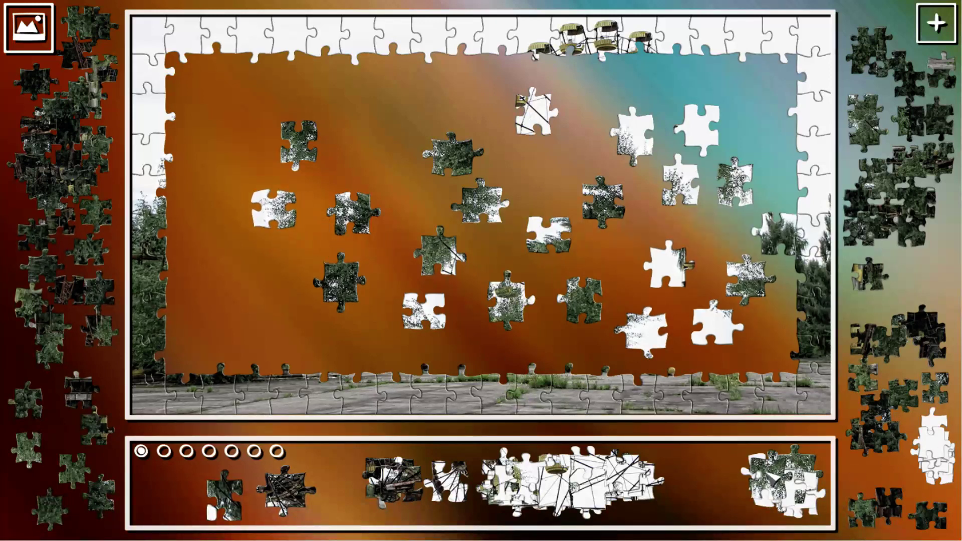
{"action": "mouse_move", "coordinate": [766, 467]}
{"action": "left_mouse_down"}
{"action": "mouse_move", "coordinate": [440, 232]}
{"action": "mouse_move", "coordinate": [374, 132]}
{"action": "left_mouse_up"}
{"action": "left_click_drag", "start_coordinate": [780, 490], "coordinate": [273, 280]}
{"action": "left_click_drag", "start_coordinate": [793, 483], "coordinate": [229, 225]}
{"action": "mouse_move", "coordinate": [775, 475]}
{"action": "left_mouse_down"}
{"action": "mouse_move", "coordinate": [322, 184]}
{"action": "mouse_move", "coordinate": [227, 136]}
{"action": "left_mouse_up"}
{"action": "mouse_move", "coordinate": [795, 460]}
{"action": "left_mouse_down"}
{"action": "mouse_move", "coordinate": [608, 322]}
{"action": "mouse_move", "coordinate": [603, 243]}
{"action": "mouse_move", "coordinate": [610, 254]}
{"action": "left_mouse_up"}
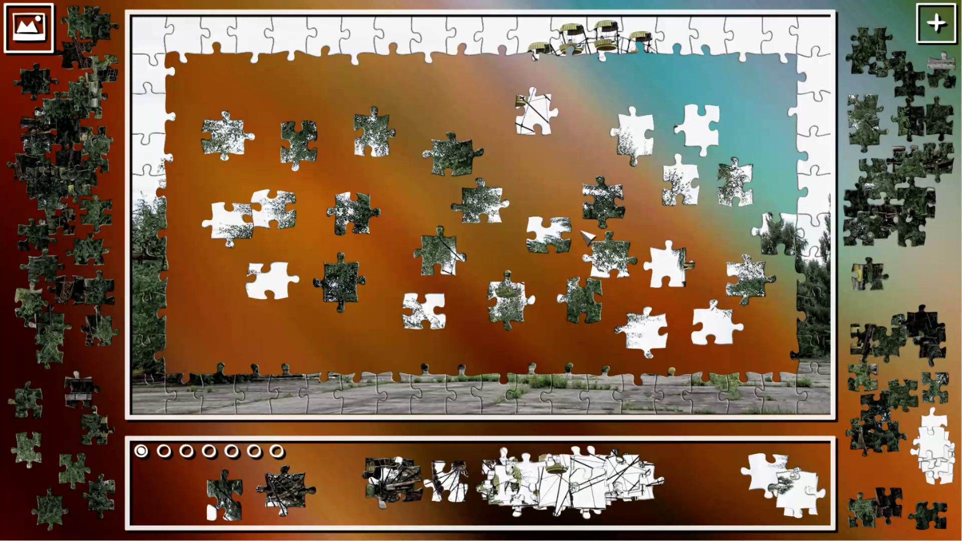
Step: Lay three more white sky pieces on the board and move loose white pieces into clear spots
{"action": "left_click_drag", "start_coordinate": [763, 470], "coordinate": [542, 188]}
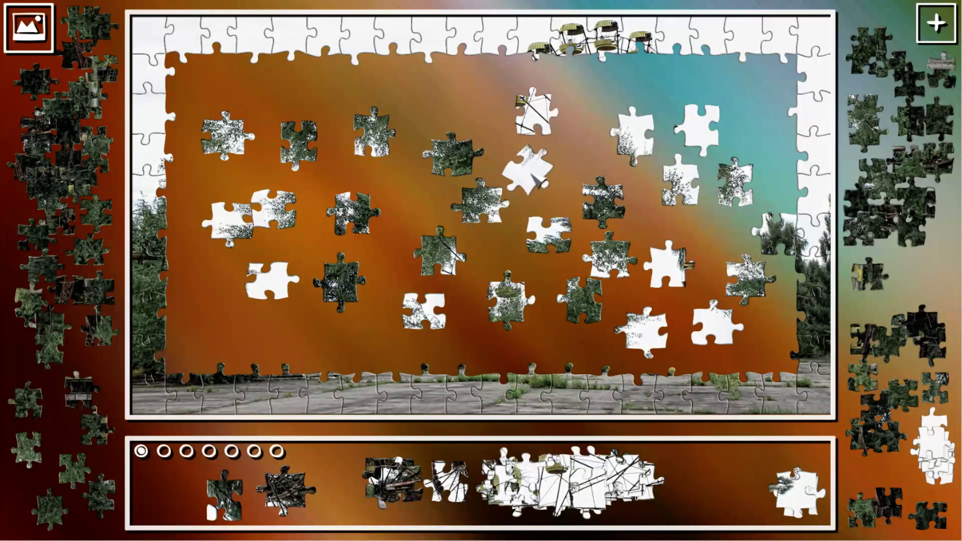
{"action": "left_click_drag", "start_coordinate": [794, 496], "coordinate": [464, 108]}
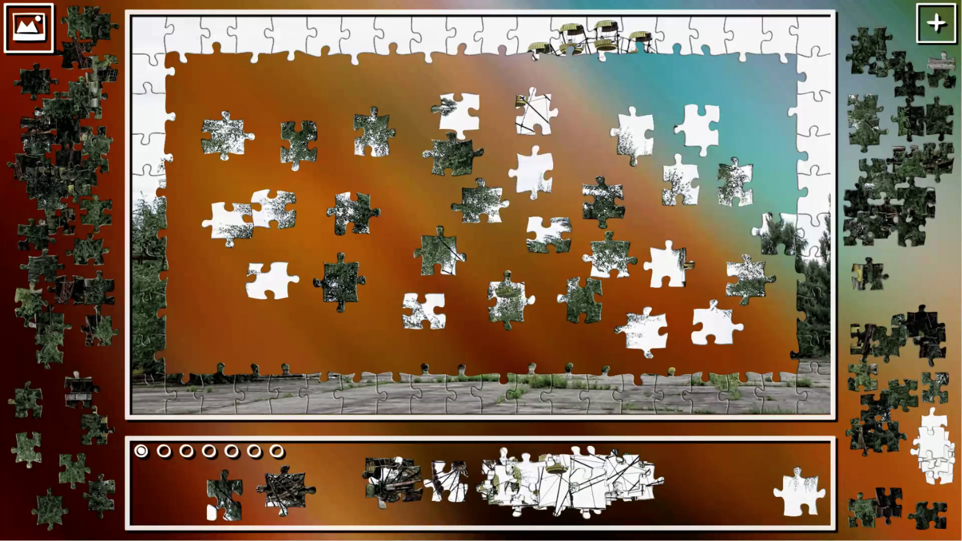
{"action": "mouse_move", "coordinate": [799, 493]}
{"action": "left_mouse_down"}
{"action": "mouse_move", "coordinate": [409, 286]}
{"action": "mouse_move", "coordinate": [404, 203]}
{"action": "mouse_move", "coordinate": [755, 206]}
{"action": "mouse_move", "coordinate": [785, 160]}
{"action": "mouse_move", "coordinate": [756, 139]}
{"action": "left_mouse_up"}
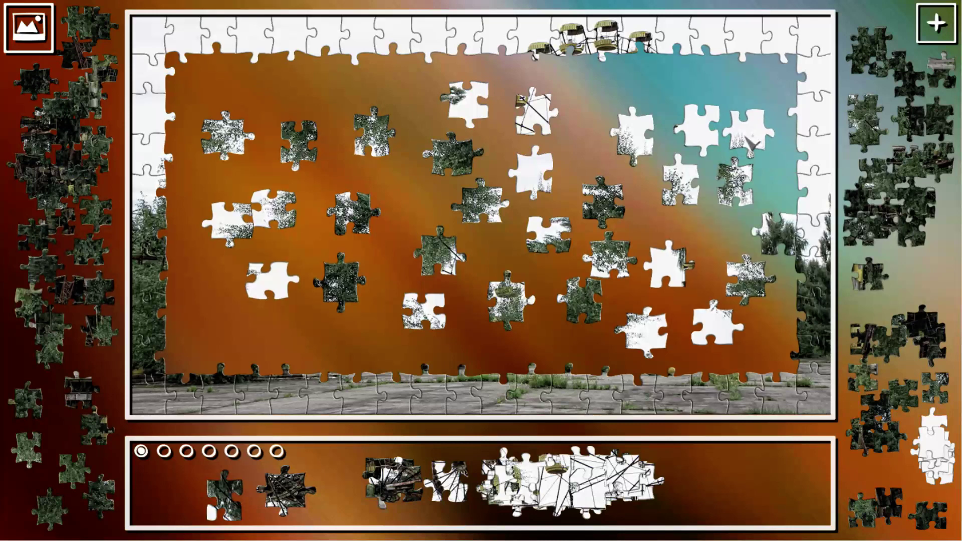
{"action": "mouse_move", "coordinate": [689, 185]}
{"action": "left_mouse_down"}
{"action": "mouse_move", "coordinate": [715, 134]}
{"action": "mouse_move", "coordinate": [674, 171]}
{"action": "mouse_move", "coordinate": [659, 215]}
{"action": "left_mouse_up"}
{"action": "mouse_move", "coordinate": [748, 135]}
{"action": "left_mouse_down"}
{"action": "mouse_move", "coordinate": [590, 172]}
{"action": "mouse_move", "coordinate": [580, 182]}
{"action": "left_mouse_up"}
{"action": "mouse_move", "coordinate": [730, 197]}
{"action": "left_mouse_down"}
{"action": "mouse_move", "coordinate": [539, 234]}
{"action": "mouse_move", "coordinate": [537, 222]}
{"action": "mouse_move", "coordinate": [496, 257]}
{"action": "left_mouse_up"}
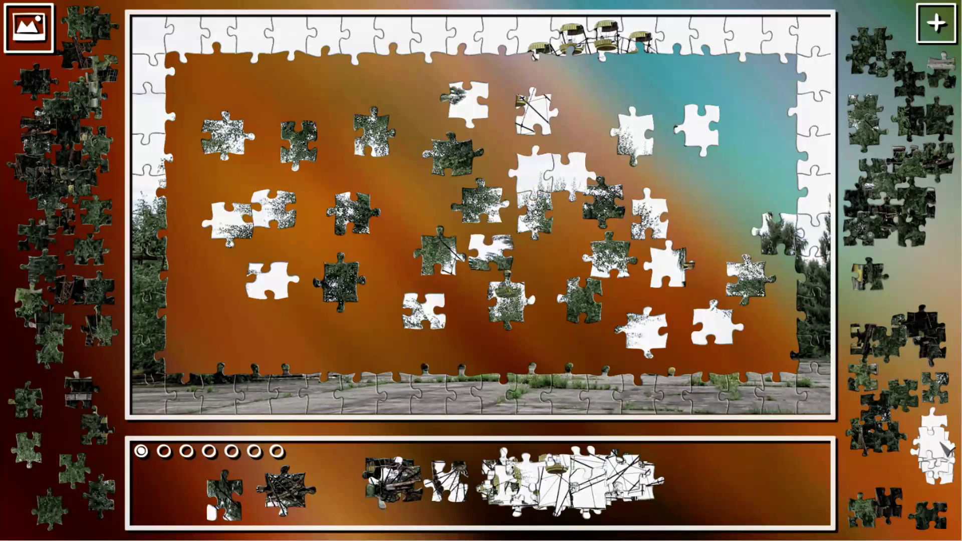
Step: Bring the last white pieces from the right-hand pile and fit sky pieces into the top border
{"action": "mouse_move", "coordinate": [932, 448]}
{"action": "left_mouse_down"}
{"action": "mouse_move", "coordinate": [765, 150]}
{"action": "mouse_move", "coordinate": [766, 97]}
{"action": "left_mouse_up"}
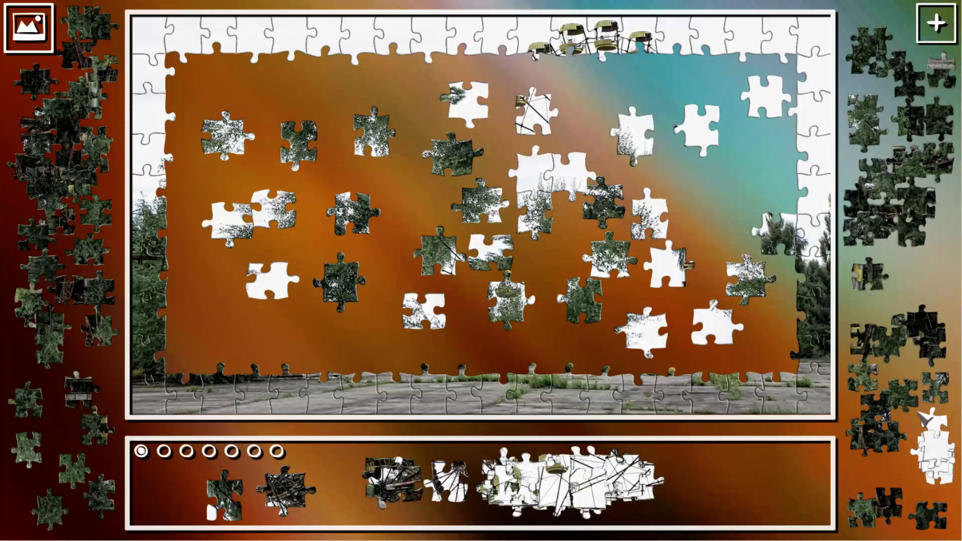
{"action": "left_click_drag", "start_coordinate": [930, 428], "coordinate": [469, 75]}
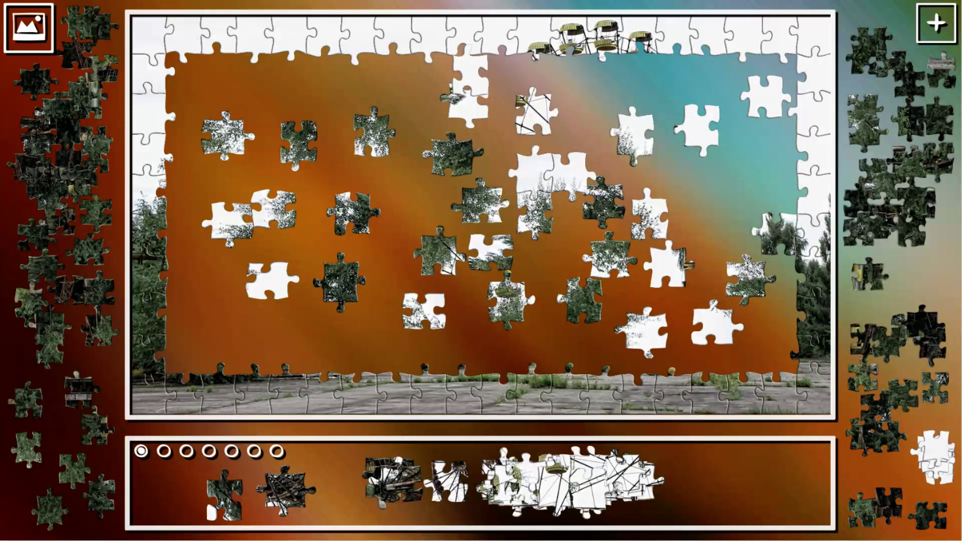
{"action": "left_click_drag", "start_coordinate": [477, 91], "coordinate": [408, 192]}
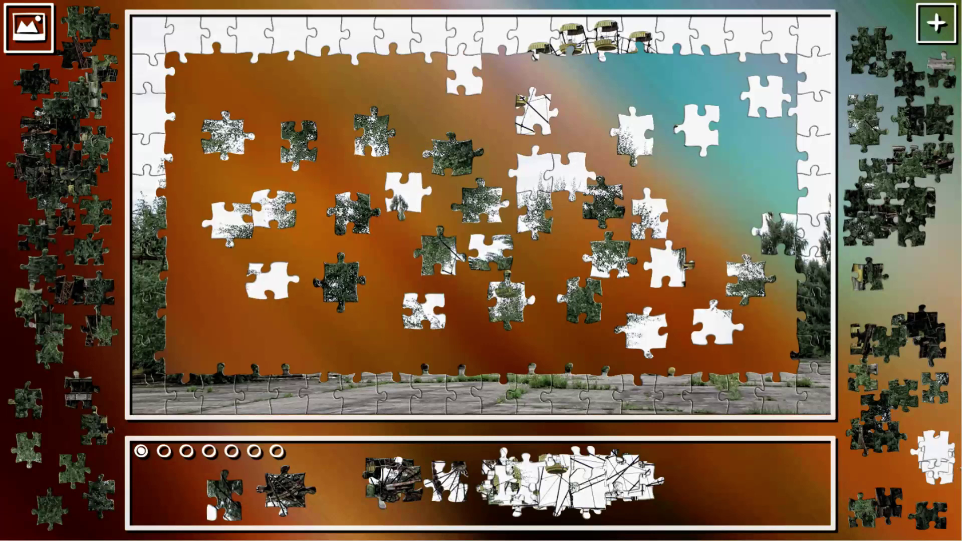
{"action": "mouse_move", "coordinate": [931, 436]}
{"action": "left_mouse_down"}
{"action": "mouse_move", "coordinate": [706, 79]}
{"action": "mouse_move", "coordinate": [775, 149]}
{"action": "mouse_move", "coordinate": [437, 84]}
{"action": "mouse_move", "coordinate": [650, 79]}
{"action": "mouse_move", "coordinate": [527, 87]}
{"action": "mouse_move", "coordinate": [254, 75]}
{"action": "left_mouse_up"}
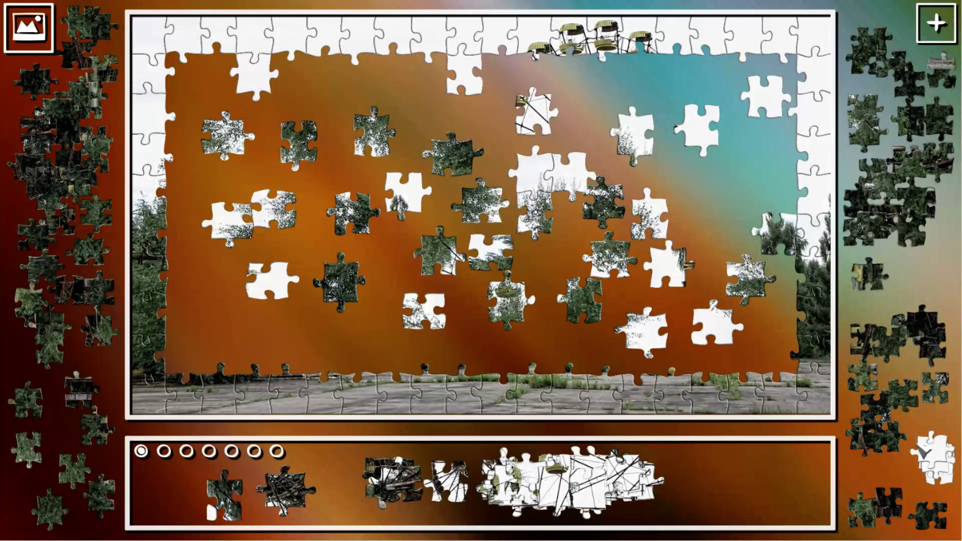
{"action": "mouse_move", "coordinate": [924, 449]}
{"action": "left_mouse_down"}
{"action": "mouse_move", "coordinate": [512, 154]}
{"action": "mouse_move", "coordinate": [388, 90]}
{"action": "mouse_move", "coordinate": [324, 84]}
{"action": "mouse_move", "coordinate": [706, 90]}
{"action": "mouse_move", "coordinate": [199, 77]}
{"action": "mouse_move", "coordinate": [322, 84]}
{"action": "mouse_move", "coordinate": [344, 96]}
{"action": "mouse_move", "coordinate": [349, 86]}
{"action": "mouse_move", "coordinate": [437, 91]}
{"action": "mouse_move", "coordinate": [294, 75]}
{"action": "mouse_move", "coordinate": [635, 87]}
{"action": "mouse_move", "coordinate": [771, 76]}
{"action": "mouse_move", "coordinate": [485, 90]}
{"action": "mouse_move", "coordinate": [398, 78]}
{"action": "mouse_move", "coordinate": [463, 105]}
{"action": "mouse_move", "coordinate": [492, 84]}
{"action": "mouse_move", "coordinate": [398, 69]}
{"action": "mouse_move", "coordinate": [226, 70]}
{"action": "mouse_move", "coordinate": [653, 103]}
{"action": "mouse_move", "coordinate": [677, 75]}
{"action": "mouse_move", "coordinate": [692, 74]}
{"action": "mouse_move", "coordinate": [756, 162]}
{"action": "mouse_move", "coordinate": [774, 155]}
{"action": "mouse_move", "coordinate": [776, 180]}
{"action": "mouse_move", "coordinate": [205, 111]}
{"action": "mouse_move", "coordinate": [338, 106]}
{"action": "mouse_move", "coordinate": [745, 169]}
{"action": "left_mouse_up"}
Step: Fit sky pieces into the top-right border and join a white piece to the right edge
{"action": "mouse_move", "coordinate": [768, 106]}
{"action": "left_mouse_down"}
{"action": "mouse_move", "coordinate": [755, 81]}
{"action": "mouse_move", "coordinate": [778, 75]}
{"action": "mouse_move", "coordinate": [434, 83]}
{"action": "left_mouse_up"}
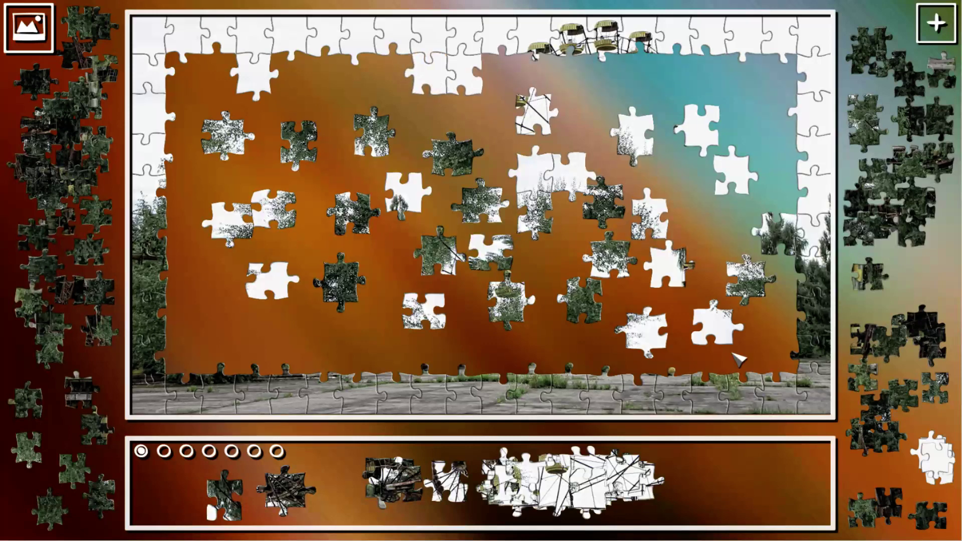
{"action": "mouse_move", "coordinate": [624, 128]}
{"action": "left_mouse_down"}
{"action": "mouse_move", "coordinate": [774, 113]}
{"action": "mouse_move", "coordinate": [768, 89]}
{"action": "mouse_move", "coordinate": [779, 79]}
{"action": "left_mouse_up"}
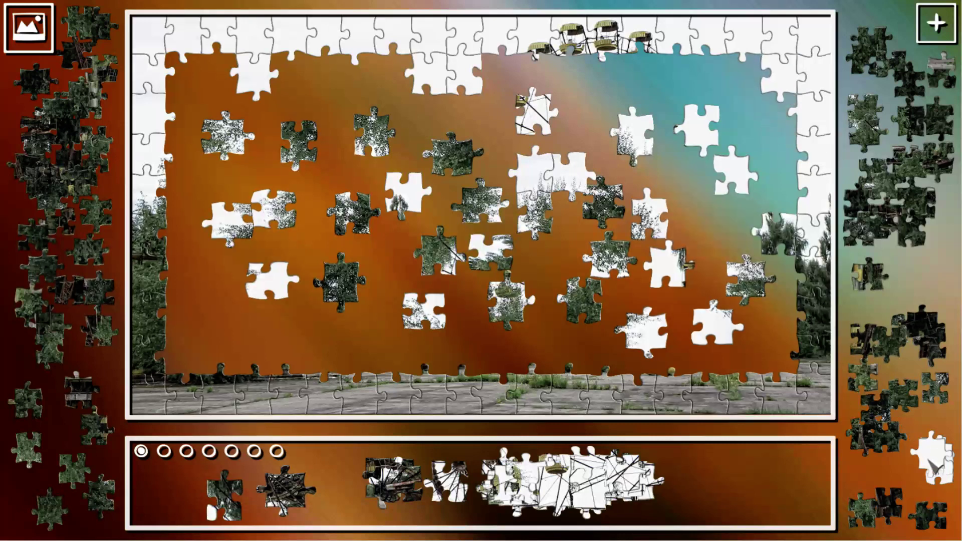
{"action": "mouse_move", "coordinate": [934, 467]}
{"action": "left_mouse_down"}
{"action": "mouse_move", "coordinate": [727, 129]}
{"action": "mouse_move", "coordinate": [711, 84]}
{"action": "mouse_move", "coordinate": [301, 83]}
{"action": "mouse_move", "coordinate": [497, 79]}
{"action": "mouse_move", "coordinate": [466, 84]}
{"action": "mouse_move", "coordinate": [446, 125]}
{"action": "mouse_move", "coordinate": [312, 97]}
{"action": "left_mouse_up"}
{"action": "left_click_drag", "start_coordinate": [699, 125], "coordinate": [771, 154]}
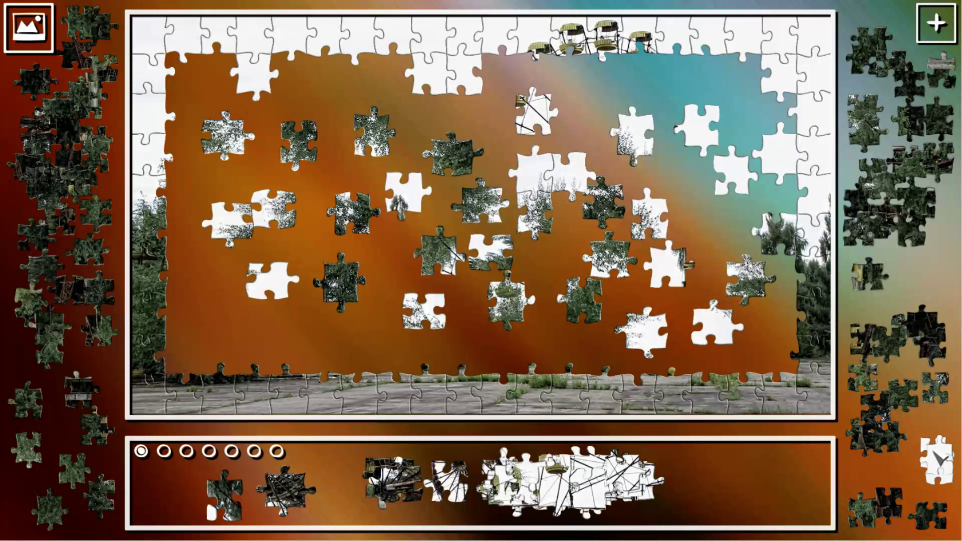
{"action": "mouse_move", "coordinate": [936, 455]}
{"action": "left_mouse_down"}
{"action": "mouse_move", "coordinate": [761, 131]}
{"action": "mouse_move", "coordinate": [741, 125]}
{"action": "mouse_move", "coordinate": [752, 98]}
{"action": "left_mouse_up"}
Step: Add more sky pieces to the top-right group, then fit a white piece near the top-left border
{"action": "mouse_move", "coordinate": [943, 473]}
{"action": "left_mouse_down"}
{"action": "mouse_move", "coordinate": [706, 90]}
{"action": "mouse_move", "coordinate": [724, 130]}
{"action": "mouse_move", "coordinate": [750, 130]}
{"action": "mouse_move", "coordinate": [774, 178]}
{"action": "mouse_move", "coordinate": [435, 81]}
{"action": "mouse_move", "coordinate": [287, 76]}
{"action": "left_mouse_up"}
{"action": "mouse_move", "coordinate": [614, 103]}
{"action": "left_mouse_down"}
{"action": "mouse_move", "coordinate": [666, 96]}
{"action": "mouse_move", "coordinate": [737, 136]}
{"action": "mouse_move", "coordinate": [756, 121]}
{"action": "left_mouse_up"}
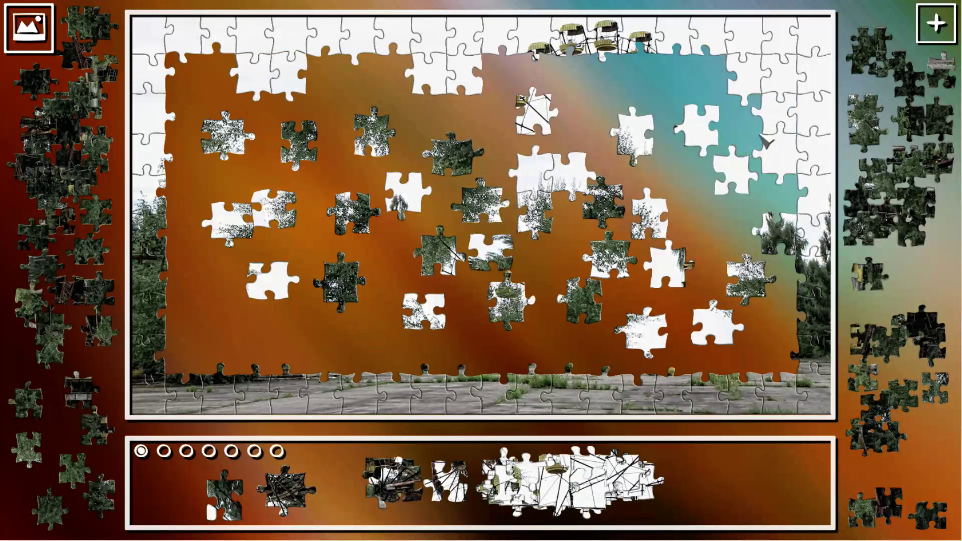
{"action": "mouse_move", "coordinate": [733, 173]}
{"action": "left_mouse_down"}
{"action": "mouse_move", "coordinate": [747, 124]}
{"action": "mouse_move", "coordinate": [726, 127]}
{"action": "mouse_move", "coordinate": [710, 165]}
{"action": "left_mouse_up"}
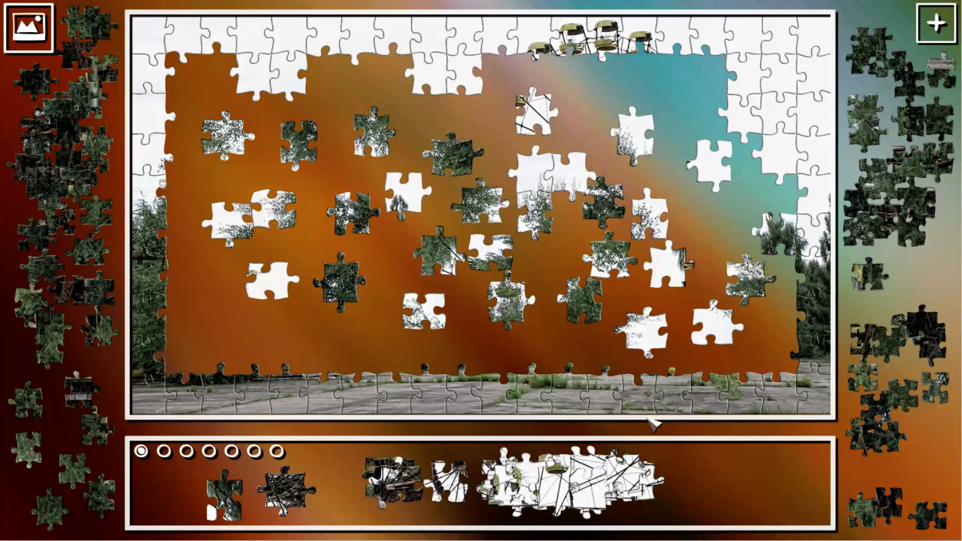
{"action": "left_click_drag", "start_coordinate": [408, 211], "coordinate": [374, 345]}
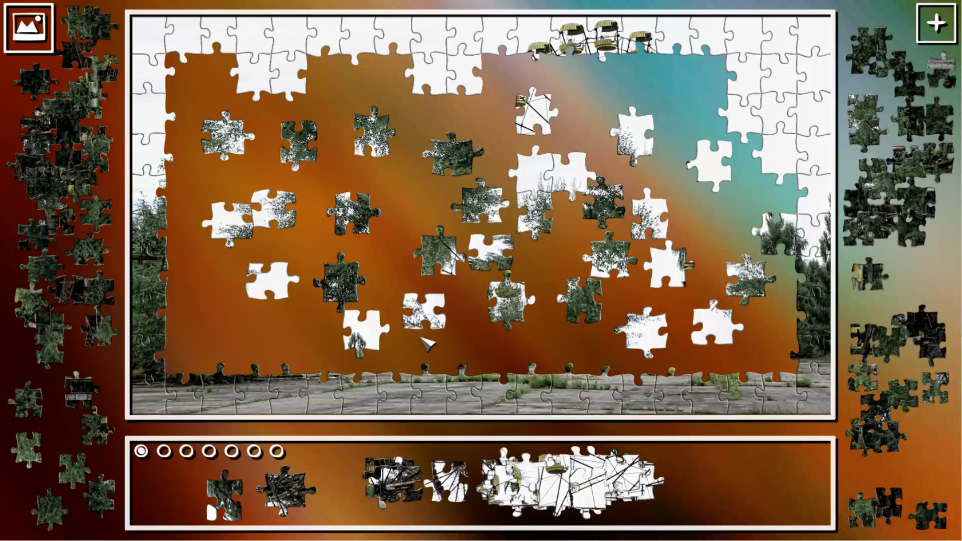
{"action": "mouse_move", "coordinate": [373, 345]}
{"action": "left_mouse_down"}
{"action": "mouse_move", "coordinate": [188, 83]}
{"action": "mouse_move", "coordinate": [199, 82]}
{"action": "mouse_move", "coordinate": [214, 132]}
{"action": "mouse_move", "coordinate": [190, 162]}
{"action": "left_mouse_up"}
Step: Move a tree piece lower and fit white sky pieces into the top border gaps
{"action": "mouse_move", "coordinate": [228, 136]}
{"action": "left_mouse_down"}
{"action": "mouse_move", "coordinate": [329, 186]}
{"action": "mouse_move", "coordinate": [218, 280]}
{"action": "left_mouse_up"}
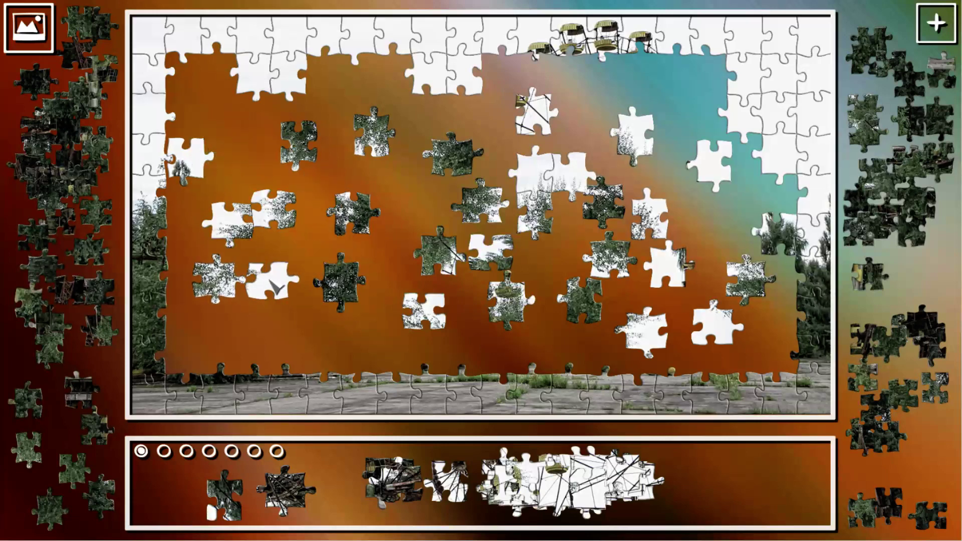
{"action": "mouse_move", "coordinate": [277, 287]}
{"action": "left_mouse_down"}
{"action": "mouse_move", "coordinate": [373, 110]}
{"action": "mouse_move", "coordinate": [347, 94]}
{"action": "mouse_move", "coordinate": [395, 75]}
{"action": "left_mouse_up"}
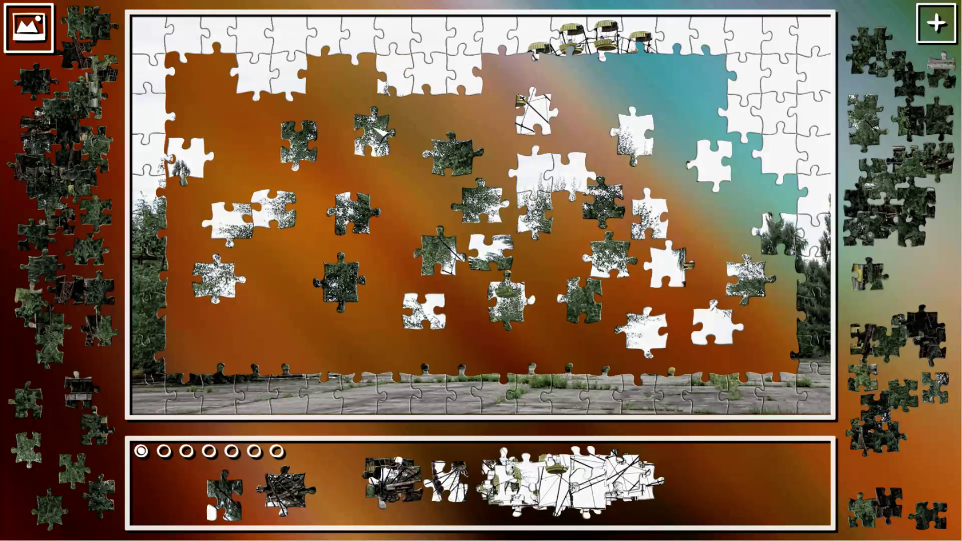
{"action": "left_click_drag", "start_coordinate": [553, 191], "coordinate": [327, 106]}
{"action": "left_click_drag", "start_coordinate": [374, 132], "coordinate": [398, 207]}
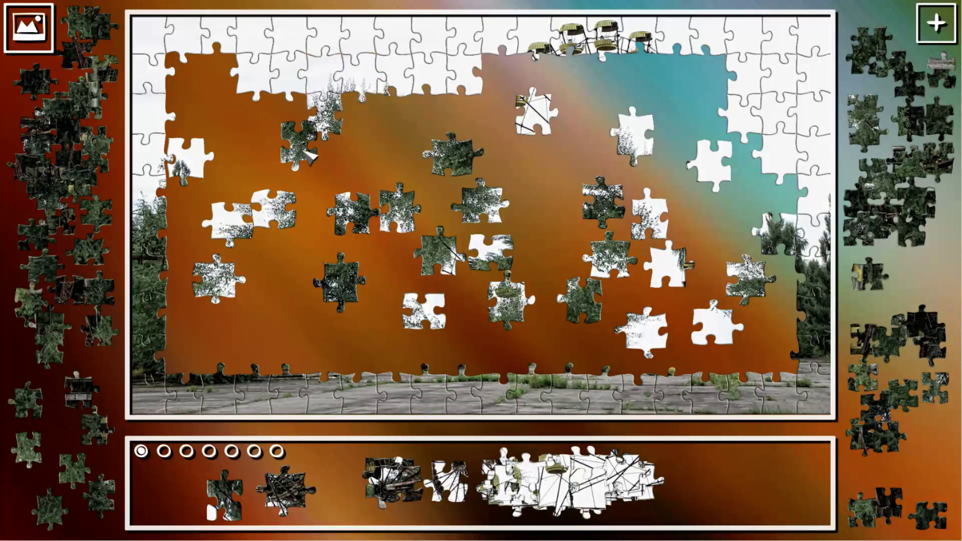
Step: Sort green tree and white-green pieces around the middle, joining two tree pieces
{"action": "mouse_move", "coordinate": [309, 152]}
{"action": "left_mouse_down"}
{"action": "mouse_move", "coordinate": [401, 160]}
{"action": "mouse_move", "coordinate": [470, 146]}
{"action": "left_mouse_up"}
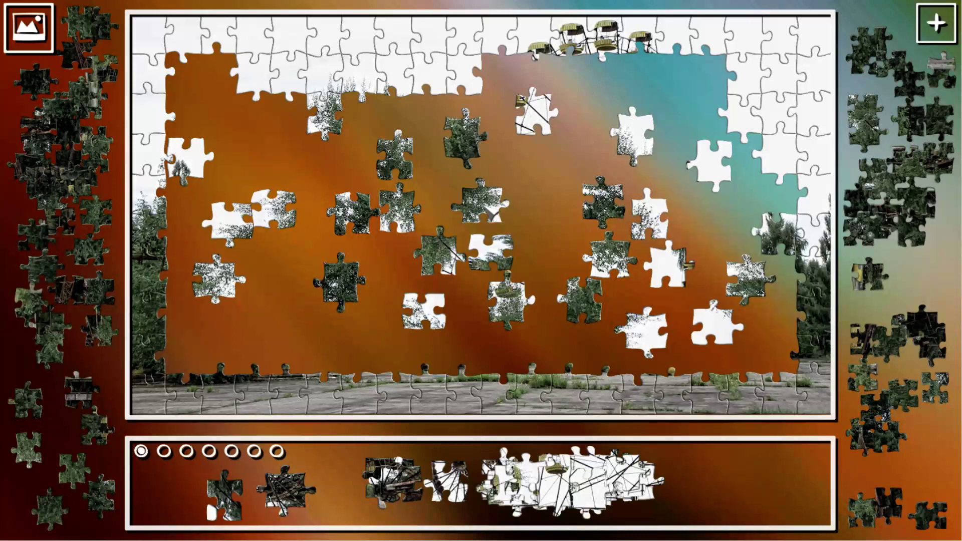
{"action": "mouse_move", "coordinate": [493, 214]}
{"action": "left_mouse_down"}
{"action": "mouse_move", "coordinate": [241, 149]}
{"action": "mouse_move", "coordinate": [315, 155]}
{"action": "mouse_move", "coordinate": [391, 125]}
{"action": "left_mouse_up"}
{"action": "mouse_move", "coordinate": [493, 252]}
{"action": "left_mouse_down"}
{"action": "mouse_move", "coordinate": [495, 225]}
{"action": "mouse_move", "coordinate": [244, 161]}
{"action": "mouse_move", "coordinate": [728, 197]}
{"action": "mouse_move", "coordinate": [740, 232]}
{"action": "left_mouse_up"}
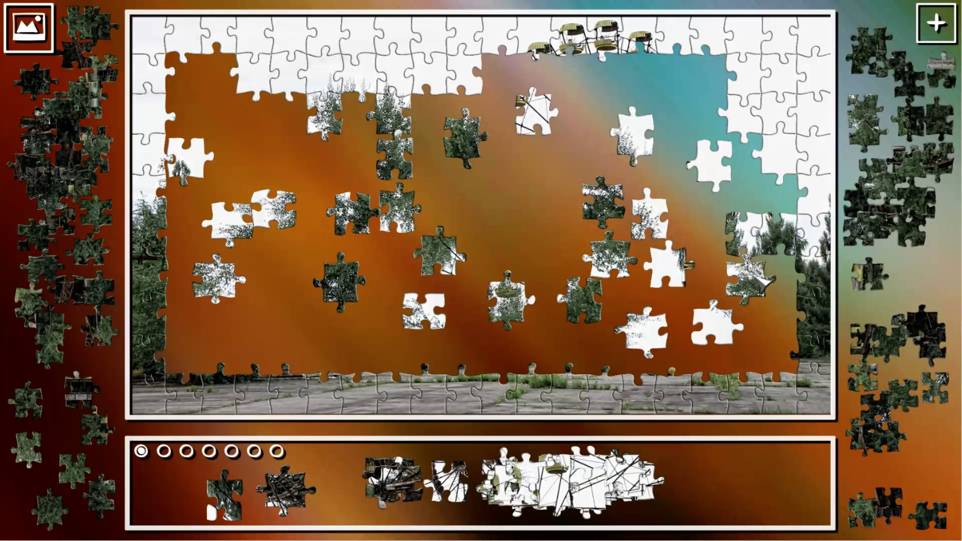
{"action": "mouse_move", "coordinate": [748, 280]}
{"action": "left_mouse_down"}
{"action": "mouse_move", "coordinate": [535, 207]}
{"action": "mouse_move", "coordinate": [775, 199]}
{"action": "mouse_move", "coordinate": [536, 202]}
{"action": "left_mouse_up"}
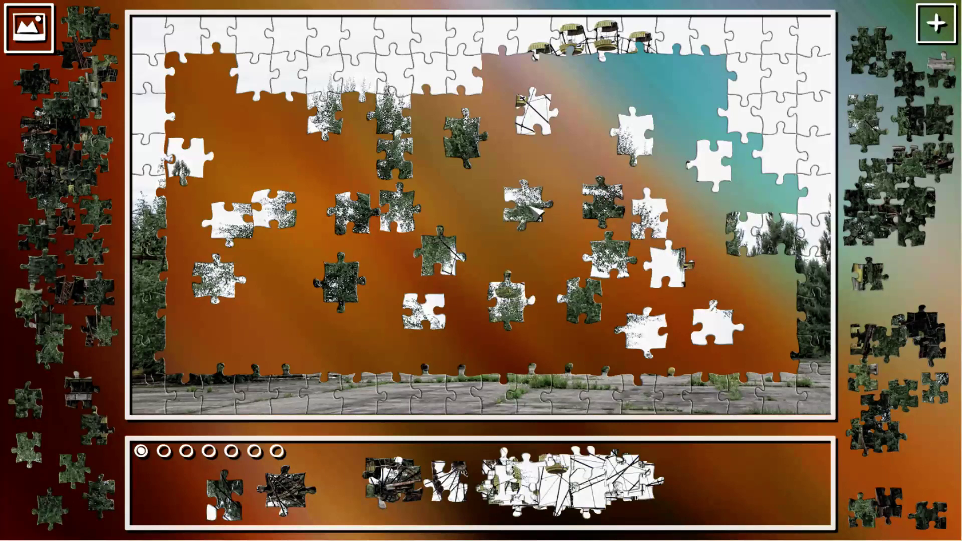
{"action": "mouse_move", "coordinate": [632, 139]}
{"action": "left_mouse_down"}
{"action": "mouse_move", "coordinate": [700, 125]}
{"action": "mouse_move", "coordinate": [429, 117]}
{"action": "mouse_move", "coordinate": [575, 157]}
{"action": "mouse_move", "coordinate": [648, 161]}
{"action": "mouse_move", "coordinate": [230, 188]}
{"action": "mouse_move", "coordinate": [195, 226]}
{"action": "mouse_move", "coordinate": [696, 208]}
{"action": "mouse_move", "coordinate": [713, 226]}
{"action": "mouse_move", "coordinate": [653, 174]}
{"action": "mouse_move", "coordinate": [650, 138]}
{"action": "left_mouse_up"}
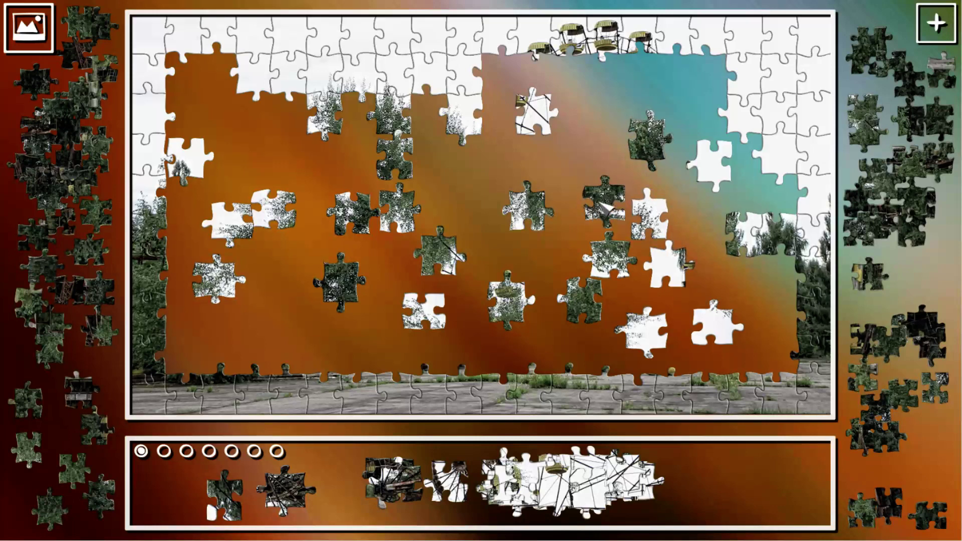
{"action": "mouse_move", "coordinate": [618, 199]}
{"action": "left_mouse_down"}
{"action": "mouse_move", "coordinate": [719, 237]}
{"action": "mouse_move", "coordinate": [604, 201]}
{"action": "mouse_move", "coordinate": [601, 187]}
{"action": "left_mouse_up"}
{"action": "mouse_move", "coordinate": [597, 251]}
{"action": "left_mouse_down"}
{"action": "mouse_move", "coordinate": [474, 175]}
{"action": "mouse_move", "coordinate": [484, 200]}
{"action": "mouse_move", "coordinate": [199, 197]}
{"action": "left_mouse_up"}
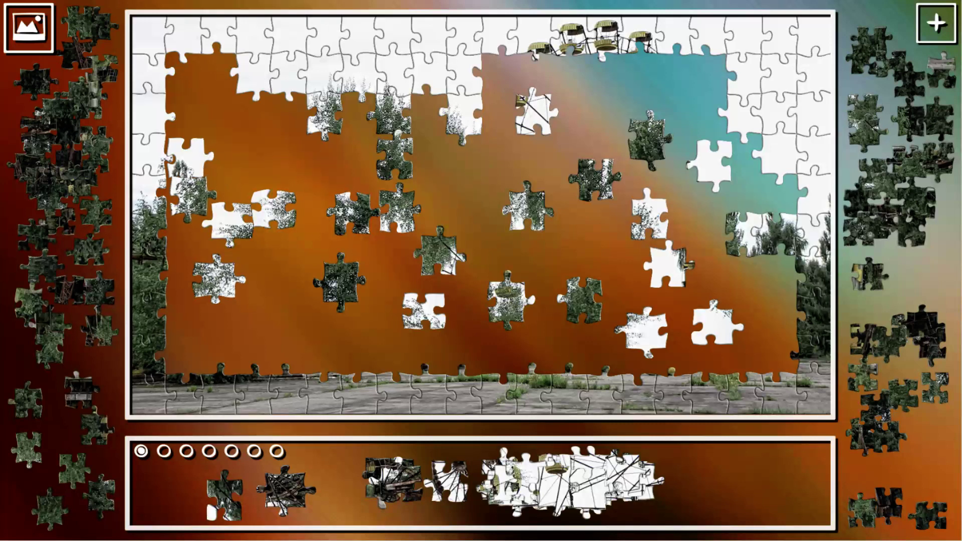
{"action": "mouse_move", "coordinate": [195, 163]}
{"action": "left_mouse_down"}
{"action": "mouse_move", "coordinate": [276, 160]}
{"action": "mouse_move", "coordinate": [220, 115]}
{"action": "mouse_move", "coordinate": [761, 187]}
{"action": "left_mouse_up"}
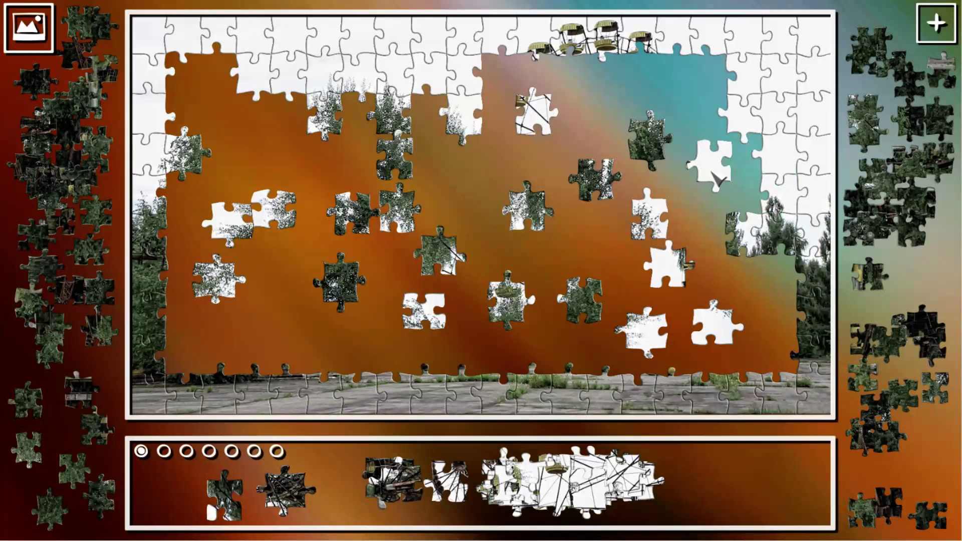
Step: Fit a sky piece on the right, rearrange dark green pieces, and join a tree to the top cluster
{"action": "left_click_drag", "start_coordinate": [717, 180], "coordinate": [742, 186]}
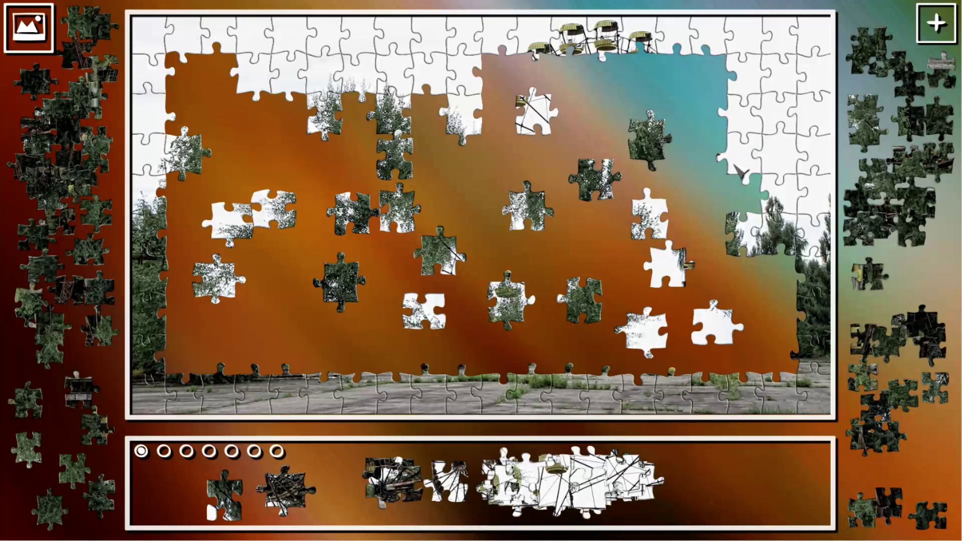
{"action": "mouse_move", "coordinate": [649, 141]}
{"action": "left_mouse_down"}
{"action": "mouse_move", "coordinate": [710, 225]}
{"action": "mouse_move", "coordinate": [285, 211]}
{"action": "mouse_move", "coordinate": [252, 157]}
{"action": "mouse_move", "coordinate": [374, 250]}
{"action": "mouse_move", "coordinate": [591, 241]}
{"action": "left_mouse_up"}
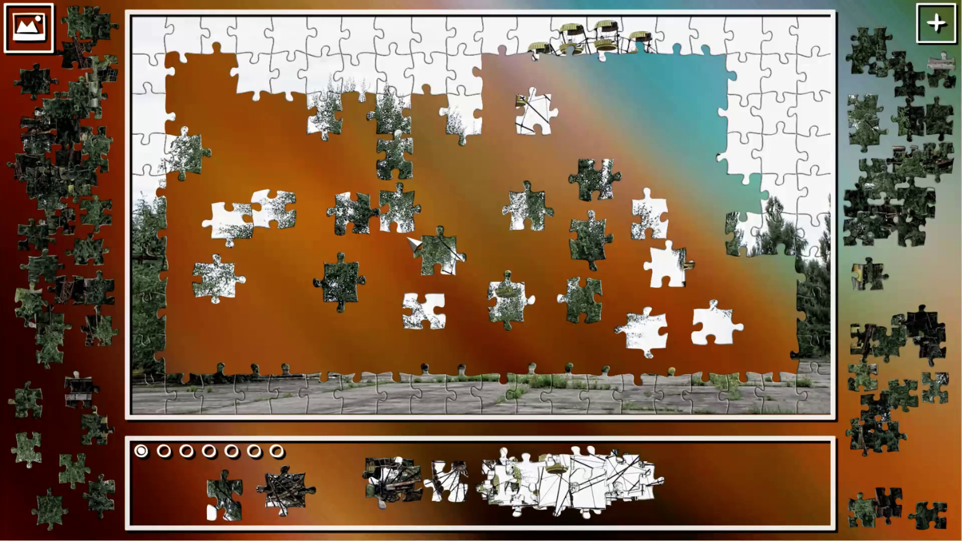
{"action": "mouse_move", "coordinate": [443, 250]}
{"action": "left_mouse_down"}
{"action": "mouse_move", "coordinate": [612, 136]}
{"action": "mouse_move", "coordinate": [630, 138]}
{"action": "mouse_move", "coordinate": [439, 169]}
{"action": "mouse_move", "coordinate": [459, 248]}
{"action": "mouse_move", "coordinate": [453, 215]}
{"action": "left_mouse_up"}
{"action": "mouse_move", "coordinate": [394, 155]}
{"action": "left_mouse_down"}
{"action": "mouse_move", "coordinate": [380, 279]}
{"action": "mouse_move", "coordinate": [322, 272]}
{"action": "left_mouse_up"}
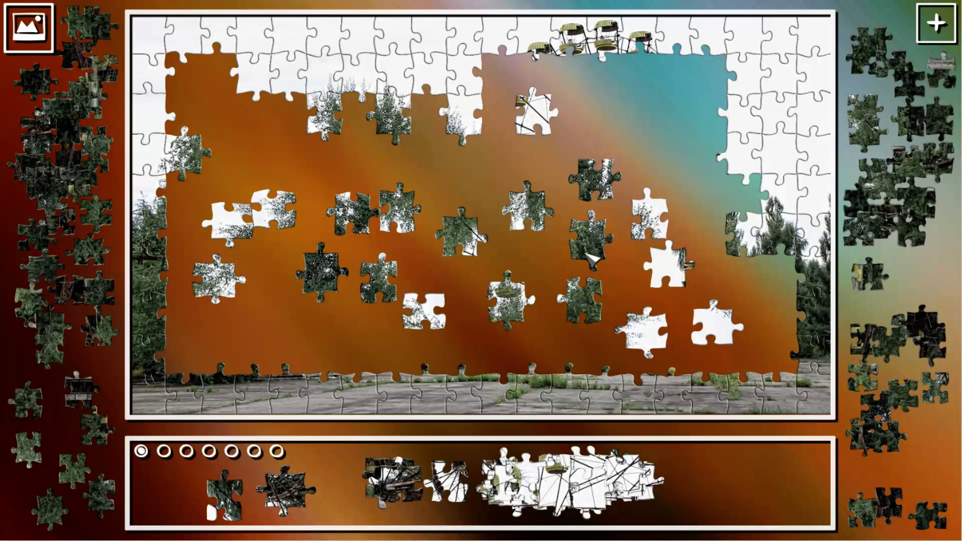
{"action": "left_click_drag", "start_coordinate": [592, 260], "coordinate": [598, 257]}
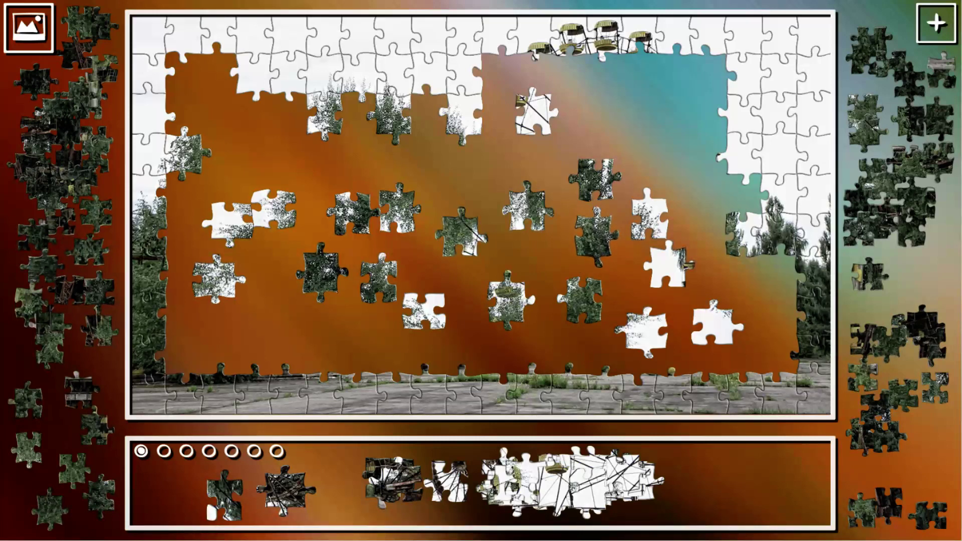
{"action": "mouse_move", "coordinate": [594, 179]}
{"action": "left_mouse_down"}
{"action": "mouse_move", "coordinate": [760, 271]}
{"action": "mouse_move", "coordinate": [477, 206]}
{"action": "mouse_move", "coordinate": [391, 156]}
{"action": "left_mouse_up"}
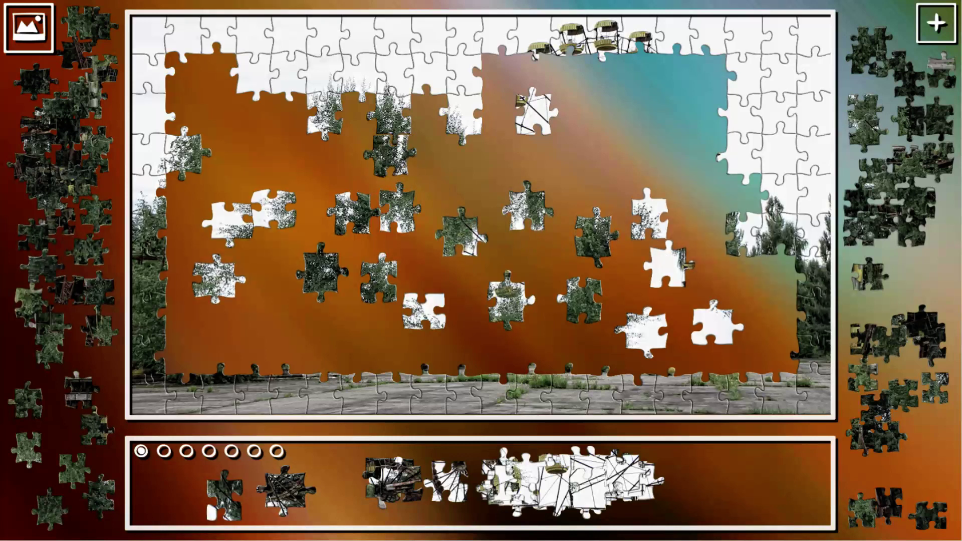
{"action": "left_click_drag", "start_coordinate": [399, 209], "coordinate": [353, 117]}
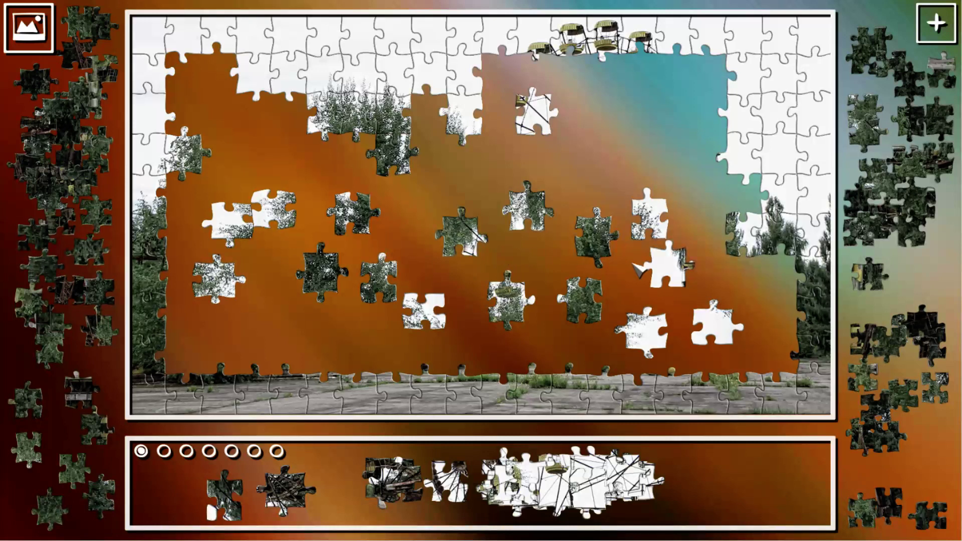
Step: Position two tree pieces beside the upper tree group
{"action": "mouse_move", "coordinate": [546, 224]}
{"action": "left_mouse_down"}
{"action": "mouse_move", "coordinate": [313, 179]}
{"action": "mouse_move", "coordinate": [516, 195]}
{"action": "left_mouse_up"}
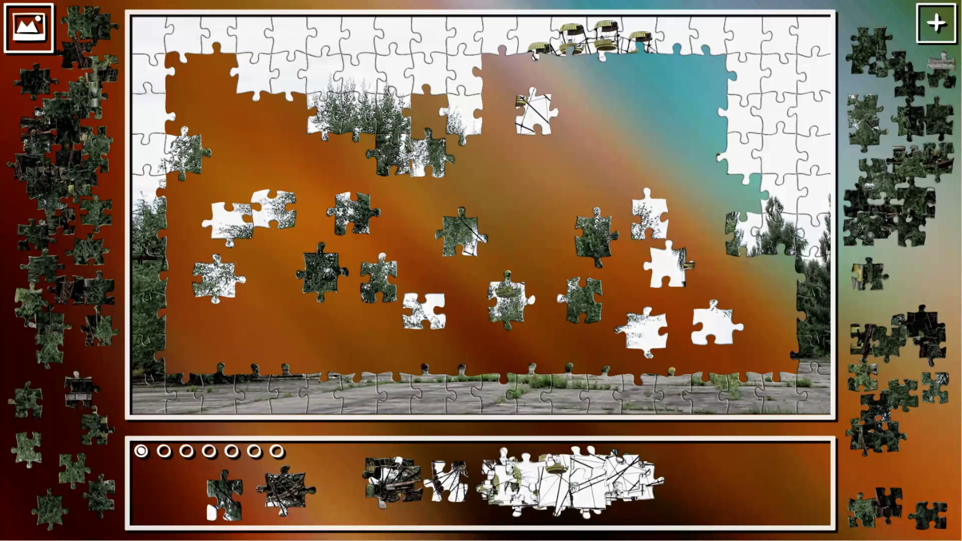
{"action": "left_click_drag", "start_coordinate": [515, 194], "coordinate": [537, 224]}
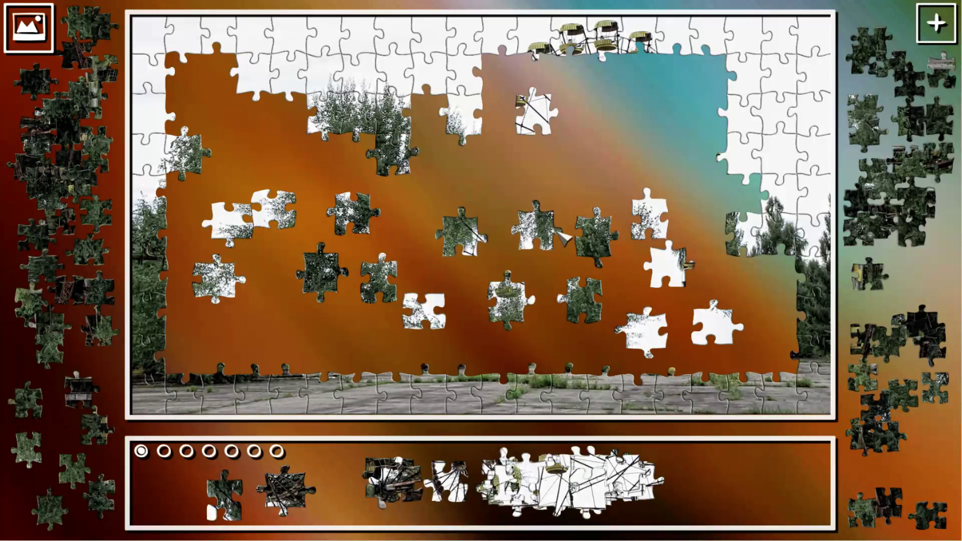
{"action": "mouse_move", "coordinate": [391, 287]}
{"action": "left_mouse_down"}
{"action": "mouse_move", "coordinate": [357, 195]}
{"action": "mouse_move", "coordinate": [314, 169]}
{"action": "mouse_move", "coordinate": [365, 170]}
{"action": "mouse_move", "coordinate": [271, 162]}
{"action": "mouse_move", "coordinate": [211, 197]}
{"action": "mouse_move", "coordinate": [397, 259]}
{"action": "left_mouse_up"}
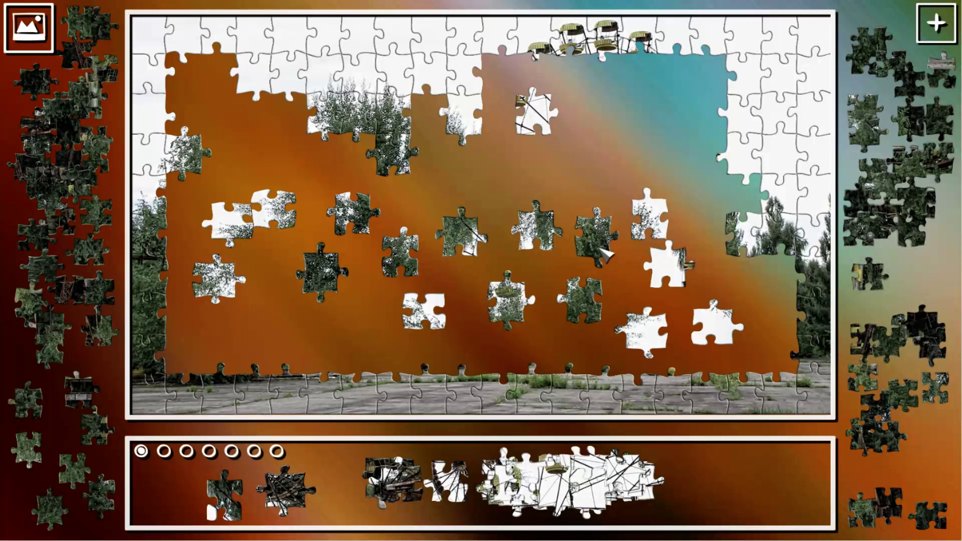
Step: Move white pieces up toward the top-left sky, fitting one and pairing others
{"action": "mouse_move", "coordinate": [676, 268]}
{"action": "left_mouse_down"}
{"action": "mouse_move", "coordinate": [671, 108]}
{"action": "mouse_move", "coordinate": [706, 202]}
{"action": "mouse_move", "coordinate": [745, 200]}
{"action": "left_mouse_up"}
{"action": "mouse_move", "coordinate": [719, 330]}
{"action": "left_mouse_down"}
{"action": "mouse_move", "coordinate": [650, 203]}
{"action": "mouse_move", "coordinate": [668, 139]}
{"action": "mouse_move", "coordinate": [253, 135]}
{"action": "mouse_move", "coordinate": [199, 114]}
{"action": "mouse_move", "coordinate": [193, 88]}
{"action": "left_mouse_up"}
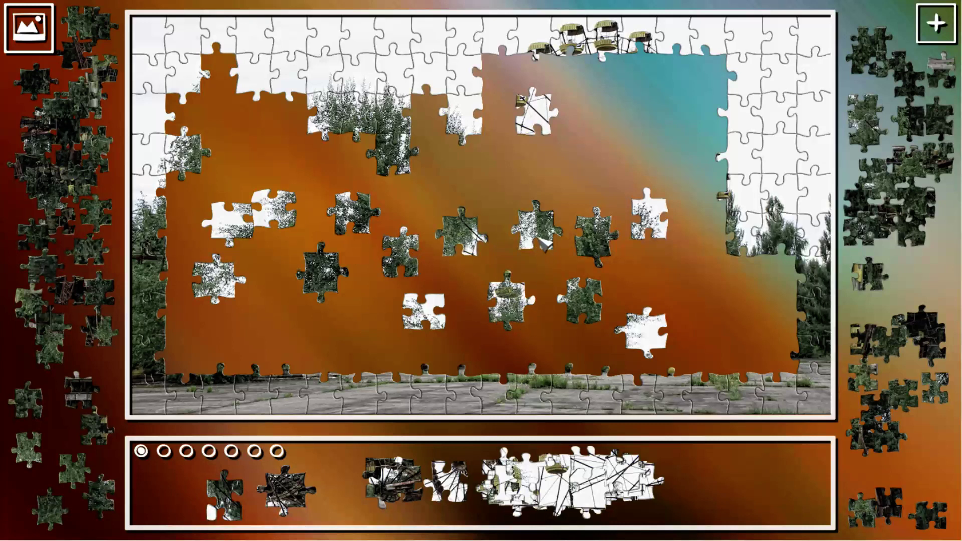
{"action": "left_click_drag", "start_coordinate": [651, 241], "coordinate": [219, 84]}
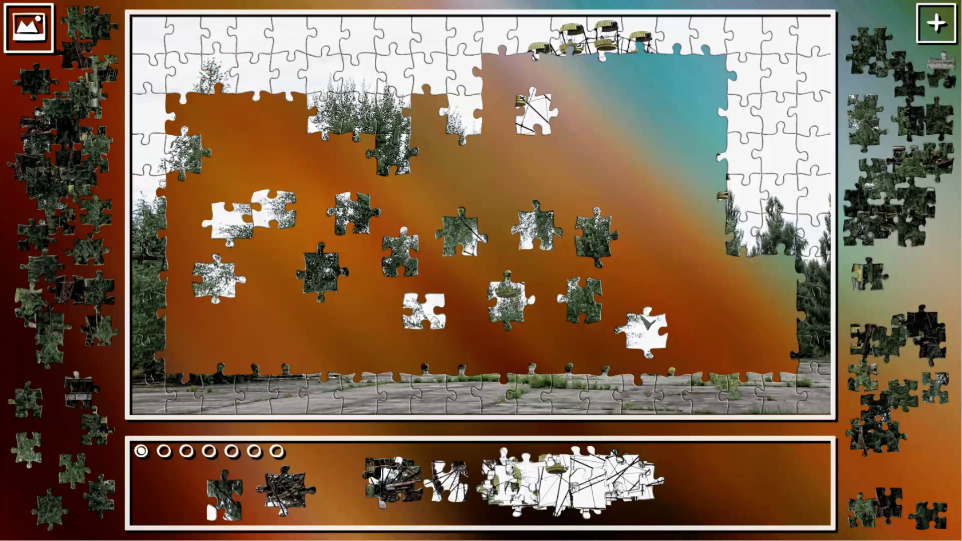
{"action": "mouse_move", "coordinate": [648, 342]}
{"action": "left_mouse_down"}
{"action": "mouse_move", "coordinate": [560, 176]}
{"action": "mouse_move", "coordinate": [628, 159]}
{"action": "mouse_move", "coordinate": [522, 128]}
{"action": "mouse_move", "coordinate": [440, 134]}
{"action": "mouse_move", "coordinate": [458, 169]}
{"action": "mouse_move", "coordinate": [598, 180]}
{"action": "left_mouse_up"}
{"action": "mouse_move", "coordinate": [536, 226]}
{"action": "left_mouse_down"}
{"action": "mouse_move", "coordinate": [460, 169]}
{"action": "mouse_move", "coordinate": [472, 173]}
{"action": "left_mouse_up"}
{"action": "mouse_move", "coordinate": [601, 181]}
{"action": "left_mouse_down"}
{"action": "mouse_move", "coordinate": [700, 132]}
{"action": "mouse_move", "coordinate": [579, 174]}
{"action": "mouse_move", "coordinate": [301, 132]}
{"action": "left_mouse_up"}
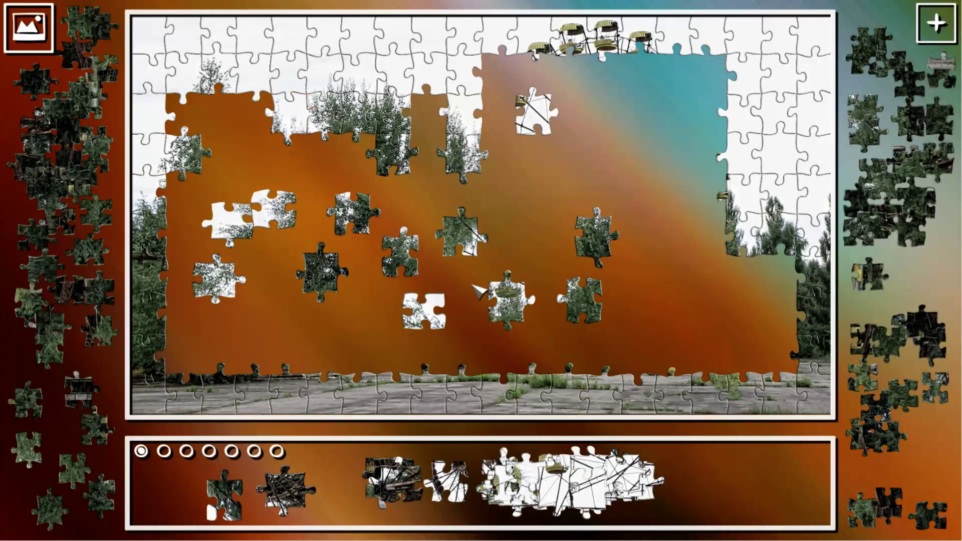
Step: Attach tree pieces along the upper-left tree row near the top
{"action": "mouse_move", "coordinate": [512, 304]}
{"action": "left_mouse_down"}
{"action": "mouse_move", "coordinate": [517, 238]}
{"action": "mouse_move", "coordinate": [490, 135]}
{"action": "mouse_move", "coordinate": [498, 154]}
{"action": "left_mouse_up"}
{"action": "mouse_move", "coordinate": [612, 245]}
{"action": "left_mouse_down"}
{"action": "mouse_move", "coordinate": [465, 204]}
{"action": "mouse_move", "coordinate": [446, 177]}
{"action": "mouse_move", "coordinate": [398, 199]}
{"action": "mouse_move", "coordinate": [256, 154]}
{"action": "left_mouse_up"}
{"action": "mouse_move", "coordinate": [362, 216]}
{"action": "left_mouse_down"}
{"action": "mouse_move", "coordinate": [229, 131]}
{"action": "mouse_move", "coordinate": [238, 166]}
{"action": "mouse_move", "coordinate": [451, 120]}
{"action": "mouse_move", "coordinate": [347, 164]}
{"action": "mouse_move", "coordinate": [354, 158]}
{"action": "mouse_move", "coordinate": [328, 155]}
{"action": "left_mouse_up"}
{"action": "mouse_move", "coordinate": [378, 227]}
{"action": "left_mouse_down"}
{"action": "mouse_move", "coordinate": [364, 206]}
{"action": "mouse_move", "coordinate": [226, 154]}
{"action": "mouse_move", "coordinate": [442, 154]}
{"action": "left_mouse_up"}
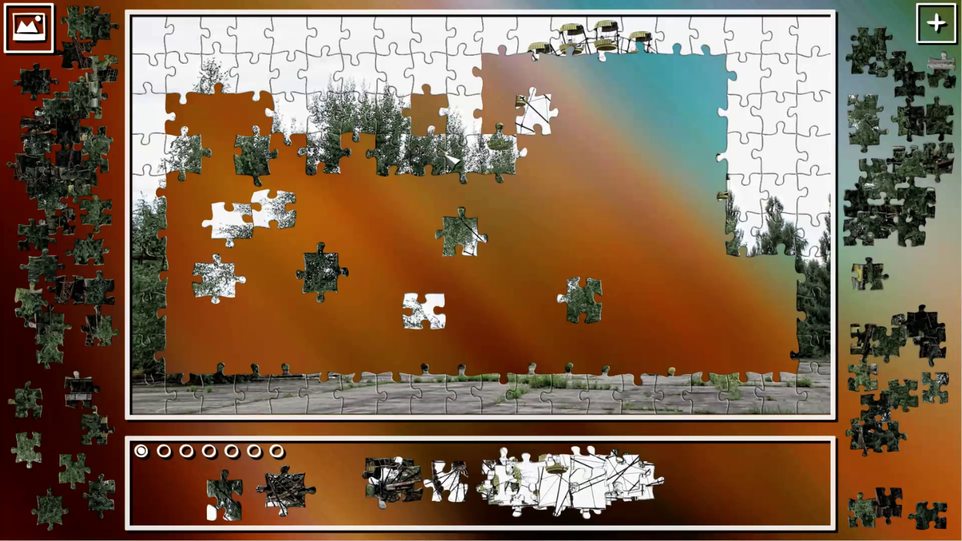
{"action": "mouse_move", "coordinate": [601, 310]}
{"action": "left_mouse_down"}
{"action": "mouse_move", "coordinate": [444, 106]}
{"action": "mouse_move", "coordinate": [252, 114]}
{"action": "mouse_move", "coordinate": [229, 146]}
{"action": "mouse_move", "coordinate": [383, 172]}
{"action": "mouse_move", "coordinate": [615, 174]}
{"action": "mouse_move", "coordinate": [658, 185]}
{"action": "mouse_move", "coordinate": [684, 226]}
{"action": "mouse_move", "coordinate": [536, 161]}
{"action": "mouse_move", "coordinate": [498, 197]}
{"action": "mouse_move", "coordinate": [380, 192]}
{"action": "mouse_move", "coordinate": [253, 158]}
{"action": "mouse_move", "coordinate": [224, 119]}
{"action": "mouse_move", "coordinate": [249, 116]}
{"action": "mouse_move", "coordinate": [556, 277]}
{"action": "left_mouse_up"}
{"action": "mouse_move", "coordinate": [321, 285]}
{"action": "left_mouse_down"}
{"action": "mouse_move", "coordinate": [387, 227]}
{"action": "mouse_move", "coordinate": [441, 216]}
{"action": "mouse_move", "coordinate": [688, 281]}
{"action": "mouse_move", "coordinate": [714, 316]}
{"action": "mouse_move", "coordinate": [763, 280]}
{"action": "mouse_move", "coordinate": [774, 284]}
{"action": "mouse_move", "coordinate": [603, 260]}
{"action": "mouse_move", "coordinate": [385, 206]}
{"action": "mouse_move", "coordinate": [325, 219]}
{"action": "mouse_move", "coordinate": [249, 191]}
{"action": "mouse_move", "coordinate": [347, 226]}
{"action": "mouse_move", "coordinate": [335, 251]}
{"action": "left_mouse_up"}
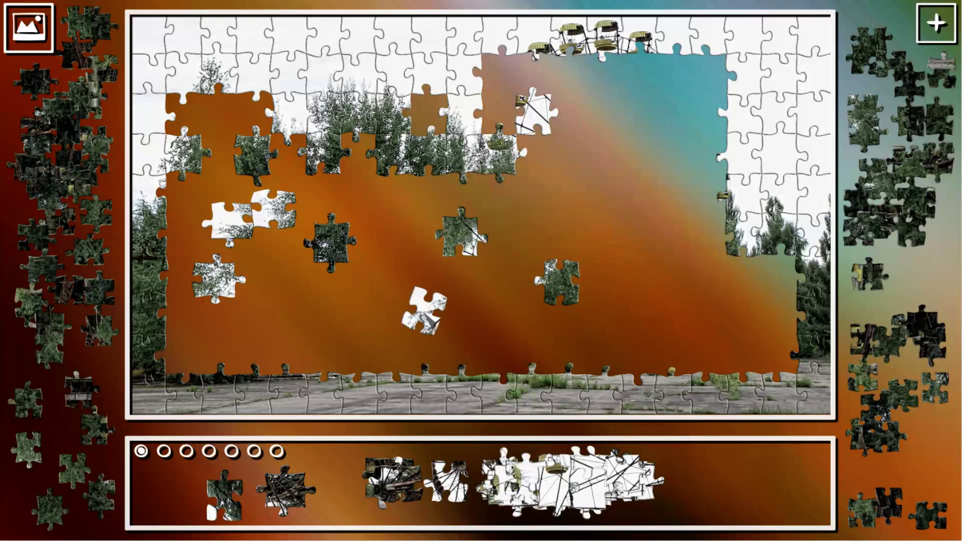
Step: Fill the remaining top-left sky and tree-row gaps with white and tree pieces
{"action": "left_click_drag", "start_coordinate": [424, 310], "coordinate": [185, 120]}
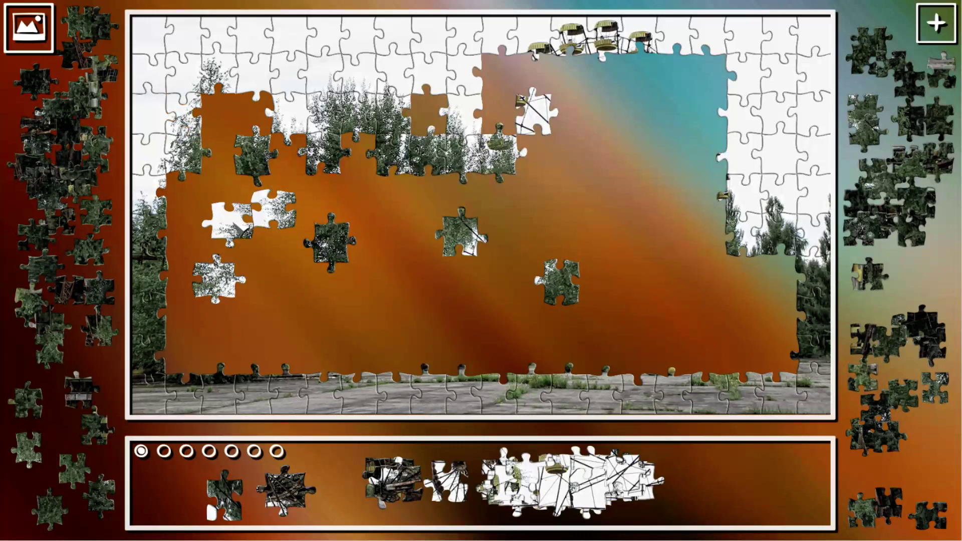
{"action": "mouse_move", "coordinate": [229, 221]}
{"action": "left_mouse_down"}
{"action": "mouse_move", "coordinate": [398, 293]}
{"action": "mouse_move", "coordinate": [544, 279]}
{"action": "mouse_move", "coordinate": [418, 124]}
{"action": "left_mouse_up"}
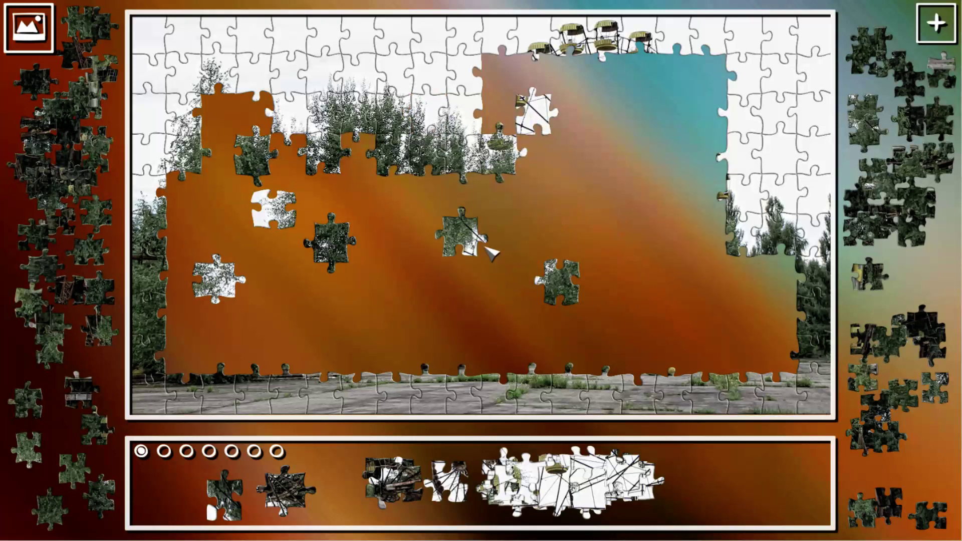
{"action": "mouse_move", "coordinate": [274, 210]}
{"action": "left_mouse_down"}
{"action": "mouse_move", "coordinate": [526, 211]}
{"action": "mouse_move", "coordinate": [280, 143]}
{"action": "left_mouse_up"}
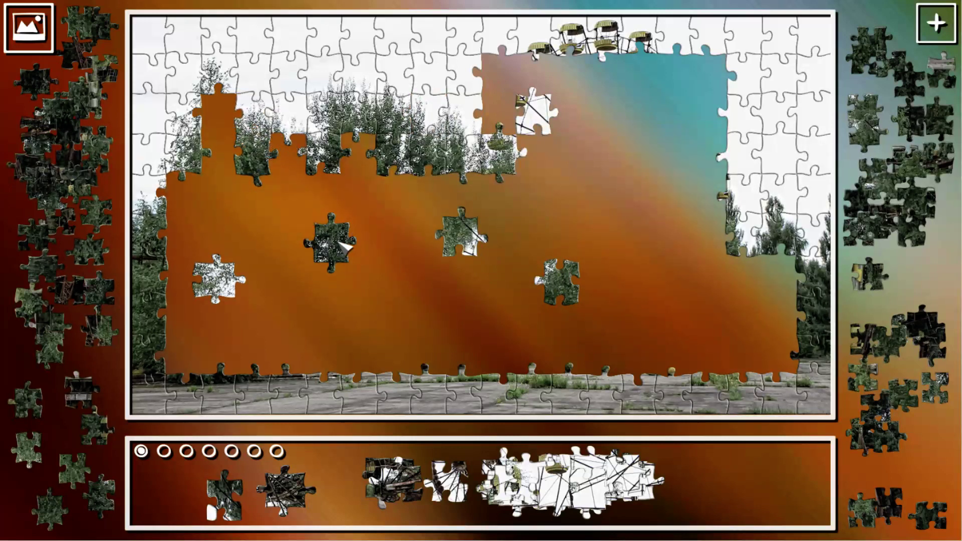
{"action": "mouse_move", "coordinate": [329, 253]}
{"action": "left_mouse_down"}
{"action": "mouse_move", "coordinate": [426, 208]}
{"action": "mouse_move", "coordinate": [631, 242]}
{"action": "left_mouse_up"}
{"action": "mouse_move", "coordinate": [571, 290]}
{"action": "left_mouse_down"}
{"action": "mouse_move", "coordinate": [481, 234]}
{"action": "mouse_move", "coordinate": [475, 209]}
{"action": "mouse_move", "coordinate": [519, 203]}
{"action": "mouse_move", "coordinate": [455, 197]}
{"action": "mouse_move", "coordinate": [280, 150]}
{"action": "mouse_move", "coordinate": [217, 150]}
{"action": "mouse_move", "coordinate": [225, 155]}
{"action": "mouse_move", "coordinate": [195, 207]}
{"action": "left_mouse_up"}
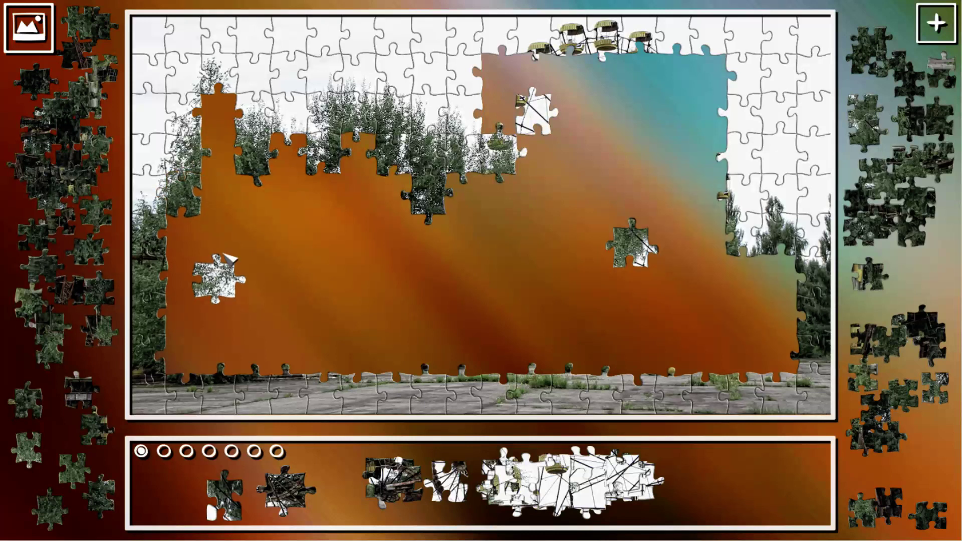
{"action": "mouse_move", "coordinate": [234, 267]}
{"action": "left_mouse_down"}
{"action": "mouse_move", "coordinate": [342, 234]}
{"action": "mouse_move", "coordinate": [226, 106]}
{"action": "left_mouse_up"}
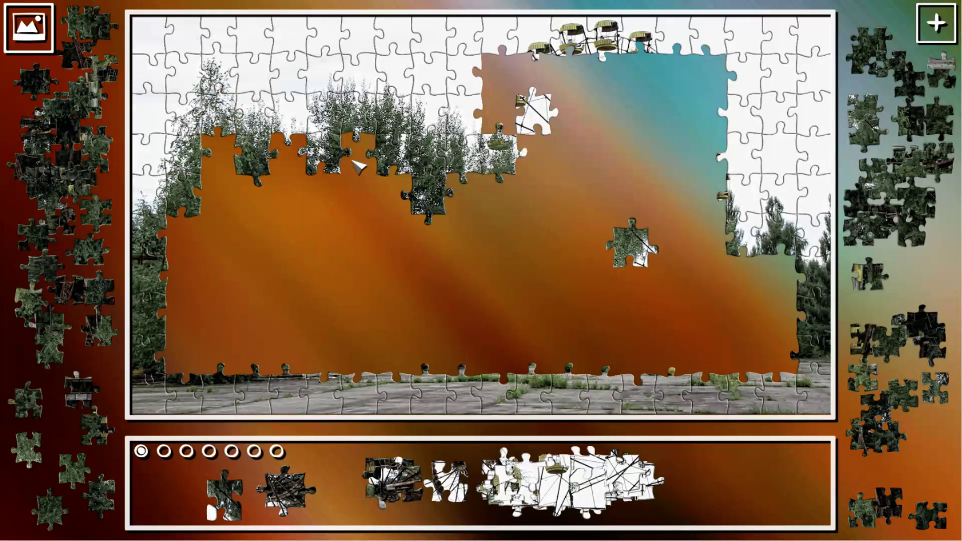
{"action": "mouse_move", "coordinate": [632, 242]}
{"action": "left_mouse_down"}
{"action": "mouse_move", "coordinate": [638, 249]}
{"action": "mouse_move", "coordinate": [548, 177]}
{"action": "mouse_move", "coordinate": [589, 128]}
{"action": "mouse_move", "coordinate": [573, 166]}
{"action": "mouse_move", "coordinate": [576, 160]}
{"action": "mouse_move", "coordinate": [666, 235]}
{"action": "mouse_move", "coordinate": [703, 237]}
{"action": "left_mouse_up"}
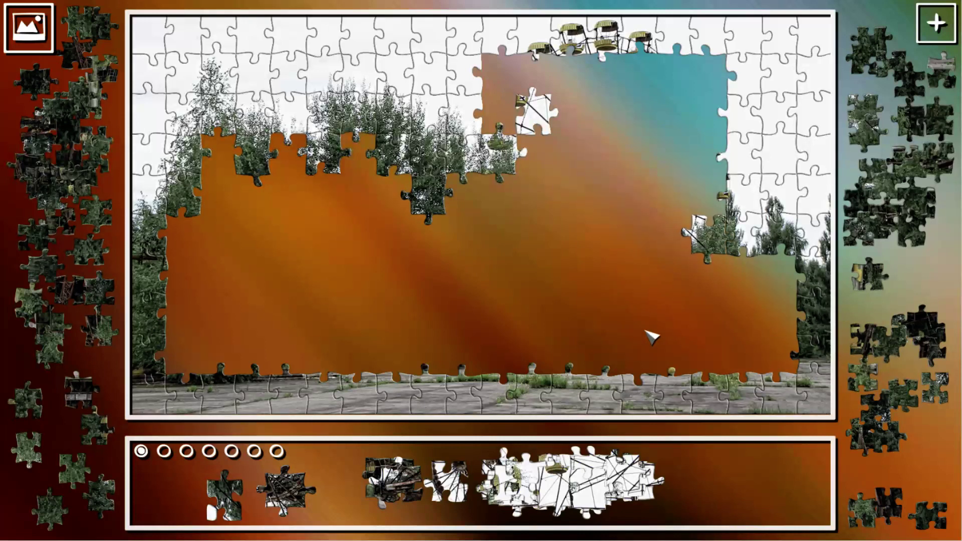
Step: Lay white Ferris-wheel pieces from the tray across the centre and left of the board
{"action": "left_click_drag", "start_coordinate": [591, 493], "coordinate": [625, 342]}
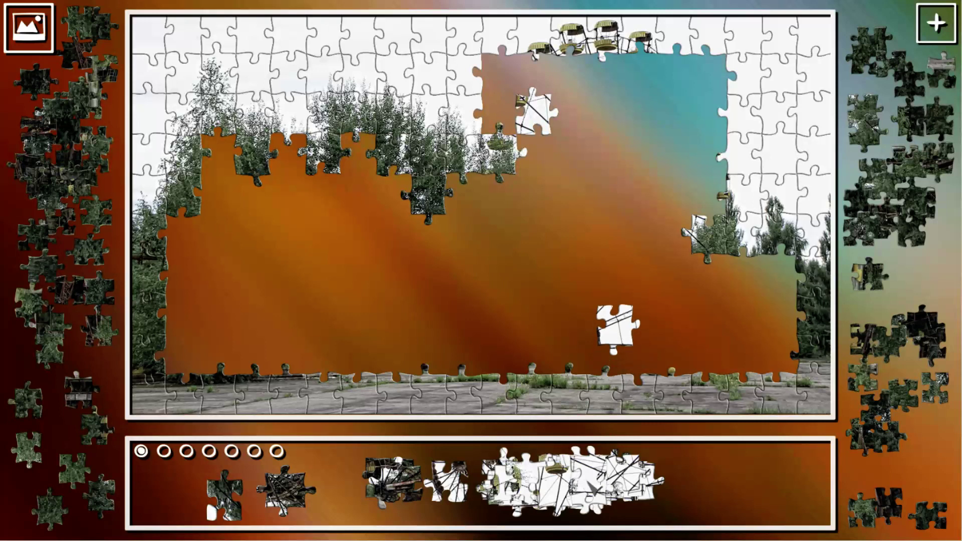
{"action": "left_click_drag", "start_coordinate": [587, 481], "coordinate": [556, 313]}
{"action": "left_click_drag", "start_coordinate": [593, 487], "coordinate": [669, 316]}
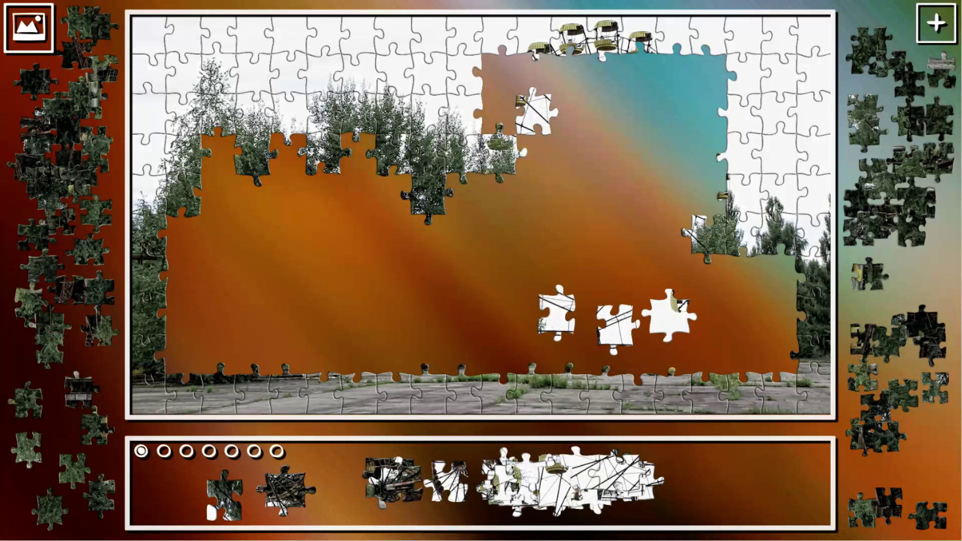
{"action": "mouse_move", "coordinate": [593, 474]}
{"action": "left_mouse_down"}
{"action": "mouse_move", "coordinate": [688, 311]}
{"action": "mouse_move", "coordinate": [543, 243]}
{"action": "left_mouse_up"}
{"action": "left_click_drag", "start_coordinate": [559, 485], "coordinate": [446, 262]}
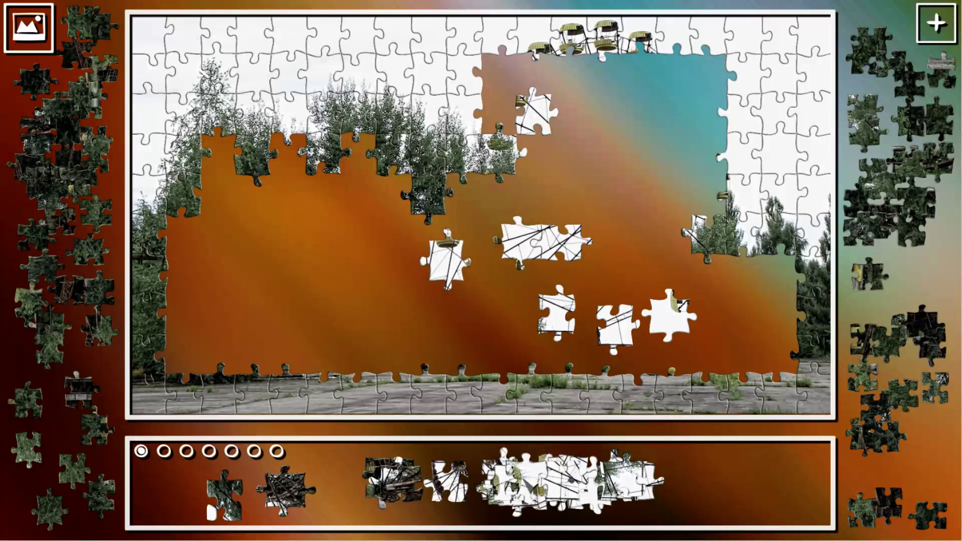
{"action": "left_click_drag", "start_coordinate": [526, 478], "coordinate": [358, 263]}
{"action": "mouse_move", "coordinate": [512, 481]}
{"action": "left_mouse_down"}
{"action": "mouse_move", "coordinate": [409, 348]}
{"action": "mouse_move", "coordinate": [401, 314]}
{"action": "left_mouse_up"}
{"action": "left_click_drag", "start_coordinate": [500, 478], "coordinate": [280, 297]}
{"action": "left_click_drag", "start_coordinate": [448, 480], "coordinate": [274, 231]}
Step: Lay more wheel pieces toward the upper right, then snap a tree piece into the right-side hole
{"action": "left_click_drag", "start_coordinate": [556, 458], "coordinate": [741, 326]}
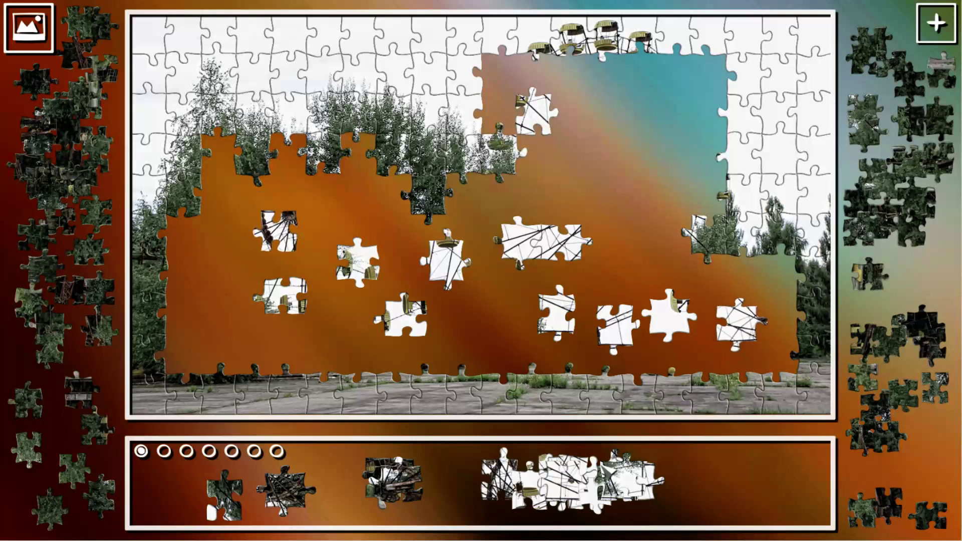
{"action": "left_click_drag", "start_coordinate": [565, 485], "coordinate": [646, 259]}
{"action": "mouse_move", "coordinate": [622, 475]}
{"action": "left_mouse_down"}
{"action": "mouse_move", "coordinate": [717, 306]}
{"action": "mouse_move", "coordinate": [637, 191]}
{"action": "left_mouse_up"}
{"action": "left_click_drag", "start_coordinate": [613, 475], "coordinate": [553, 385]}
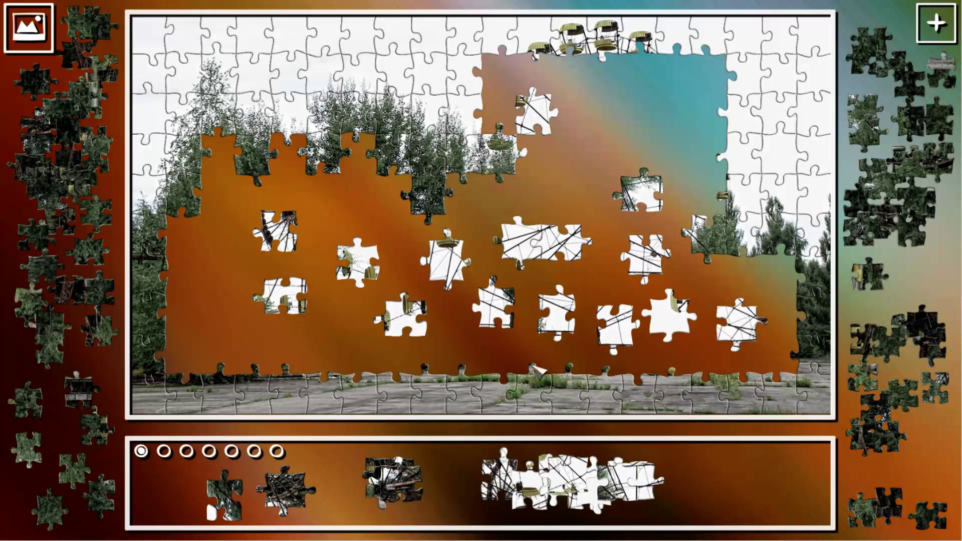
{"action": "left_click_drag", "start_coordinate": [568, 475], "coordinate": [547, 196]}
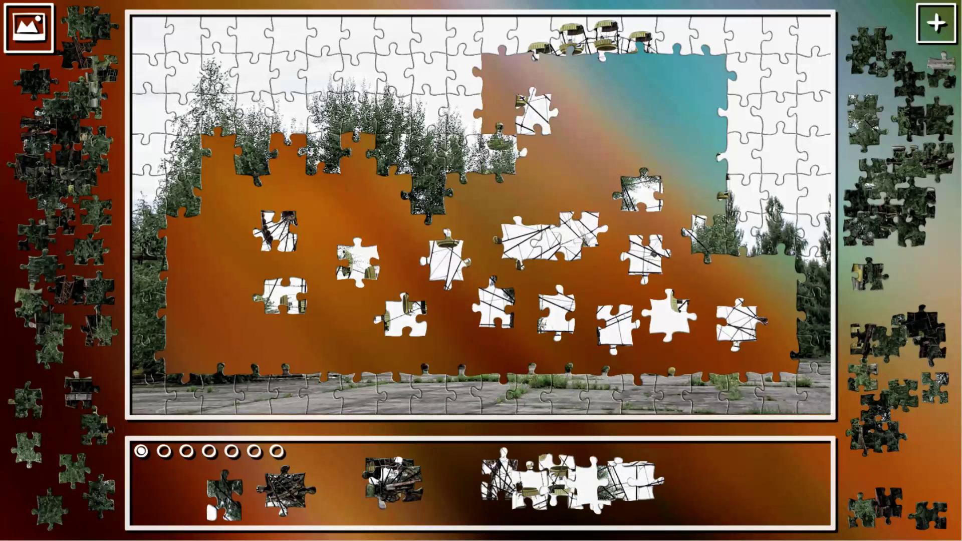
{"action": "mouse_move", "coordinate": [590, 478]}
{"action": "left_mouse_down"}
{"action": "mouse_move", "coordinate": [688, 122]}
{"action": "mouse_move", "coordinate": [711, 79]}
{"action": "left_mouse_up"}
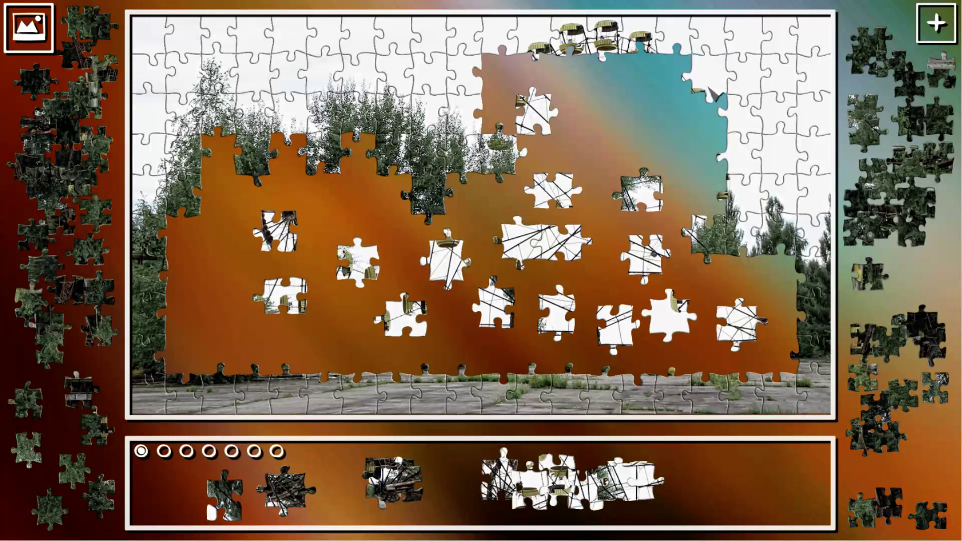
{"action": "mouse_move", "coordinate": [628, 481]}
{"action": "left_mouse_down"}
{"action": "mouse_move", "coordinate": [665, 134]}
{"action": "mouse_move", "coordinate": [713, 163]}
{"action": "left_mouse_up"}
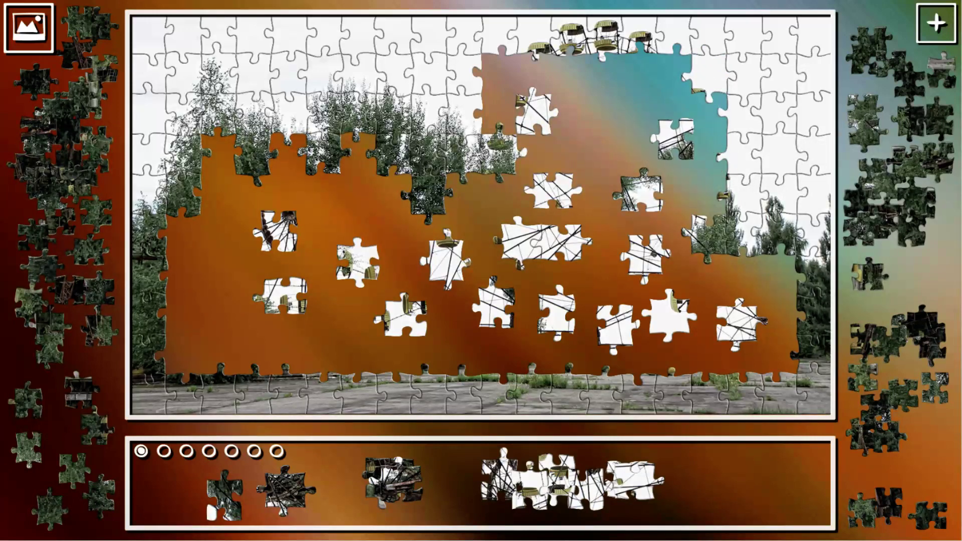
{"action": "left_click_drag", "start_coordinate": [652, 127], "coordinate": [647, 137]}
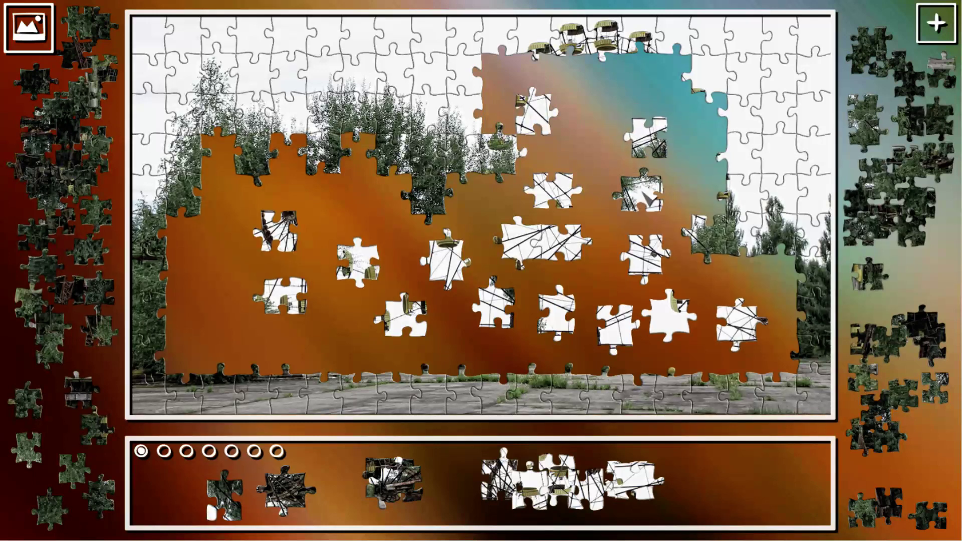
{"action": "mouse_move", "coordinate": [646, 196]}
{"action": "left_mouse_down"}
{"action": "mouse_move", "coordinate": [664, 176]}
{"action": "mouse_move", "coordinate": [656, 178]}
{"action": "left_mouse_up"}
Step: Bring four more white line-pattern pieces from the tray to the top of the board
{"action": "mouse_move", "coordinate": [635, 480]}
{"action": "left_mouse_down"}
{"action": "mouse_move", "coordinate": [628, 205]}
{"action": "mouse_move", "coordinate": [600, 184]}
{"action": "left_mouse_up"}
{"action": "mouse_move", "coordinate": [627, 479]}
{"action": "left_mouse_down"}
{"action": "mouse_move", "coordinate": [592, 115]}
{"action": "mouse_move", "coordinate": [535, 75]}
{"action": "left_mouse_up"}
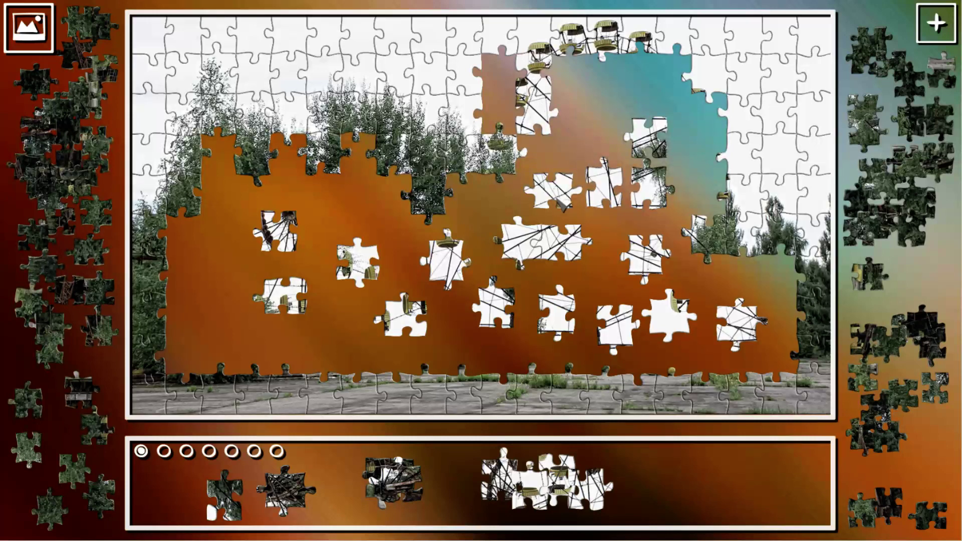
{"action": "mouse_move", "coordinate": [555, 481]}
{"action": "left_mouse_down"}
{"action": "mouse_move", "coordinate": [599, 111]}
{"action": "mouse_move", "coordinate": [661, 101]}
{"action": "mouse_move", "coordinate": [707, 121]}
{"action": "left_mouse_up"}
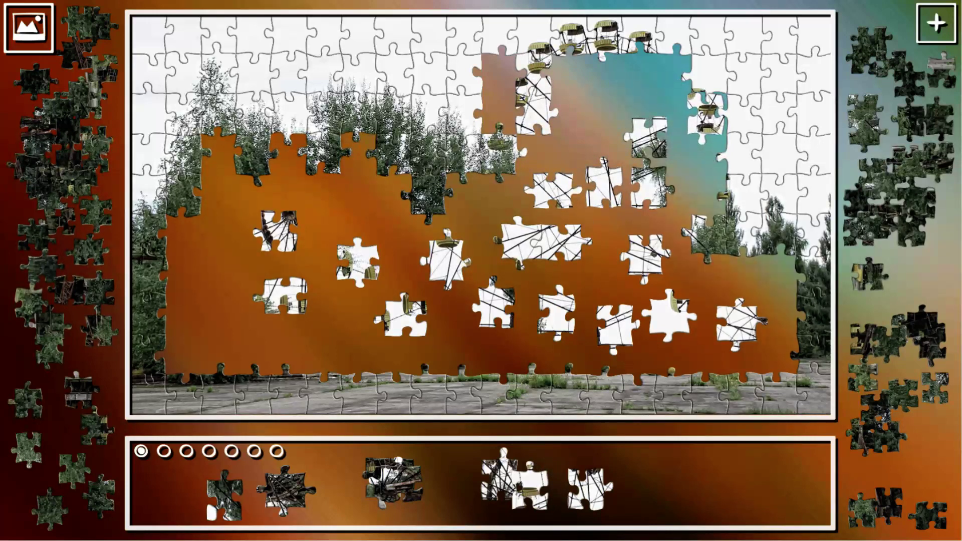
{"action": "mouse_move", "coordinate": [706, 120]}
{"action": "left_mouse_down"}
{"action": "mouse_move", "coordinate": [686, 130]}
{"action": "mouse_move", "coordinate": [673, 75]}
{"action": "left_mouse_up"}
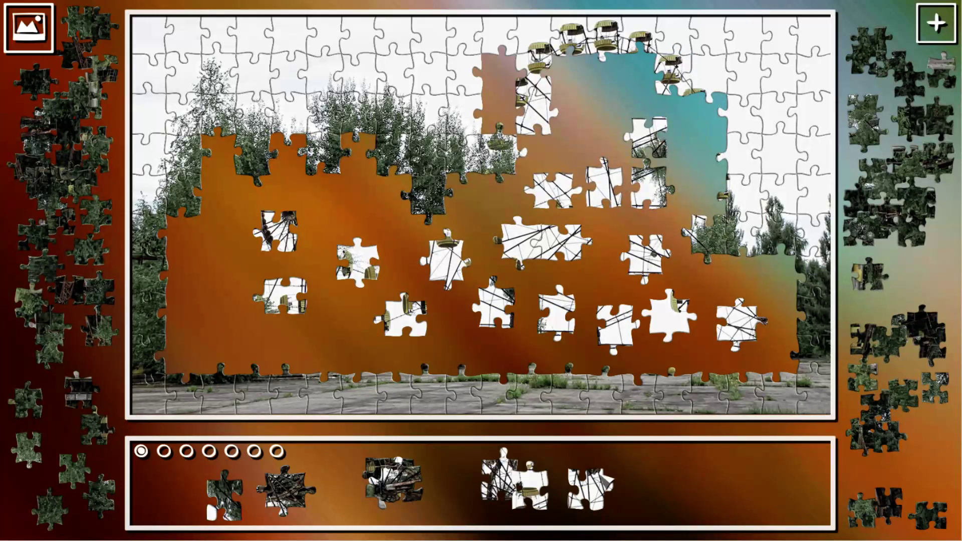
{"action": "mouse_move", "coordinate": [590, 488]}
{"action": "left_mouse_down"}
{"action": "mouse_move", "coordinate": [613, 140]}
{"action": "mouse_move", "coordinate": [598, 97]}
{"action": "mouse_move", "coordinate": [681, 124]}
{"action": "mouse_move", "coordinate": [703, 120]}
{"action": "mouse_move", "coordinate": [606, 124]}
{"action": "mouse_move", "coordinate": [695, 142]}
{"action": "mouse_move", "coordinate": [589, 128]}
{"action": "mouse_move", "coordinate": [600, 143]}
{"action": "mouse_move", "coordinate": [601, 113]}
{"action": "left_mouse_up"}
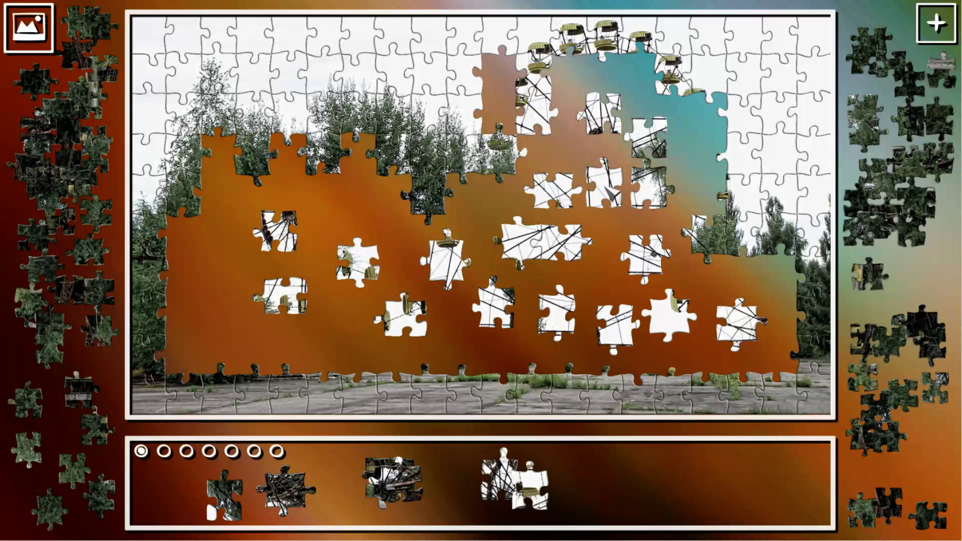
Step: Shift spoke pieces into the wheel area, rotating the wide spoke upright to fit
{"action": "left_click_drag", "start_coordinate": [607, 192], "coordinate": [606, 88]}
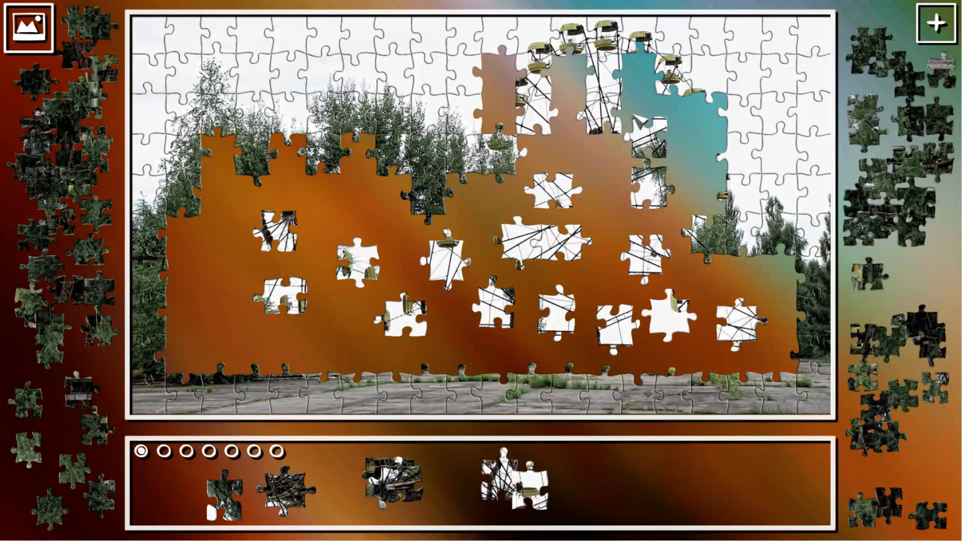
{"action": "left_click_drag", "start_coordinate": [648, 137], "coordinate": [666, 136]}
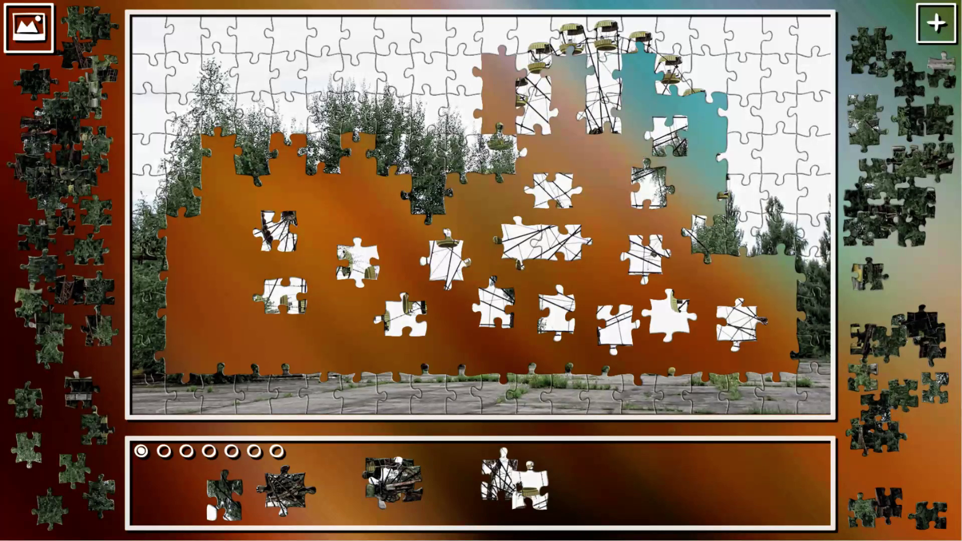
{"action": "mouse_move", "coordinate": [583, 196]}
{"action": "left_mouse_down"}
{"action": "mouse_move", "coordinate": [581, 154]}
{"action": "mouse_move", "coordinate": [612, 123]}
{"action": "mouse_move", "coordinate": [679, 122]}
{"action": "mouse_move", "coordinate": [594, 175]}
{"action": "left_mouse_up"}
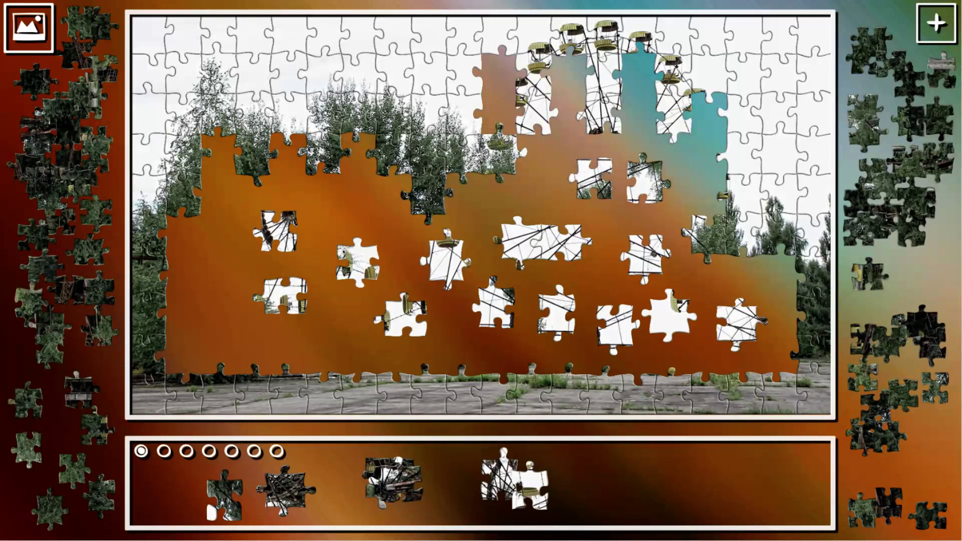
{"action": "mouse_move", "coordinate": [652, 198]}
{"action": "left_mouse_down"}
{"action": "mouse_move", "coordinate": [711, 196]}
{"action": "mouse_move", "coordinate": [670, 237]}
{"action": "mouse_move", "coordinate": [652, 175]}
{"action": "left_mouse_up"}
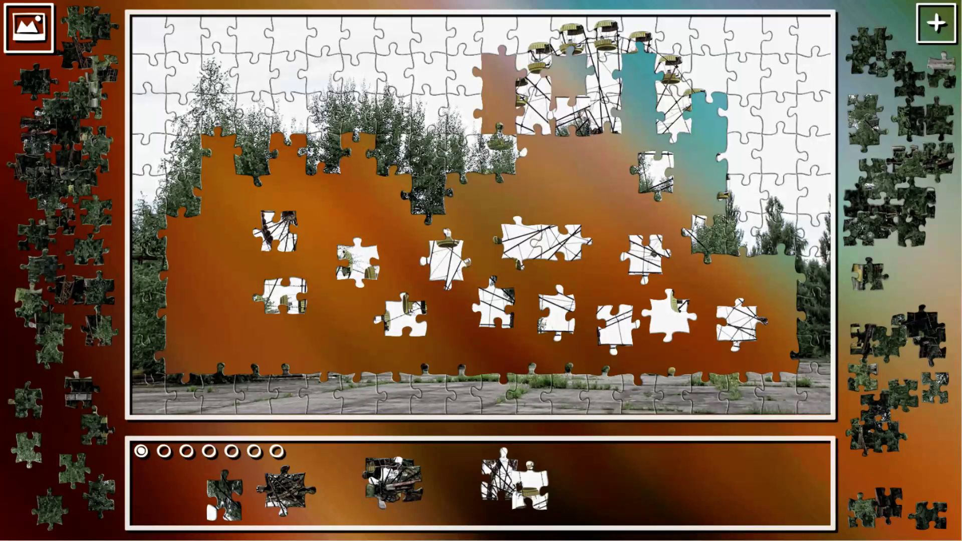
{"action": "left_click_drag", "start_coordinate": [594, 179], "coordinate": [568, 155]}
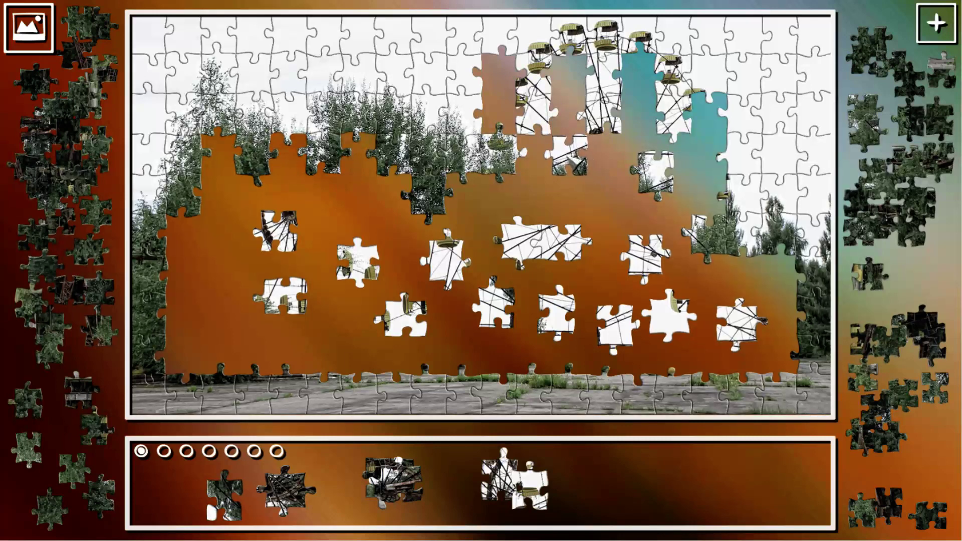
{"action": "mouse_move", "coordinate": [541, 242]}
{"action": "left_mouse_down"}
{"action": "mouse_move", "coordinate": [547, 223]}
{"action": "mouse_move", "coordinate": [535, 188]}
{"action": "mouse_move", "coordinate": [582, 154]}
{"action": "mouse_move", "coordinate": [568, 133]}
{"action": "mouse_move", "coordinate": [586, 99]}
{"action": "left_mouse_up"}
{"action": "right_click", "coordinate": [570, 226]}
Step: Fill Ferris-wheel gaps with loose white pieces and a tree piece, including the upper-right sky gap
{"action": "left_click_drag", "start_coordinate": [567, 157], "coordinate": [569, 249]}
{"action": "mouse_move", "coordinate": [556, 313]}
{"action": "left_mouse_down"}
{"action": "mouse_move", "coordinate": [580, 248]}
{"action": "mouse_move", "coordinate": [568, 172]}
{"action": "mouse_move", "coordinate": [530, 154]}
{"action": "left_mouse_up"}
{"action": "left_click_drag", "start_coordinate": [646, 259], "coordinate": [569, 160]}
{"action": "mouse_move", "coordinate": [654, 177]}
{"action": "left_mouse_down"}
{"action": "mouse_move", "coordinate": [654, 229]}
{"action": "mouse_move", "coordinate": [563, 199]}
{"action": "mouse_move", "coordinate": [578, 220]}
{"action": "mouse_move", "coordinate": [535, 193]}
{"action": "left_mouse_up"}
{"action": "mouse_move", "coordinate": [447, 259]}
{"action": "left_mouse_down"}
{"action": "mouse_move", "coordinate": [528, 204]}
{"action": "mouse_move", "coordinate": [638, 98]}
{"action": "mouse_move", "coordinate": [640, 82]}
{"action": "left_mouse_up"}
{"action": "mouse_move", "coordinate": [691, 313]}
{"action": "left_mouse_down"}
{"action": "mouse_move", "coordinate": [655, 179]}
{"action": "mouse_move", "coordinate": [500, 79]}
{"action": "left_mouse_up"}
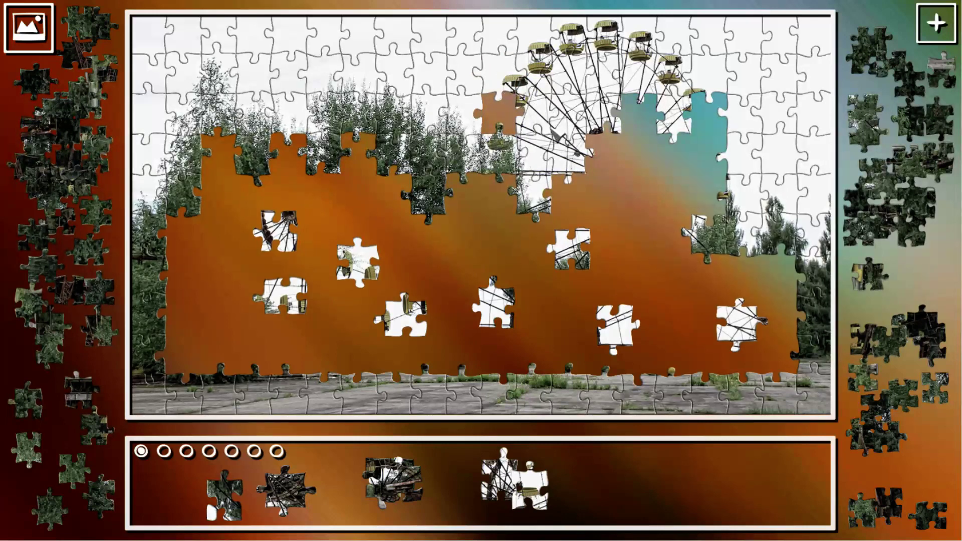
Step: Fit the last white spoke and sky pieces into the wheel's right side and centre gaps
{"action": "left_click_drag", "start_coordinate": [569, 249], "coordinate": [563, 203]}
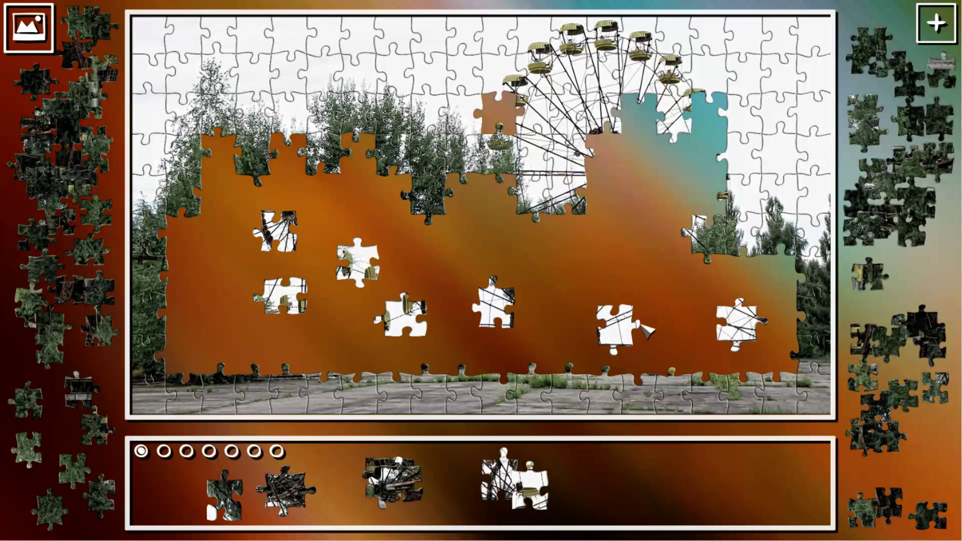
{"action": "left_click_drag", "start_coordinate": [609, 343], "coordinate": [676, 158]}
{"action": "mouse_move", "coordinate": [740, 325]}
{"action": "left_mouse_down"}
{"action": "mouse_move", "coordinate": [623, 198]}
{"action": "mouse_move", "coordinate": [638, 127]}
{"action": "left_mouse_up"}
{"action": "mouse_move", "coordinate": [504, 309]}
{"action": "left_mouse_down"}
{"action": "mouse_move", "coordinate": [635, 217]}
{"action": "mouse_move", "coordinate": [649, 217]}
{"action": "mouse_move", "coordinate": [647, 208]}
{"action": "mouse_move", "coordinate": [647, 221]}
{"action": "mouse_move", "coordinate": [640, 158]}
{"action": "mouse_move", "coordinate": [628, 167]}
{"action": "mouse_move", "coordinate": [618, 180]}
{"action": "mouse_move", "coordinate": [701, 145]}
{"action": "mouse_move", "coordinate": [505, 117]}
{"action": "mouse_move", "coordinate": [579, 254]}
{"action": "mouse_move", "coordinate": [569, 236]}
{"action": "mouse_move", "coordinate": [663, 202]}
{"action": "mouse_move", "coordinate": [670, 188]}
{"action": "left_mouse_up"}
{"action": "mouse_move", "coordinate": [406, 313]}
{"action": "left_mouse_down"}
{"action": "mouse_move", "coordinate": [576, 243]}
{"action": "mouse_move", "coordinate": [660, 184]}
{"action": "mouse_move", "coordinate": [706, 122]}
{"action": "left_mouse_up"}
{"action": "mouse_move", "coordinate": [360, 263]}
{"action": "left_mouse_down"}
{"action": "mouse_move", "coordinate": [599, 266]}
{"action": "mouse_move", "coordinate": [497, 113]}
{"action": "left_mouse_up"}
{"action": "mouse_move", "coordinate": [275, 237]}
{"action": "left_mouse_down"}
{"action": "mouse_move", "coordinate": [453, 225]}
{"action": "mouse_move", "coordinate": [638, 171]}
{"action": "mouse_move", "coordinate": [638, 160]}
{"action": "mouse_move", "coordinate": [609, 162]}
{"action": "left_mouse_up"}
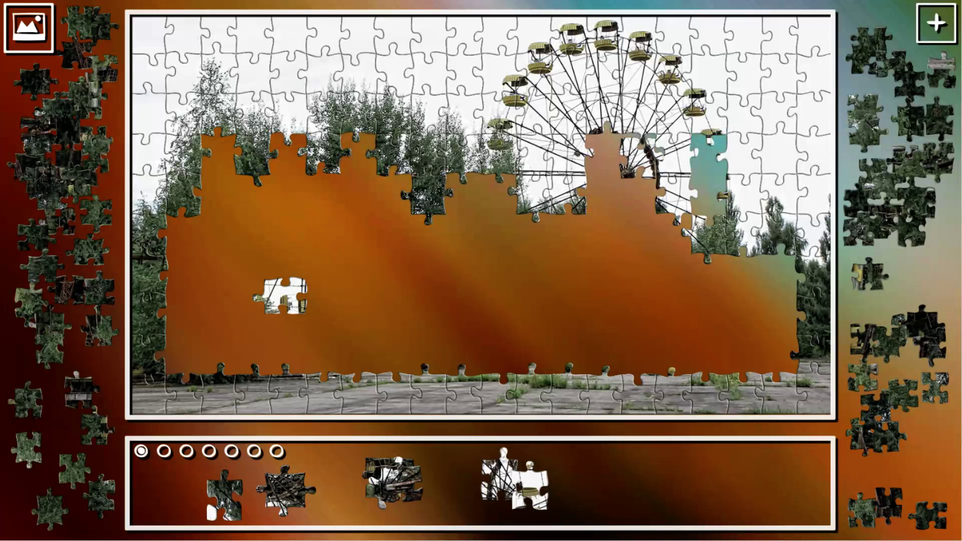
{"action": "mouse_move", "coordinate": [282, 295]}
{"action": "left_mouse_down"}
{"action": "mouse_move", "coordinate": [632, 239]}
{"action": "mouse_move", "coordinate": [707, 164]}
{"action": "left_mouse_up"}
{"action": "mouse_move", "coordinate": [533, 481]}
{"action": "left_mouse_down"}
{"action": "mouse_move", "coordinate": [554, 456]}
{"action": "mouse_move", "coordinate": [643, 211]}
{"action": "left_mouse_up"}
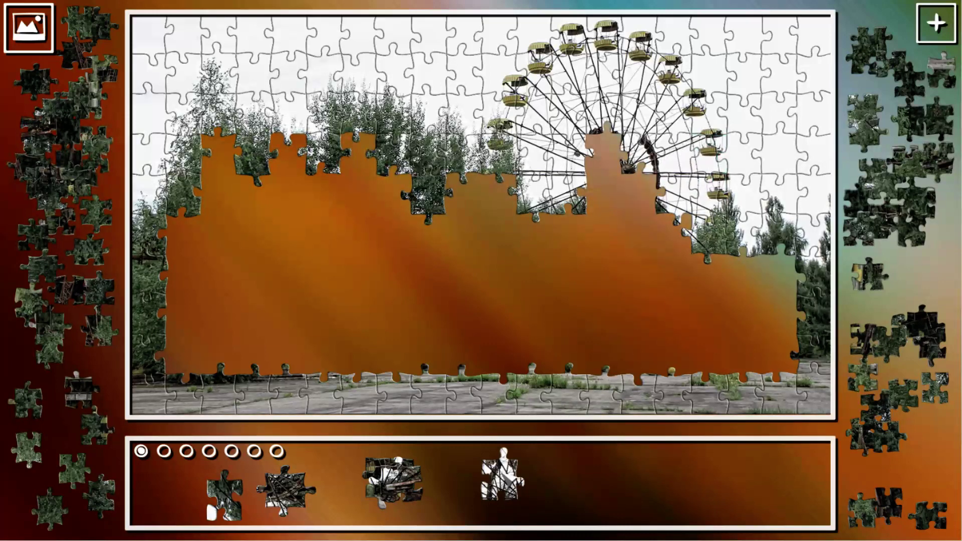
Step: Fit three tray pieces into the wheel hub and lay the other three on the board
{"action": "left_click_drag", "start_coordinate": [502, 473], "coordinate": [597, 154]}
{"action": "mouse_move", "coordinate": [395, 481]}
{"action": "left_mouse_down"}
{"action": "mouse_move", "coordinate": [630, 254]}
{"action": "mouse_move", "coordinate": [640, 191]}
{"action": "left_mouse_up"}
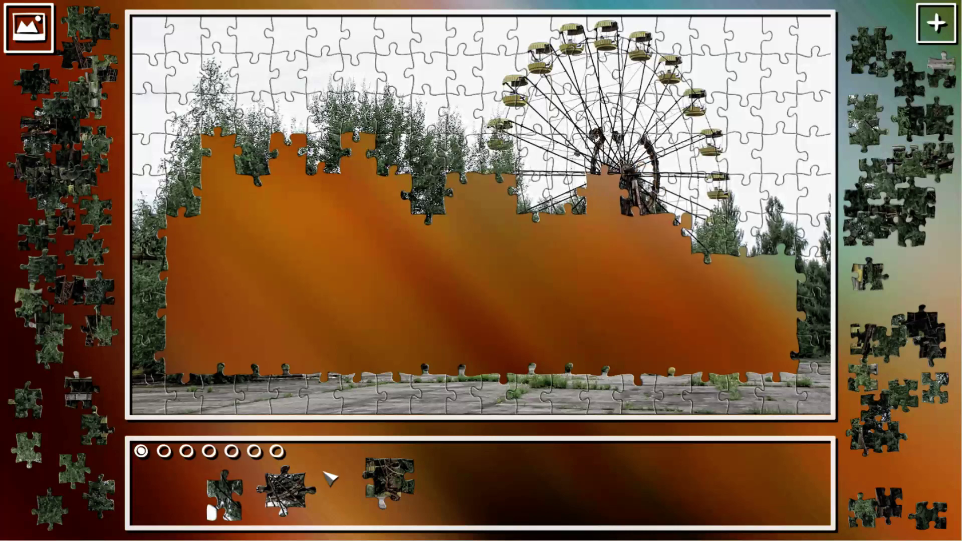
{"action": "mouse_move", "coordinate": [392, 480]}
{"action": "left_mouse_down"}
{"action": "mouse_move", "coordinate": [570, 285]}
{"action": "mouse_move", "coordinate": [729, 271]}
{"action": "mouse_move", "coordinate": [723, 293]}
{"action": "mouse_move", "coordinate": [538, 254]}
{"action": "mouse_move", "coordinate": [586, 250]}
{"action": "mouse_move", "coordinate": [600, 232]}
{"action": "mouse_move", "coordinate": [359, 278]}
{"action": "left_mouse_up"}
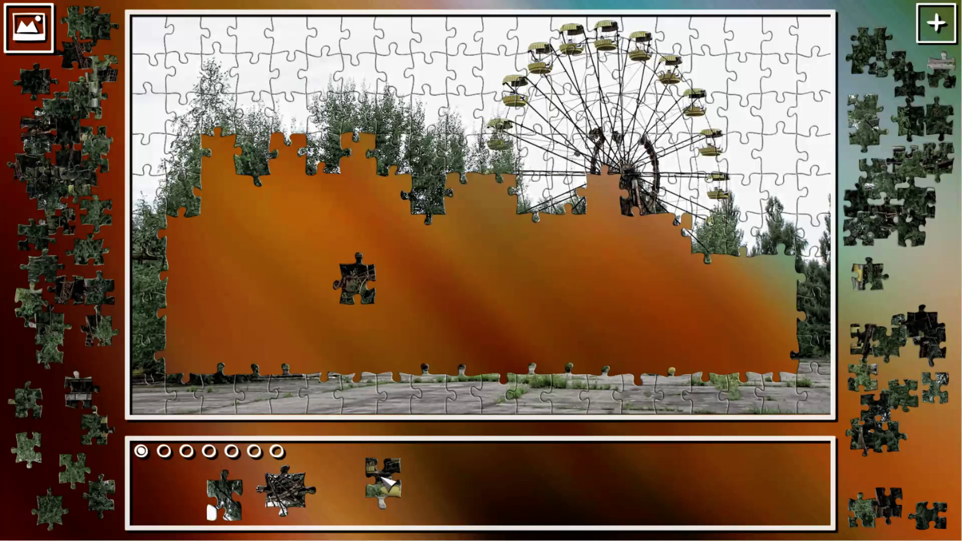
{"action": "mouse_move", "coordinate": [381, 477]}
{"action": "left_mouse_down"}
{"action": "mouse_move", "coordinate": [621, 260]}
{"action": "mouse_move", "coordinate": [533, 229]}
{"action": "mouse_move", "coordinate": [522, 258]}
{"action": "mouse_move", "coordinate": [570, 244]}
{"action": "mouse_move", "coordinate": [656, 246]}
{"action": "mouse_move", "coordinate": [606, 237]}
{"action": "mouse_move", "coordinate": [425, 304]}
{"action": "mouse_move", "coordinate": [390, 335]}
{"action": "left_mouse_up"}
{"action": "mouse_move", "coordinate": [301, 500]}
{"action": "left_mouse_down"}
{"action": "mouse_move", "coordinate": [601, 275]}
{"action": "mouse_move", "coordinate": [614, 201]}
{"action": "left_mouse_up"}
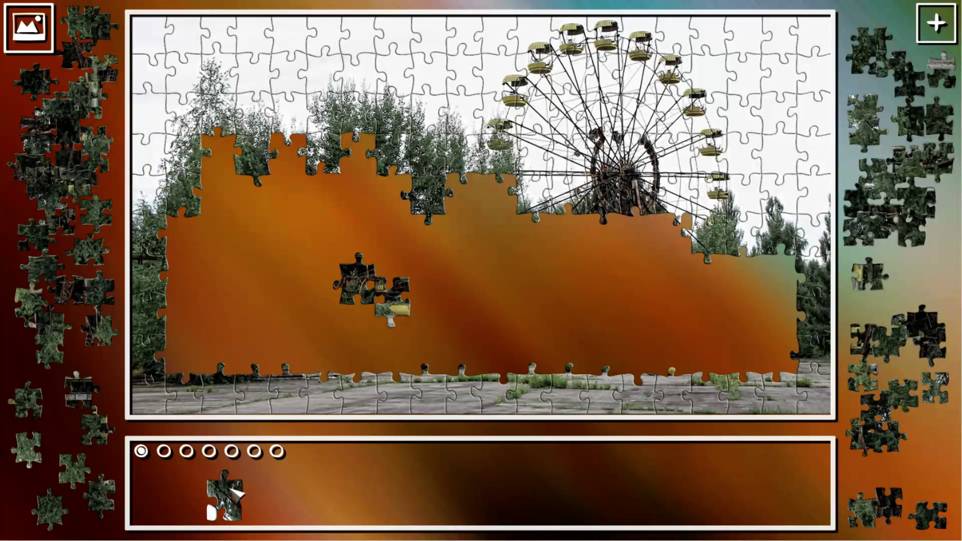
{"action": "mouse_move", "coordinate": [224, 495]}
{"action": "left_mouse_down"}
{"action": "mouse_move", "coordinate": [546, 269]}
{"action": "mouse_move", "coordinate": [675, 252]}
{"action": "left_mouse_up"}
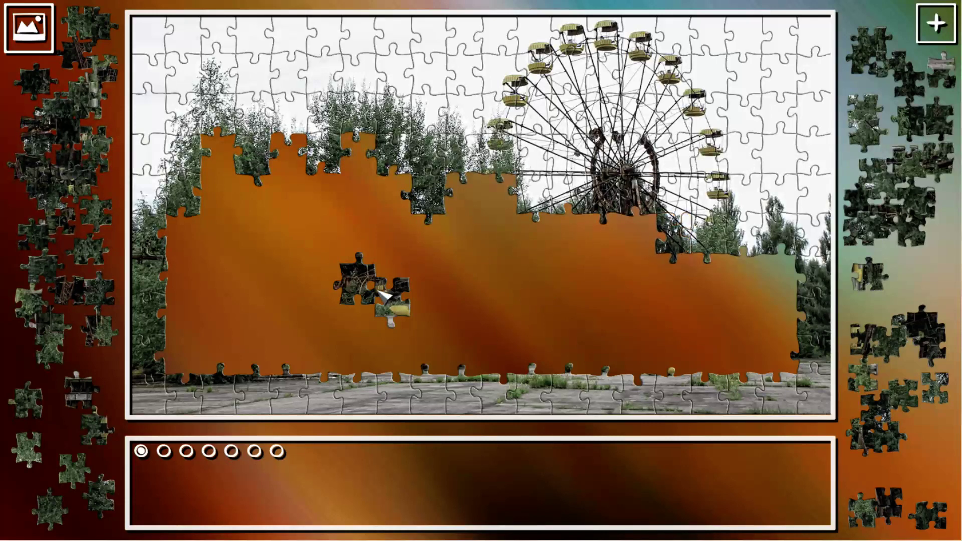
Step: Bring in a side piece, rotate it upright, and join it to a dark piece at left
{"action": "mouse_move", "coordinate": [81, 293]}
{"action": "left_mouse_down"}
{"action": "mouse_move", "coordinate": [552, 288]}
{"action": "mouse_move", "coordinate": [612, 254]}
{"action": "left_mouse_up"}
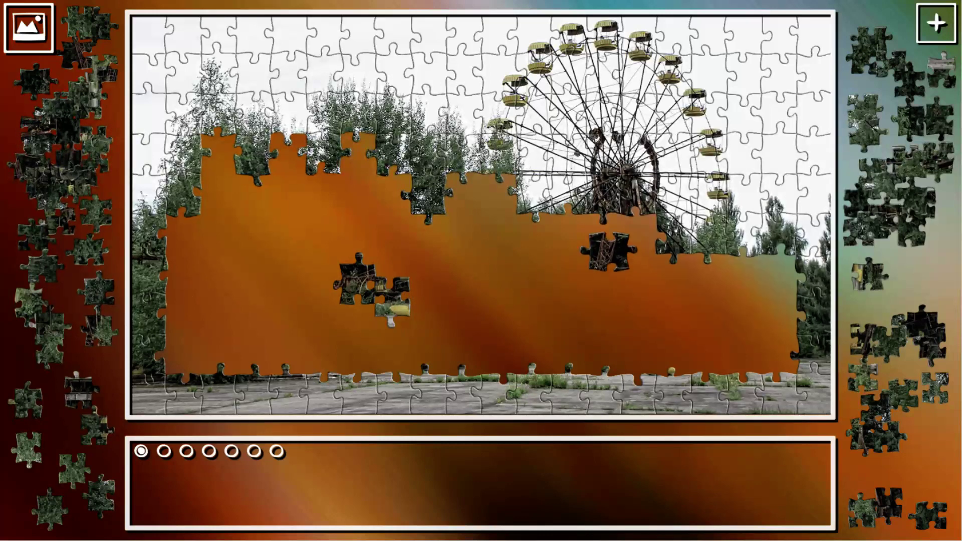
{"action": "right_click", "coordinate": [611, 252]}
{"action": "mouse_move", "coordinate": [612, 259]}
{"action": "left_mouse_down"}
{"action": "mouse_move", "coordinate": [285, 274]}
{"action": "mouse_move", "coordinate": [300, 282]}
{"action": "left_mouse_up"}
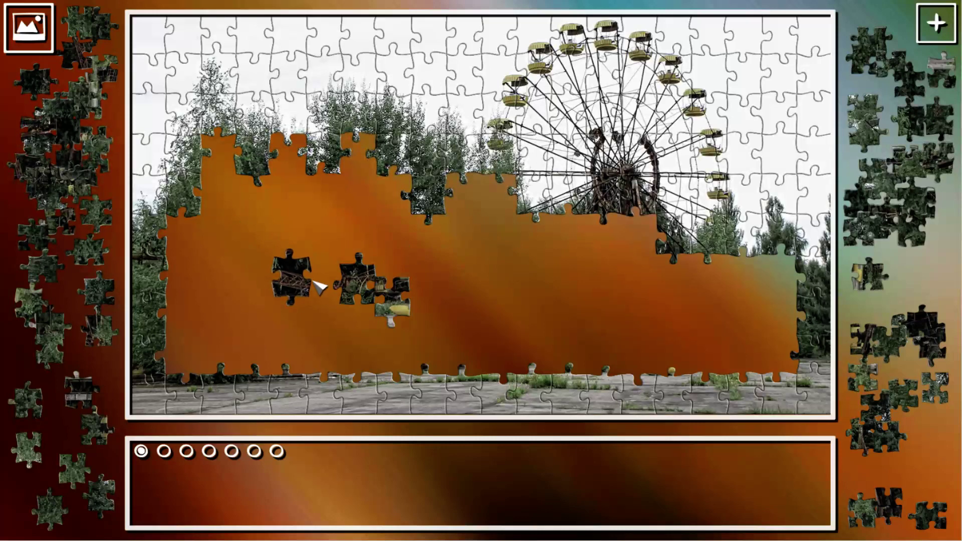
{"action": "mouse_move", "coordinate": [361, 289]}
{"action": "left_mouse_down"}
{"action": "mouse_move", "coordinate": [251, 275]}
{"action": "mouse_move", "coordinate": [269, 292]}
{"action": "mouse_move", "coordinate": [299, 291]}
{"action": "left_mouse_up"}
{"action": "right_click", "coordinate": [269, 292]}
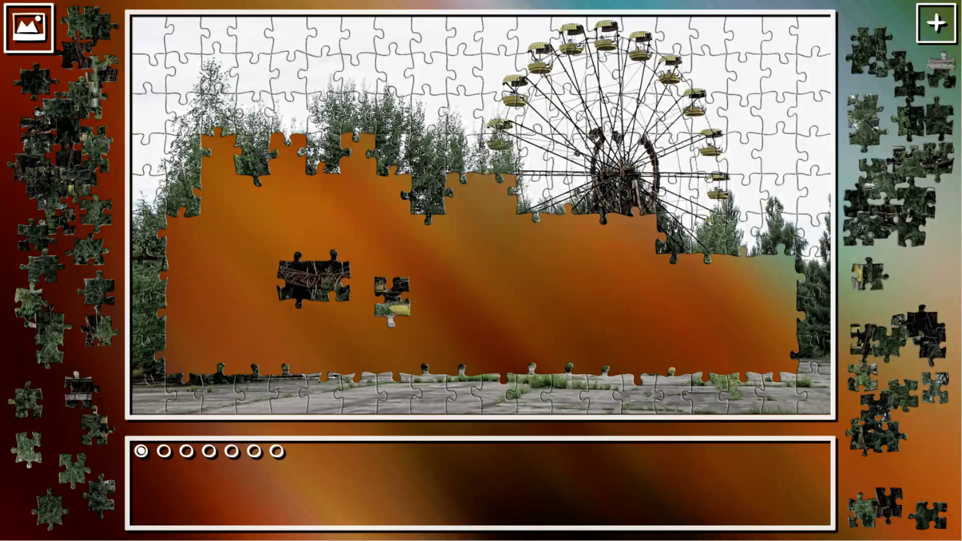
{"action": "left_click_drag", "start_coordinate": [398, 301], "coordinate": [424, 290]}
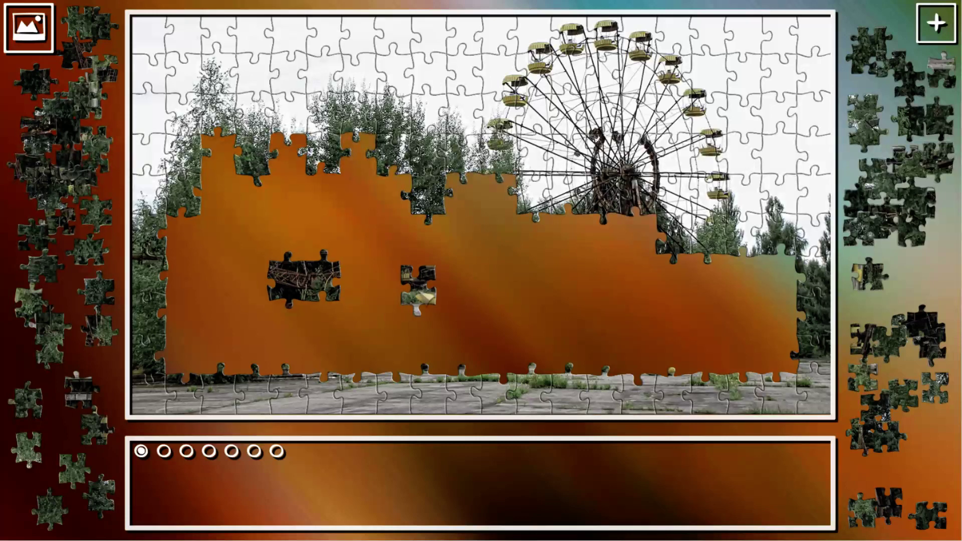
Step: Lay four right-tray dark pieces, including a grey one, across the lower-right board
{"action": "mouse_move", "coordinate": [936, 331]}
{"action": "left_mouse_down"}
{"action": "mouse_move", "coordinate": [440, 301]}
{"action": "mouse_move", "coordinate": [353, 231]}
{"action": "mouse_move", "coordinate": [366, 230]}
{"action": "mouse_move", "coordinate": [368, 272]}
{"action": "mouse_move", "coordinate": [253, 287]}
{"action": "mouse_move", "coordinate": [252, 277]}
{"action": "mouse_move", "coordinate": [481, 295]}
{"action": "left_mouse_up"}
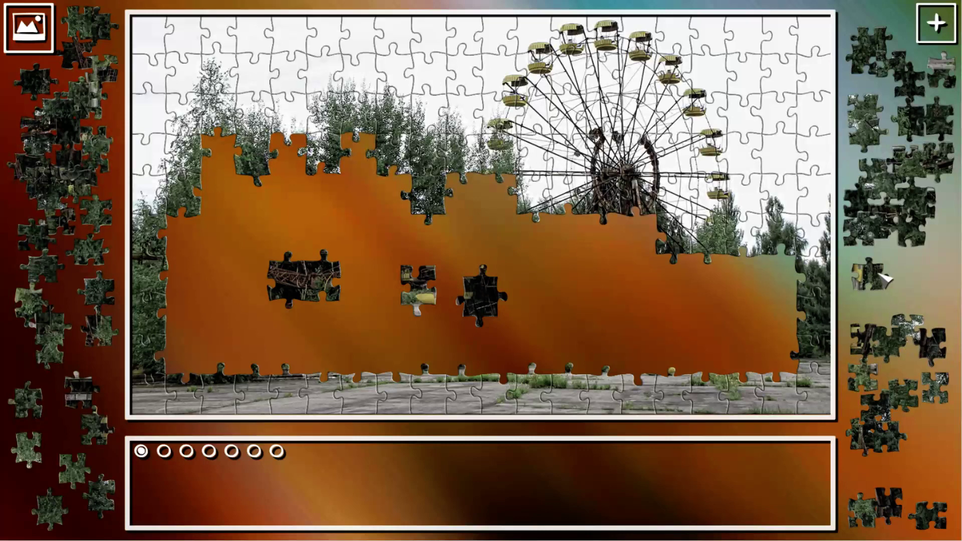
{"action": "mouse_move", "coordinate": [870, 275]}
{"action": "left_mouse_down"}
{"action": "mouse_move", "coordinate": [662, 318]}
{"action": "mouse_move", "coordinate": [667, 347]}
{"action": "mouse_move", "coordinate": [701, 347]}
{"action": "left_mouse_up"}
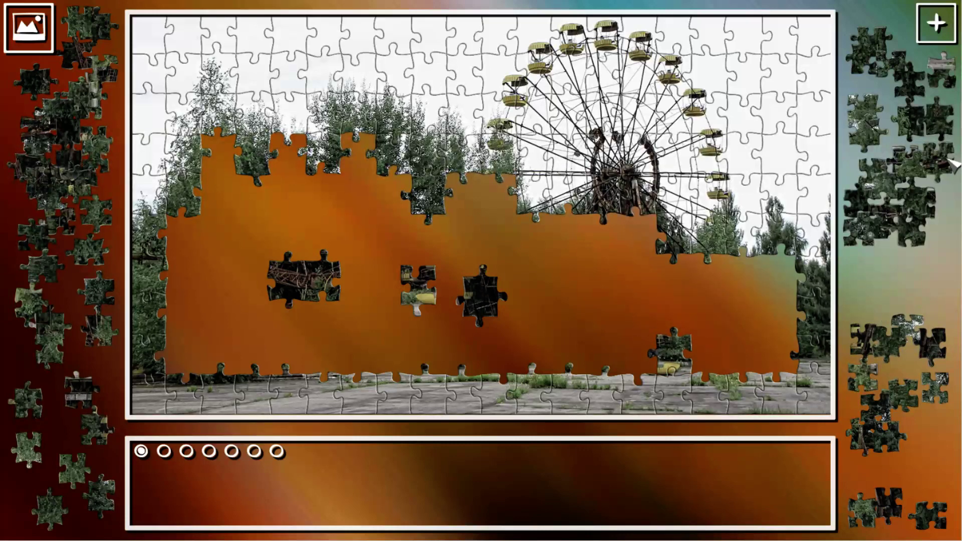
{"action": "mouse_move", "coordinate": [940, 164]}
{"action": "left_mouse_down"}
{"action": "mouse_move", "coordinate": [697, 241]}
{"action": "mouse_move", "coordinate": [642, 295]}
{"action": "mouse_move", "coordinate": [661, 286]}
{"action": "mouse_move", "coordinate": [690, 297]}
{"action": "mouse_move", "coordinate": [675, 309]}
{"action": "left_mouse_up"}
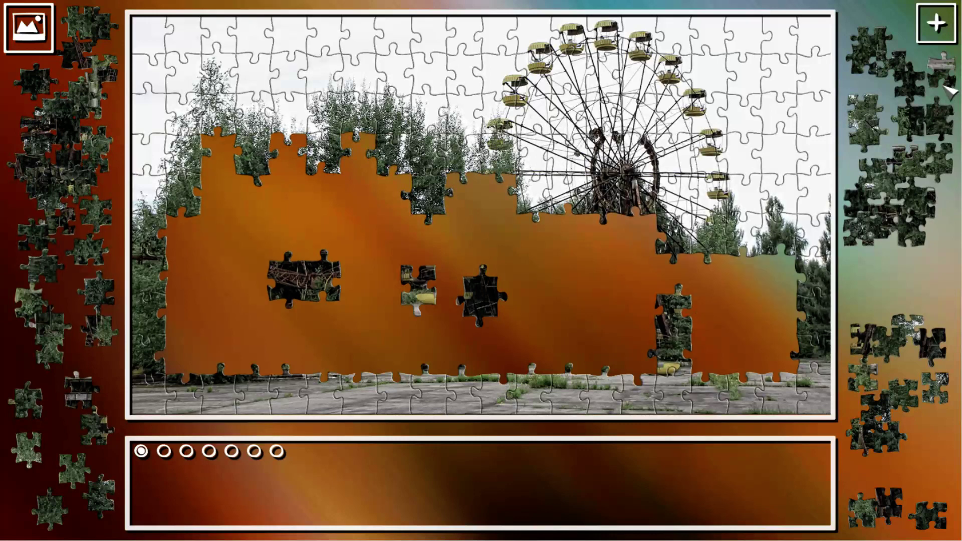
{"action": "mouse_move", "coordinate": [947, 85]}
{"action": "left_mouse_down"}
{"action": "mouse_move", "coordinate": [830, 153]}
{"action": "mouse_move", "coordinate": [732, 316]}
{"action": "mouse_move", "coordinate": [755, 364]}
{"action": "mouse_move", "coordinate": [778, 368]}
{"action": "left_mouse_up"}
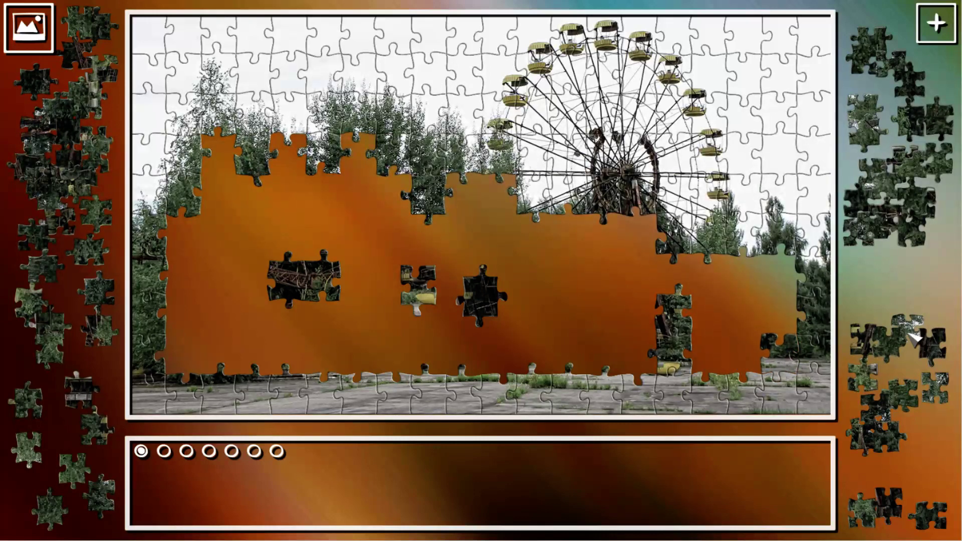
Step: Add side pieces to the treeline and bring another onto the board
{"action": "mouse_move", "coordinate": [914, 334]}
{"action": "left_mouse_down"}
{"action": "mouse_move", "coordinate": [674, 238]}
{"action": "mouse_move", "coordinate": [590, 258]}
{"action": "mouse_move", "coordinate": [668, 261]}
{"action": "mouse_move", "coordinate": [350, 193]}
{"action": "mouse_move", "coordinate": [362, 155]}
{"action": "mouse_move", "coordinate": [280, 151]}
{"action": "left_mouse_up"}
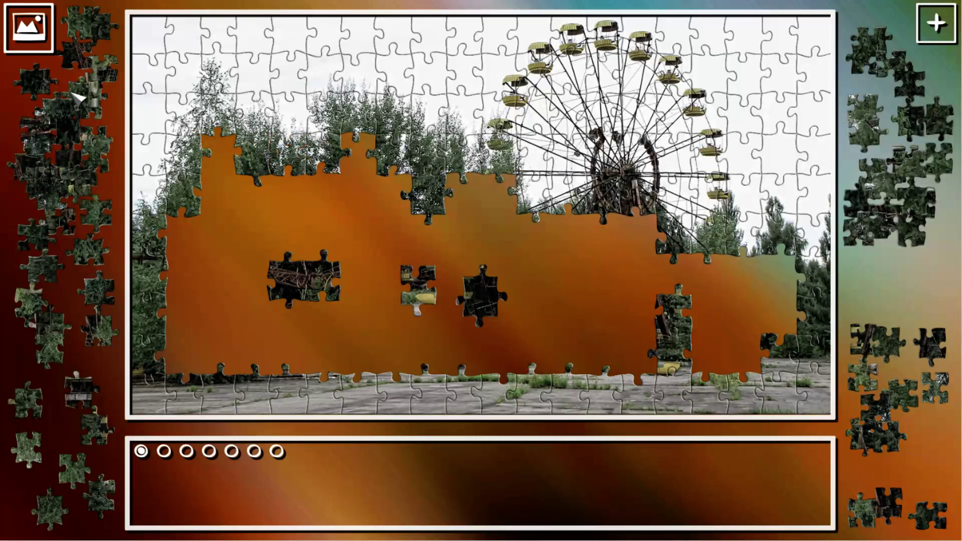
{"action": "mouse_move", "coordinate": [264, 195]}
{"action": "left_mouse_down"}
{"action": "mouse_move", "coordinate": [768, 295]}
{"action": "mouse_move", "coordinate": [781, 281]}
{"action": "mouse_move", "coordinate": [519, 235]}
{"action": "mouse_move", "coordinate": [362, 194]}
{"action": "mouse_move", "coordinate": [324, 195]}
{"action": "left_mouse_up"}
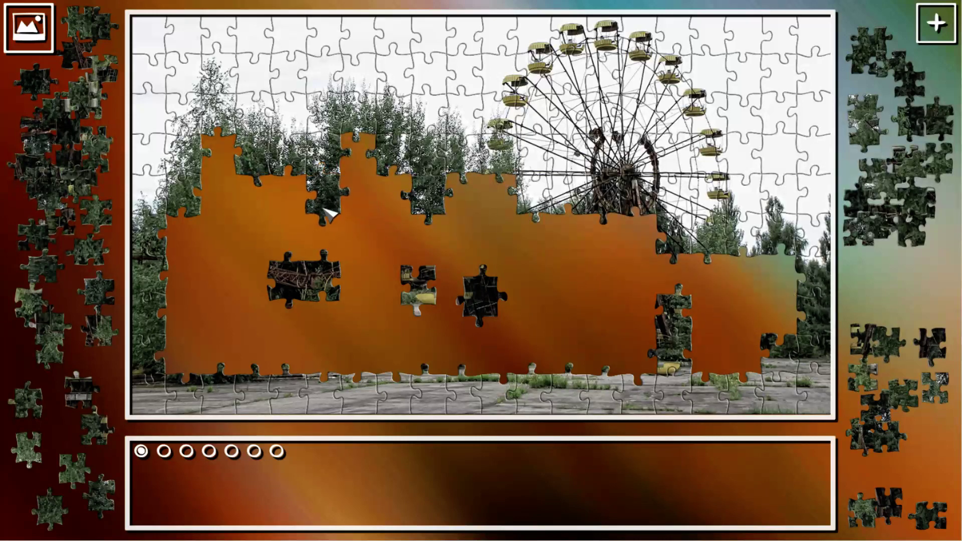
{"action": "mouse_move", "coordinate": [33, 449]}
{"action": "left_mouse_down"}
{"action": "mouse_move", "coordinate": [591, 290]}
{"action": "mouse_move", "coordinate": [417, 181]}
{"action": "mouse_move", "coordinate": [244, 152]}
{"action": "mouse_move", "coordinate": [196, 219]}
{"action": "left_mouse_up"}
{"action": "mouse_move", "coordinate": [54, 328]}
{"action": "left_mouse_down"}
{"action": "mouse_move", "coordinate": [180, 301]}
{"action": "mouse_move", "coordinate": [547, 260]}
{"action": "mouse_move", "coordinate": [564, 335]}
{"action": "mouse_move", "coordinate": [508, 346]}
{"action": "mouse_move", "coordinate": [748, 343]}
{"action": "mouse_move", "coordinate": [704, 351]}
{"action": "mouse_move", "coordinate": [296, 344]}
{"action": "mouse_move", "coordinate": [354, 347]}
{"action": "left_mouse_up"}
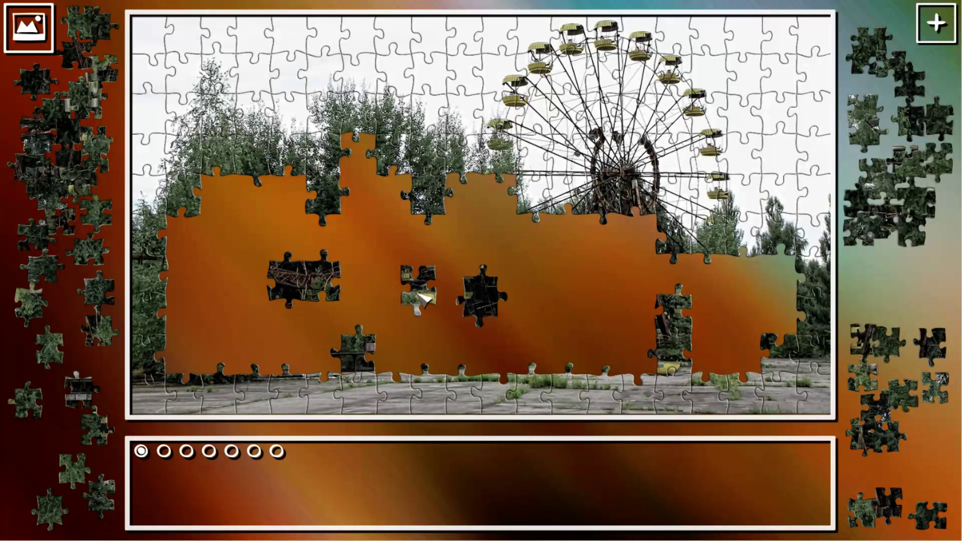
Step: Fit a small piece into the bottom-right gap and rotate another piece upright
{"action": "left_click_drag", "start_coordinate": [424, 299], "coordinate": [641, 360]}
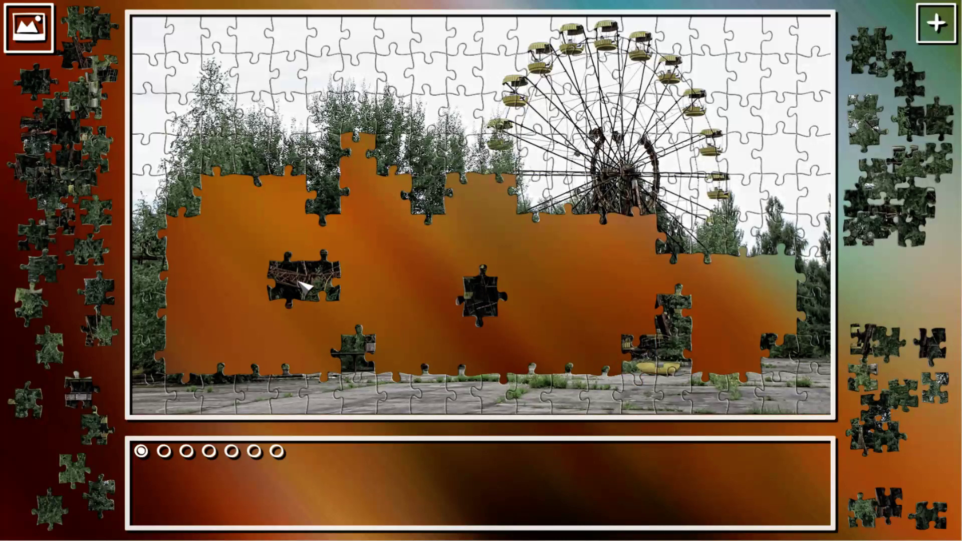
{"action": "mouse_move", "coordinate": [305, 286]}
{"action": "left_mouse_down"}
{"action": "mouse_move", "coordinate": [298, 279]}
{"action": "mouse_move", "coordinate": [644, 280]}
{"action": "left_mouse_up"}
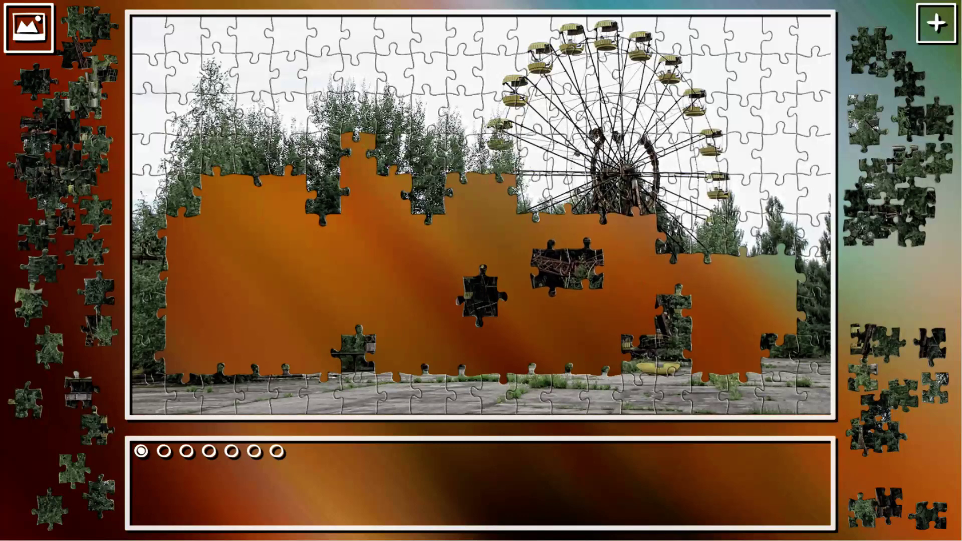
{"action": "left_click_drag", "start_coordinate": [574, 275], "coordinate": [607, 276]}
{"action": "right_click", "coordinate": [580, 275]}
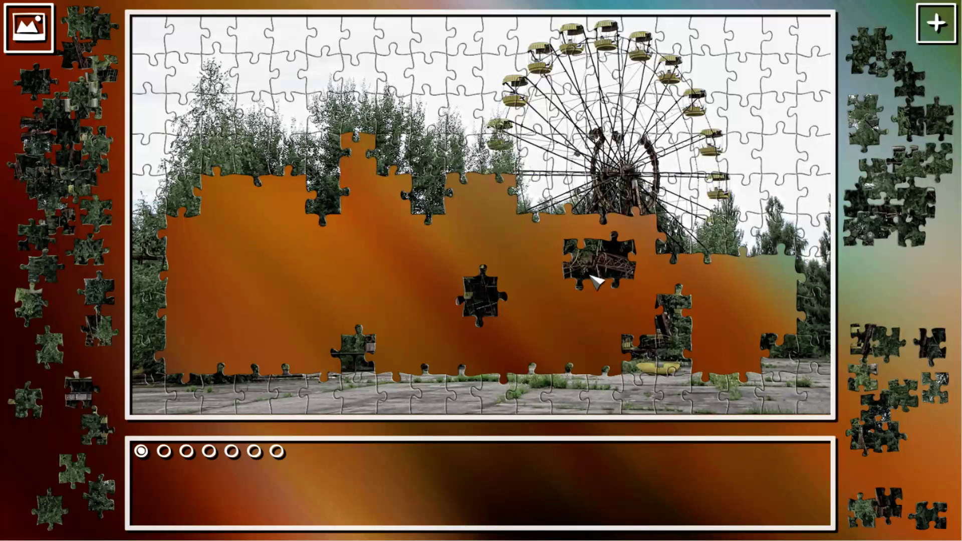
{"action": "right_click", "coordinate": [601, 276]}
{"action": "left_click_drag", "start_coordinate": [622, 299], "coordinate": [382, 263]}
Step: Rotate a side piece to join its neighbour and place loose pieces near the wheel base
{"action": "left_click_drag", "start_coordinate": [101, 332], "coordinate": [325, 256]}
{"action": "right_click", "coordinate": [324, 256]}
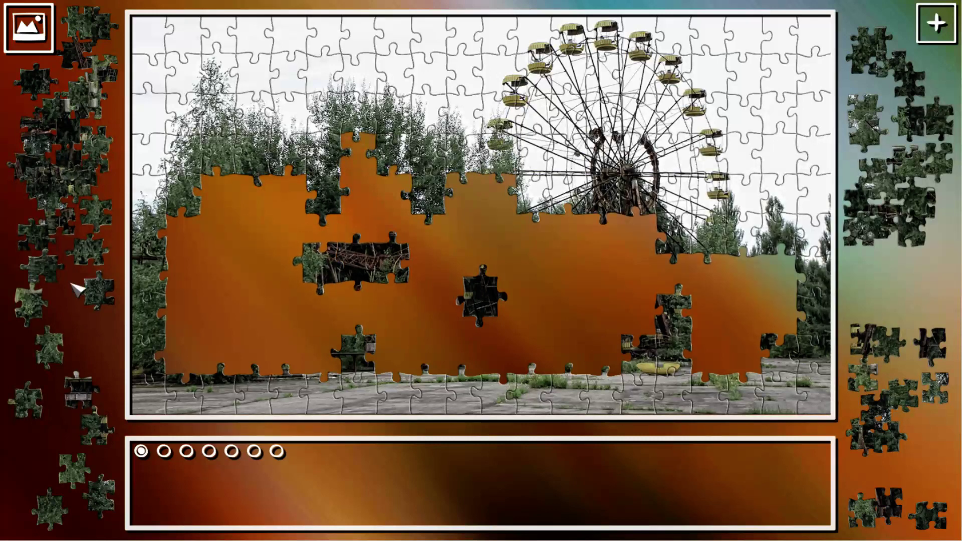
{"action": "mouse_move", "coordinate": [82, 388]}
{"action": "left_mouse_down"}
{"action": "mouse_move", "coordinate": [538, 324]}
{"action": "mouse_move", "coordinate": [767, 314]}
{"action": "mouse_move", "coordinate": [752, 324]}
{"action": "mouse_move", "coordinate": [620, 319]}
{"action": "mouse_move", "coordinate": [396, 375]}
{"action": "left_mouse_up"}
{"action": "mouse_move", "coordinate": [490, 306]}
{"action": "left_mouse_down"}
{"action": "mouse_move", "coordinate": [418, 306]}
{"action": "mouse_move", "coordinate": [463, 277]}
{"action": "left_mouse_up"}
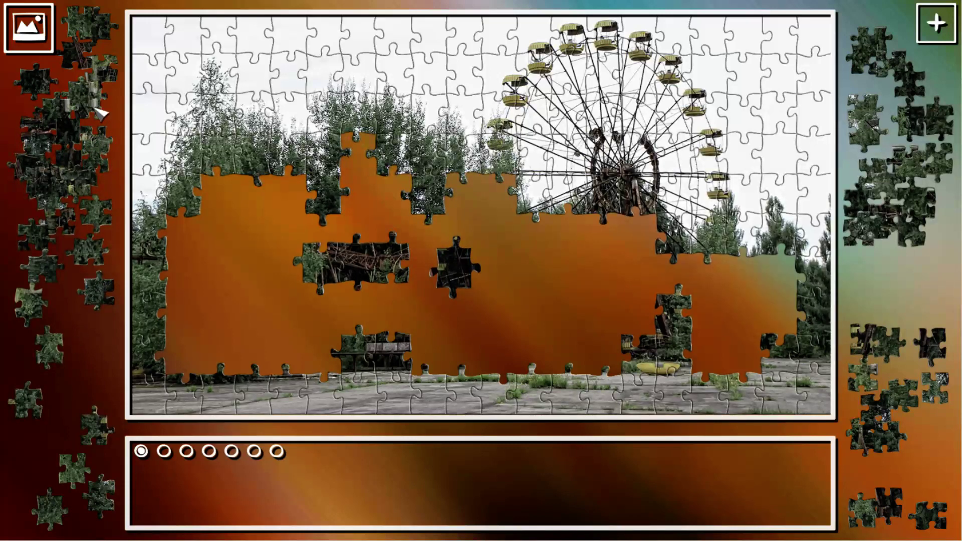
Step: Move four tray pieces onto the lower board near the wheel, rotating one
{"action": "mouse_move", "coordinate": [79, 89]}
{"action": "left_mouse_down"}
{"action": "mouse_move", "coordinate": [555, 253]}
{"action": "mouse_move", "coordinate": [539, 356]}
{"action": "left_mouse_up"}
{"action": "right_click", "coordinate": [560, 261]}
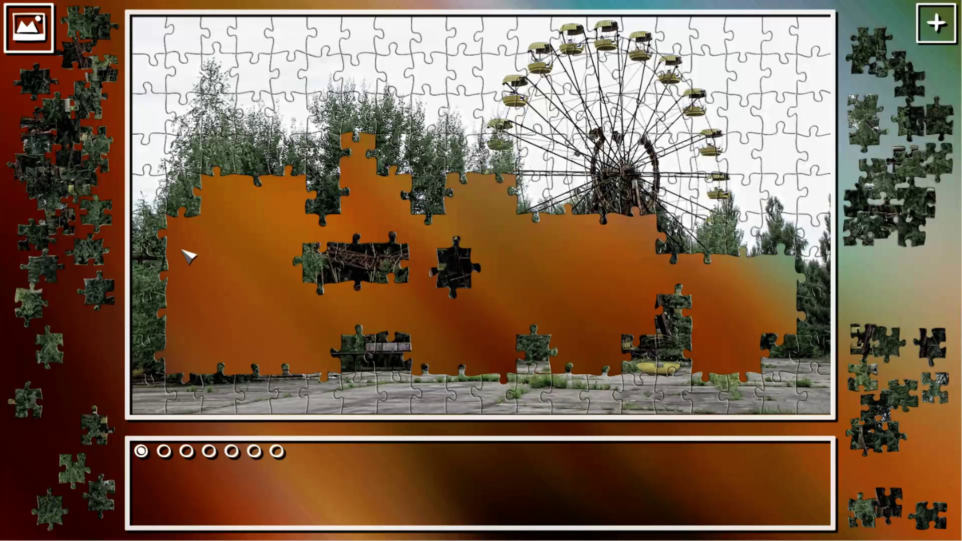
{"action": "mouse_move", "coordinate": [56, 113]}
{"action": "left_mouse_down"}
{"action": "mouse_move", "coordinate": [589, 308]}
{"action": "mouse_move", "coordinate": [508, 355]}
{"action": "left_mouse_up"}
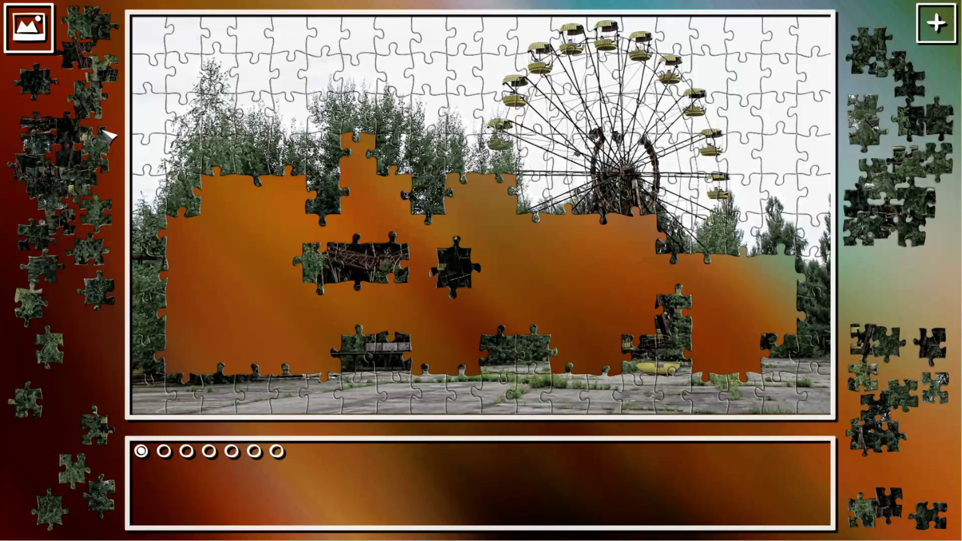
{"action": "mouse_move", "coordinate": [108, 134]}
{"action": "left_mouse_down"}
{"action": "mouse_move", "coordinate": [543, 250]}
{"action": "mouse_move", "coordinate": [750, 363]}
{"action": "left_mouse_up"}
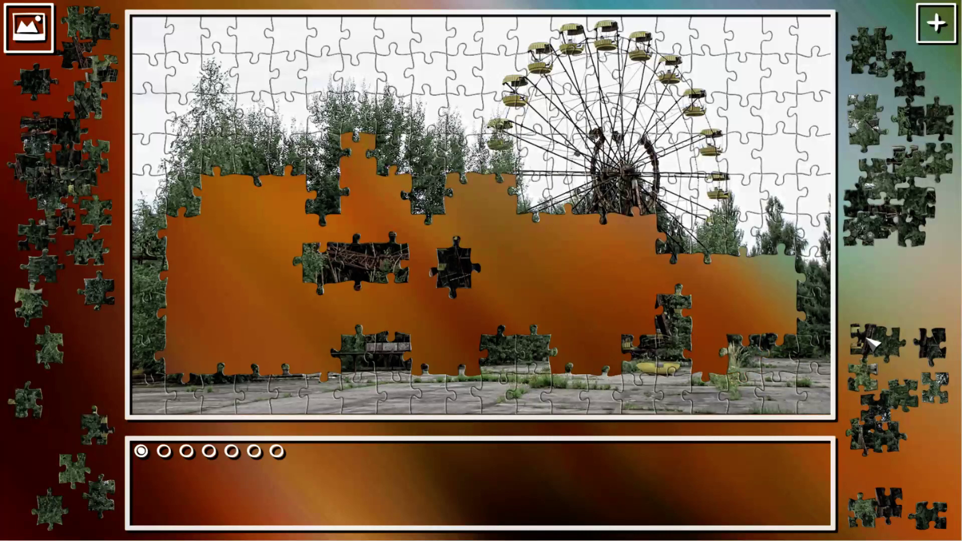
{"action": "mouse_move", "coordinate": [872, 342]}
{"action": "left_mouse_down"}
{"action": "mouse_move", "coordinate": [564, 284]}
{"action": "mouse_move", "coordinate": [614, 319]}
{"action": "mouse_move", "coordinate": [618, 265]}
{"action": "left_mouse_up"}
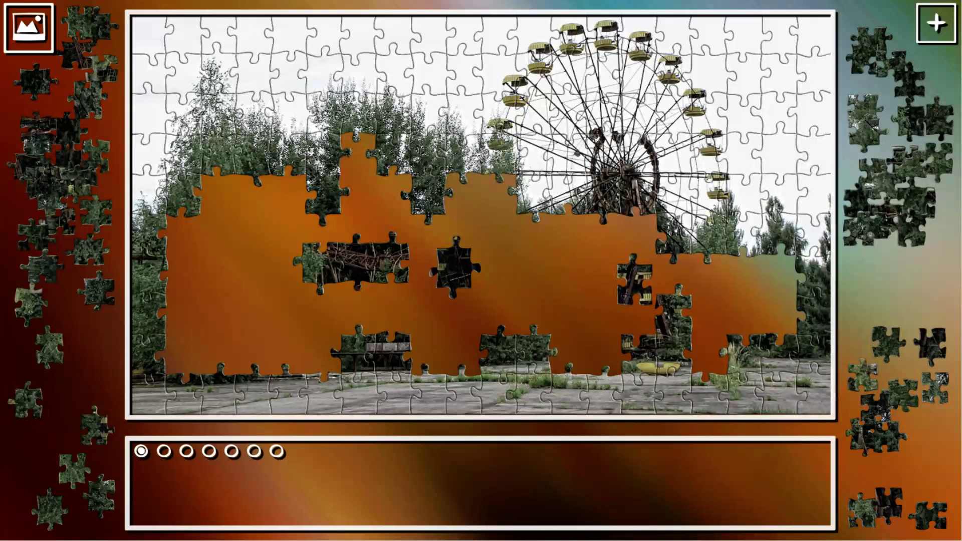
Step: Join loose pieces to the bottom cluster and fit the cluster near the wheel base
{"action": "mouse_move", "coordinate": [617, 265]}
{"action": "left_mouse_down"}
{"action": "mouse_move", "coordinate": [402, 293]}
{"action": "mouse_move", "coordinate": [256, 271]}
{"action": "left_mouse_up"}
{"action": "mouse_move", "coordinate": [358, 268]}
{"action": "left_mouse_down"}
{"action": "mouse_move", "coordinate": [591, 268]}
{"action": "mouse_move", "coordinate": [606, 283]}
{"action": "mouse_move", "coordinate": [610, 321]}
{"action": "left_mouse_up"}
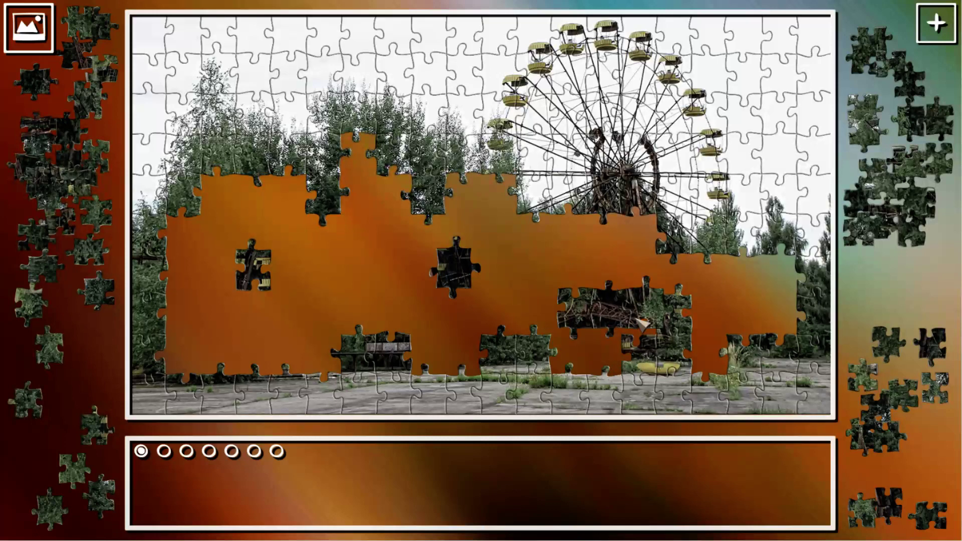
{"action": "mouse_move", "coordinate": [611, 323]}
{"action": "left_mouse_down"}
{"action": "mouse_move", "coordinate": [562, 280]}
{"action": "mouse_move", "coordinate": [608, 280]}
{"action": "mouse_move", "coordinate": [358, 264]}
{"action": "left_mouse_up"}
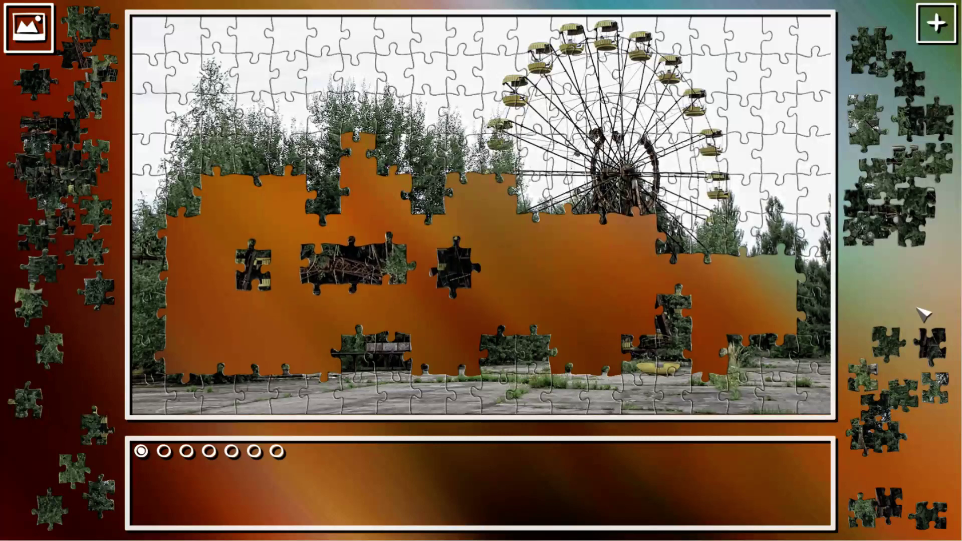
{"action": "mouse_move", "coordinate": [923, 344]}
{"action": "left_mouse_down"}
{"action": "mouse_move", "coordinate": [573, 296]}
{"action": "mouse_move", "coordinate": [641, 240]}
{"action": "mouse_move", "coordinate": [592, 270]}
{"action": "left_mouse_up"}
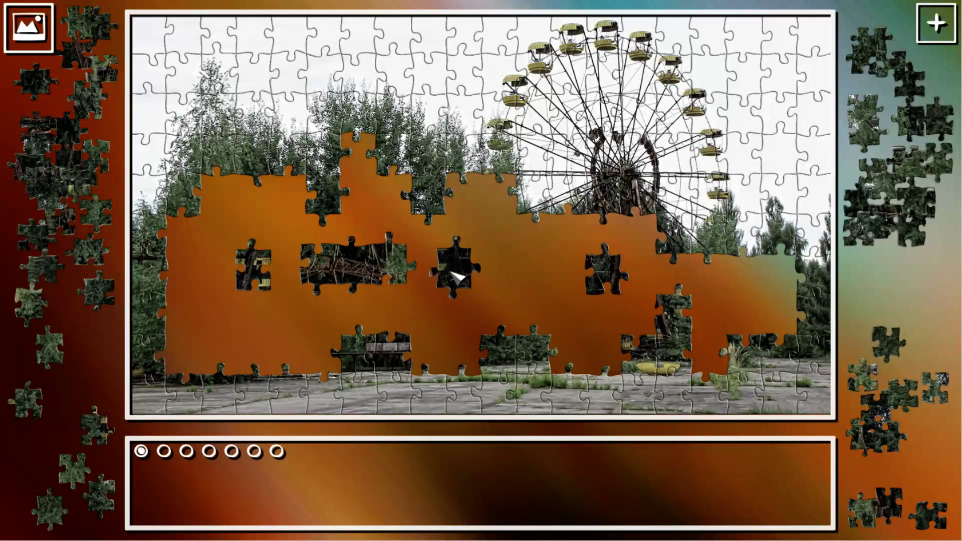
{"action": "mouse_move", "coordinate": [456, 277]}
{"action": "left_mouse_down"}
{"action": "mouse_move", "coordinate": [710, 277]}
{"action": "mouse_move", "coordinate": [597, 308]}
{"action": "mouse_move", "coordinate": [601, 320]}
{"action": "mouse_move", "coordinate": [423, 301]}
{"action": "mouse_move", "coordinate": [639, 280]}
{"action": "mouse_move", "coordinate": [639, 317]}
{"action": "left_mouse_up"}
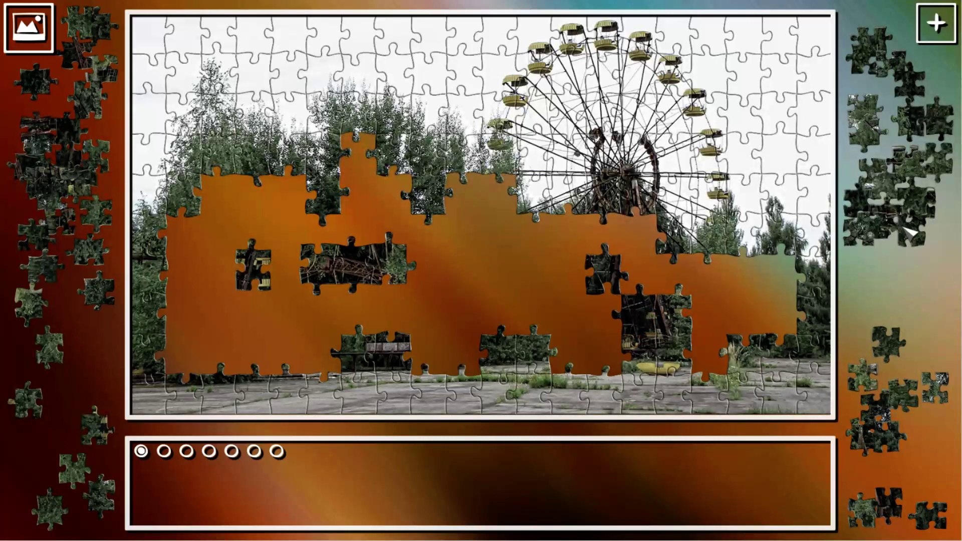
Step: Snap a tree piece into the treeline, then place and rotate right-tray pieces at left
{"action": "mouse_move", "coordinate": [939, 387]}
{"action": "left_mouse_down"}
{"action": "mouse_move", "coordinate": [453, 217]}
{"action": "mouse_move", "coordinate": [372, 170]}
{"action": "left_mouse_up"}
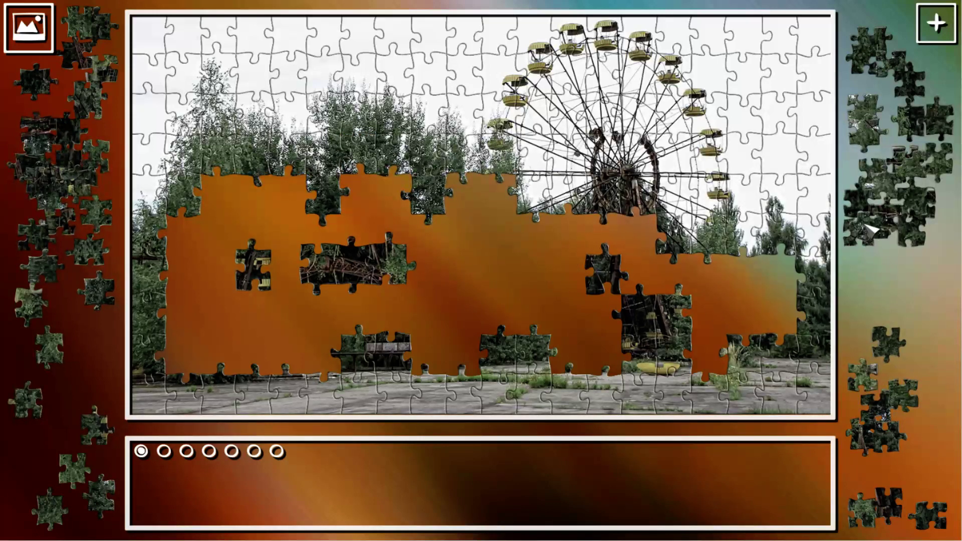
{"action": "mouse_move", "coordinate": [869, 224]}
{"action": "left_mouse_down"}
{"action": "mouse_move", "coordinate": [621, 227]}
{"action": "mouse_move", "coordinate": [501, 255]}
{"action": "mouse_move", "coordinate": [768, 301]}
{"action": "mouse_move", "coordinate": [566, 270]}
{"action": "mouse_move", "coordinate": [383, 188]}
{"action": "mouse_move", "coordinate": [354, 192]}
{"action": "mouse_move", "coordinate": [367, 195]}
{"action": "left_mouse_up"}
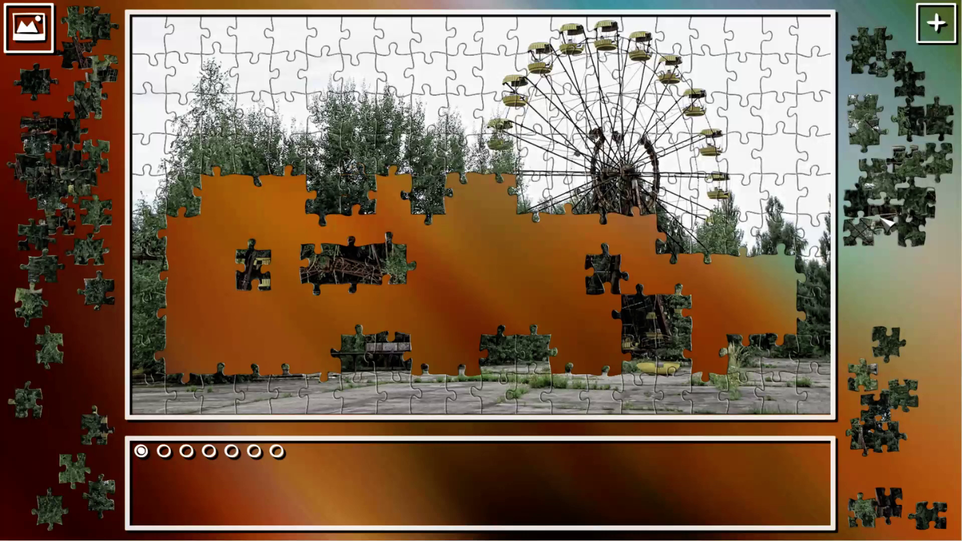
{"action": "mouse_move", "coordinate": [888, 220]}
{"action": "left_mouse_down"}
{"action": "mouse_move", "coordinate": [676, 258]}
{"action": "mouse_move", "coordinate": [477, 262]}
{"action": "mouse_move", "coordinate": [624, 251]}
{"action": "mouse_move", "coordinate": [601, 234]}
{"action": "mouse_move", "coordinate": [556, 237]}
{"action": "mouse_move", "coordinate": [648, 281]}
{"action": "mouse_move", "coordinate": [678, 274]}
{"action": "mouse_move", "coordinate": [268, 256]}
{"action": "mouse_move", "coordinate": [585, 312]}
{"action": "mouse_move", "coordinate": [487, 268]}
{"action": "mouse_move", "coordinate": [227, 214]}
{"action": "mouse_move", "coordinate": [255, 223]}
{"action": "left_mouse_up"}
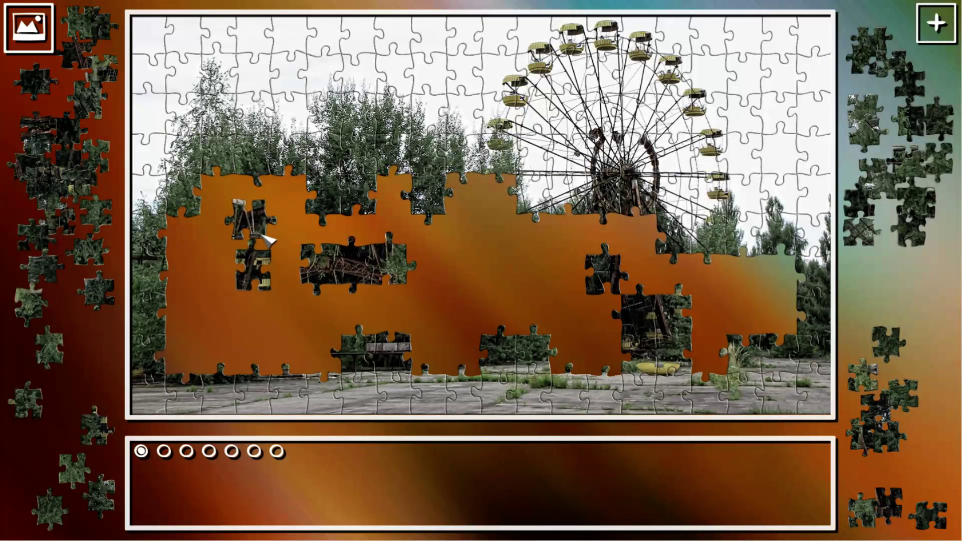
{"action": "mouse_move", "coordinate": [274, 233]}
{"action": "left_mouse_down"}
{"action": "mouse_move", "coordinate": [413, 236]}
{"action": "mouse_move", "coordinate": [476, 268]}
{"action": "mouse_move", "coordinate": [468, 304]}
{"action": "mouse_move", "coordinate": [597, 270]}
{"action": "mouse_move", "coordinate": [444, 285]}
{"action": "mouse_move", "coordinate": [464, 317]}
{"action": "mouse_move", "coordinate": [452, 323]}
{"action": "mouse_move", "coordinate": [297, 321]}
{"action": "mouse_move", "coordinate": [340, 319]}
{"action": "left_mouse_up"}
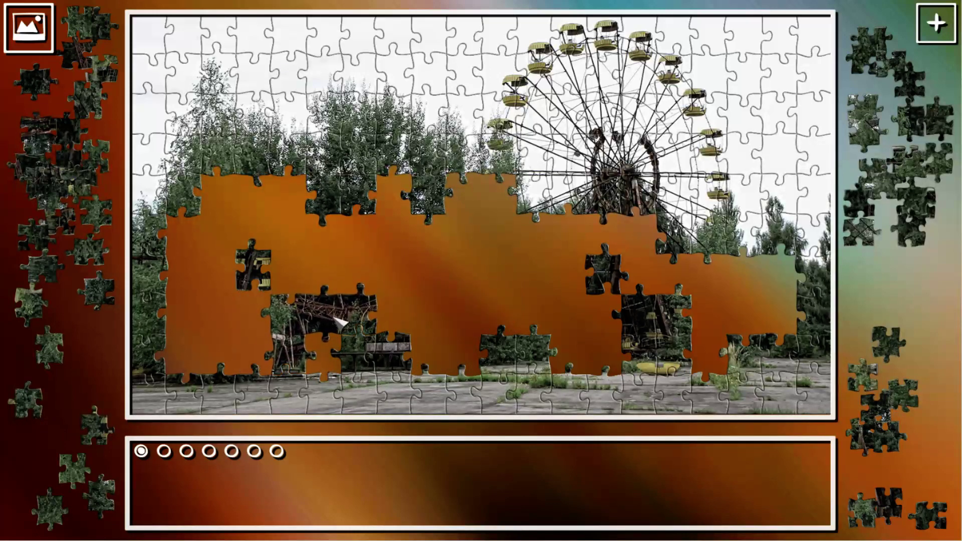
{"action": "mouse_move", "coordinate": [253, 269]}
{"action": "left_mouse_down"}
{"action": "mouse_move", "coordinate": [522, 268]}
{"action": "mouse_move", "coordinate": [586, 293]}
{"action": "mouse_move", "coordinate": [623, 292]}
{"action": "mouse_move", "coordinate": [598, 331]}
{"action": "mouse_move", "coordinate": [576, 344]}
{"action": "mouse_move", "coordinate": [528, 274]}
{"action": "mouse_move", "coordinate": [429, 266]}
{"action": "left_mouse_up"}
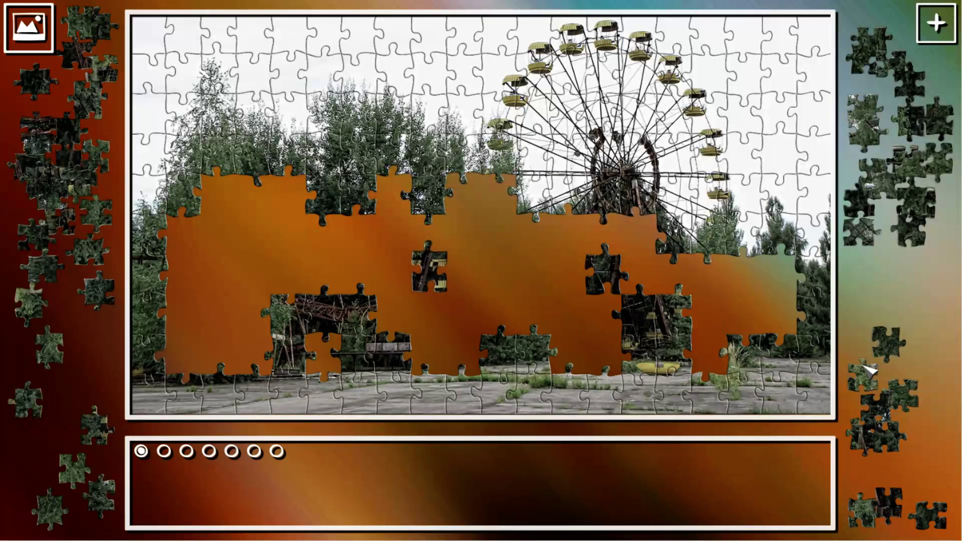
{"action": "mouse_move", "coordinate": [875, 405]}
{"action": "left_mouse_down"}
{"action": "mouse_move", "coordinate": [521, 265]}
{"action": "mouse_move", "coordinate": [383, 188]}
{"action": "mouse_move", "coordinate": [226, 198]}
{"action": "mouse_move", "coordinate": [381, 232]}
{"action": "mouse_move", "coordinate": [752, 280]}
{"action": "mouse_move", "coordinate": [745, 292]}
{"action": "mouse_move", "coordinate": [769, 275]}
{"action": "mouse_move", "coordinate": [694, 275]}
{"action": "mouse_move", "coordinate": [441, 226]}
{"action": "mouse_move", "coordinate": [494, 244]}
{"action": "mouse_move", "coordinate": [473, 210]}
{"action": "mouse_move", "coordinate": [257, 194]}
{"action": "mouse_move", "coordinate": [230, 209]}
{"action": "mouse_move", "coordinate": [244, 252]}
{"action": "mouse_move", "coordinate": [368, 232]}
{"action": "left_mouse_up"}
{"action": "right_click", "coordinate": [331, 246]}
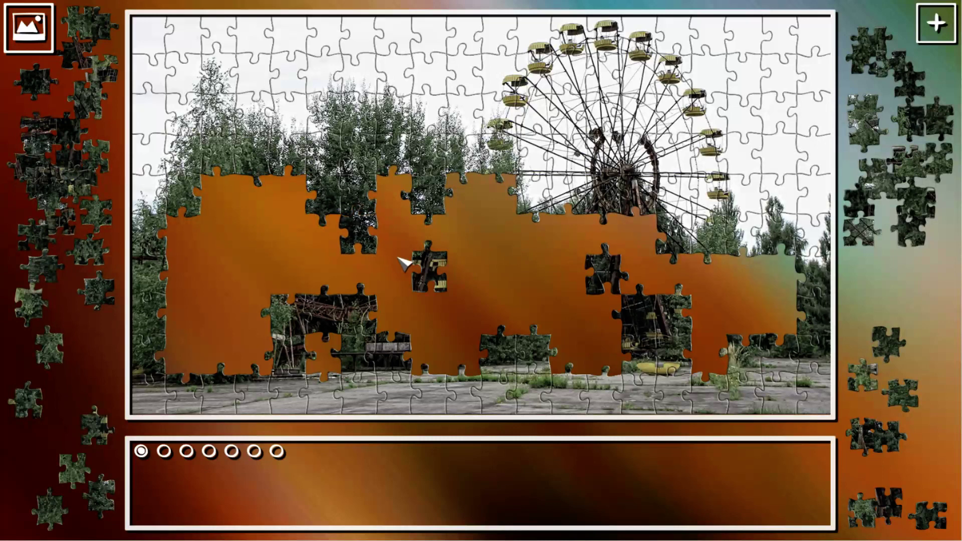
Step: Carry seven left-tray pieces onto the board, snapping some into the trees and wheel centre
{"action": "mouse_move", "coordinate": [34, 301]}
{"action": "left_mouse_down"}
{"action": "mouse_move", "coordinate": [343, 258]}
{"action": "mouse_move", "coordinate": [483, 257]}
{"action": "mouse_move", "coordinate": [608, 330]}
{"action": "mouse_move", "coordinate": [701, 351]}
{"action": "left_mouse_up"}
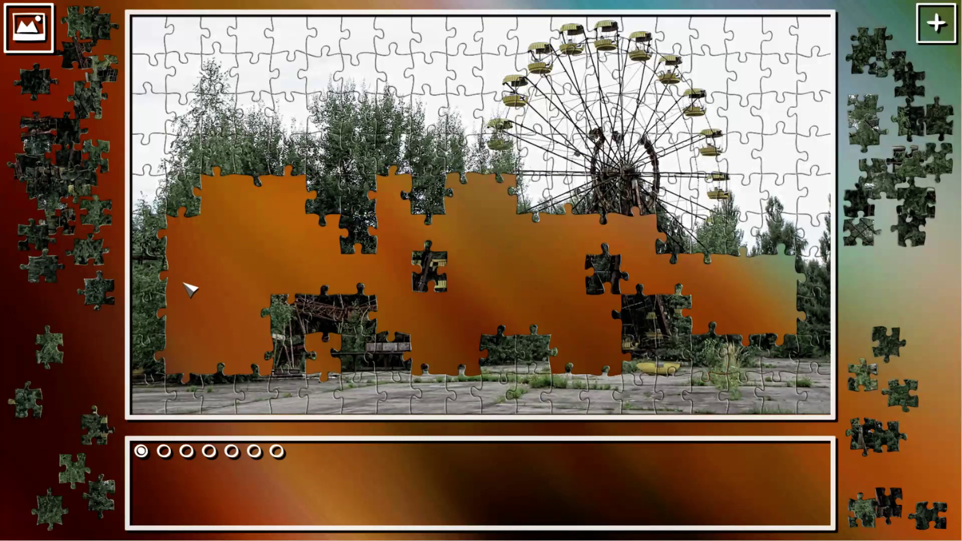
{"action": "mouse_move", "coordinate": [67, 211]}
{"action": "left_mouse_down"}
{"action": "mouse_move", "coordinate": [316, 248]}
{"action": "mouse_move", "coordinate": [258, 242]}
{"action": "mouse_move", "coordinate": [389, 209]}
{"action": "mouse_move", "coordinate": [513, 225]}
{"action": "mouse_move", "coordinate": [509, 273]}
{"action": "mouse_move", "coordinate": [779, 278]}
{"action": "mouse_move", "coordinate": [735, 276]}
{"action": "mouse_move", "coordinate": [746, 296]}
{"action": "mouse_move", "coordinate": [719, 310]}
{"action": "mouse_move", "coordinate": [217, 227]}
{"action": "mouse_move", "coordinate": [284, 199]}
{"action": "mouse_move", "coordinate": [327, 250]}
{"action": "mouse_move", "coordinate": [466, 218]}
{"action": "mouse_move", "coordinate": [492, 235]}
{"action": "mouse_move", "coordinate": [492, 273]}
{"action": "mouse_move", "coordinate": [762, 275]}
{"action": "mouse_move", "coordinate": [747, 276]}
{"action": "mouse_move", "coordinate": [752, 306]}
{"action": "mouse_move", "coordinate": [711, 284]}
{"action": "mouse_move", "coordinate": [728, 280]}
{"action": "mouse_move", "coordinate": [621, 253]}
{"action": "mouse_move", "coordinate": [493, 287]}
{"action": "mouse_move", "coordinate": [283, 261]}
{"action": "mouse_move", "coordinate": [261, 236]}
{"action": "left_mouse_up"}
{"action": "mouse_move", "coordinate": [98, 264]}
{"action": "left_mouse_down"}
{"action": "mouse_move", "coordinate": [189, 254]}
{"action": "mouse_move", "coordinate": [300, 269]}
{"action": "mouse_move", "coordinate": [293, 198]}
{"action": "mouse_move", "coordinate": [197, 252]}
{"action": "mouse_move", "coordinate": [202, 259]}
{"action": "mouse_move", "coordinate": [195, 251]}
{"action": "mouse_move", "coordinate": [225, 205]}
{"action": "mouse_move", "coordinate": [278, 220]}
{"action": "mouse_move", "coordinate": [225, 259]}
{"action": "left_mouse_up"}
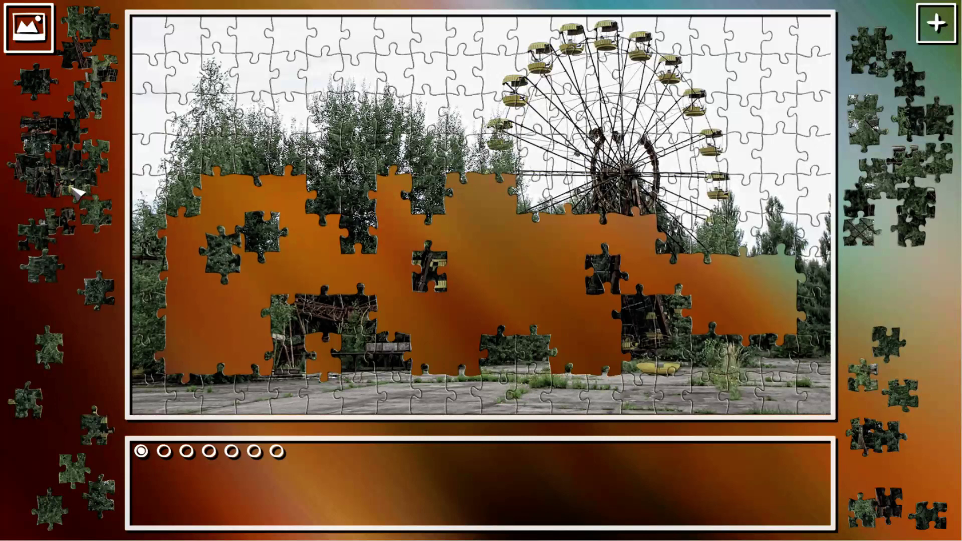
{"action": "mouse_move", "coordinate": [47, 185]}
{"action": "left_mouse_down"}
{"action": "mouse_move", "coordinate": [544, 251]}
{"action": "mouse_move", "coordinate": [601, 241]}
{"action": "left_mouse_up"}
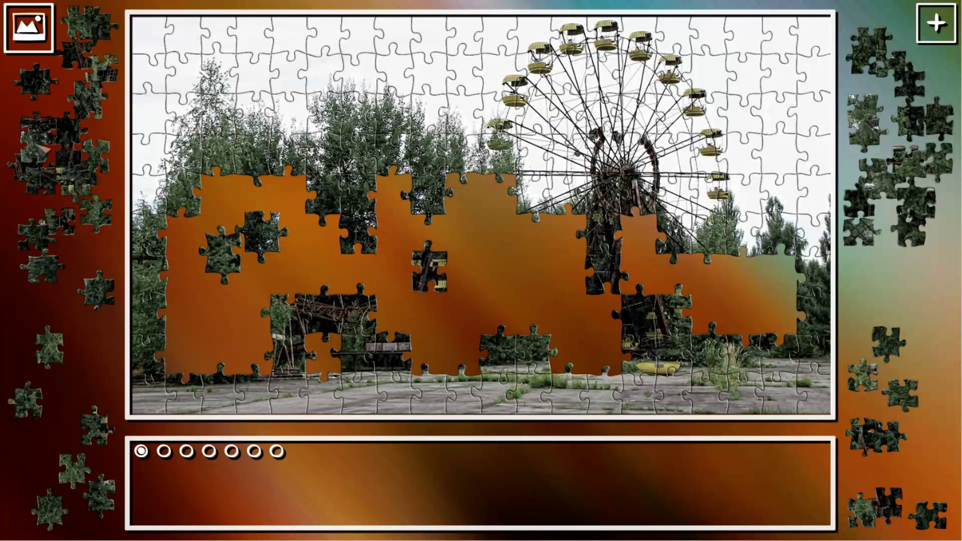
{"action": "mouse_move", "coordinate": [79, 150]}
{"action": "left_mouse_down"}
{"action": "mouse_move", "coordinate": [404, 199]}
{"action": "mouse_move", "coordinate": [538, 277]}
{"action": "mouse_move", "coordinate": [460, 207]}
{"action": "left_mouse_up"}
{"action": "mouse_move", "coordinate": [69, 159]}
{"action": "left_mouse_down"}
{"action": "mouse_move", "coordinate": [467, 246]}
{"action": "mouse_move", "coordinate": [515, 268]}
{"action": "mouse_move", "coordinate": [427, 275]}
{"action": "mouse_move", "coordinate": [519, 280]}
{"action": "mouse_move", "coordinate": [492, 285]}
{"action": "mouse_move", "coordinate": [549, 270]}
{"action": "mouse_move", "coordinate": [553, 234]}
{"action": "mouse_move", "coordinate": [646, 240]}
{"action": "mouse_move", "coordinate": [653, 254]}
{"action": "mouse_move", "coordinate": [519, 286]}
{"action": "mouse_move", "coordinate": [511, 268]}
{"action": "mouse_move", "coordinate": [503, 272]}
{"action": "left_mouse_up"}
{"action": "mouse_move", "coordinate": [89, 188]}
{"action": "left_mouse_down"}
{"action": "mouse_move", "coordinate": [113, 177]}
{"action": "mouse_move", "coordinate": [449, 268]}
{"action": "mouse_move", "coordinate": [665, 270]}
{"action": "mouse_move", "coordinate": [507, 220]}
{"action": "mouse_move", "coordinate": [589, 284]}
{"action": "left_mouse_up"}
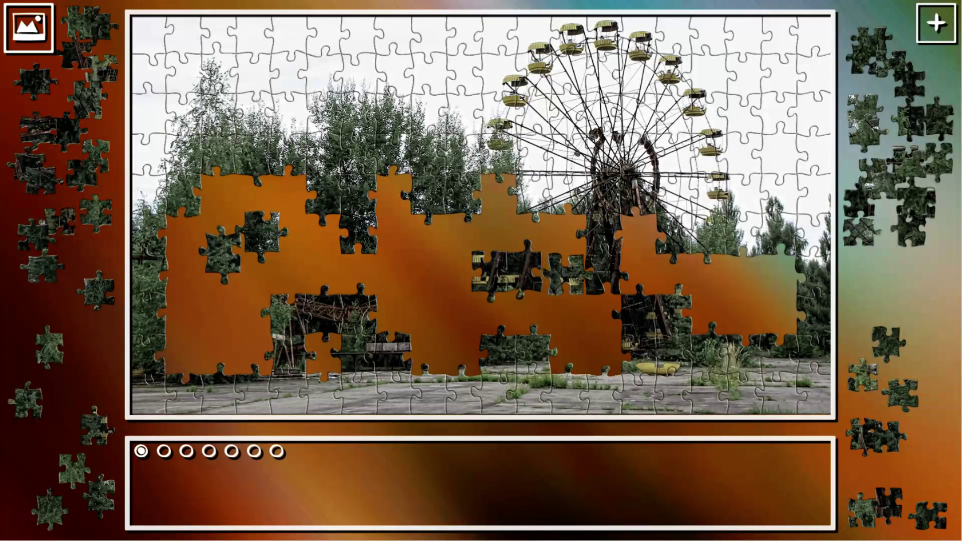
Step: Place left- and right-tray pieces beside the Ferris wheel and one in the holding tray
{"action": "mouse_move", "coordinate": [571, 277]}
{"action": "left_mouse_down"}
{"action": "mouse_move", "coordinate": [717, 279]}
{"action": "mouse_move", "coordinate": [710, 304]}
{"action": "mouse_move", "coordinate": [405, 270]}
{"action": "left_mouse_up"}
{"action": "left_click_drag", "start_coordinate": [108, 230], "coordinate": [259, 204]}
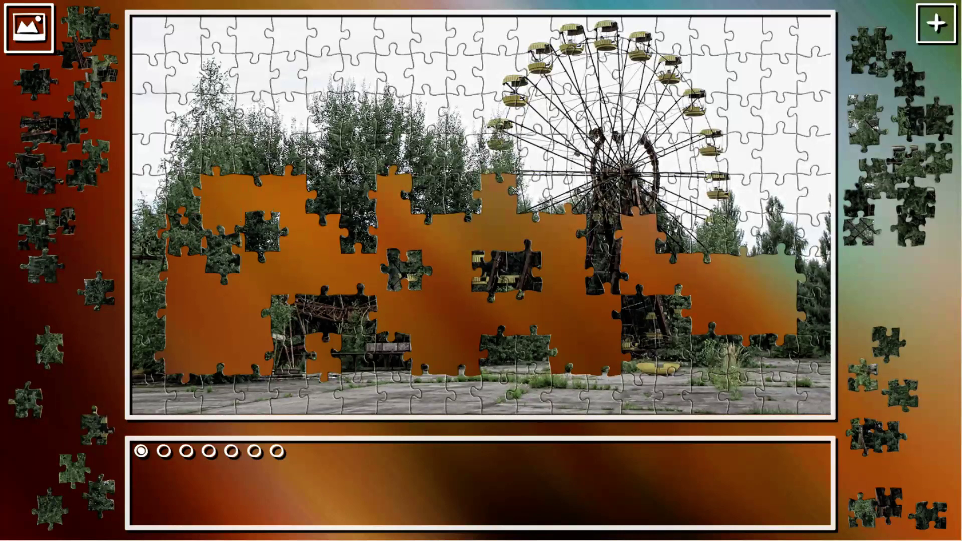
{"action": "mouse_move", "coordinate": [267, 204]}
{"action": "left_mouse_down"}
{"action": "mouse_move", "coordinate": [514, 315]}
{"action": "mouse_move", "coordinate": [223, 308]}
{"action": "left_mouse_up"}
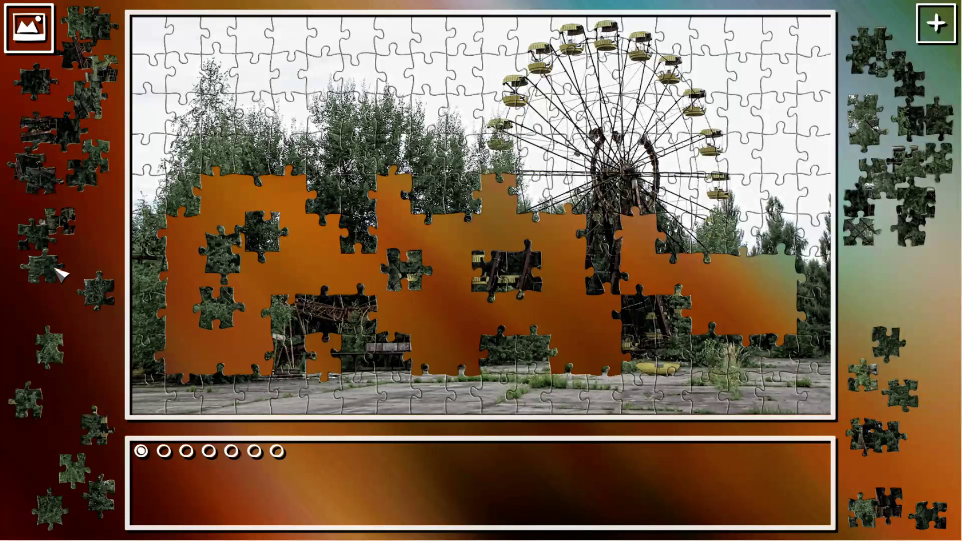
{"action": "mouse_move", "coordinate": [46, 132]}
{"action": "left_mouse_down"}
{"action": "mouse_move", "coordinate": [564, 270]}
{"action": "mouse_move", "coordinate": [324, 267]}
{"action": "mouse_move", "coordinate": [316, 346]}
{"action": "mouse_move", "coordinate": [301, 280]}
{"action": "mouse_move", "coordinate": [284, 275]}
{"action": "mouse_move", "coordinate": [587, 293]}
{"action": "mouse_move", "coordinate": [563, 272]}
{"action": "mouse_move", "coordinate": [649, 237]}
{"action": "left_mouse_up"}
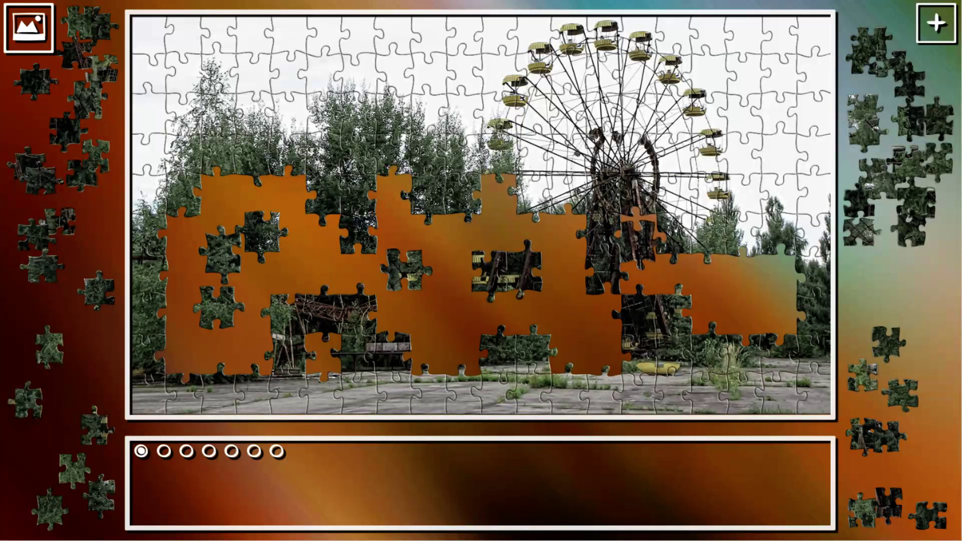
{"action": "mouse_move", "coordinate": [865, 230]}
{"action": "left_mouse_down"}
{"action": "mouse_move", "coordinate": [560, 236]}
{"action": "mouse_move", "coordinate": [571, 232]}
{"action": "left_mouse_up"}
{"action": "mouse_move", "coordinate": [842, 218]}
{"action": "left_mouse_down"}
{"action": "mouse_move", "coordinate": [643, 270]}
{"action": "mouse_move", "coordinate": [576, 331]}
{"action": "mouse_move", "coordinate": [229, 353]}
{"action": "mouse_move", "coordinate": [608, 352]}
{"action": "mouse_move", "coordinate": [706, 313]}
{"action": "mouse_move", "coordinate": [396, 327]}
{"action": "mouse_move", "coordinate": [255, 356]}
{"action": "mouse_move", "coordinate": [321, 268]}
{"action": "mouse_move", "coordinate": [466, 280]}
{"action": "mouse_move", "coordinate": [689, 281]}
{"action": "mouse_move", "coordinate": [514, 407]}
{"action": "mouse_move", "coordinate": [494, 498]}
{"action": "left_mouse_up"}
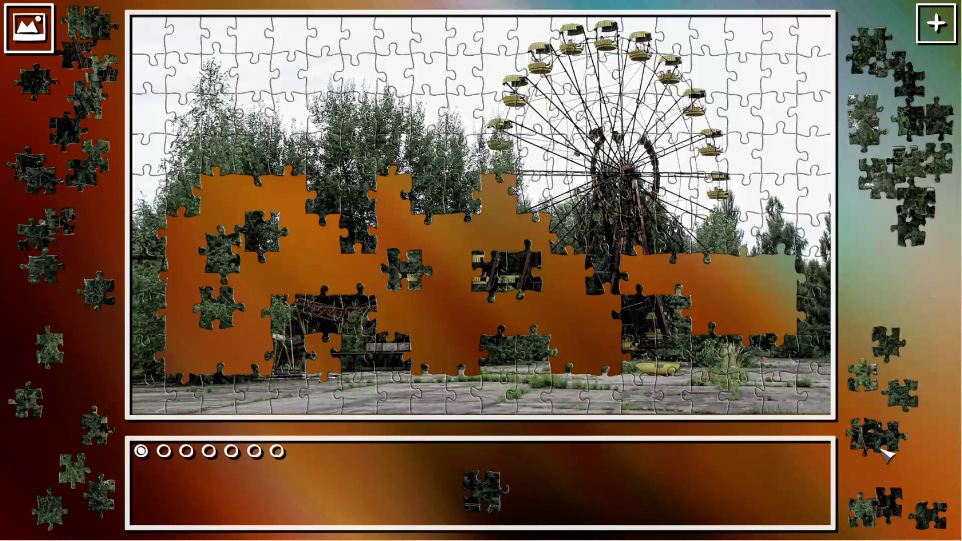
Step: Set three dark pieces around the Ferris wheel and park one in the bottom tray
{"action": "left_click_drag", "start_coordinate": [891, 502], "coordinate": [636, 289]}
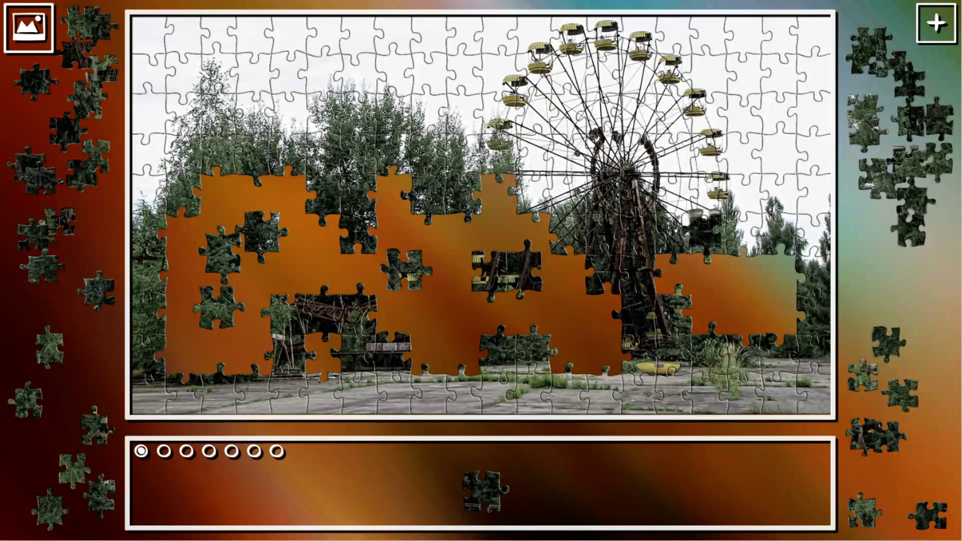
{"action": "mouse_move", "coordinate": [932, 200]}
{"action": "left_mouse_down"}
{"action": "mouse_move", "coordinate": [712, 284]}
{"action": "mouse_move", "coordinate": [432, 350]}
{"action": "mouse_move", "coordinate": [255, 353]}
{"action": "mouse_move", "coordinate": [455, 352]}
{"action": "left_mouse_up"}
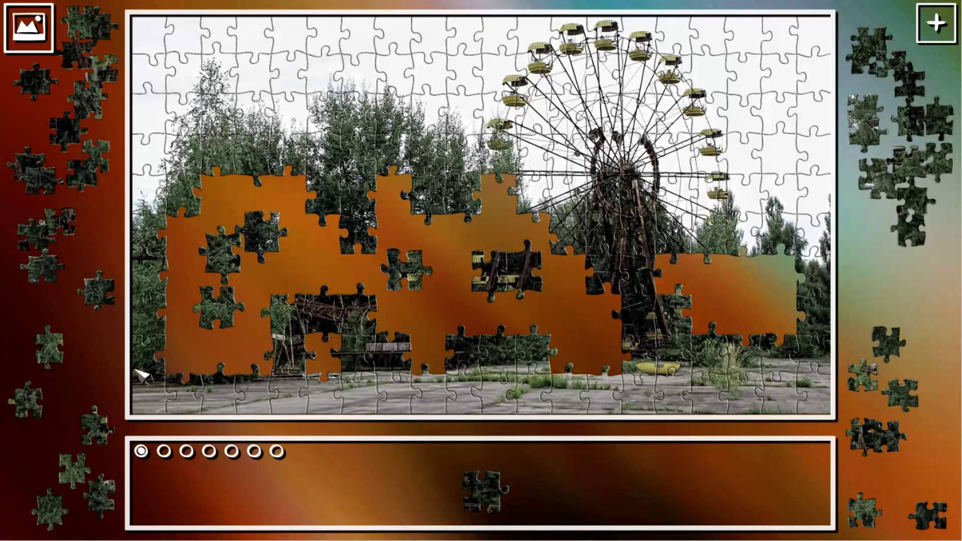
{"action": "left_click_drag", "start_coordinate": [226, 182], "coordinate": [587, 285]}
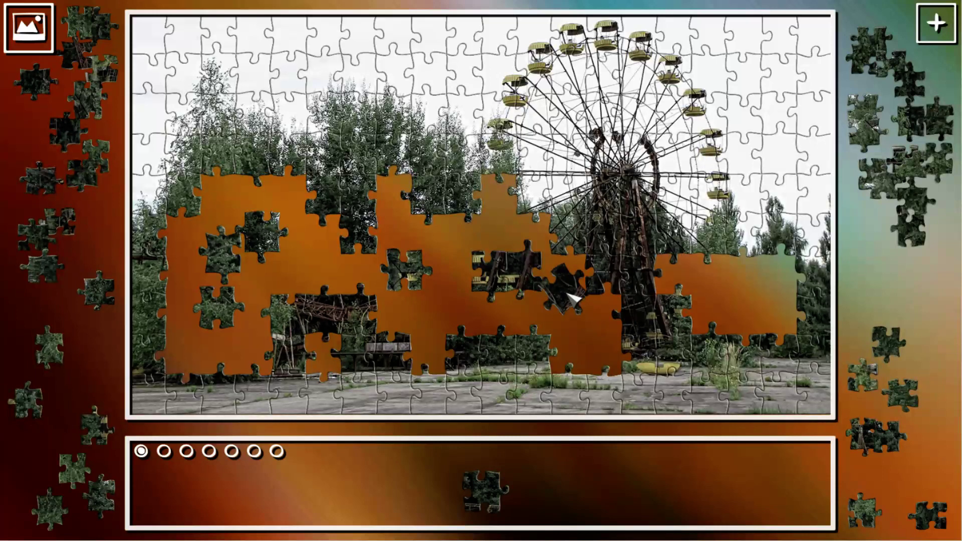
{"action": "mouse_move", "coordinate": [572, 282]}
{"action": "left_mouse_down"}
{"action": "mouse_move", "coordinate": [680, 278]}
{"action": "mouse_move", "coordinate": [727, 290]}
{"action": "mouse_move", "coordinate": [587, 317]}
{"action": "mouse_move", "coordinate": [564, 290]}
{"action": "mouse_move", "coordinate": [560, 268]}
{"action": "mouse_move", "coordinate": [501, 262]}
{"action": "mouse_move", "coordinate": [406, 302]}
{"action": "mouse_move", "coordinate": [324, 268]}
{"action": "mouse_move", "coordinate": [411, 306]}
{"action": "left_mouse_up"}
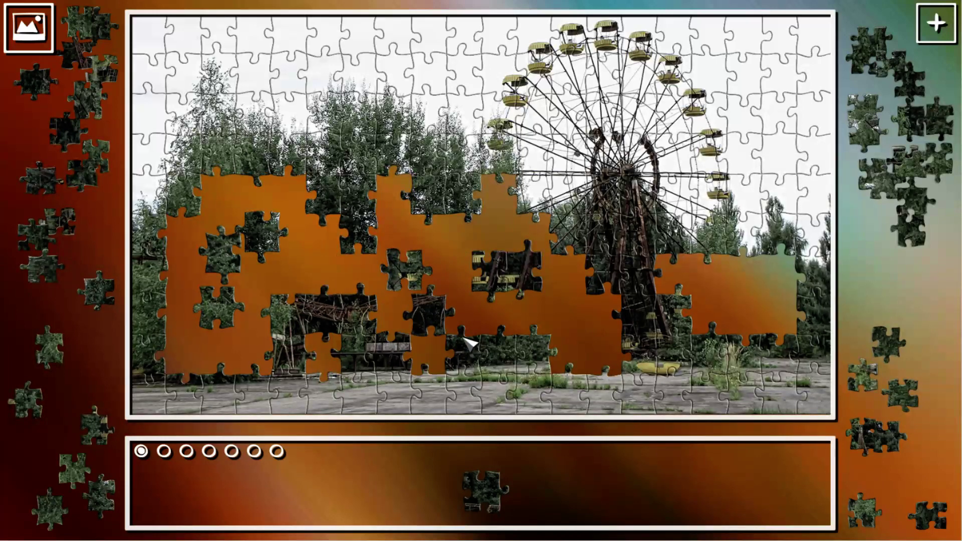
{"action": "mouse_move", "coordinate": [406, 267]}
{"action": "left_mouse_down"}
{"action": "mouse_move", "coordinate": [376, 267]}
{"action": "mouse_move", "coordinate": [456, 267]}
{"action": "mouse_move", "coordinate": [564, 304]}
{"action": "mouse_move", "coordinate": [531, 310]}
{"action": "mouse_move", "coordinate": [751, 291]}
{"action": "mouse_move", "coordinate": [707, 480]}
{"action": "left_mouse_up"}
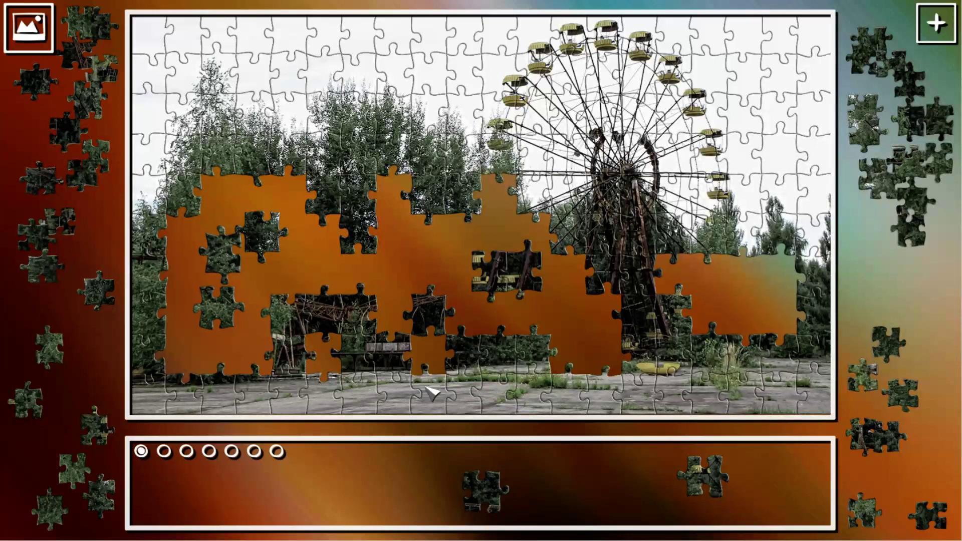
Step: Move left-pile pieces into the board centre and left gap, dropping another into the tray
{"action": "mouse_move", "coordinate": [114, 78]}
{"action": "left_mouse_down"}
{"action": "mouse_move", "coordinate": [415, 278]}
{"action": "mouse_move", "coordinate": [430, 262]}
{"action": "mouse_move", "coordinate": [502, 315]}
{"action": "mouse_move", "coordinate": [606, 349]}
{"action": "left_mouse_up"}
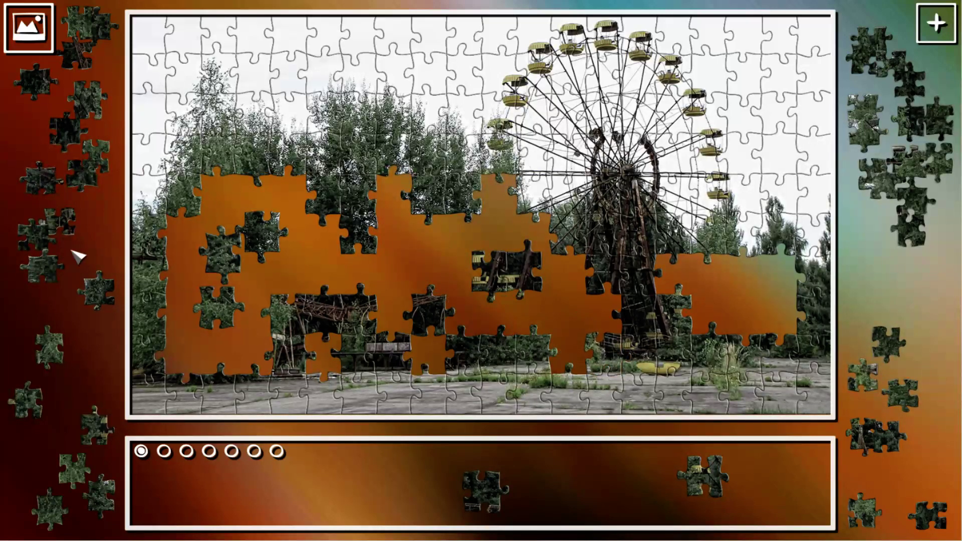
{"action": "mouse_move", "coordinate": [67, 224]}
{"action": "left_mouse_down"}
{"action": "mouse_move", "coordinate": [427, 260]}
{"action": "mouse_move", "coordinate": [333, 275]}
{"action": "mouse_move", "coordinate": [316, 348]}
{"action": "left_mouse_up"}
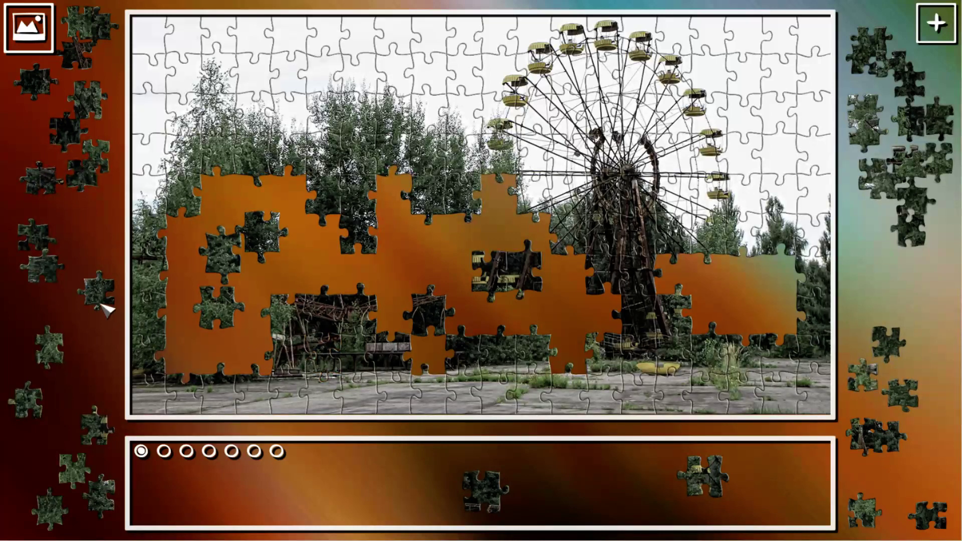
{"action": "mouse_move", "coordinate": [106, 309]}
{"action": "left_mouse_down"}
{"action": "mouse_move", "coordinate": [745, 295]}
{"action": "mouse_move", "coordinate": [754, 305]}
{"action": "mouse_move", "coordinate": [419, 248]}
{"action": "mouse_move", "coordinate": [323, 222]}
{"action": "left_mouse_up"}
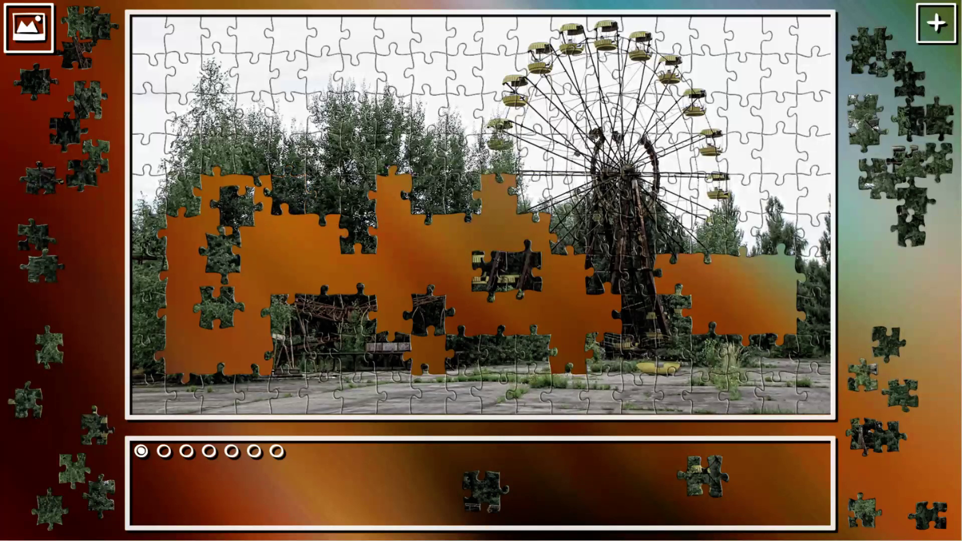
{"action": "left_click_drag", "start_coordinate": [261, 237], "coordinate": [282, 256]}
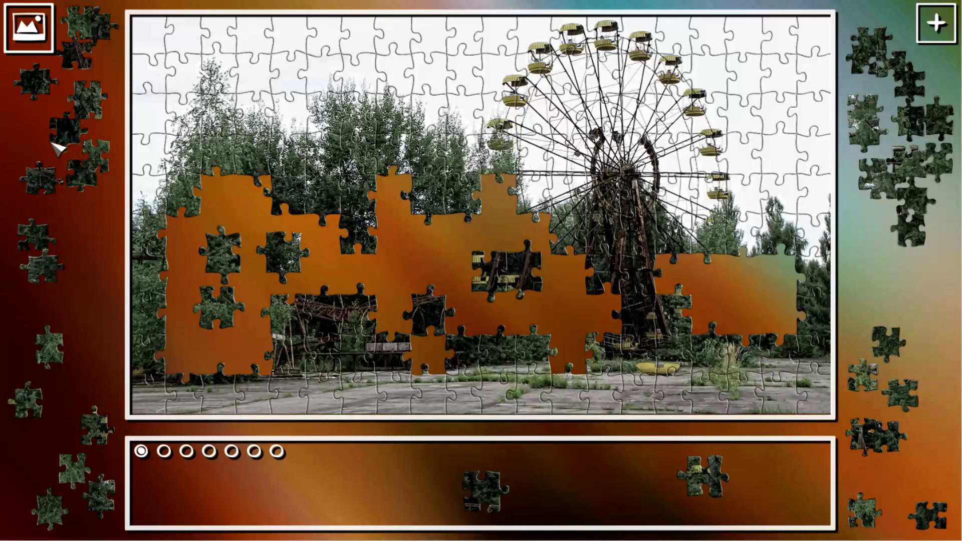
{"action": "left_click_drag", "start_coordinate": [41, 239], "coordinate": [100, 225]}
{"action": "mouse_move", "coordinate": [198, 229]}
{"action": "left_mouse_down"}
{"action": "mouse_move", "coordinate": [505, 197]}
{"action": "mouse_move", "coordinate": [333, 199]}
{"action": "mouse_move", "coordinate": [766, 283]}
{"action": "mouse_move", "coordinate": [719, 278]}
{"action": "mouse_move", "coordinate": [729, 293]}
{"action": "mouse_move", "coordinate": [193, 239]}
{"action": "mouse_move", "coordinate": [236, 276]}
{"action": "mouse_move", "coordinate": [250, 314]}
{"action": "mouse_move", "coordinate": [380, 228]}
{"action": "mouse_move", "coordinate": [413, 247]}
{"action": "mouse_move", "coordinate": [410, 255]}
{"action": "mouse_move", "coordinate": [426, 243]}
{"action": "mouse_move", "coordinate": [235, 213]}
{"action": "mouse_move", "coordinate": [244, 199]}
{"action": "mouse_move", "coordinate": [235, 212]}
{"action": "mouse_move", "coordinate": [220, 207]}
{"action": "mouse_move", "coordinate": [274, 213]}
{"action": "mouse_move", "coordinate": [183, 244]}
{"action": "mouse_move", "coordinate": [266, 292]}
{"action": "mouse_move", "coordinate": [252, 312]}
{"action": "mouse_move", "coordinate": [324, 331]}
{"action": "mouse_move", "coordinate": [565, 476]}
{"action": "left_mouse_up"}
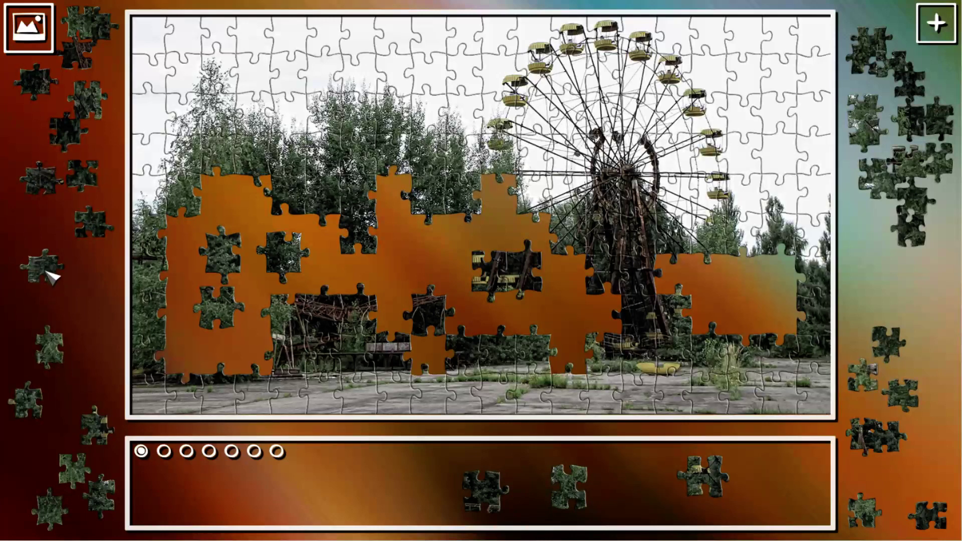
Step: Fill the right orange gap, the wheel-frame gap, and slots beside the wheel with pile pieces
{"action": "mouse_move", "coordinate": [51, 277]}
{"action": "left_mouse_down"}
{"action": "mouse_move", "coordinate": [432, 268]}
{"action": "mouse_move", "coordinate": [382, 275]}
{"action": "mouse_move", "coordinate": [768, 314]}
{"action": "mouse_move", "coordinate": [771, 300]}
{"action": "mouse_move", "coordinate": [778, 308]}
{"action": "mouse_move", "coordinate": [790, 292]}
{"action": "left_mouse_up"}
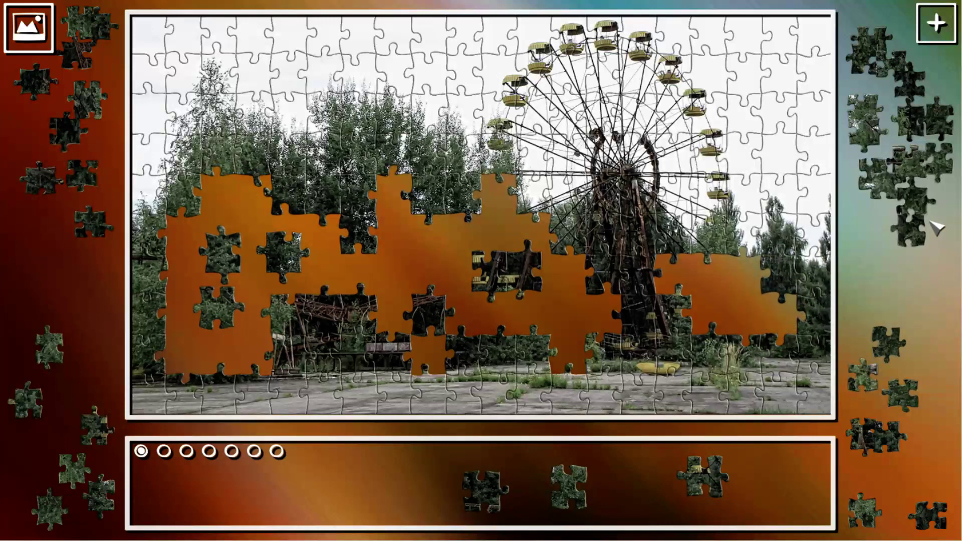
{"action": "mouse_move", "coordinate": [878, 249]}
{"action": "left_mouse_down"}
{"action": "mouse_move", "coordinate": [740, 308]}
{"action": "mouse_move", "coordinate": [740, 276]}
{"action": "left_mouse_up"}
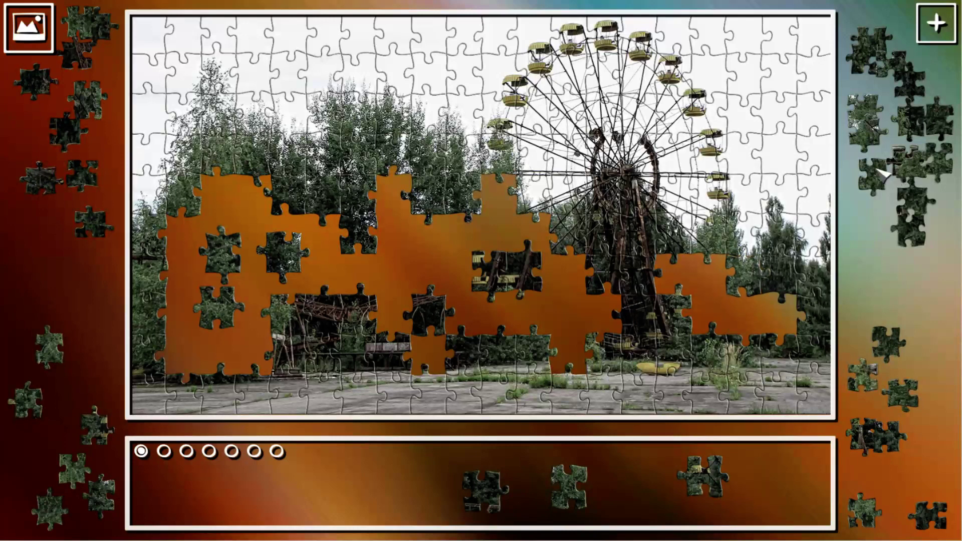
{"action": "mouse_move", "coordinate": [864, 124]}
{"action": "left_mouse_down"}
{"action": "mouse_move", "coordinate": [511, 202]}
{"action": "mouse_move", "coordinate": [417, 260]}
{"action": "mouse_move", "coordinate": [527, 280]}
{"action": "mouse_move", "coordinate": [575, 311]}
{"action": "left_mouse_up"}
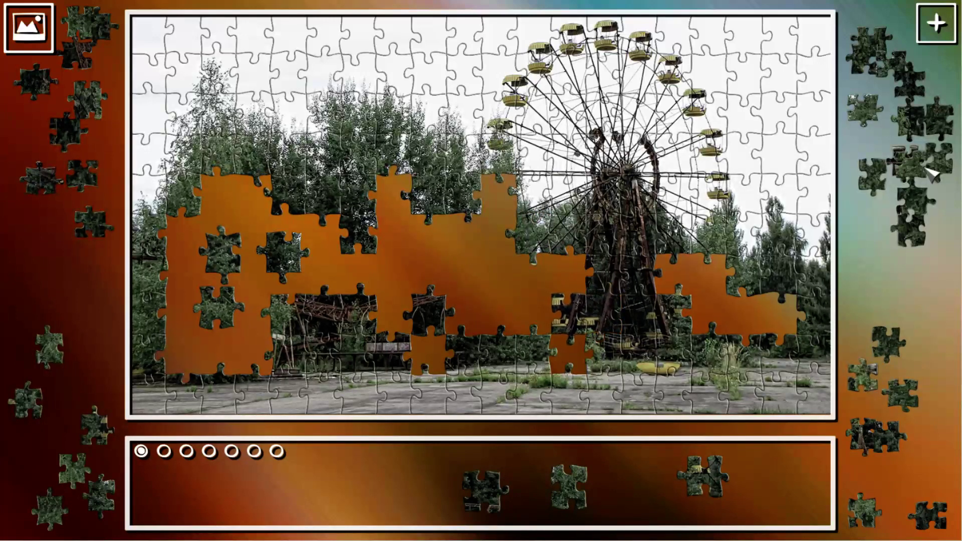
{"action": "mouse_move", "coordinate": [870, 111]}
{"action": "left_mouse_down"}
{"action": "mouse_move", "coordinate": [498, 297]}
{"action": "mouse_move", "coordinate": [492, 269]}
{"action": "mouse_move", "coordinate": [507, 206]}
{"action": "left_mouse_up"}
{"action": "left_click_drag", "start_coordinate": [913, 174], "coordinate": [919, 291]}
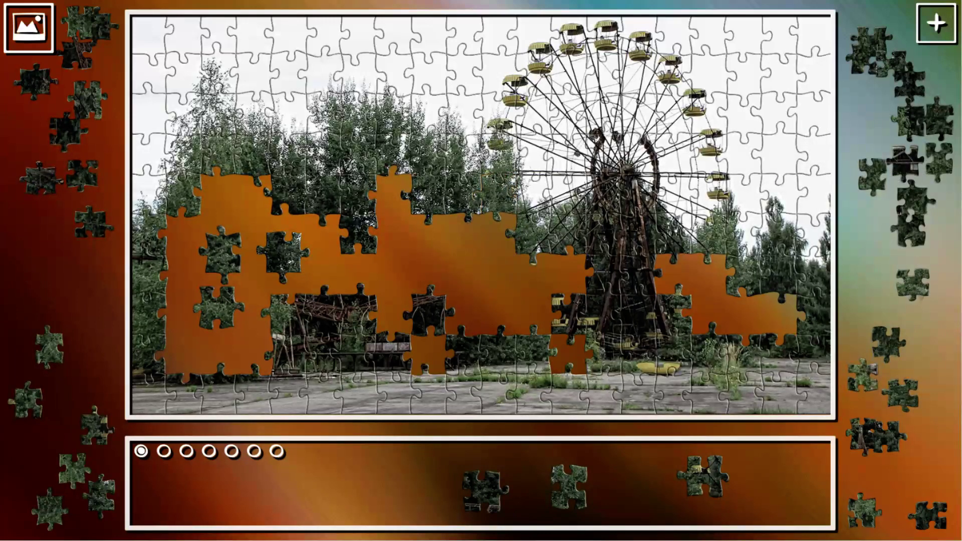
{"action": "mouse_move", "coordinate": [914, 169]}
{"action": "left_mouse_down"}
{"action": "mouse_move", "coordinate": [497, 289]}
{"action": "mouse_move", "coordinate": [429, 343]}
{"action": "left_mouse_up"}
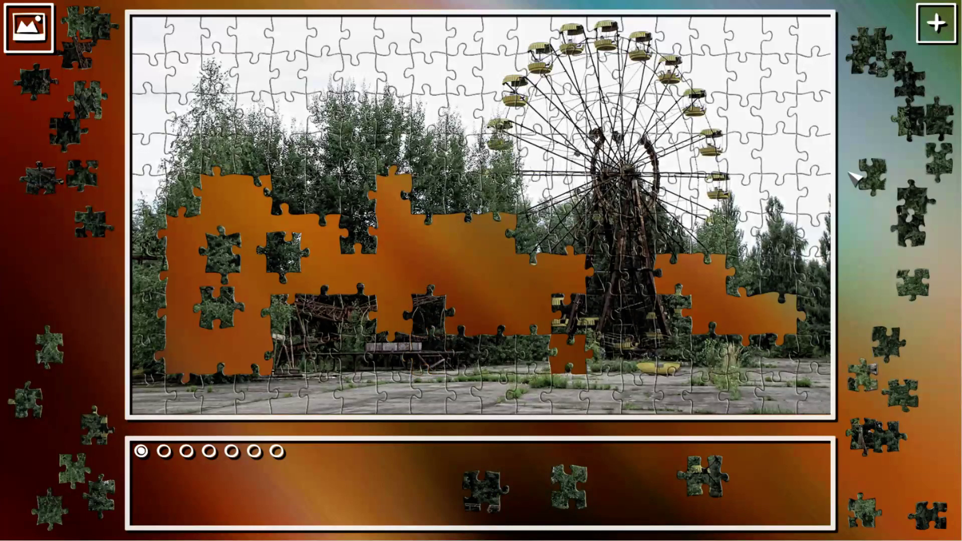
{"action": "mouse_move", "coordinate": [890, 72]}
{"action": "left_mouse_down"}
{"action": "mouse_move", "coordinate": [445, 265]}
{"action": "mouse_move", "coordinate": [407, 218]}
{"action": "mouse_move", "coordinate": [229, 203]}
{"action": "mouse_move", "coordinate": [252, 199]}
{"action": "mouse_move", "coordinate": [773, 339]}
{"action": "mouse_move", "coordinate": [740, 312]}
{"action": "mouse_move", "coordinate": [447, 266]}
{"action": "mouse_move", "coordinate": [428, 233]}
{"action": "mouse_move", "coordinate": [368, 234]}
{"action": "mouse_move", "coordinate": [487, 250]}
{"action": "mouse_move", "coordinate": [331, 245]}
{"action": "mouse_move", "coordinate": [218, 202]}
{"action": "mouse_move", "coordinate": [343, 255]}
{"action": "mouse_move", "coordinate": [249, 255]}
{"action": "mouse_move", "coordinate": [278, 259]}
{"action": "left_mouse_up"}
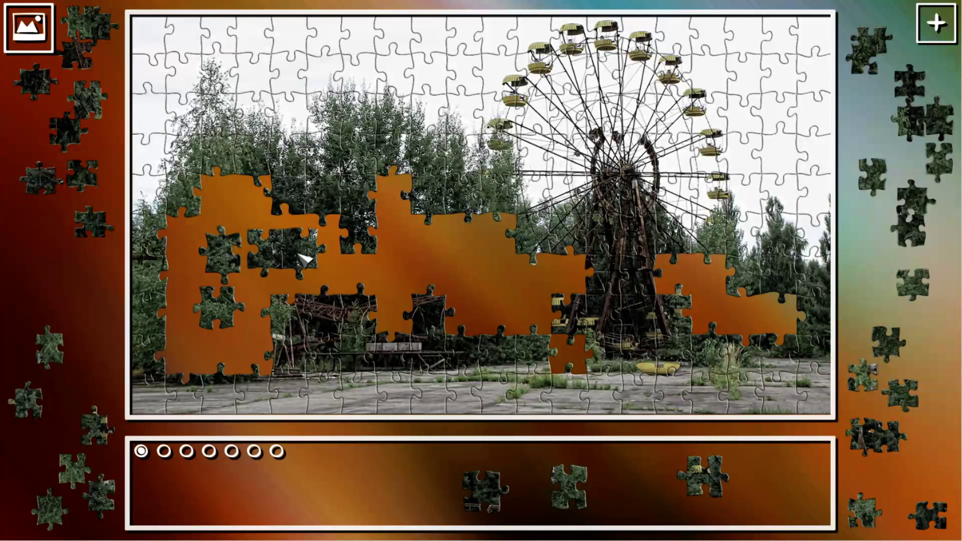
{"action": "left_click_drag", "start_coordinate": [304, 259], "coordinate": [467, 248]}
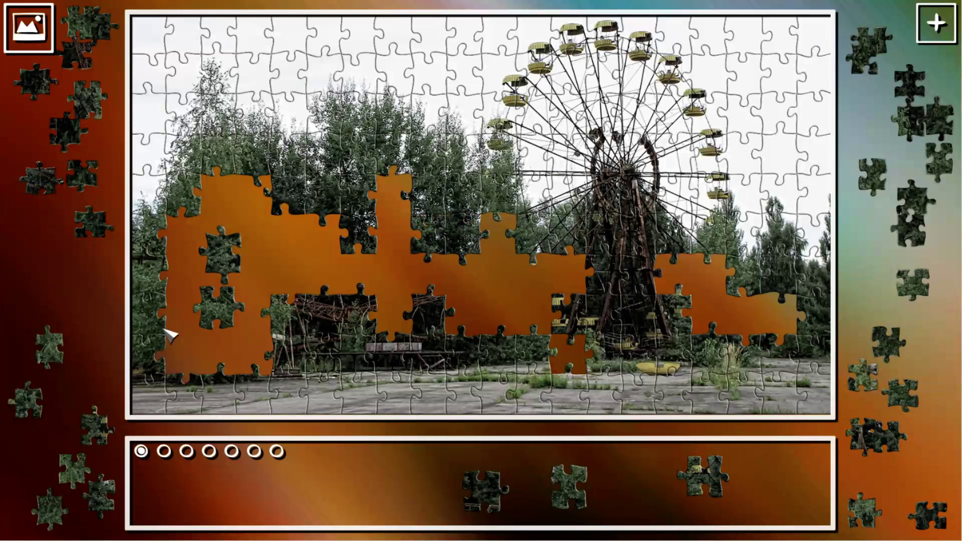
Step: Fit pieces into the lower-right gap and beside the wheel, trying one across the left gaps
{"action": "mouse_move", "coordinate": [61, 346]}
{"action": "left_mouse_down"}
{"action": "mouse_move", "coordinate": [451, 247]}
{"action": "mouse_move", "coordinate": [722, 268]}
{"action": "mouse_move", "coordinate": [761, 315]}
{"action": "mouse_move", "coordinate": [720, 287]}
{"action": "mouse_move", "coordinate": [640, 297]}
{"action": "mouse_move", "coordinate": [527, 283]}
{"action": "mouse_move", "coordinate": [498, 241]}
{"action": "mouse_move", "coordinate": [370, 211]}
{"action": "mouse_move", "coordinate": [310, 237]}
{"action": "mouse_move", "coordinate": [270, 281]}
{"action": "mouse_move", "coordinate": [187, 287]}
{"action": "mouse_move", "coordinate": [276, 413]}
{"action": "mouse_move", "coordinate": [313, 379]}
{"action": "mouse_move", "coordinate": [267, 318]}
{"action": "mouse_move", "coordinate": [183, 315]}
{"action": "mouse_move", "coordinate": [464, 515]}
{"action": "mouse_move", "coordinate": [421, 490]}
{"action": "left_mouse_up"}
{"action": "mouse_move", "coordinate": [577, 494]}
{"action": "left_mouse_down"}
{"action": "mouse_move", "coordinate": [382, 225]}
{"action": "mouse_move", "coordinate": [498, 233]}
{"action": "left_mouse_up"}
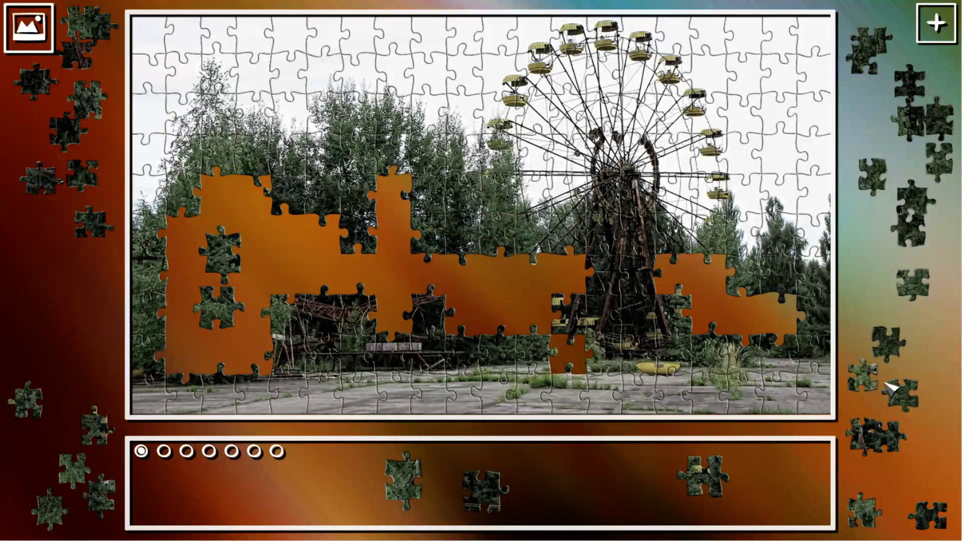
{"action": "mouse_move", "coordinate": [827, 354]}
{"action": "left_mouse_down"}
{"action": "mouse_move", "coordinate": [510, 288]}
{"action": "mouse_move", "coordinate": [579, 350]}
{"action": "left_mouse_up"}
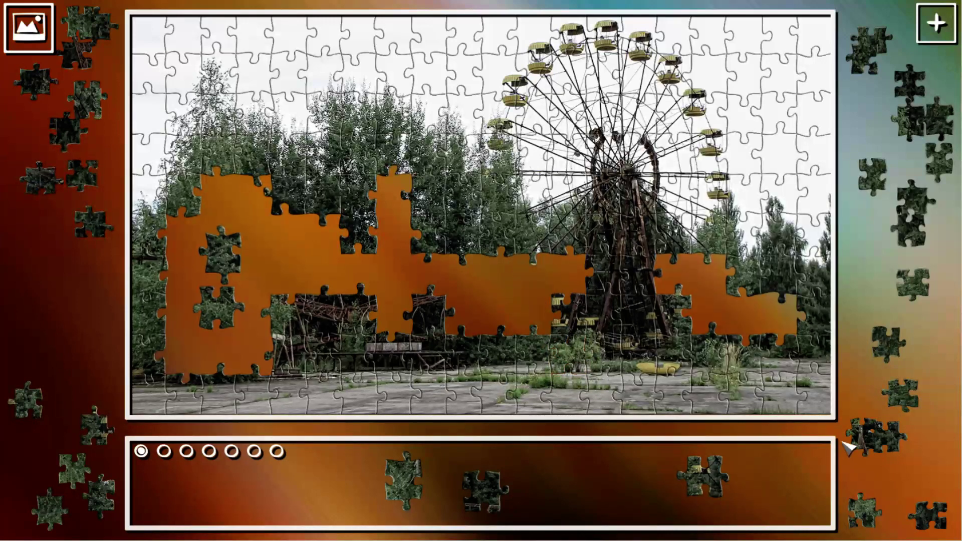
{"action": "mouse_move", "coordinate": [872, 443]}
{"action": "left_mouse_down"}
{"action": "mouse_move", "coordinate": [683, 295]}
{"action": "mouse_move", "coordinate": [497, 290]}
{"action": "left_mouse_up"}
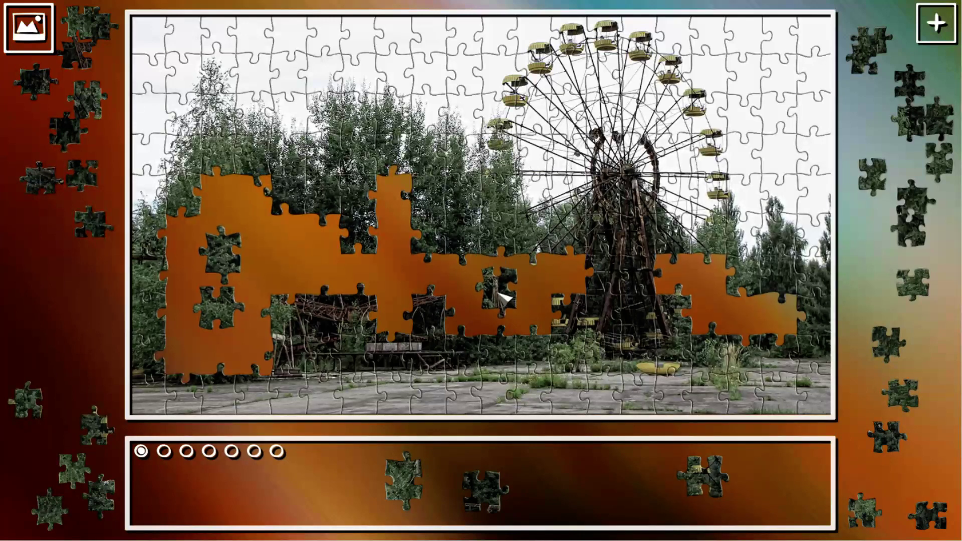
{"action": "mouse_move", "coordinate": [501, 298]}
{"action": "left_mouse_down"}
{"action": "mouse_move", "coordinate": [318, 260]}
{"action": "mouse_move", "coordinate": [700, 320]}
{"action": "mouse_move", "coordinate": [500, 278]}
{"action": "mouse_move", "coordinate": [564, 273]}
{"action": "left_mouse_up"}
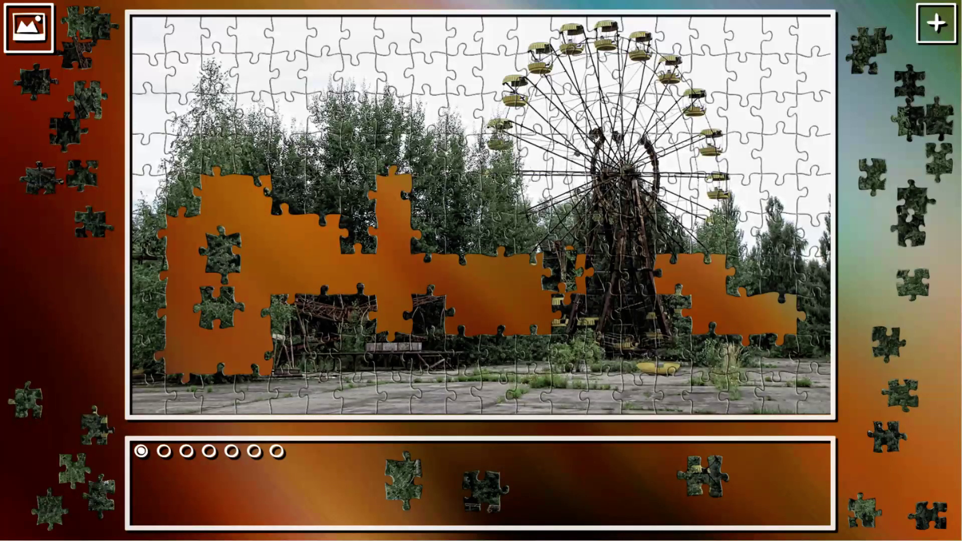
{"action": "mouse_move", "coordinate": [563, 266]}
{"action": "left_mouse_down"}
{"action": "mouse_move", "coordinate": [429, 257]}
{"action": "mouse_move", "coordinate": [400, 232]}
{"action": "mouse_move", "coordinate": [271, 256]}
{"action": "left_mouse_up"}
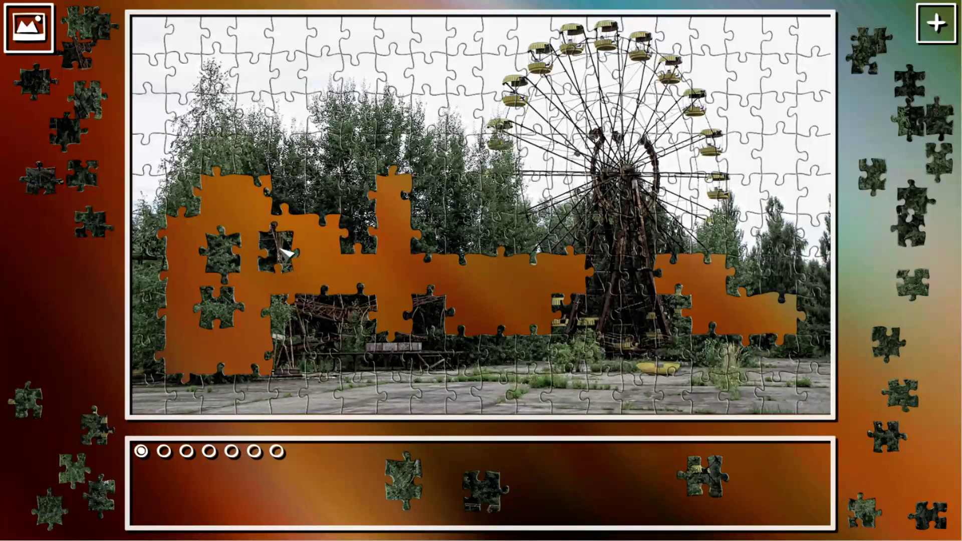
{"action": "mouse_move", "coordinate": [286, 254]}
{"action": "left_mouse_down"}
{"action": "mouse_move", "coordinate": [192, 280]}
{"action": "mouse_move", "coordinate": [606, 478]}
{"action": "left_mouse_up"}
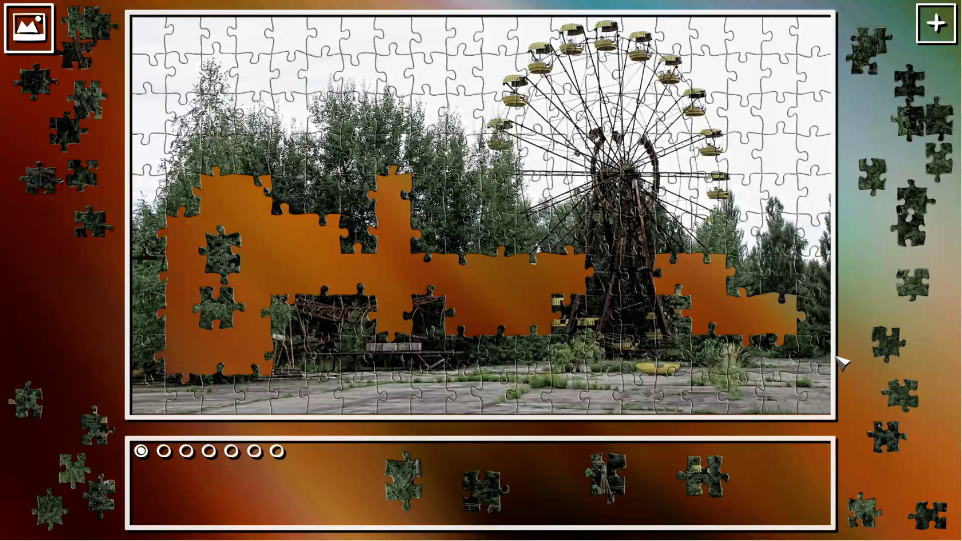
Step: Set a right-edge piece left of centre and snap two more into gaps by the wheel
{"action": "mouse_move", "coordinate": [875, 188]}
{"action": "left_mouse_down"}
{"action": "mouse_move", "coordinate": [521, 295]}
{"action": "mouse_move", "coordinate": [269, 226]}
{"action": "left_mouse_up"}
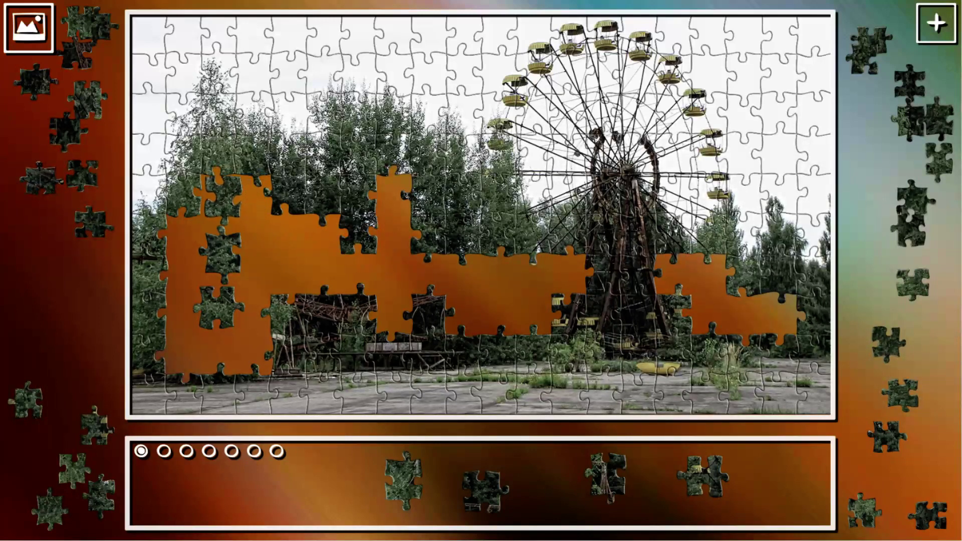
{"action": "mouse_move", "coordinate": [269, 225]}
{"action": "left_mouse_down"}
{"action": "mouse_move", "coordinate": [269, 242]}
{"action": "mouse_move", "coordinate": [199, 310]}
{"action": "mouse_move", "coordinate": [278, 293]}
{"action": "mouse_move", "coordinate": [257, 320]}
{"action": "mouse_move", "coordinate": [306, 272]}
{"action": "left_mouse_up"}
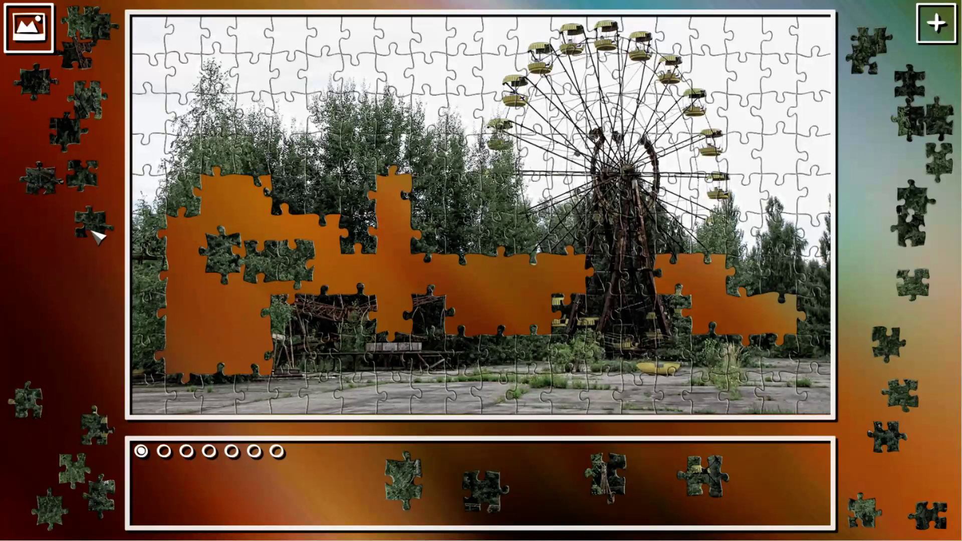
{"action": "mouse_move", "coordinate": [34, 401]}
{"action": "left_mouse_down"}
{"action": "mouse_move", "coordinate": [170, 292]}
{"action": "mouse_move", "coordinate": [185, 302]}
{"action": "mouse_move", "coordinate": [504, 328]}
{"action": "mouse_move", "coordinate": [754, 311]}
{"action": "mouse_move", "coordinate": [743, 320]}
{"action": "mouse_move", "coordinate": [508, 310]}
{"action": "mouse_move", "coordinate": [558, 304]}
{"action": "mouse_move", "coordinate": [455, 280]}
{"action": "mouse_move", "coordinate": [399, 251]}
{"action": "mouse_move", "coordinate": [685, 285]}
{"action": "mouse_move", "coordinate": [720, 278]}
{"action": "mouse_move", "coordinate": [726, 302]}
{"action": "mouse_move", "coordinate": [707, 307]}
{"action": "left_mouse_up"}
{"action": "mouse_move", "coordinate": [113, 238]}
{"action": "left_mouse_down"}
{"action": "mouse_move", "coordinate": [334, 248]}
{"action": "mouse_move", "coordinate": [275, 234]}
{"action": "mouse_move", "coordinate": [469, 276]}
{"action": "mouse_move", "coordinate": [511, 305]}
{"action": "mouse_move", "coordinate": [718, 335]}
{"action": "mouse_move", "coordinate": [655, 305]}
{"action": "mouse_move", "coordinate": [302, 303]}
{"action": "mouse_move", "coordinate": [333, 265]}
{"action": "mouse_move", "coordinate": [233, 243]}
{"action": "mouse_move", "coordinate": [211, 317]}
{"action": "mouse_move", "coordinate": [248, 339]}
{"action": "mouse_move", "coordinate": [365, 240]}
{"action": "mouse_move", "coordinate": [388, 192]}
{"action": "mouse_move", "coordinate": [186, 293]}
{"action": "mouse_move", "coordinate": [186, 267]}
{"action": "mouse_move", "coordinate": [184, 309]}
{"action": "mouse_move", "coordinate": [207, 319]}
{"action": "mouse_move", "coordinate": [252, 315]}
{"action": "mouse_move", "coordinate": [325, 249]}
{"action": "mouse_move", "coordinate": [497, 294]}
{"action": "mouse_move", "coordinate": [468, 282]}
{"action": "left_mouse_up"}
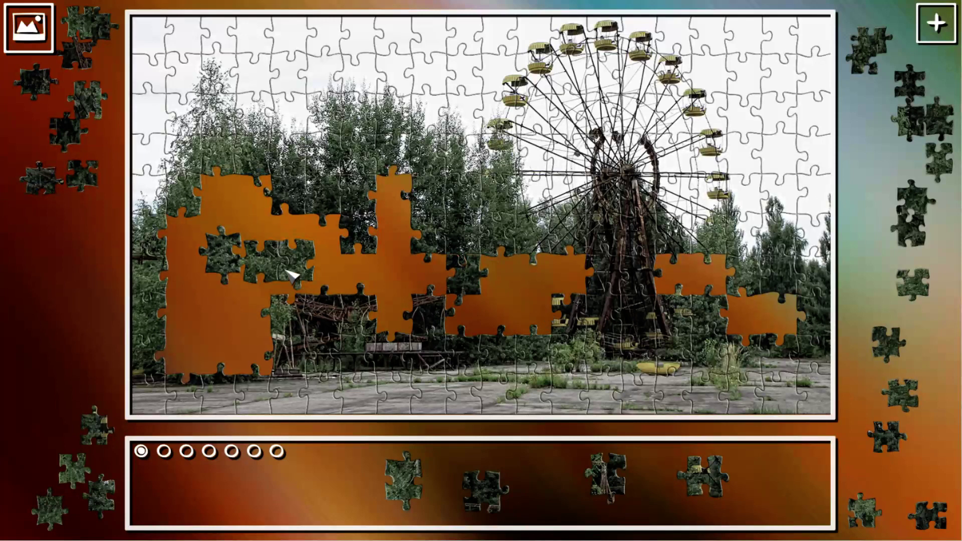
Step: Move the tree cluster, then fit the four tray pieces into holes at right, centre, and left
{"action": "mouse_move", "coordinate": [289, 275]}
{"action": "left_mouse_down"}
{"action": "mouse_move", "coordinate": [231, 333]}
{"action": "mouse_move", "coordinate": [218, 291]}
{"action": "left_mouse_up"}
{"action": "mouse_move", "coordinate": [233, 251]}
{"action": "left_mouse_down"}
{"action": "mouse_move", "coordinate": [232, 223]}
{"action": "mouse_move", "coordinate": [757, 322]}
{"action": "left_mouse_up"}
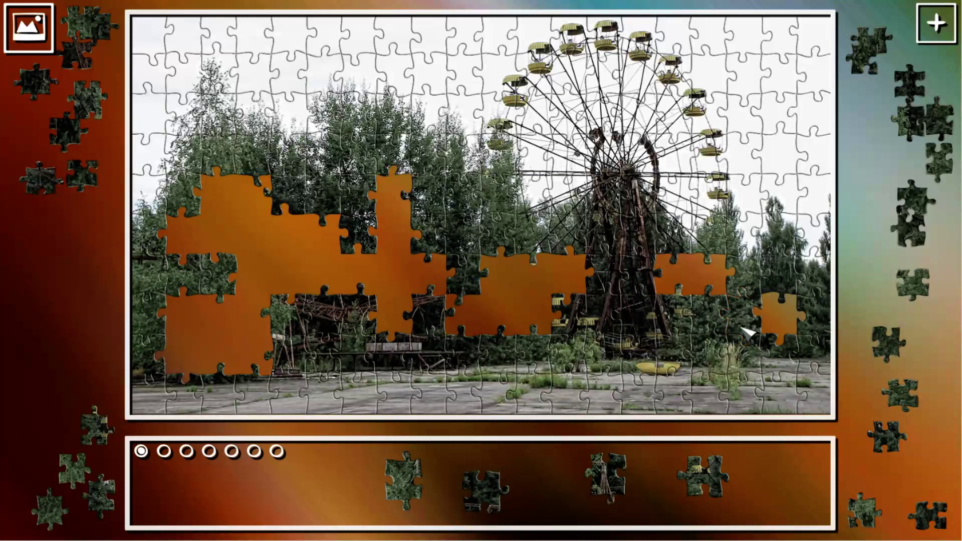
{"action": "mouse_move", "coordinate": [709, 472]}
{"action": "left_mouse_down"}
{"action": "mouse_move", "coordinate": [606, 278]}
{"action": "mouse_move", "coordinate": [714, 274]}
{"action": "mouse_move", "coordinate": [705, 288]}
{"action": "mouse_move", "coordinate": [537, 276]}
{"action": "left_mouse_up"}
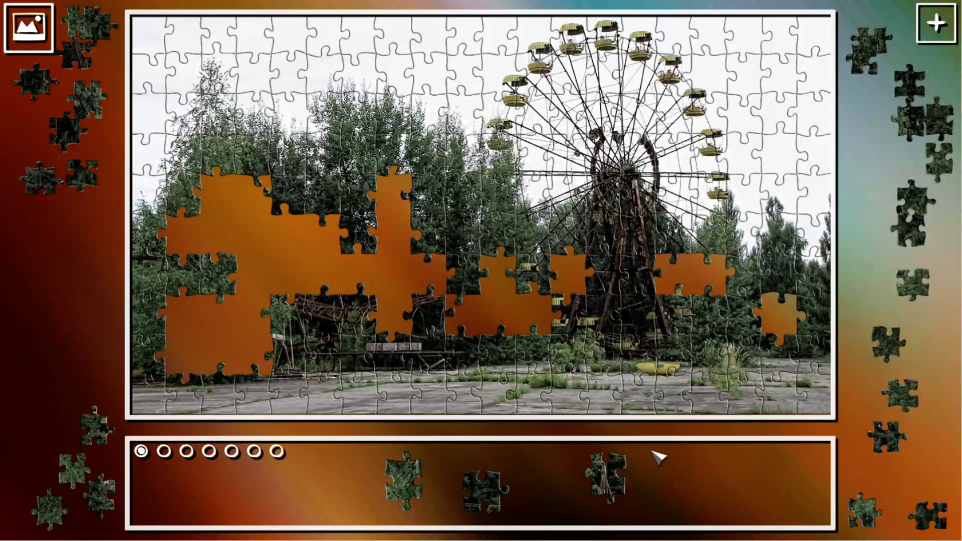
{"action": "mouse_move", "coordinate": [605, 485]}
{"action": "left_mouse_down"}
{"action": "mouse_move", "coordinate": [439, 335]}
{"action": "mouse_move", "coordinate": [394, 311]}
{"action": "mouse_move", "coordinate": [396, 290]}
{"action": "mouse_move", "coordinate": [309, 271]}
{"action": "left_mouse_up"}
{"action": "mouse_move", "coordinate": [413, 489]}
{"action": "left_mouse_down"}
{"action": "mouse_move", "coordinate": [226, 226]}
{"action": "mouse_move", "coordinate": [241, 217]}
{"action": "mouse_move", "coordinate": [216, 220]}
{"action": "mouse_move", "coordinate": [226, 239]}
{"action": "left_mouse_up"}
{"action": "mouse_move", "coordinate": [487, 492]}
{"action": "left_mouse_down"}
{"action": "mouse_move", "coordinate": [325, 252]}
{"action": "mouse_move", "coordinate": [433, 276]}
{"action": "left_mouse_up"}
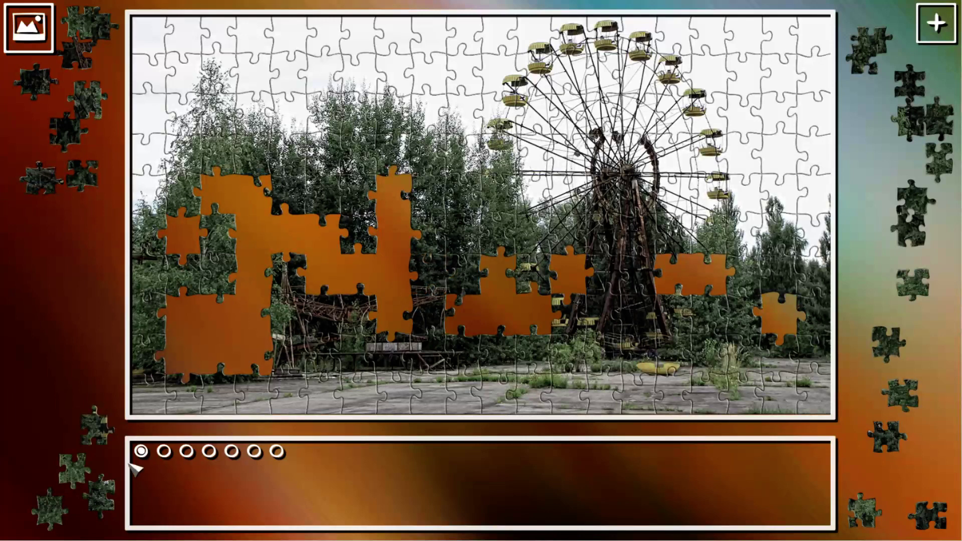
Step: Drop eight dark tray pieces into holes left of centre, below the wheel and to its right
{"action": "mouse_move", "coordinate": [102, 430]}
{"action": "left_mouse_down"}
{"action": "mouse_move", "coordinate": [173, 358]}
{"action": "mouse_move", "coordinate": [311, 259]}
{"action": "mouse_move", "coordinate": [539, 299]}
{"action": "mouse_move", "coordinate": [571, 272]}
{"action": "mouse_move", "coordinate": [676, 292]}
{"action": "mouse_move", "coordinate": [592, 339]}
{"action": "mouse_move", "coordinate": [519, 310]}
{"action": "mouse_move", "coordinate": [540, 310]}
{"action": "left_mouse_up"}
{"action": "mouse_move", "coordinate": [82, 174]}
{"action": "left_mouse_down"}
{"action": "mouse_move", "coordinate": [293, 242]}
{"action": "mouse_move", "coordinate": [320, 232]}
{"action": "mouse_move", "coordinate": [279, 231]}
{"action": "mouse_move", "coordinate": [333, 261]}
{"action": "mouse_move", "coordinate": [296, 177]}
{"action": "mouse_move", "coordinate": [252, 190]}
{"action": "mouse_move", "coordinate": [219, 350]}
{"action": "mouse_move", "coordinate": [192, 347]}
{"action": "mouse_move", "coordinate": [279, 328]}
{"action": "mouse_move", "coordinate": [690, 330]}
{"action": "mouse_move", "coordinate": [722, 282]}
{"action": "mouse_move", "coordinate": [669, 274]}
{"action": "mouse_move", "coordinate": [499, 293]}
{"action": "mouse_move", "coordinate": [466, 312]}
{"action": "left_mouse_up"}
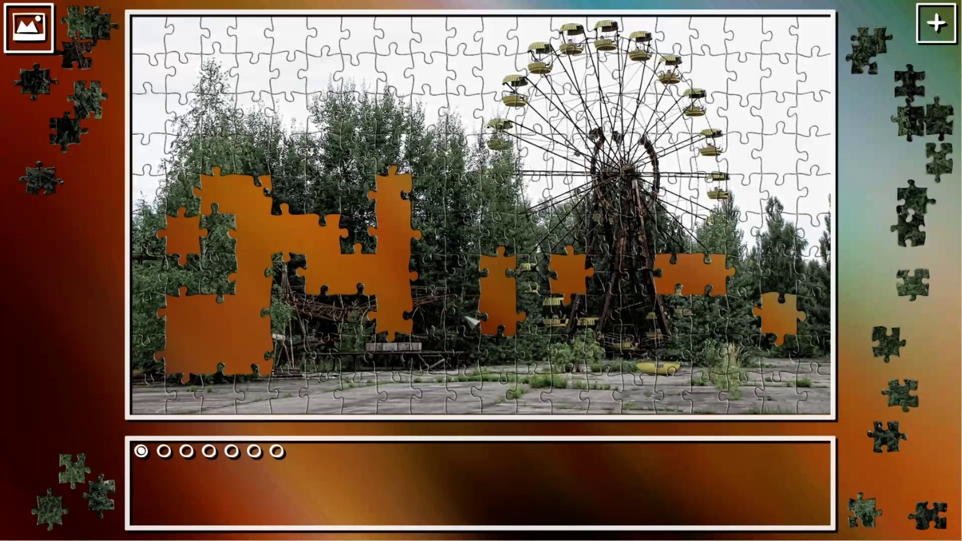
{"action": "mouse_move", "coordinate": [935, 510]}
{"action": "left_mouse_down"}
{"action": "mouse_move", "coordinate": [687, 413]}
{"action": "mouse_move", "coordinate": [554, 327]}
{"action": "mouse_move", "coordinate": [417, 301]}
{"action": "mouse_move", "coordinate": [362, 270]}
{"action": "left_mouse_up"}
{"action": "mouse_move", "coordinate": [884, 447]}
{"action": "left_mouse_down"}
{"action": "mouse_move", "coordinate": [547, 289]}
{"action": "mouse_move", "coordinate": [414, 214]}
{"action": "mouse_move", "coordinate": [244, 192]}
{"action": "mouse_move", "coordinate": [304, 233]}
{"action": "mouse_move", "coordinate": [779, 294]}
{"action": "mouse_move", "coordinate": [706, 277]}
{"action": "mouse_move", "coordinate": [386, 267]}
{"action": "mouse_move", "coordinate": [245, 233]}
{"action": "mouse_move", "coordinate": [229, 199]}
{"action": "mouse_move", "coordinate": [186, 229]}
{"action": "mouse_move", "coordinate": [325, 248]}
{"action": "mouse_move", "coordinate": [378, 214]}
{"action": "mouse_move", "coordinate": [403, 242]}
{"action": "left_mouse_up"}
{"action": "mouse_move", "coordinate": [34, 196]}
{"action": "left_mouse_down"}
{"action": "mouse_move", "coordinate": [282, 226]}
{"action": "mouse_move", "coordinate": [455, 289]}
{"action": "mouse_move", "coordinate": [384, 309]}
{"action": "mouse_move", "coordinate": [703, 313]}
{"action": "mouse_move", "coordinate": [573, 294]}
{"action": "mouse_move", "coordinate": [578, 284]}
{"action": "left_mouse_up"}
{"action": "mouse_move", "coordinate": [892, 344]}
{"action": "left_mouse_down"}
{"action": "mouse_move", "coordinate": [711, 278]}
{"action": "mouse_move", "coordinate": [601, 278]}
{"action": "mouse_move", "coordinate": [500, 298]}
{"action": "mouse_move", "coordinate": [391, 294]}
{"action": "mouse_move", "coordinate": [379, 183]}
{"action": "mouse_move", "coordinate": [282, 234]}
{"action": "mouse_move", "coordinate": [216, 314]}
{"action": "mouse_move", "coordinate": [230, 237]}
{"action": "mouse_move", "coordinate": [202, 321]}
{"action": "mouse_move", "coordinate": [229, 340]}
{"action": "mouse_move", "coordinate": [248, 312]}
{"action": "mouse_move", "coordinate": [537, 326]}
{"action": "mouse_move", "coordinate": [732, 312]}
{"action": "mouse_move", "coordinate": [688, 267]}
{"action": "mouse_move", "coordinate": [511, 278]}
{"action": "mouse_move", "coordinate": [492, 308]}
{"action": "mouse_move", "coordinate": [389, 197]}
{"action": "mouse_move", "coordinate": [337, 233]}
{"action": "mouse_move", "coordinate": [261, 218]}
{"action": "mouse_move", "coordinate": [224, 194]}
{"action": "mouse_move", "coordinate": [187, 249]}
{"action": "mouse_move", "coordinate": [208, 331]}
{"action": "left_mouse_up"}
{"action": "mouse_move", "coordinate": [87, 134]}
{"action": "left_mouse_down"}
{"action": "mouse_move", "coordinate": [466, 318]}
{"action": "mouse_move", "coordinate": [371, 274]}
{"action": "mouse_move", "coordinate": [331, 276]}
{"action": "left_mouse_up"}
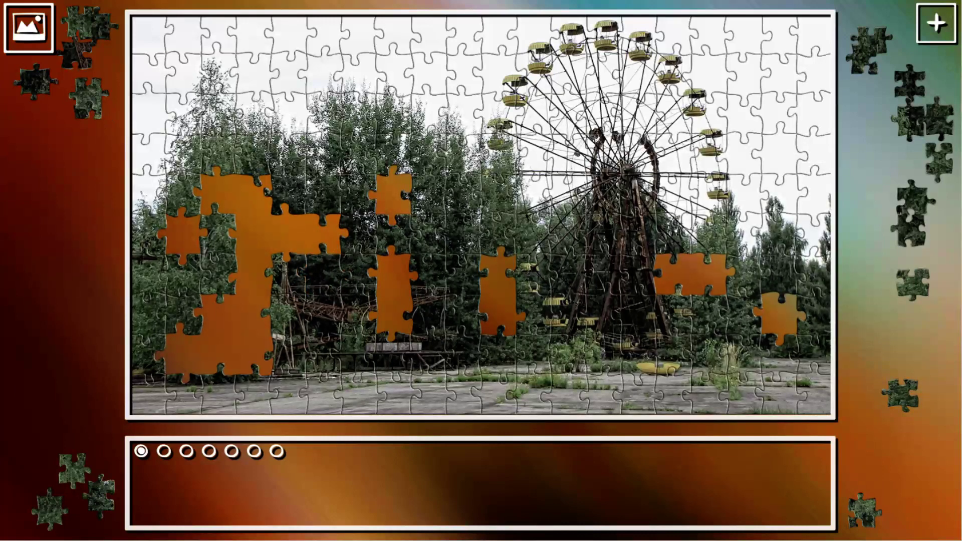
{"action": "mouse_move", "coordinate": [316, 238]}
{"action": "left_mouse_down"}
{"action": "mouse_move", "coordinate": [397, 269]}
{"action": "mouse_move", "coordinate": [725, 301]}
{"action": "mouse_move", "coordinate": [696, 277]}
{"action": "mouse_move", "coordinate": [715, 283]}
{"action": "left_mouse_up"}
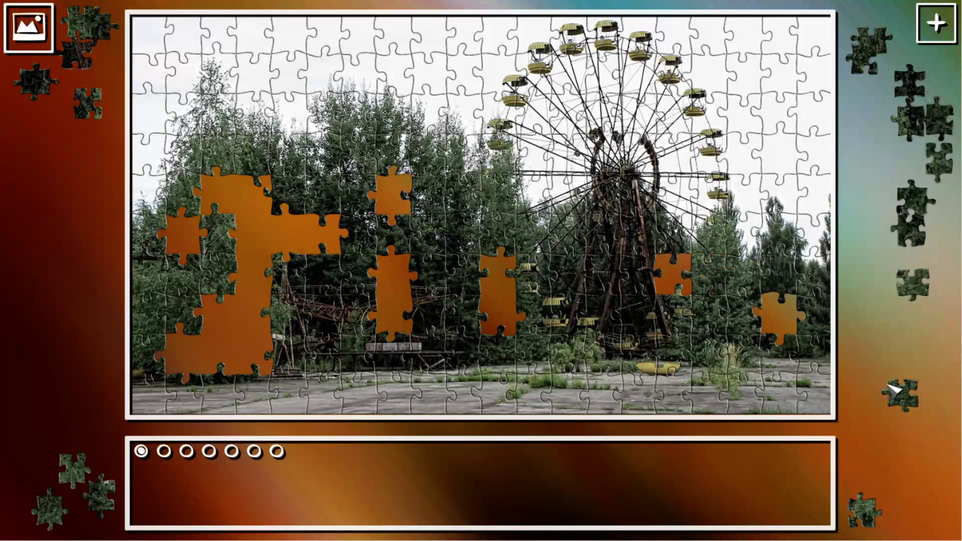
Step: Fill the lower-left, upper-left, left-of-wheel, right-hand and left-of-centre orange holes
{"action": "left_click_drag", "start_coordinate": [679, 332], "coordinate": [254, 277]}
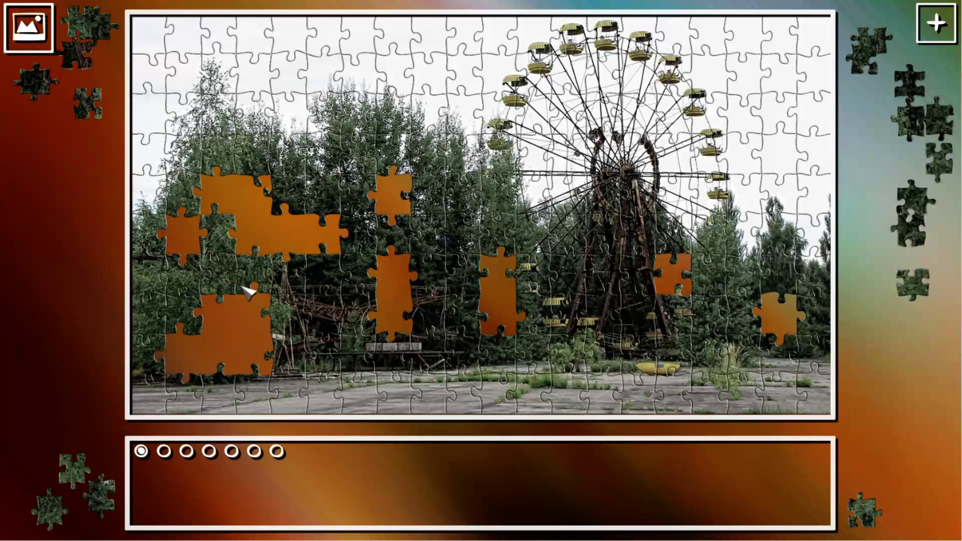
{"action": "left_click_drag", "start_coordinate": [119, 329], "coordinate": [229, 194]}
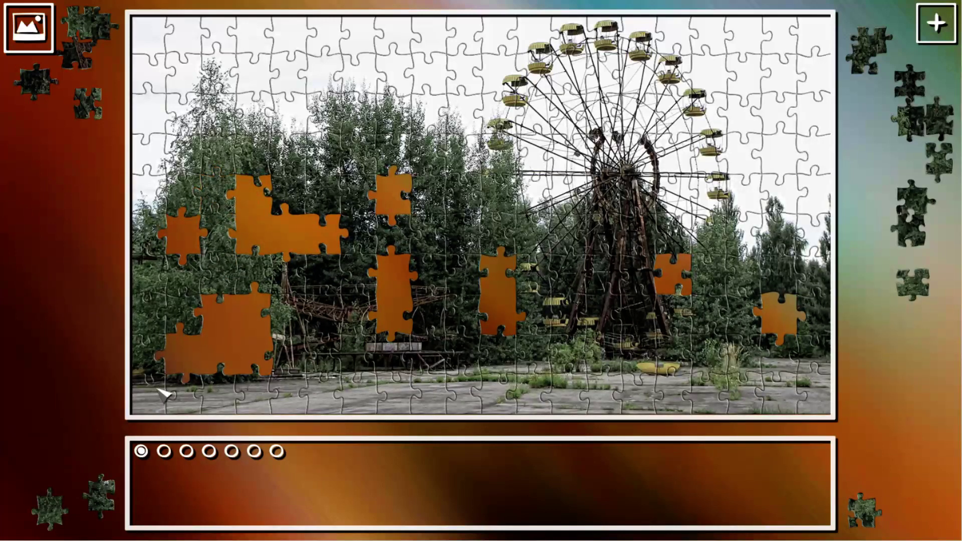
{"action": "mouse_move", "coordinate": [109, 496]}
{"action": "left_mouse_down"}
{"action": "mouse_move", "coordinate": [346, 206]}
{"action": "mouse_move", "coordinate": [389, 200]}
{"action": "left_mouse_up"}
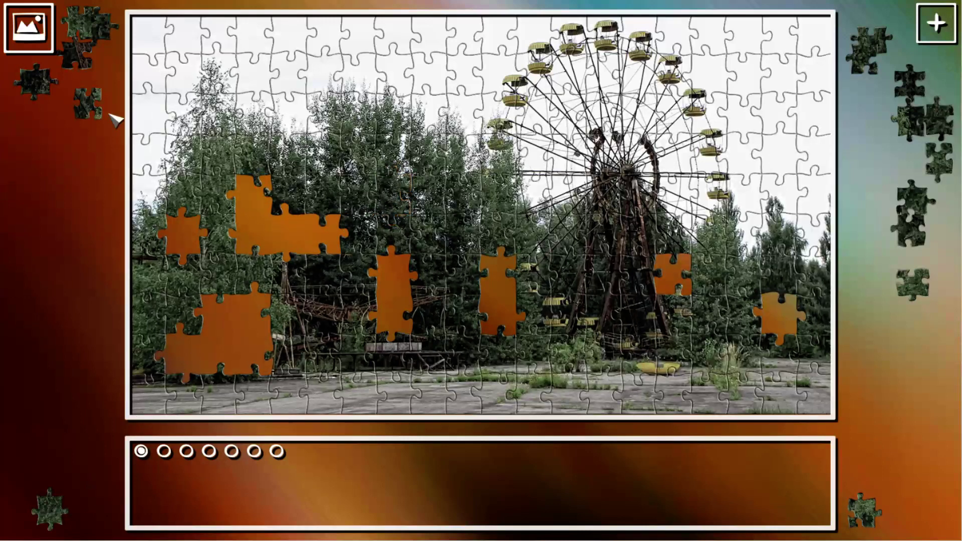
{"action": "left_click_drag", "start_coordinate": [549, 225], "coordinate": [674, 275]}
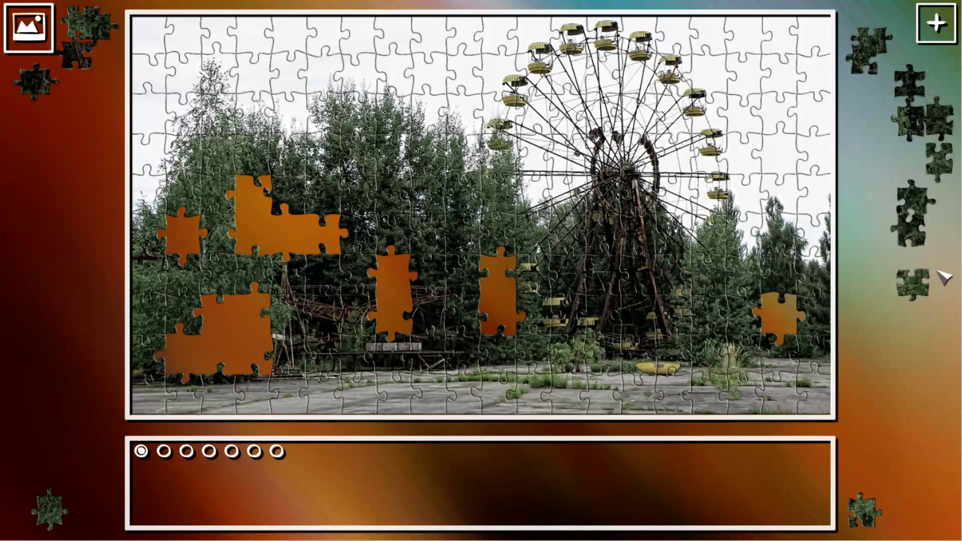
{"action": "mouse_move", "coordinate": [924, 287]}
{"action": "left_mouse_down"}
{"action": "mouse_move", "coordinate": [487, 281]}
{"action": "mouse_move", "coordinate": [248, 227]}
{"action": "mouse_move", "coordinate": [233, 299]}
{"action": "mouse_move", "coordinate": [242, 327]}
{"action": "mouse_move", "coordinate": [215, 312]}
{"action": "mouse_move", "coordinate": [251, 229]}
{"action": "left_mouse_up"}
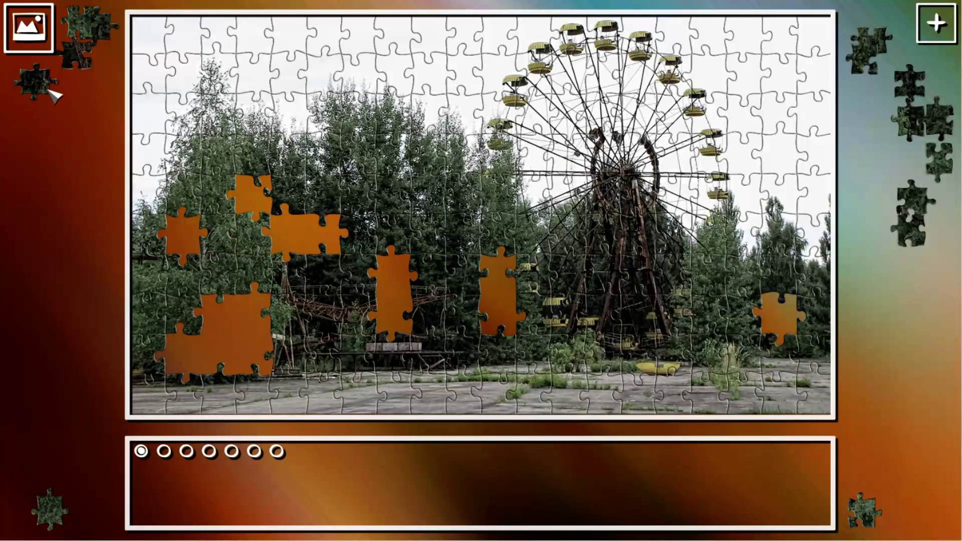
{"action": "mouse_move", "coordinate": [45, 88]}
{"action": "left_mouse_down"}
{"action": "mouse_move", "coordinate": [421, 237]}
{"action": "mouse_move", "coordinate": [466, 282]}
{"action": "mouse_move", "coordinate": [410, 294]}
{"action": "mouse_move", "coordinate": [393, 276]}
{"action": "left_mouse_up"}
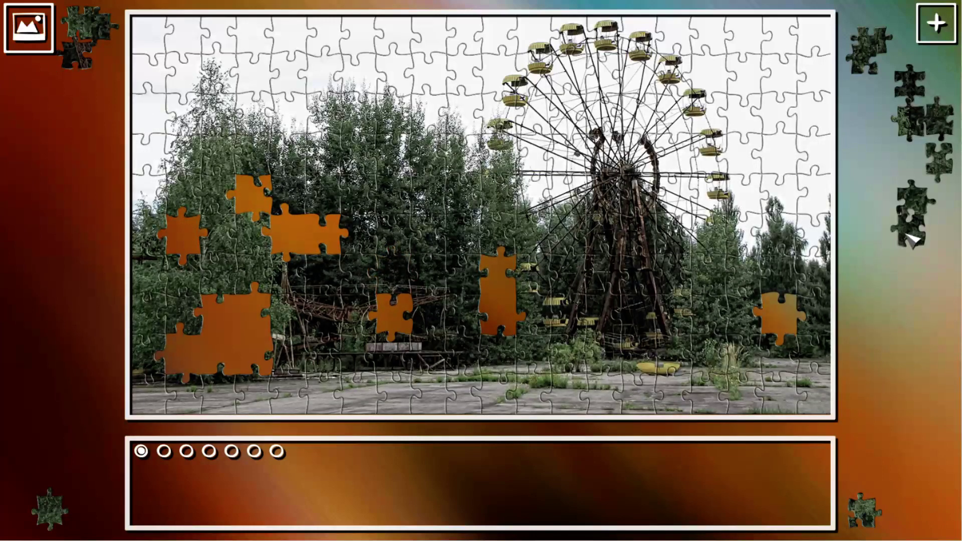
{"action": "mouse_move", "coordinate": [704, 338]}
{"action": "left_mouse_down"}
{"action": "mouse_move", "coordinate": [769, 302]}
{"action": "mouse_move", "coordinate": [510, 290]}
{"action": "mouse_move", "coordinate": [249, 194]}
{"action": "mouse_move", "coordinate": [256, 225]}
{"action": "left_mouse_up"}
Step: Fit tray pieces into the central slot, the large lower-left hole and the upper-left hole
{"action": "mouse_move", "coordinate": [57, 514]}
{"action": "left_mouse_down"}
{"action": "mouse_move", "coordinate": [317, 280]}
{"action": "mouse_move", "coordinate": [290, 230]}
{"action": "mouse_move", "coordinate": [173, 222]}
{"action": "mouse_move", "coordinate": [192, 242]}
{"action": "left_mouse_up"}
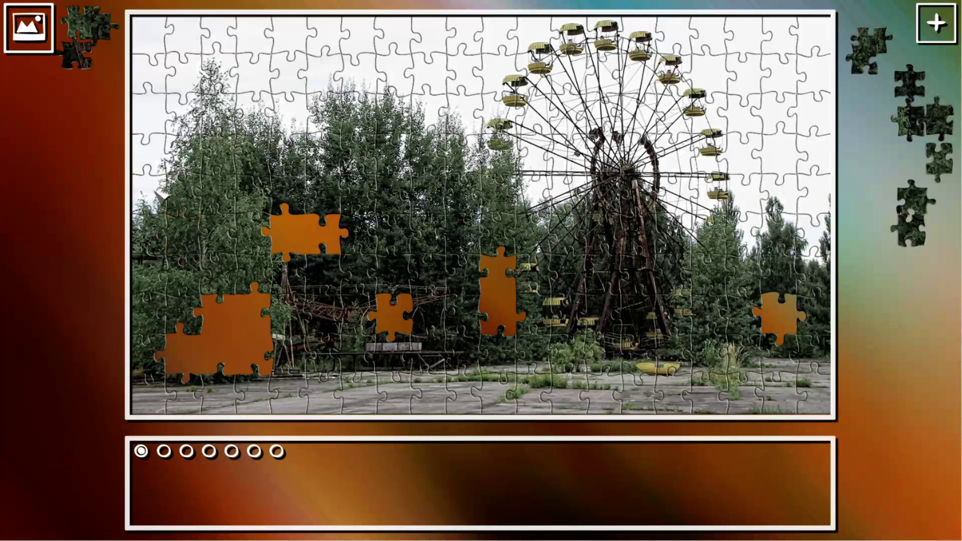
{"action": "mouse_move", "coordinate": [72, 60]}
{"action": "left_mouse_down"}
{"action": "mouse_move", "coordinate": [444, 291]}
{"action": "mouse_move", "coordinate": [425, 333]}
{"action": "mouse_move", "coordinate": [399, 323]}
{"action": "left_mouse_up"}
{"action": "mouse_move", "coordinate": [914, 237]}
{"action": "left_mouse_down"}
{"action": "mouse_move", "coordinate": [562, 306]}
{"action": "mouse_move", "coordinate": [504, 308]}
{"action": "mouse_move", "coordinate": [759, 313]}
{"action": "mouse_move", "coordinate": [500, 274]}
{"action": "mouse_move", "coordinate": [327, 229]}
{"action": "mouse_move", "coordinate": [279, 237]}
{"action": "mouse_move", "coordinate": [218, 323]}
{"action": "mouse_move", "coordinate": [230, 346]}
{"action": "mouse_move", "coordinate": [252, 349]}
{"action": "left_mouse_up"}
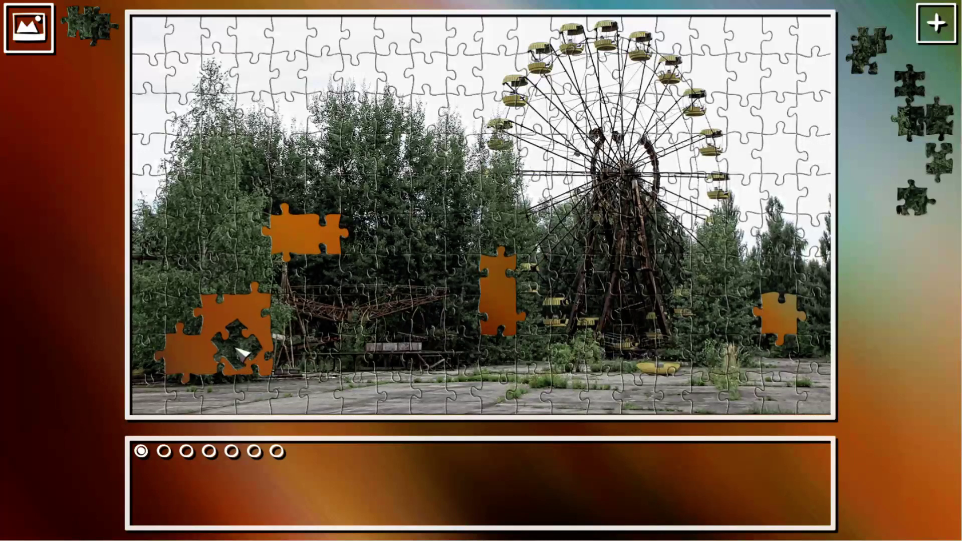
{"action": "mouse_move", "coordinate": [241, 352]}
{"action": "left_mouse_down"}
{"action": "mouse_move", "coordinate": [226, 352]}
{"action": "mouse_move", "coordinate": [500, 312]}
{"action": "left_mouse_up"}
{"action": "mouse_move", "coordinate": [919, 198]}
{"action": "left_mouse_down"}
{"action": "mouse_move", "coordinate": [856, 247]}
{"action": "mouse_move", "coordinate": [290, 241]}
{"action": "left_mouse_up"}
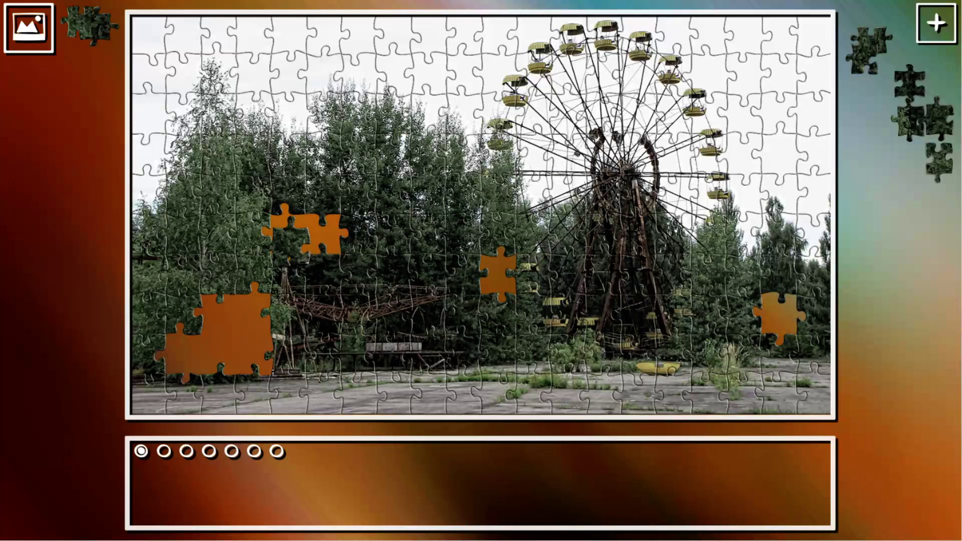
{"action": "mouse_move", "coordinate": [284, 235]}
{"action": "left_mouse_down"}
{"action": "mouse_move", "coordinate": [197, 353]}
{"action": "mouse_move", "coordinate": [256, 353]}
{"action": "left_mouse_up"}
{"action": "left_click_drag", "start_coordinate": [908, 120], "coordinate": [291, 240]}
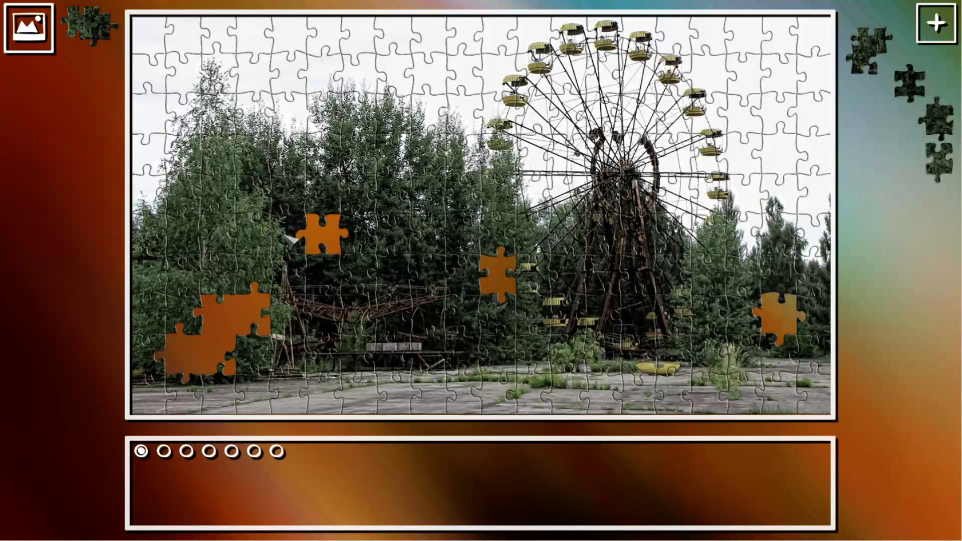
Step: Fill the last upper-left, left and central holes, placing the final piece
{"action": "left_click_drag", "start_coordinate": [912, 85], "coordinate": [323, 235]}
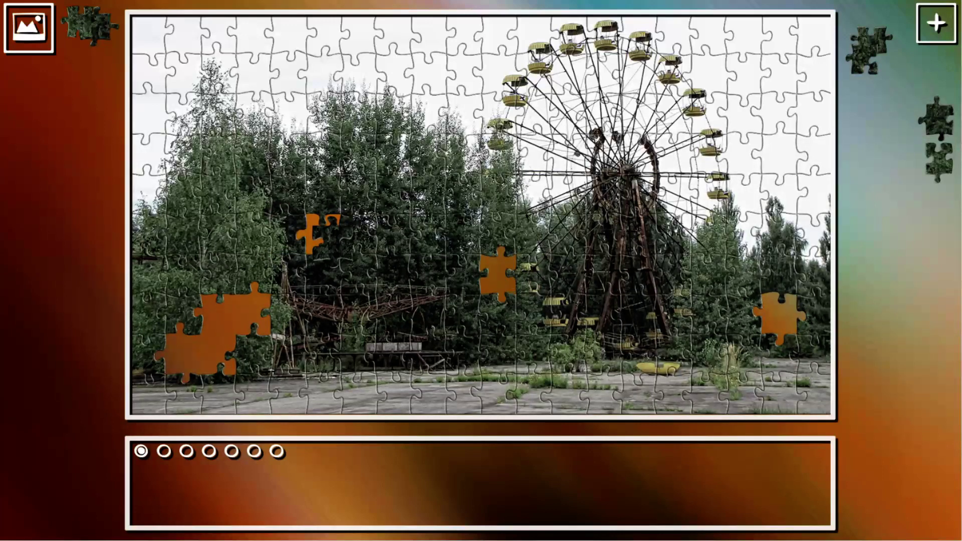
{"action": "mouse_move", "coordinate": [94, 24]}
{"action": "left_mouse_down"}
{"action": "mouse_move", "coordinate": [162, 137]}
{"action": "mouse_move", "coordinate": [778, 319]}
{"action": "left_mouse_up"}
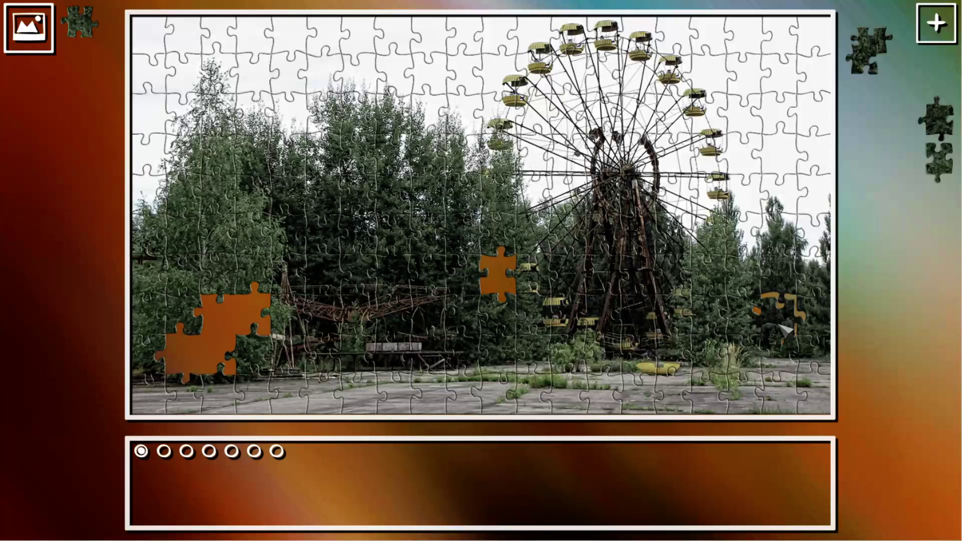
{"action": "left_click_drag", "start_coordinate": [939, 161], "coordinate": [259, 316]}
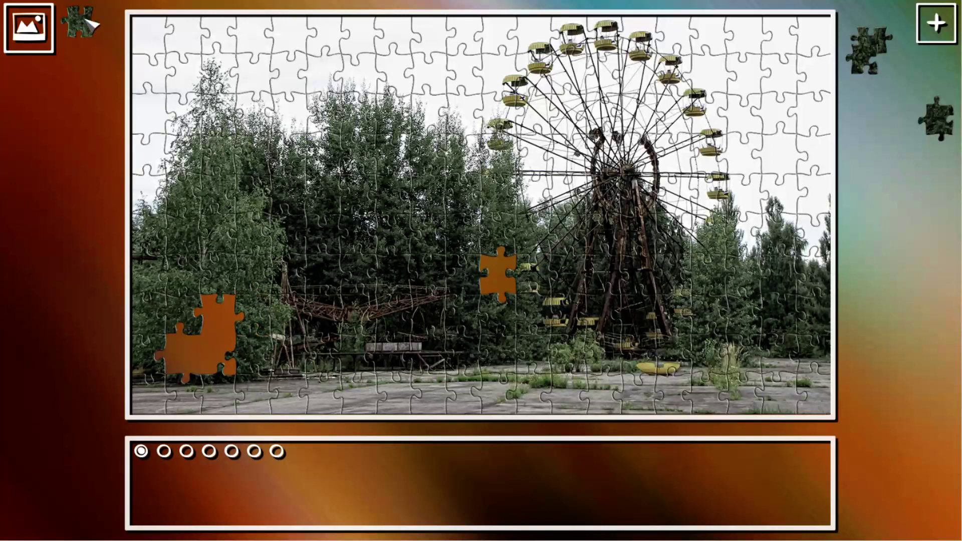
{"action": "left_click_drag", "start_coordinate": [84, 20], "coordinate": [218, 308]}
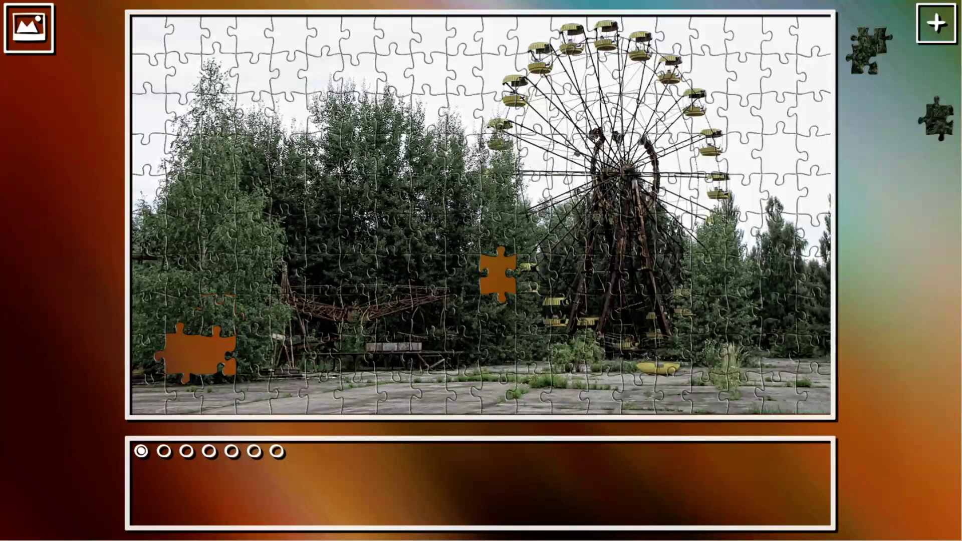
{"action": "left_click_drag", "start_coordinate": [864, 67], "coordinate": [217, 334]}
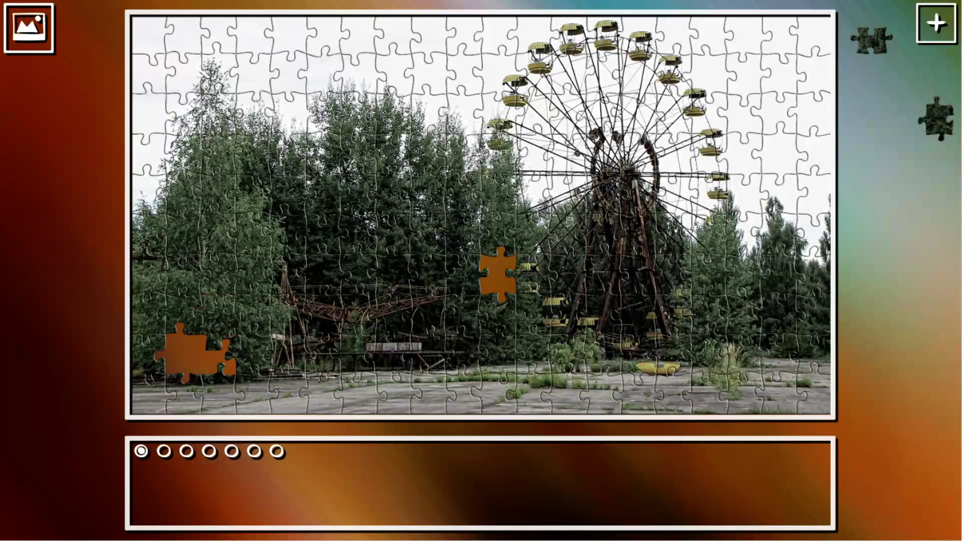
{"action": "left_click_drag", "start_coordinate": [873, 39], "coordinate": [518, 287]}
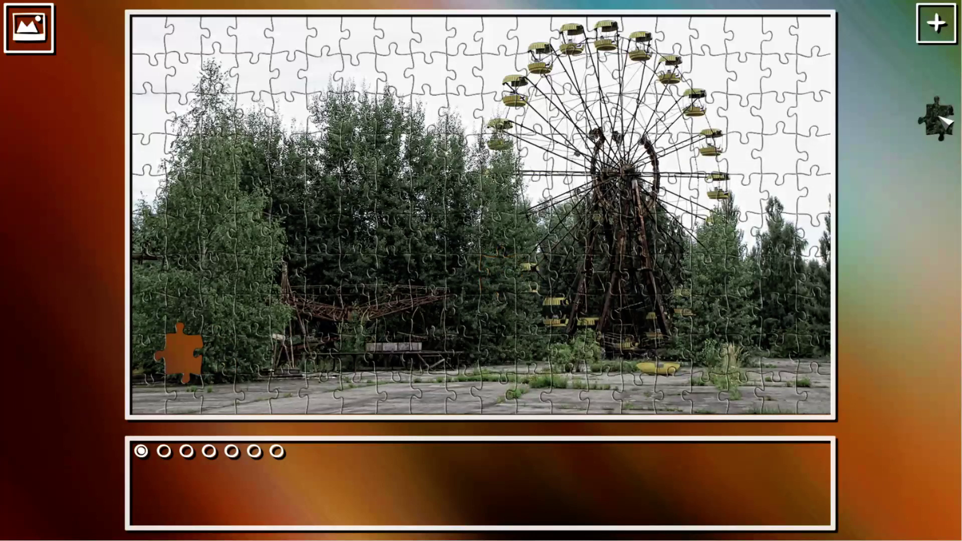
{"action": "left_click_drag", "start_coordinate": [940, 119], "coordinate": [181, 353]}
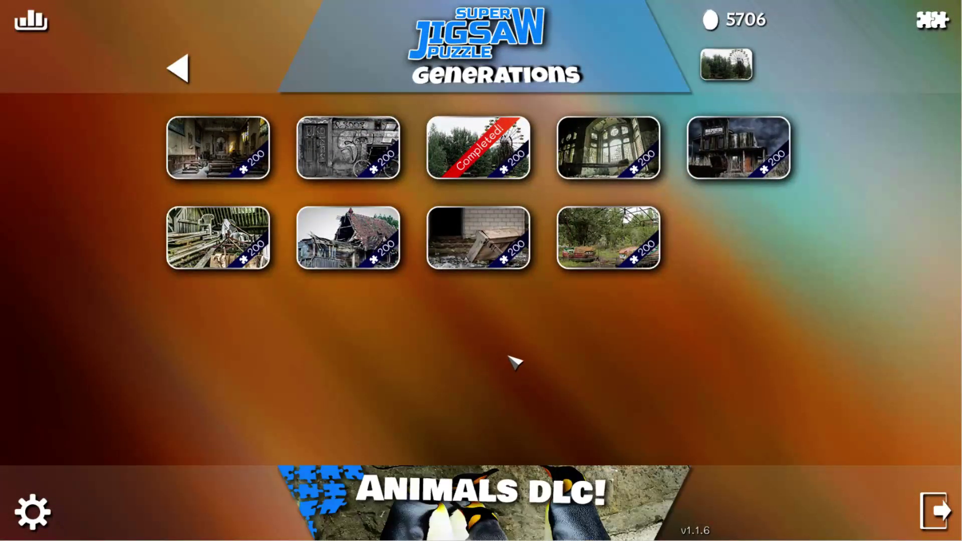
Step: Browse the Halloween pack and the free 200-piece collection, returning to the pack list
{"action": "left_click", "coordinate": [180, 69]}
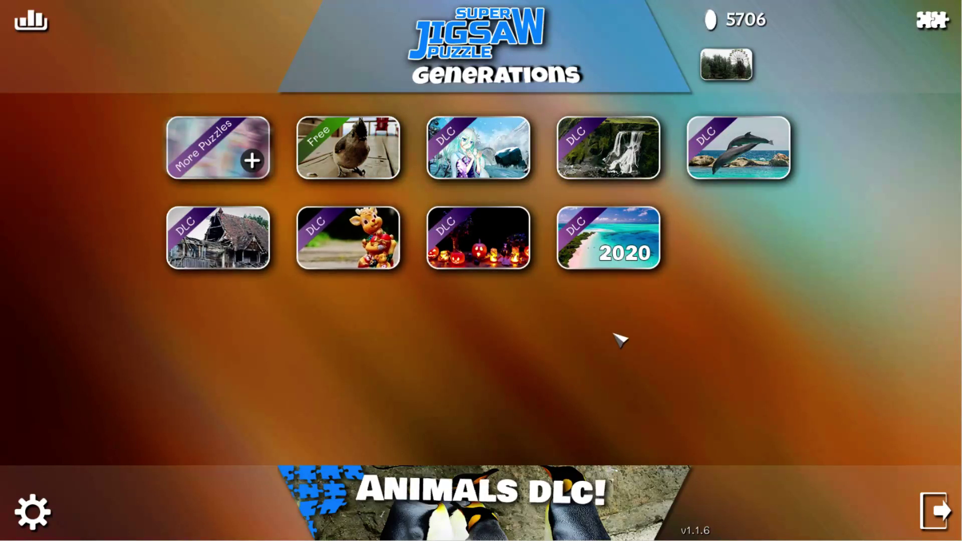
{"action": "left_click", "coordinate": [478, 240]}
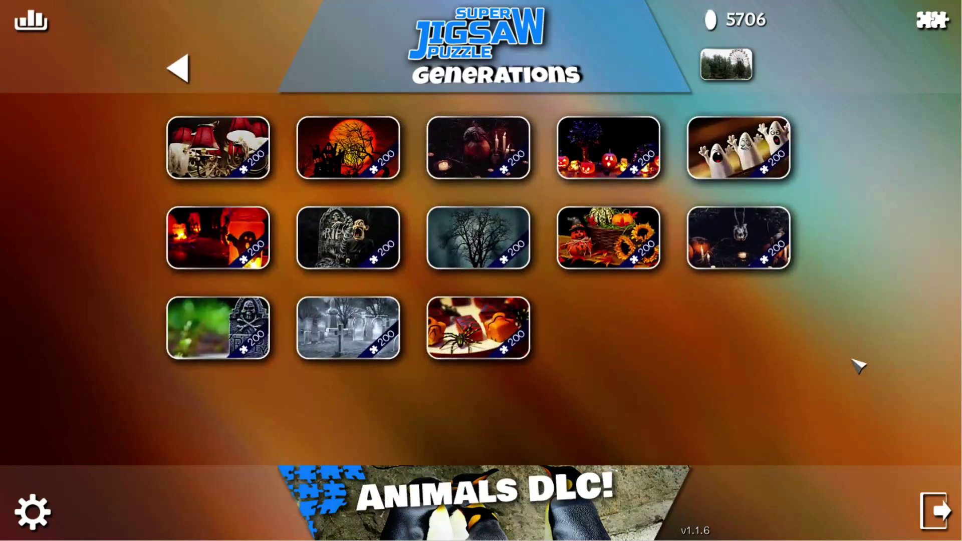
{"action": "left_click", "coordinate": [181, 67]}
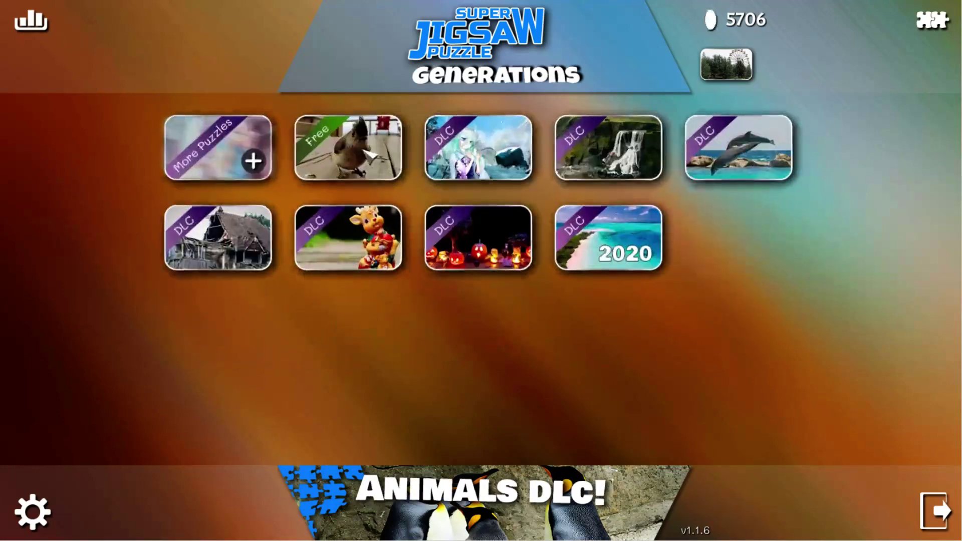
{"action": "left_click", "coordinate": [348, 149]}
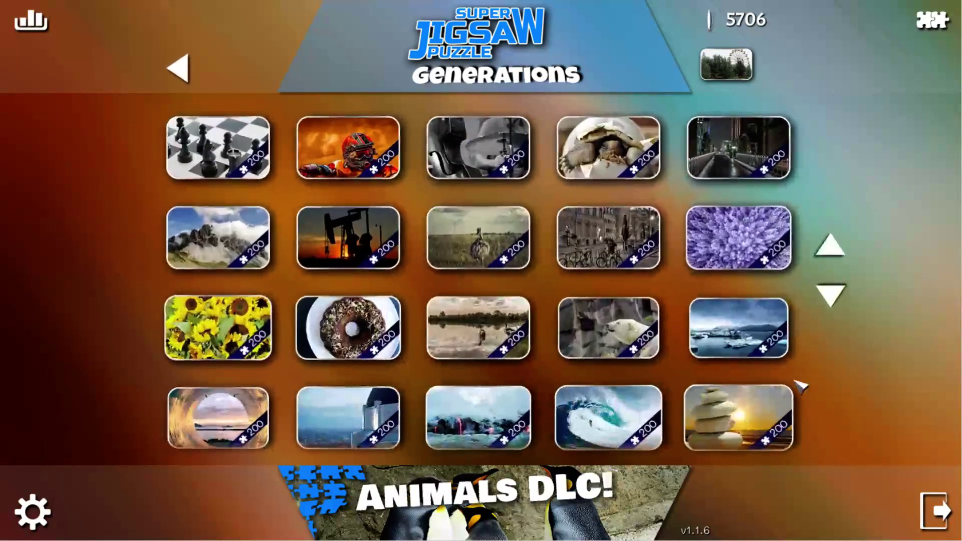
{"action": "left_click", "coordinate": [831, 294]}
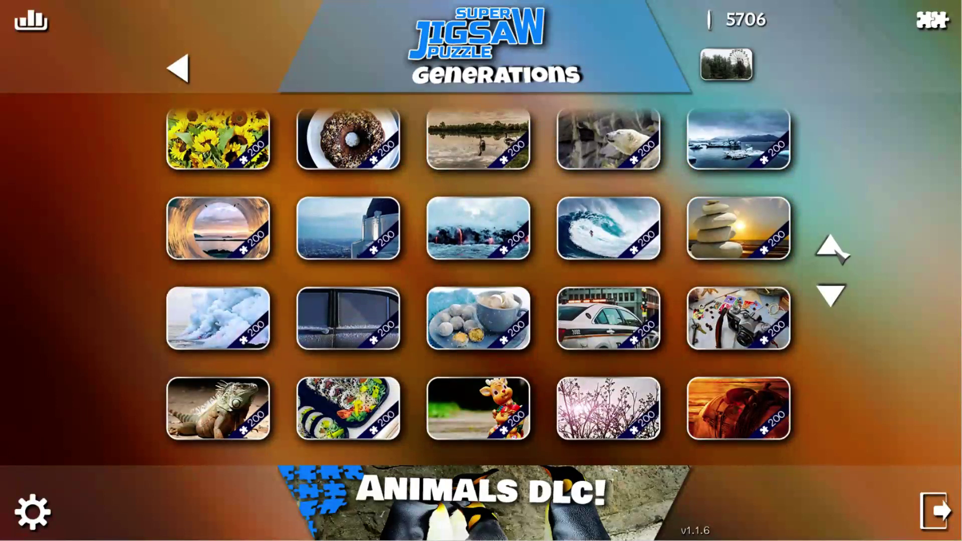
{"action": "left_click", "coordinate": [831, 248]}
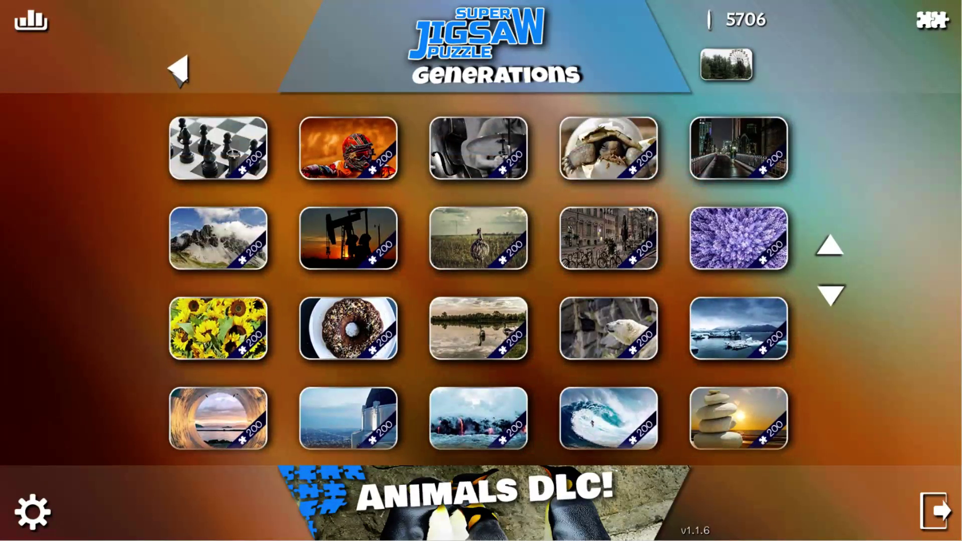
{"action": "left_click", "coordinate": [179, 71]}
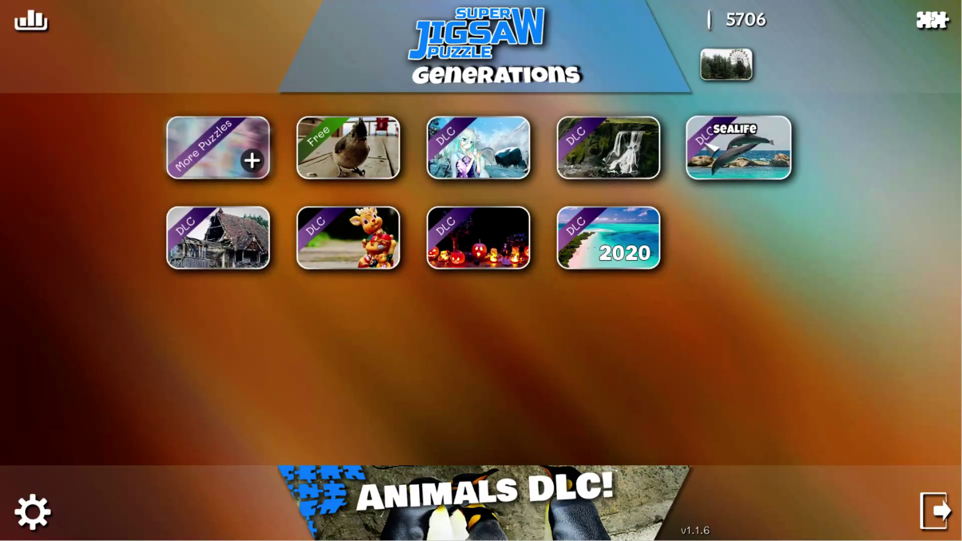
Step: Look at the Sealife and waterfall packs, ending back on the pack list
{"action": "left_click", "coordinate": [768, 153]}
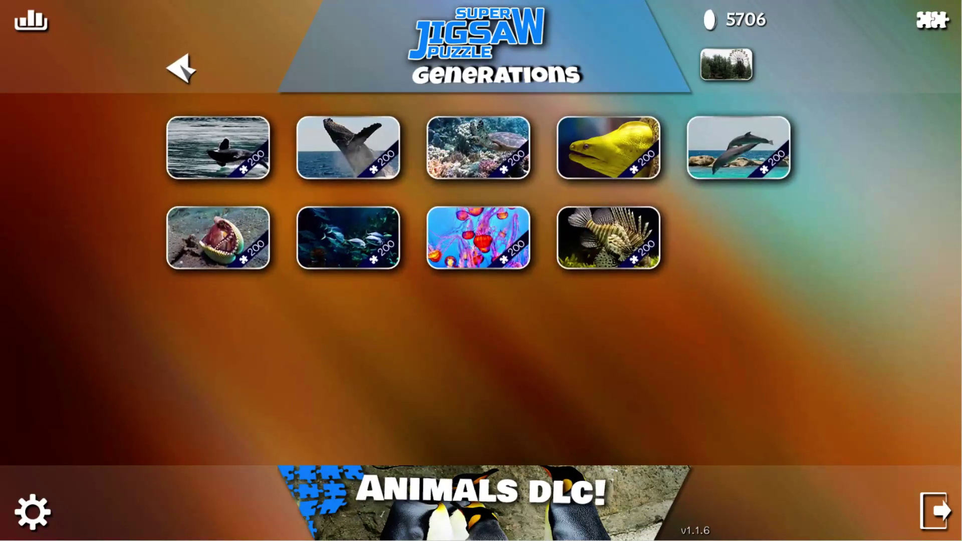
{"action": "left_click", "coordinate": [181, 69]}
{"action": "left_click", "coordinate": [648, 150]}
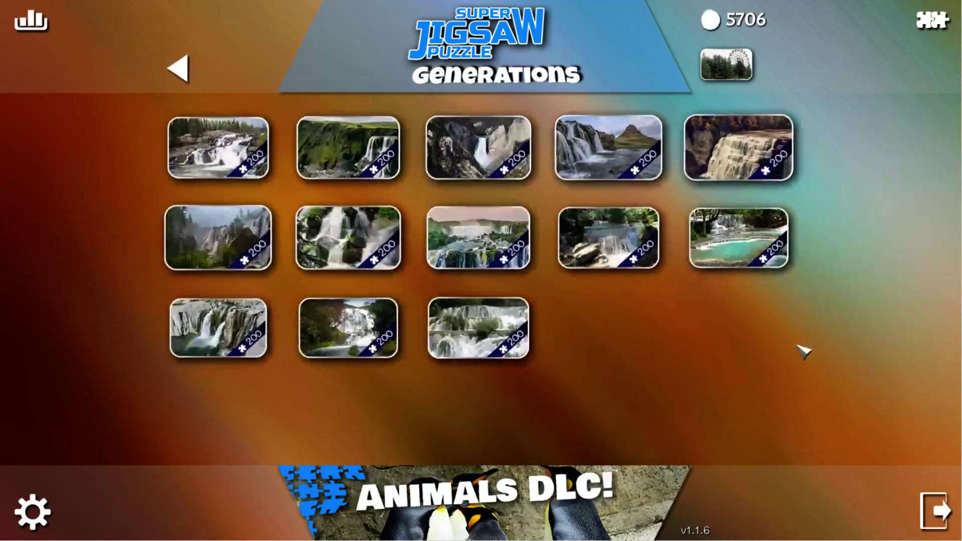
{"action": "left_click", "coordinate": [179, 68]}
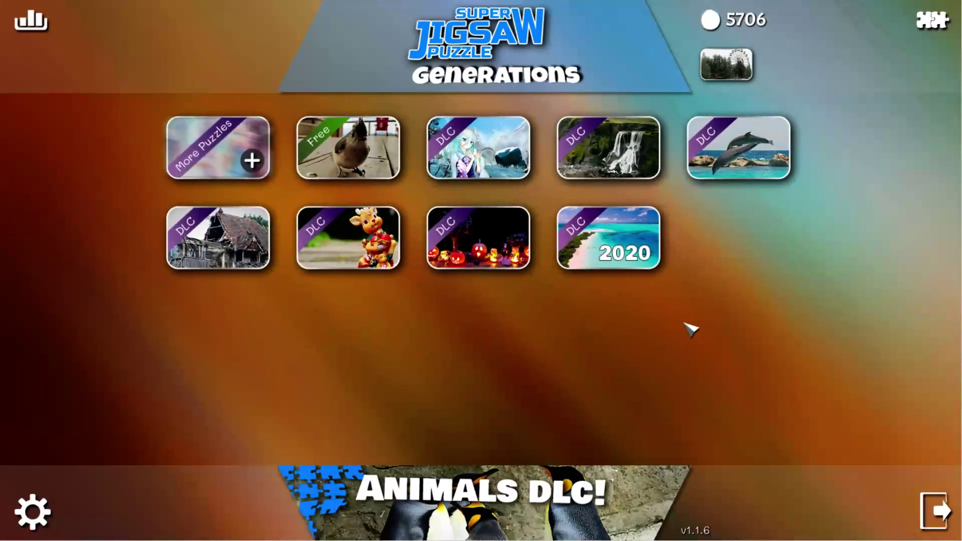